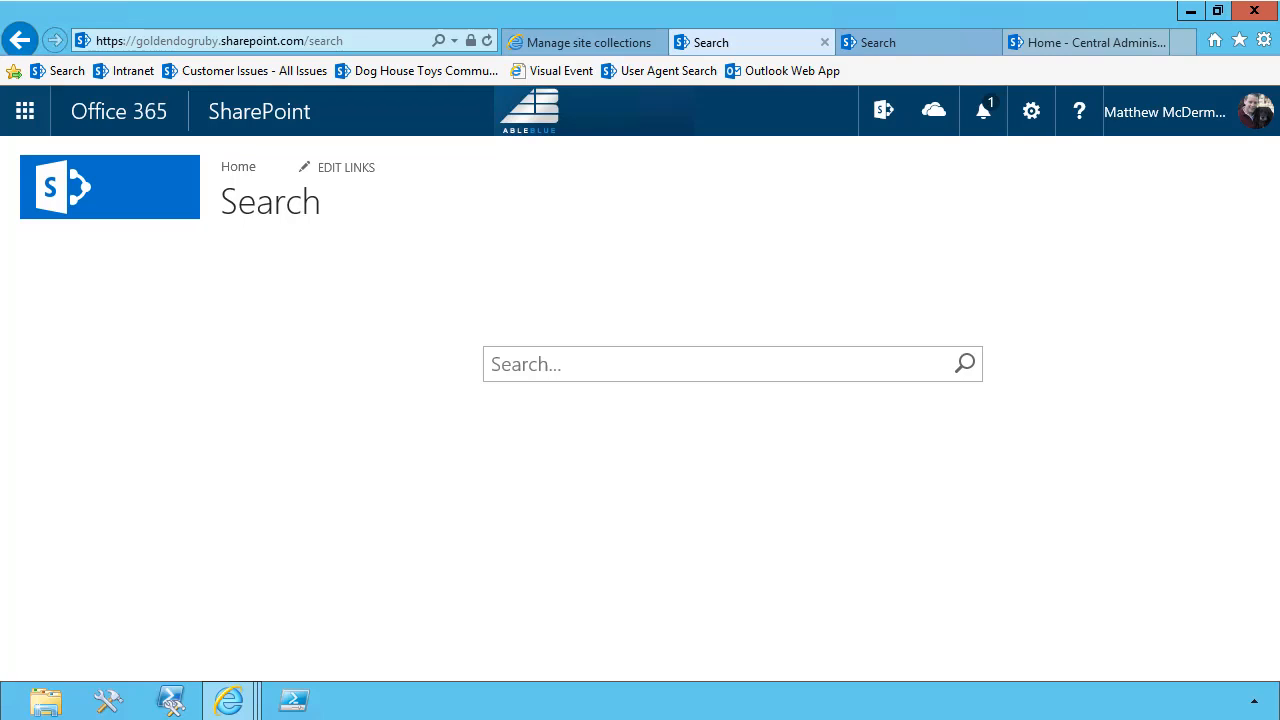
Search the site for "SharePOint Deck"
left_click(707, 366)
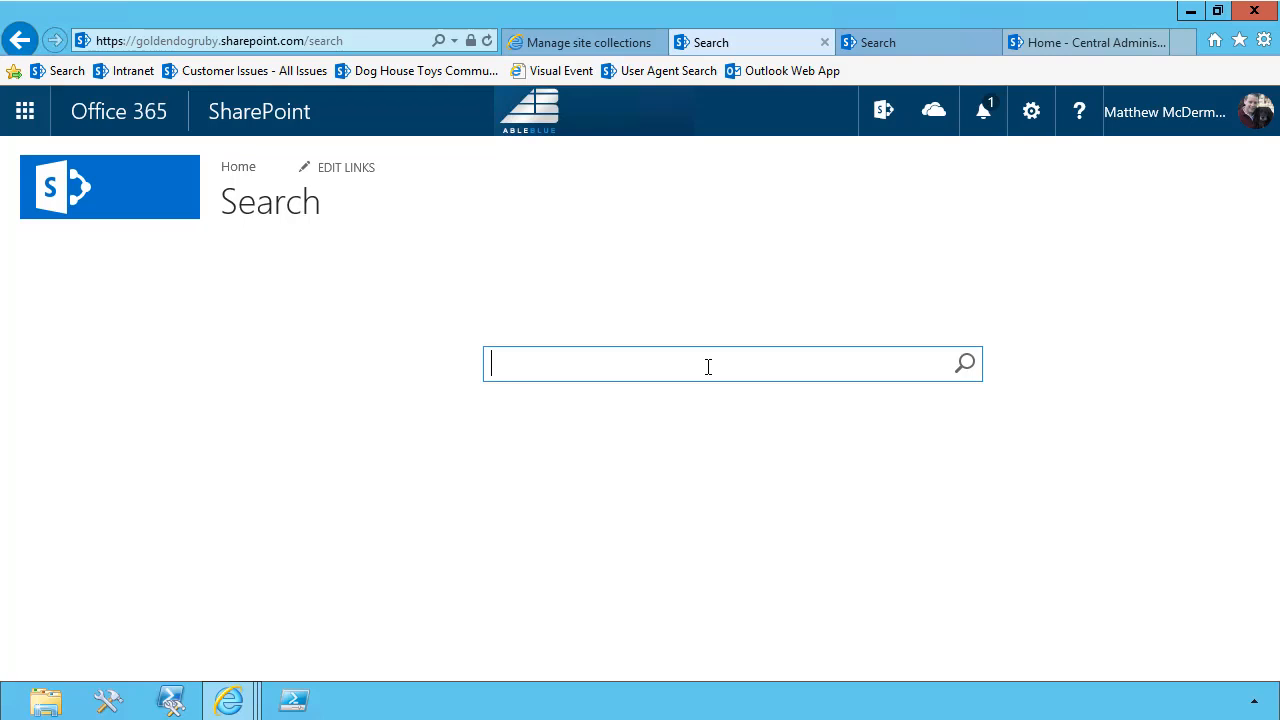
type("SharePOint ")
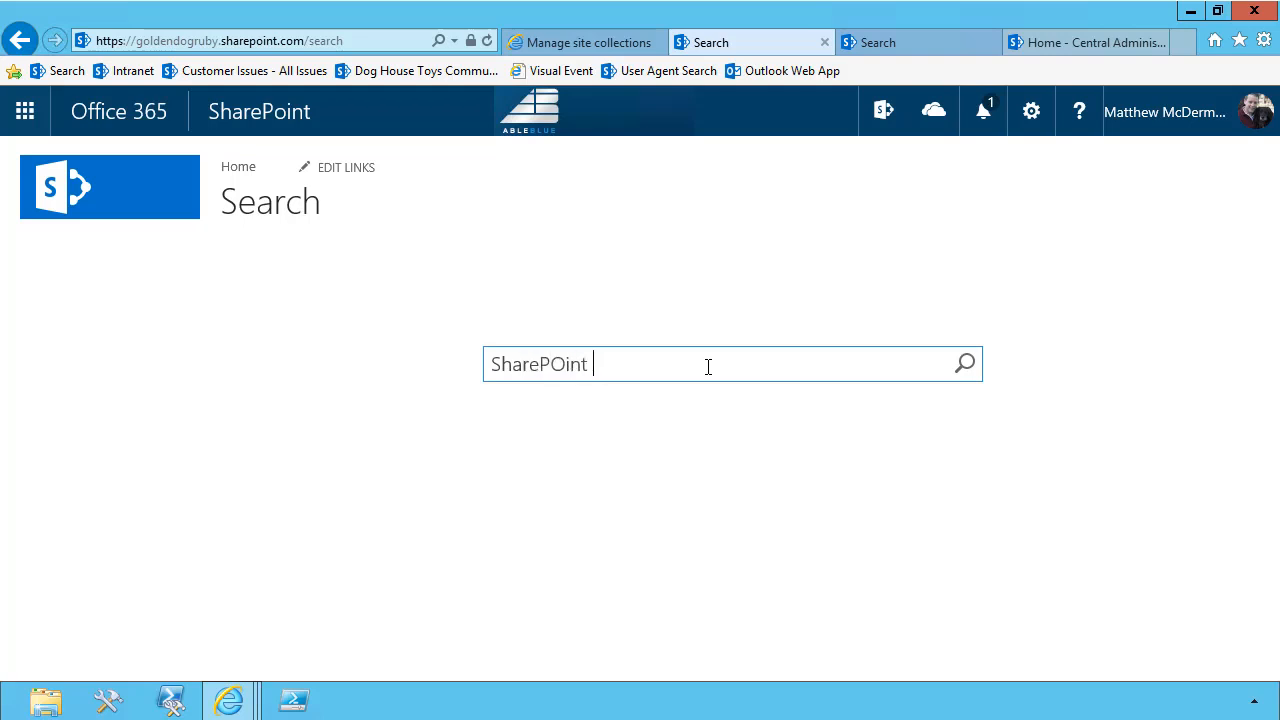
type("Deck")
key("Return")
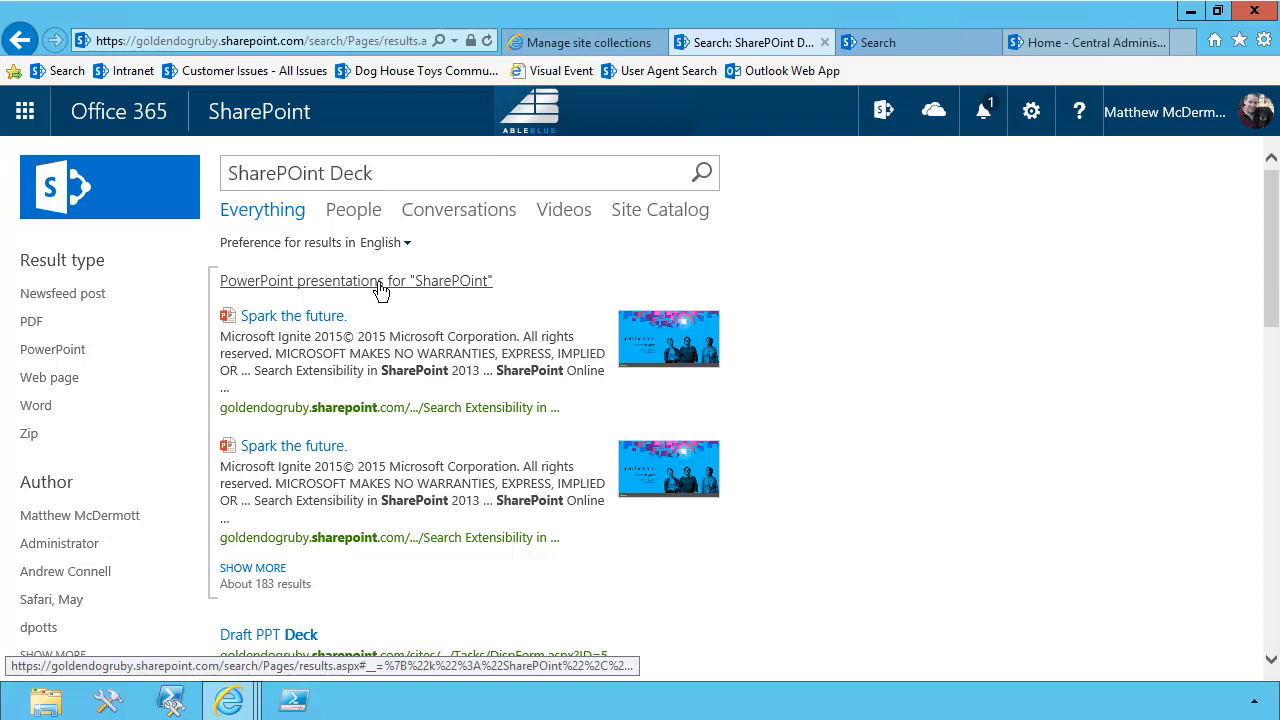
Change the search query to "SharePOint Doc" and run it
left_click(394, 174)
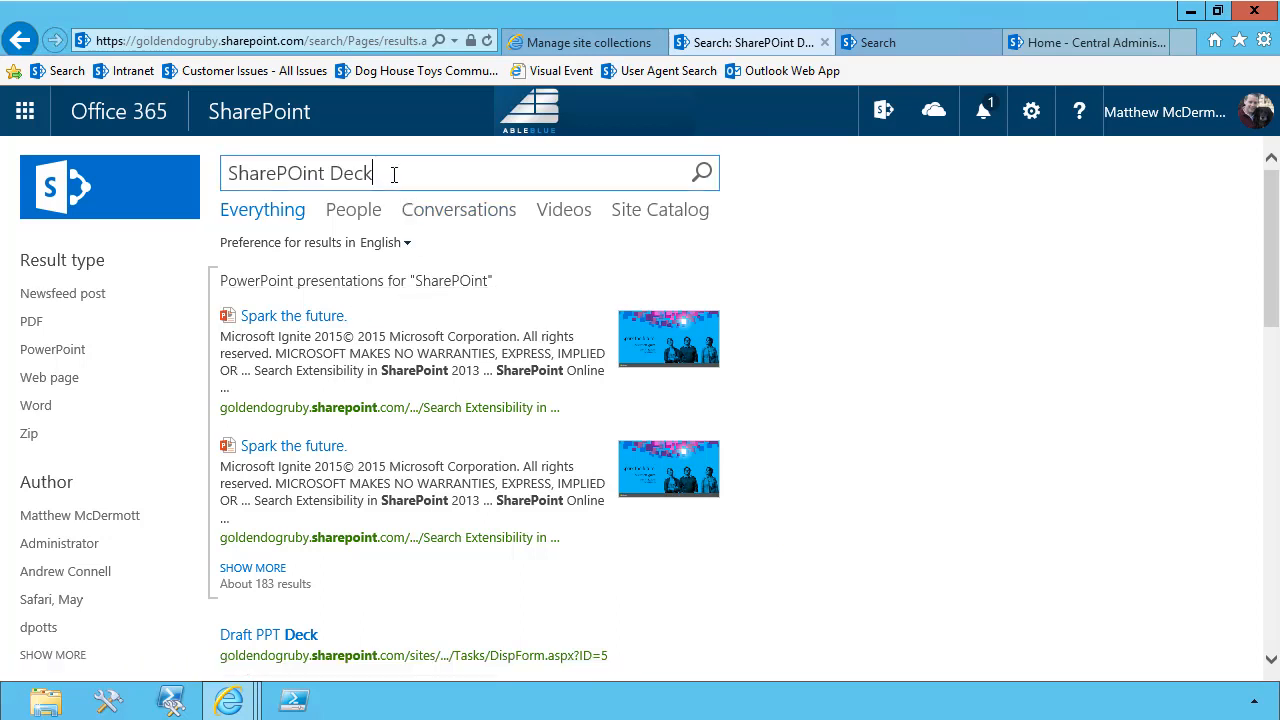
key("BackSpace")
key("BackSpace")
key("BackSpace")
type("oc")
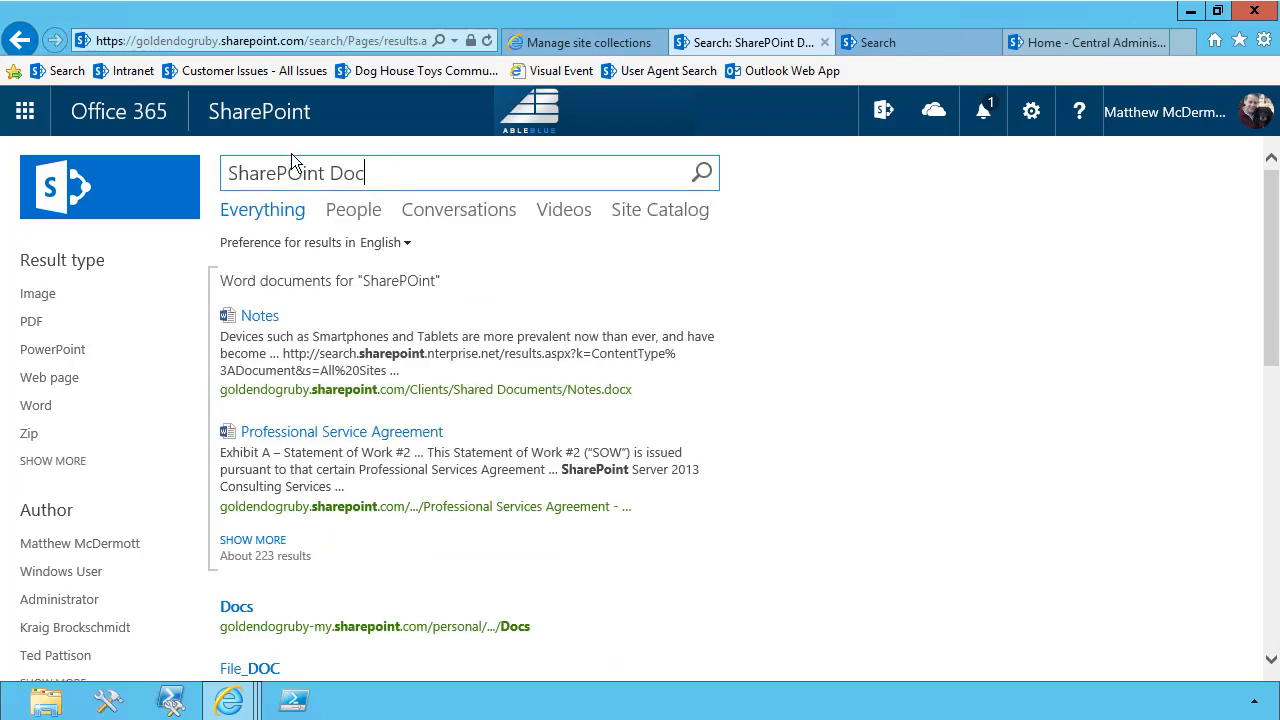
Review the results and previews for the "Doc" query, and expand the Word documents block to its full result list
left_click_drag(330, 173, 368, 173)
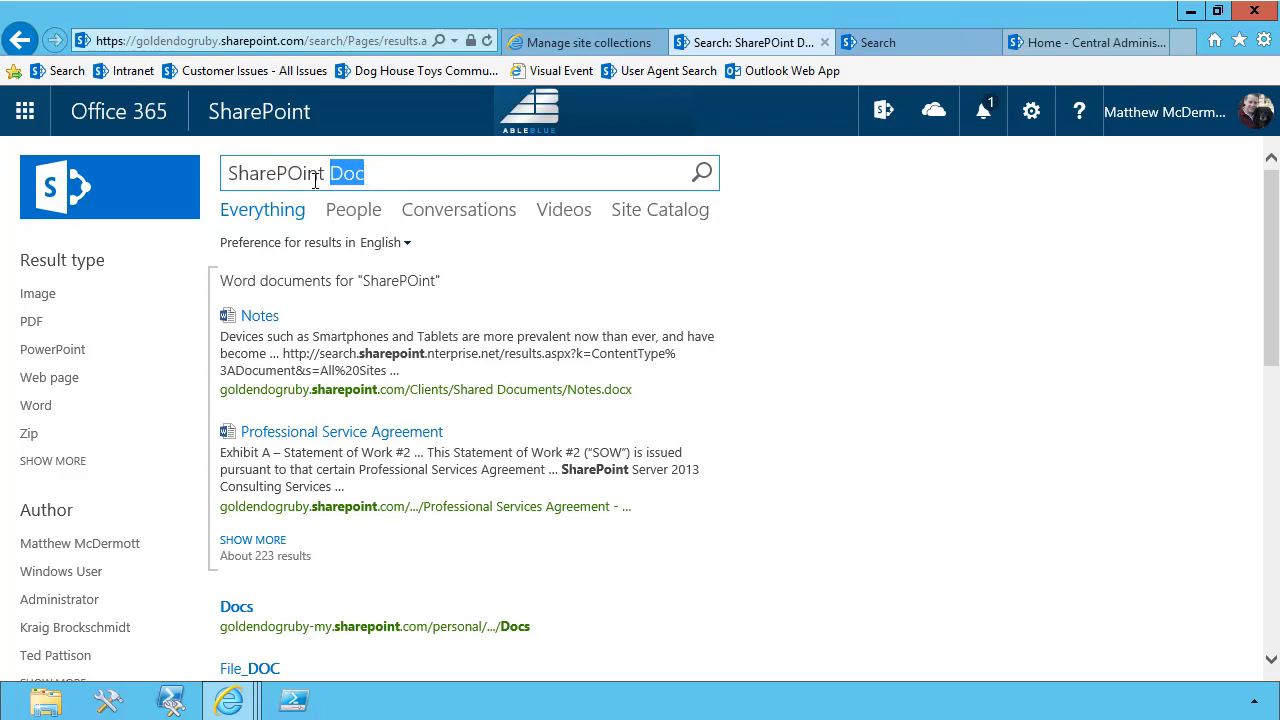
scroll(334, 380, "down", 3)
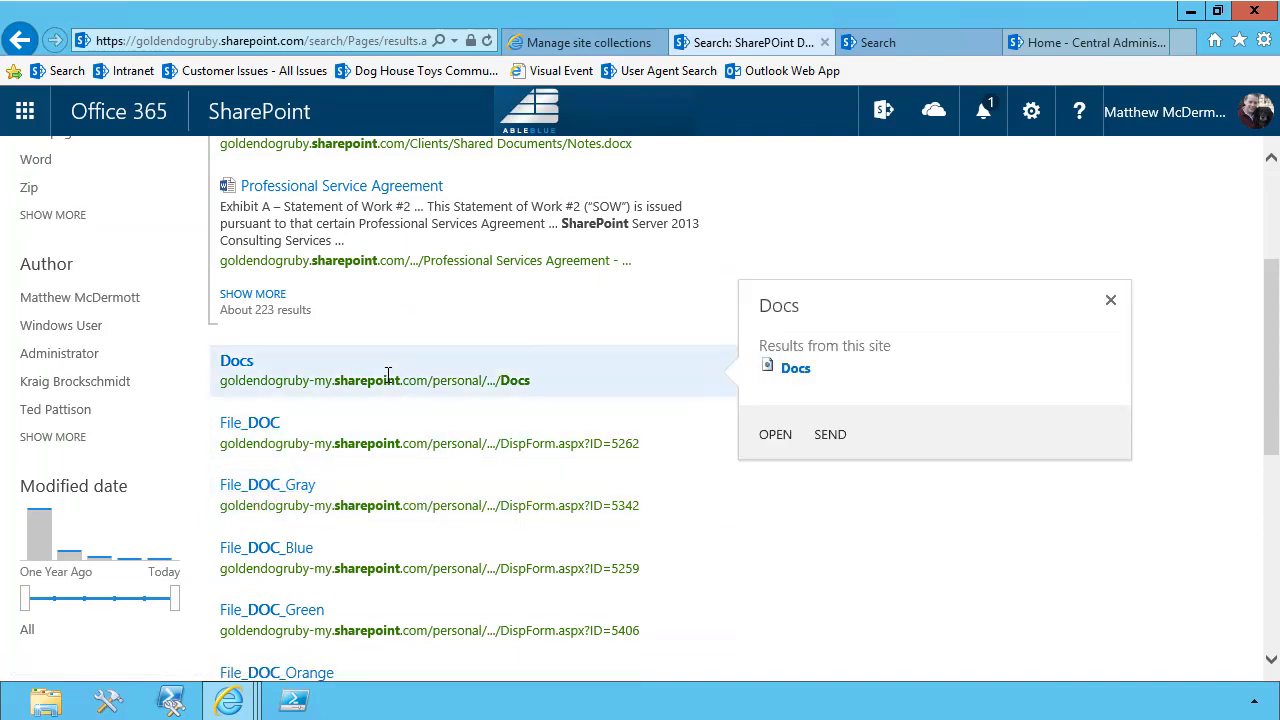
scroll(320, 300, "up", 3)
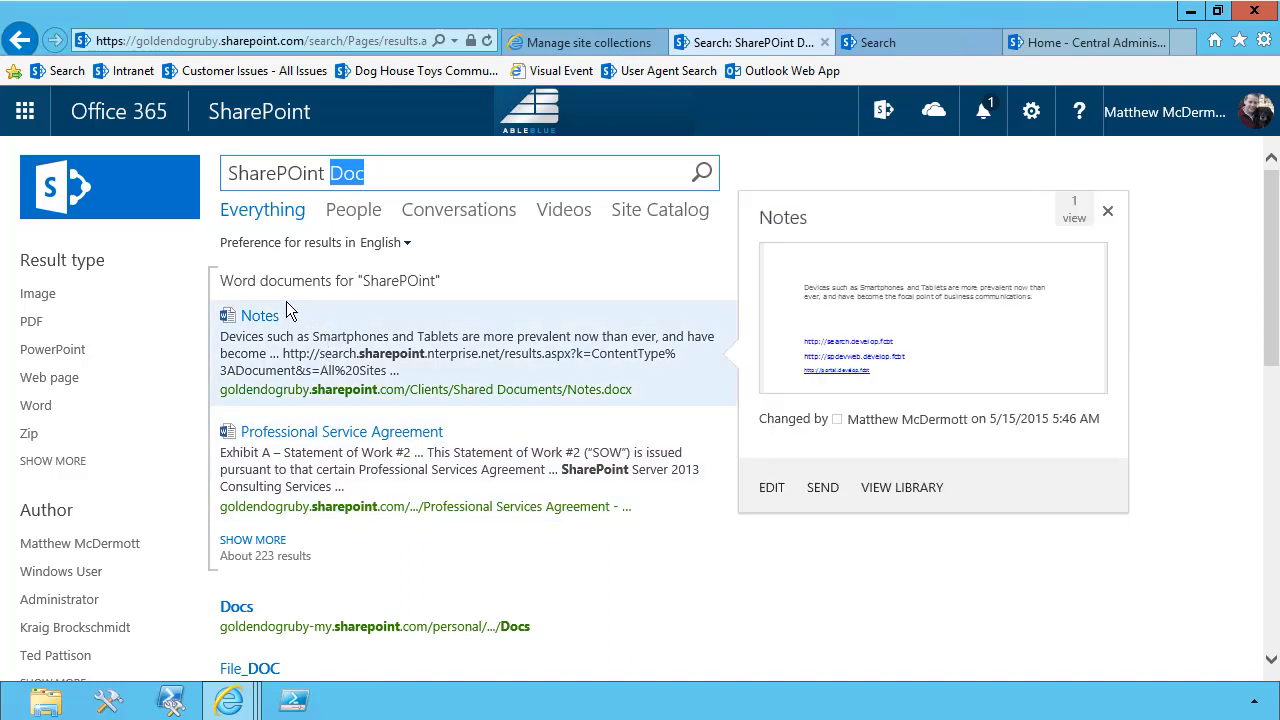
mouse_move(278, 432)
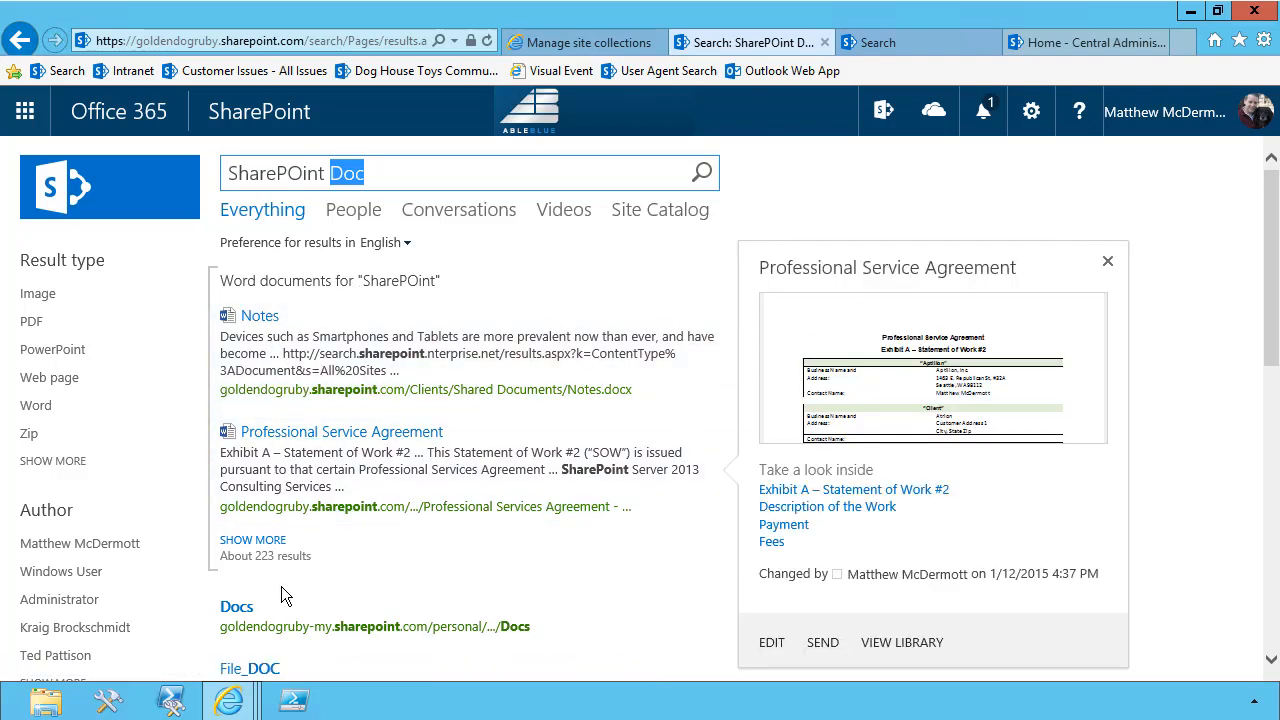
left_click(253, 540)
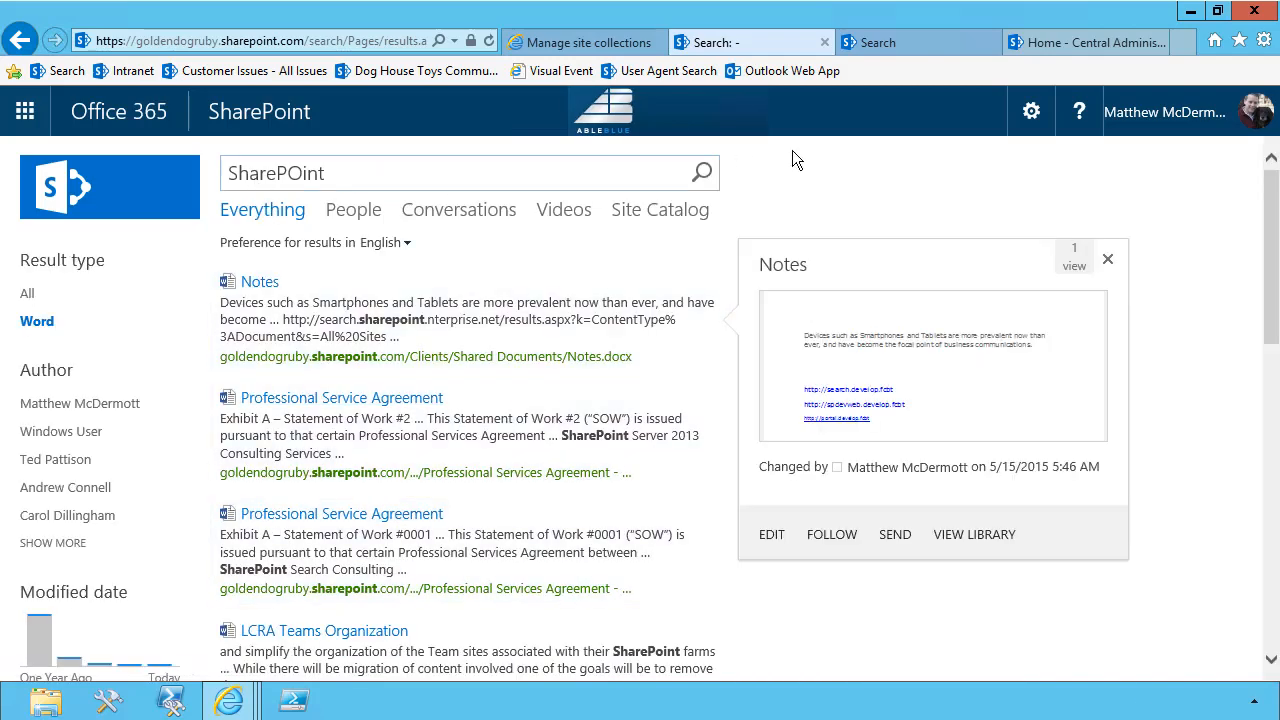
Replace the search query with "Galaxy SIte" and run it
left_click(1024, 116)
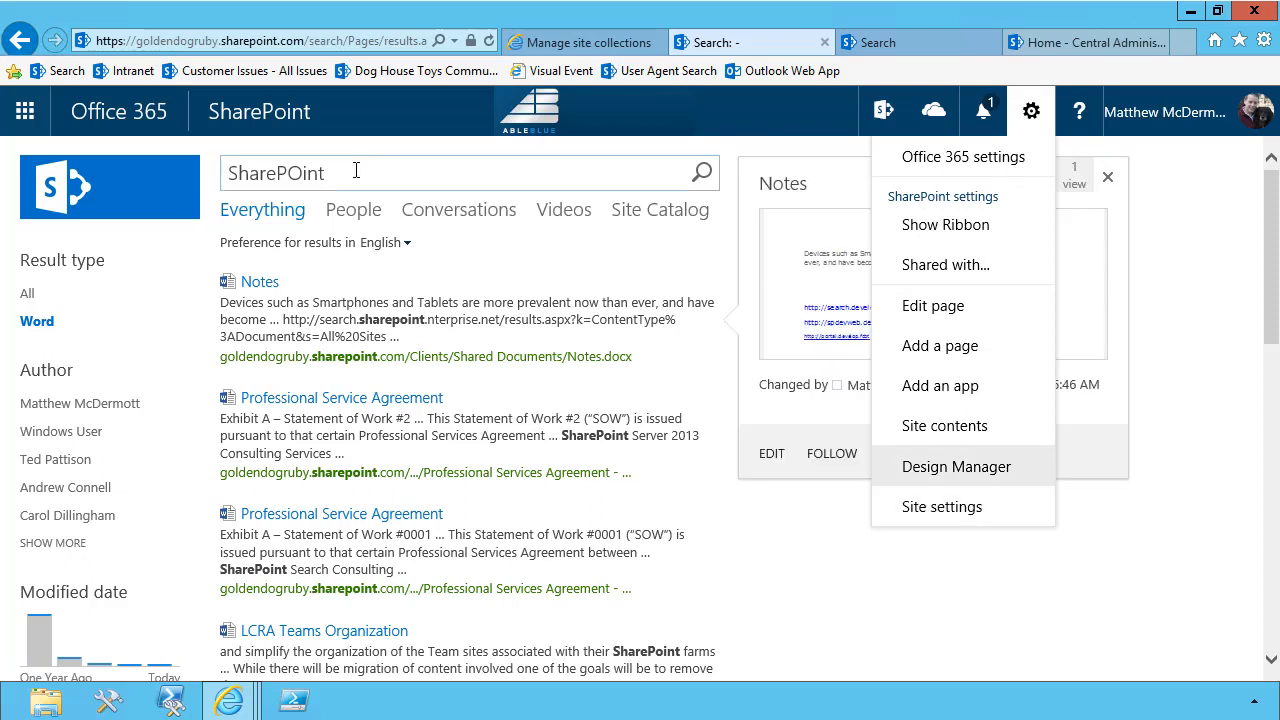
left_click(220, 180)
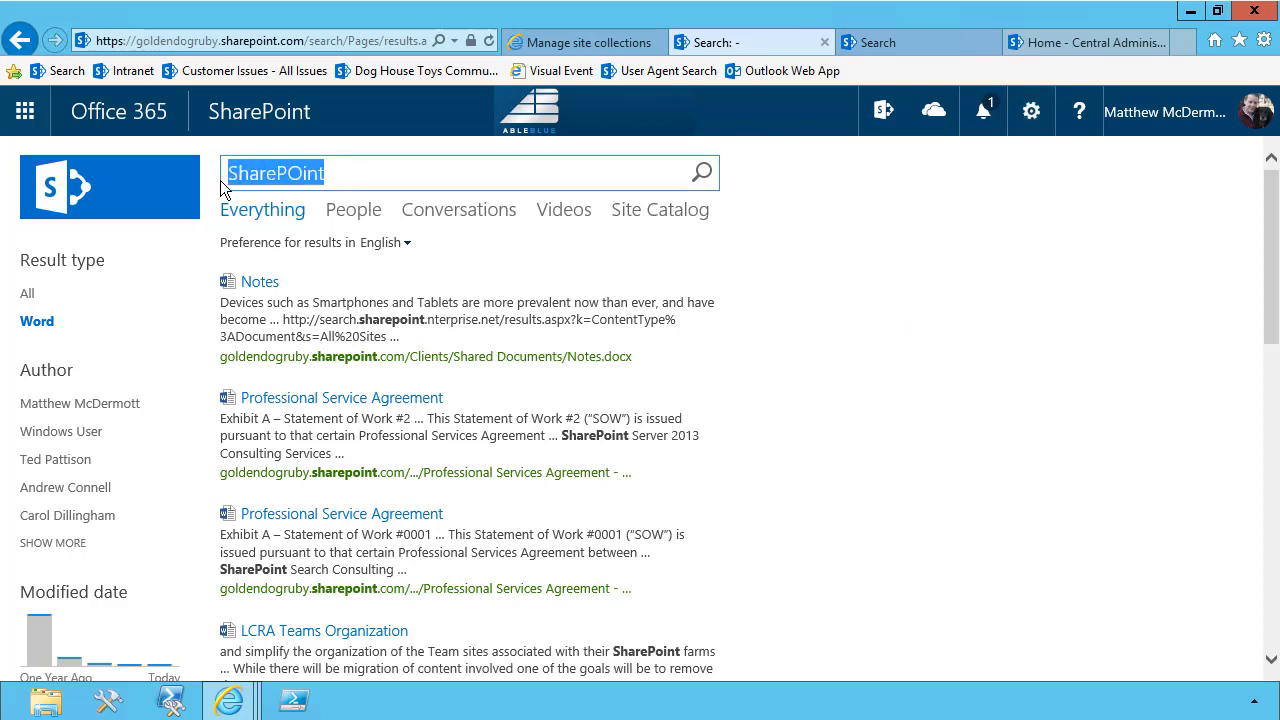
type("Ga")
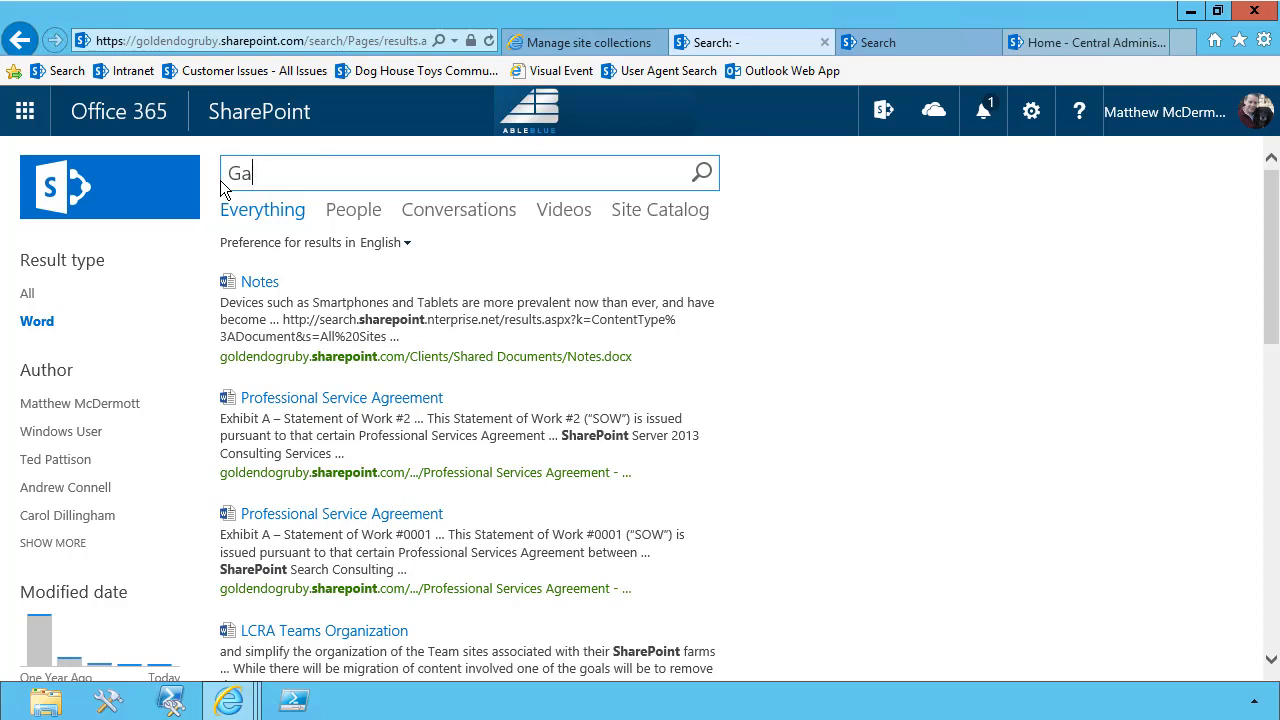
type("laxy SIte")
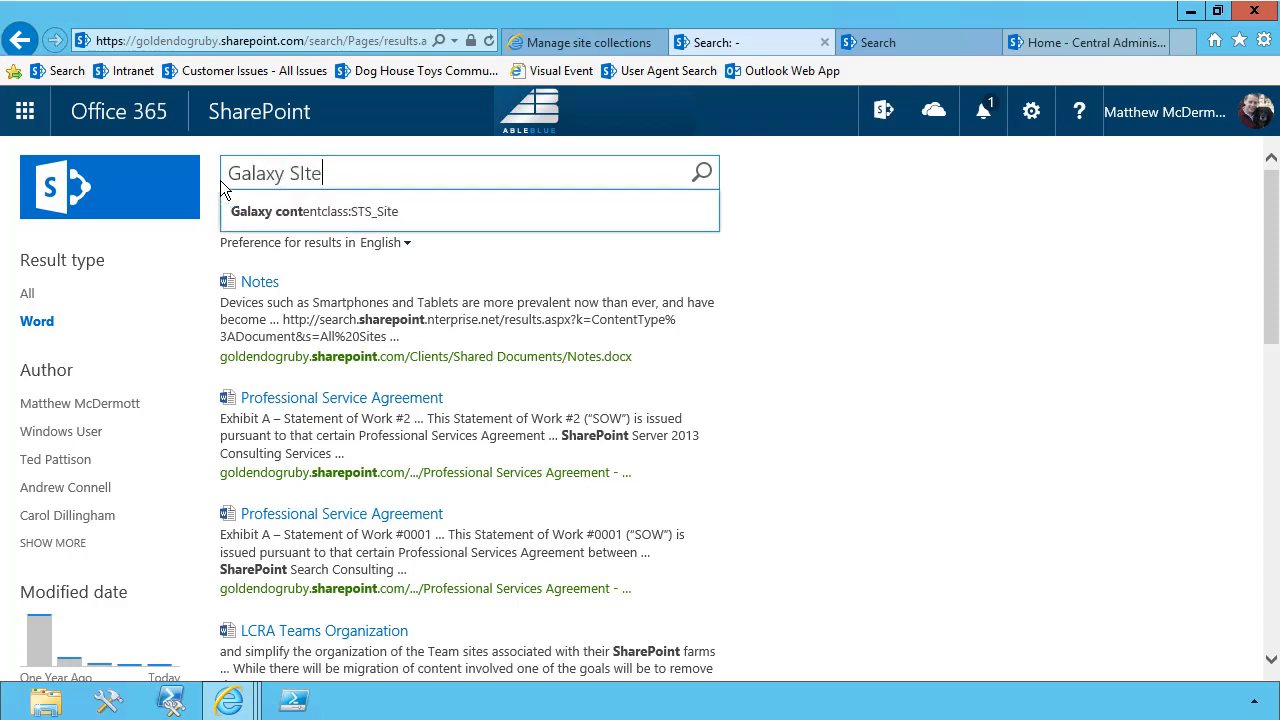
key("Return")
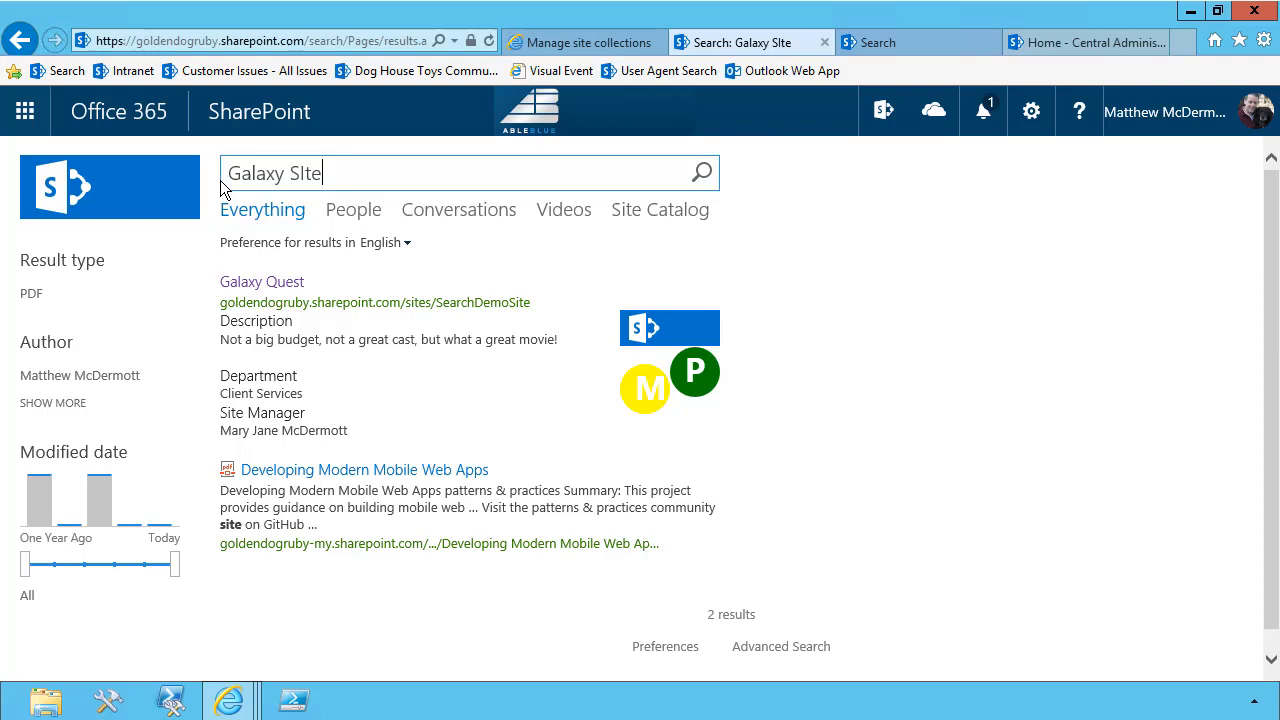
Search for "Project Site" and examine the SharePoint sites result block
key("ctrl+a")
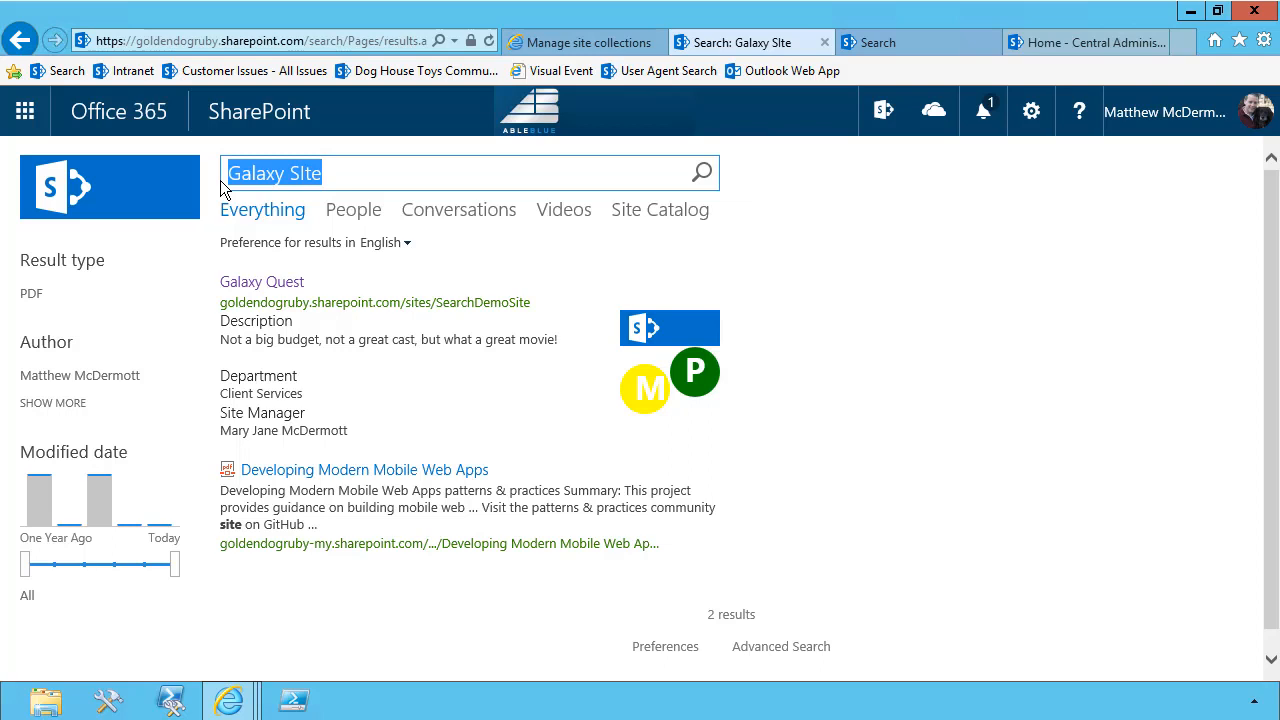
type("Project")
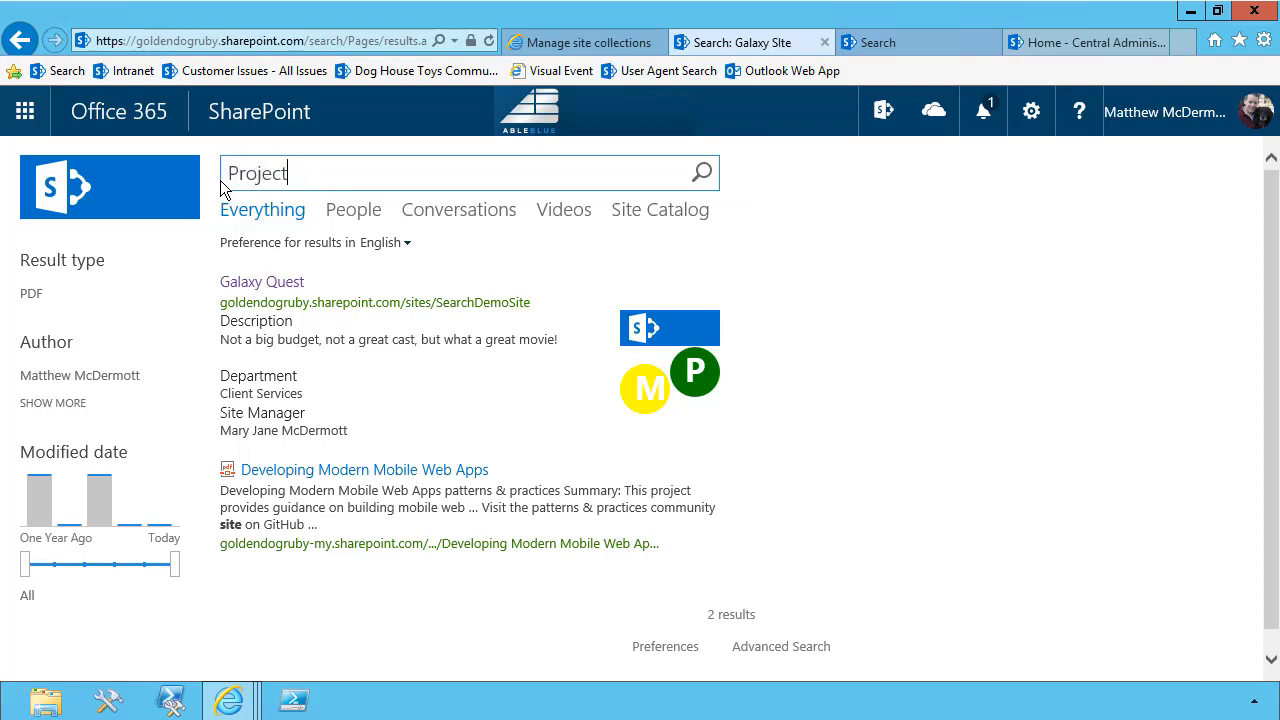
type(" Site")
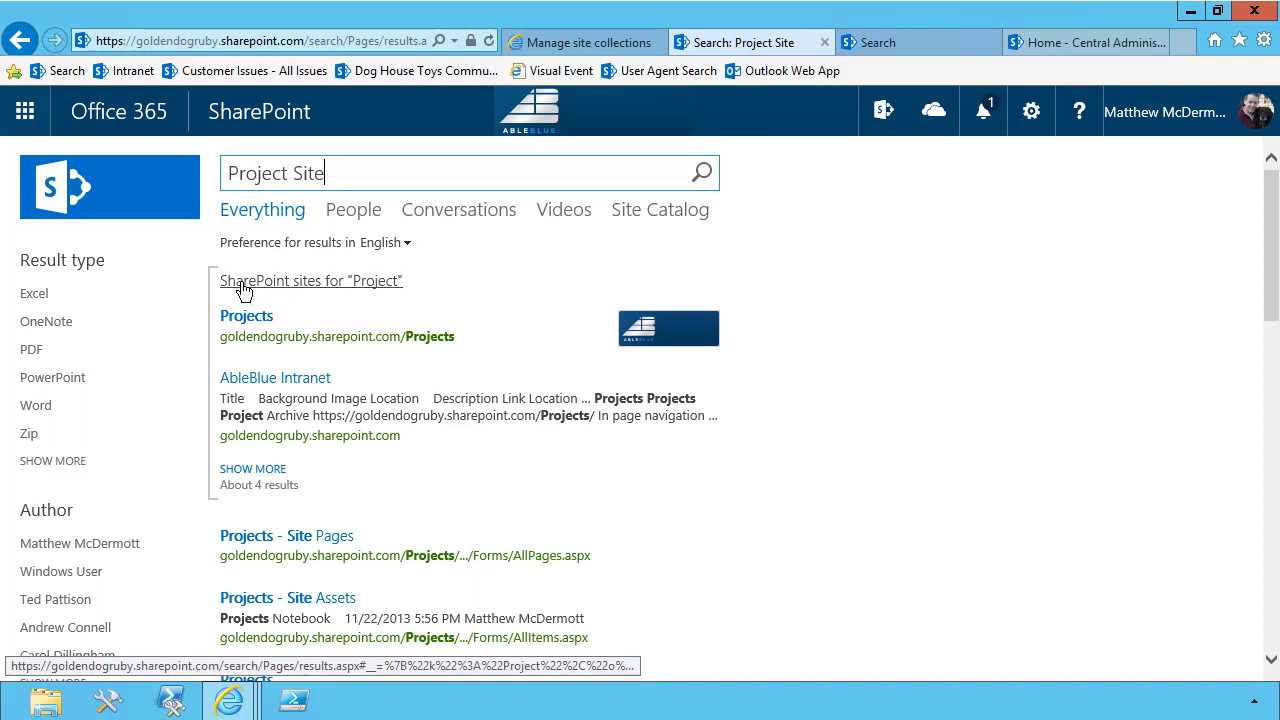
mouse_move(280, 354)
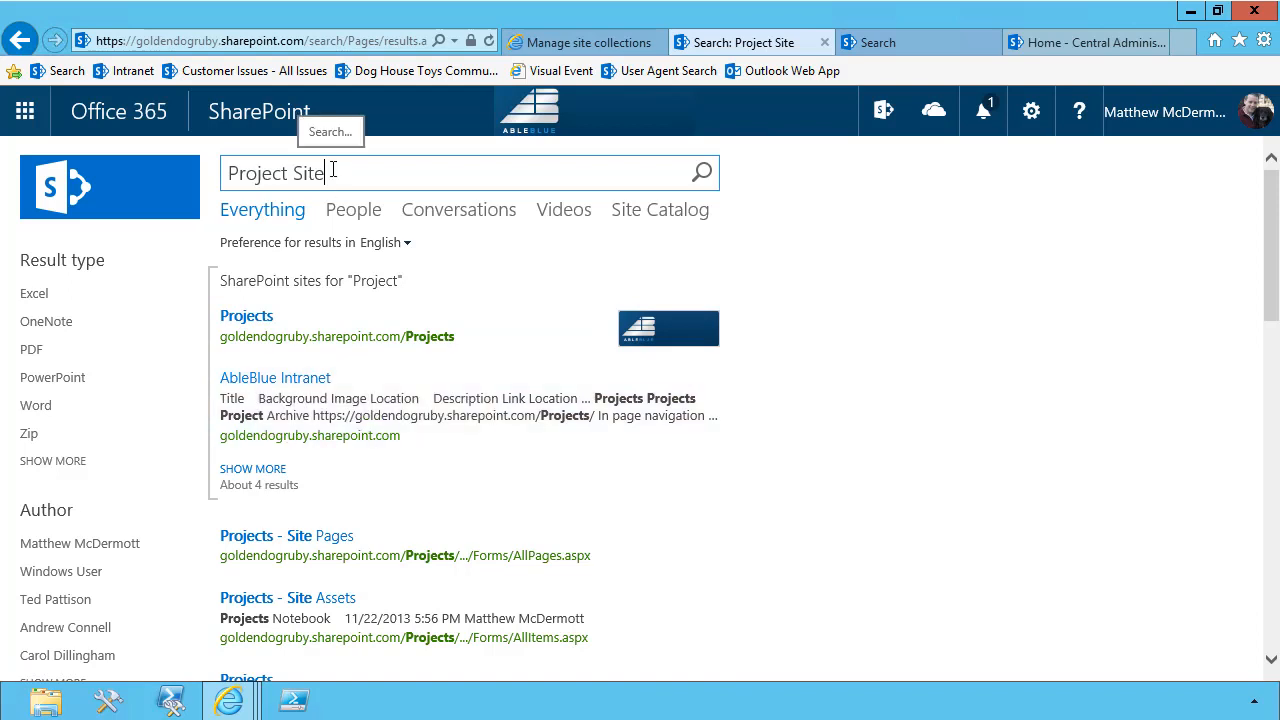
Compare the "Project Site" results in the Site Catalog vertical, previewing an entry, and return to the Everything results
left_click(639, 217)
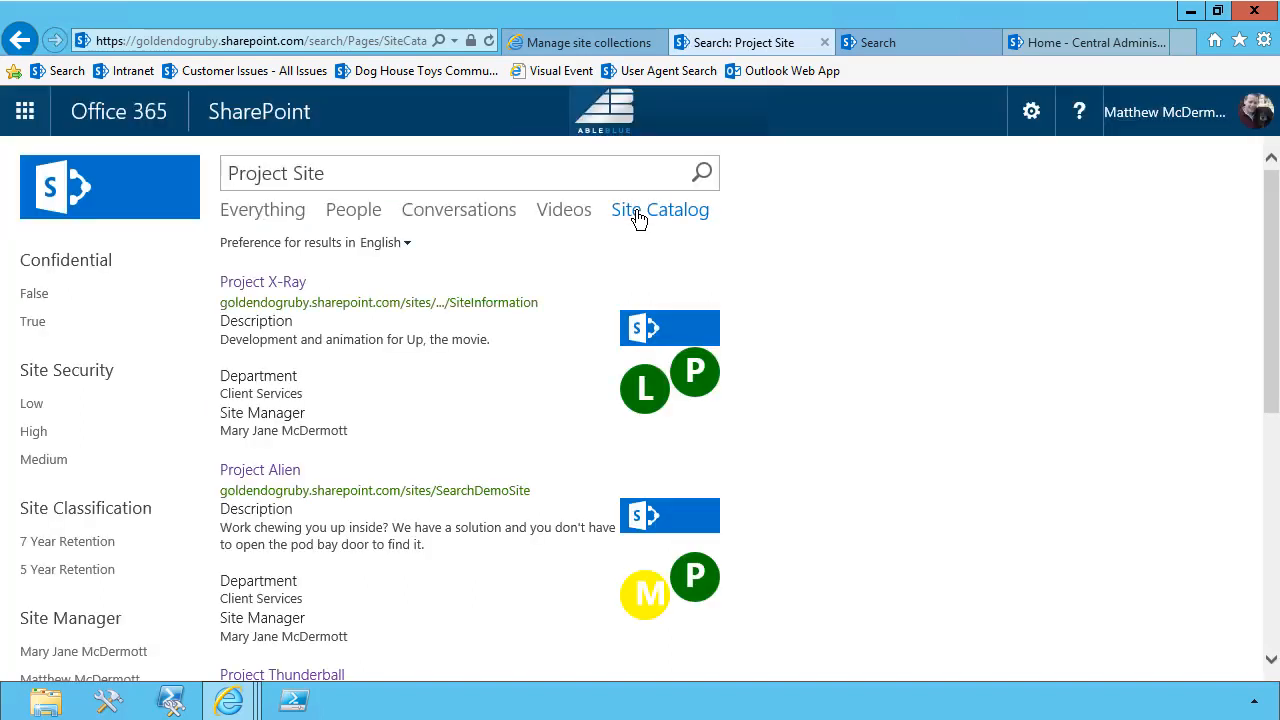
mouse_move(279, 276)
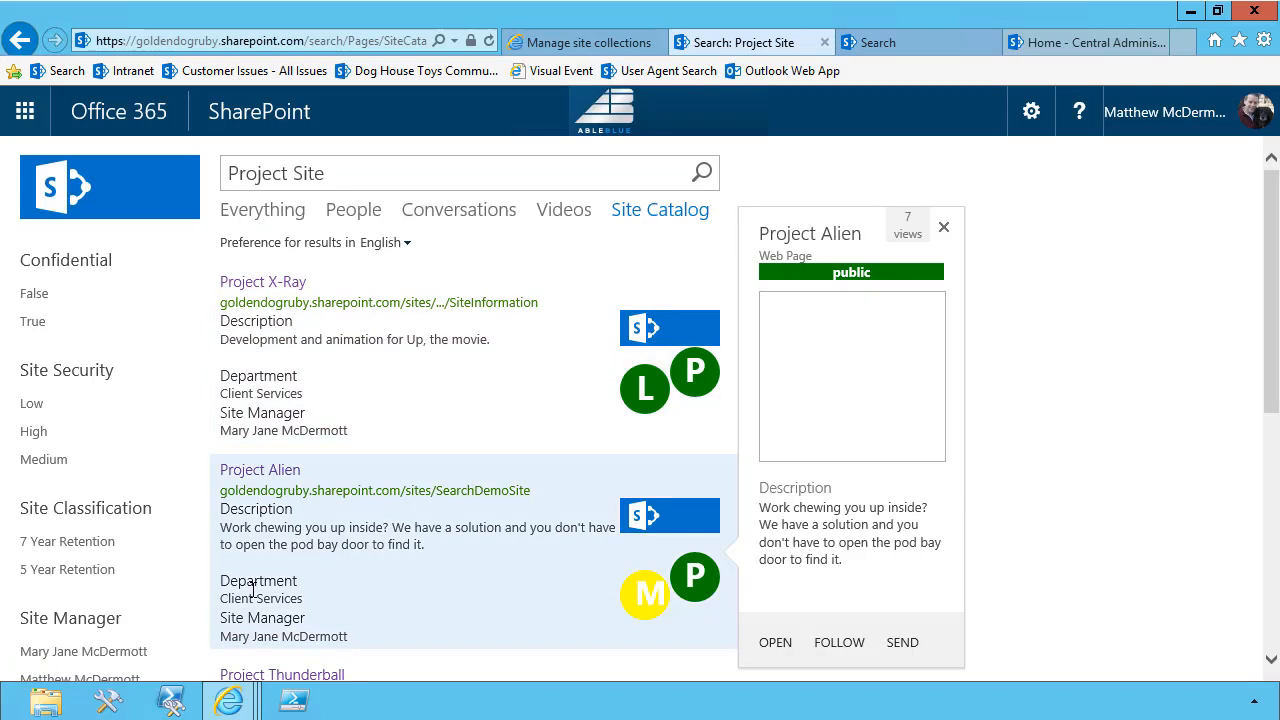
left_click(262, 210)
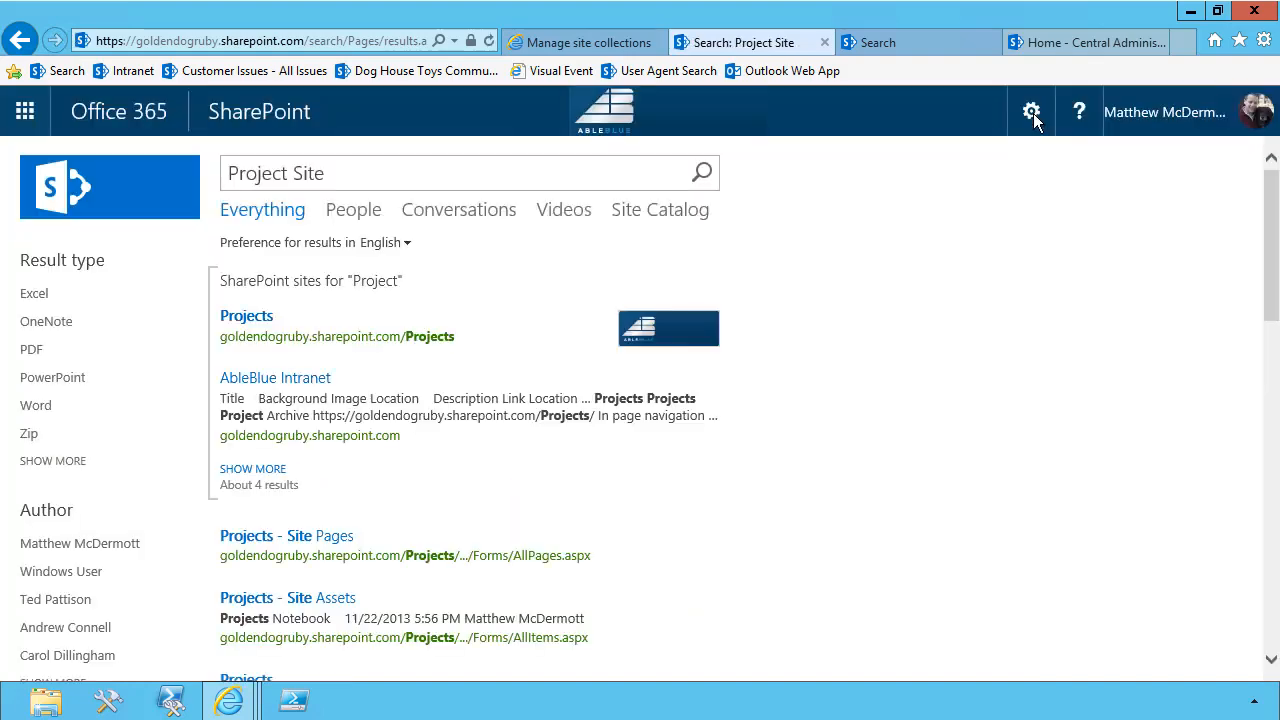
Open the site collection's Search Query Rules from the site settings and choose Local SharePoint Results (System) as the result source
left_click(1032, 112)
left_click(957, 510)
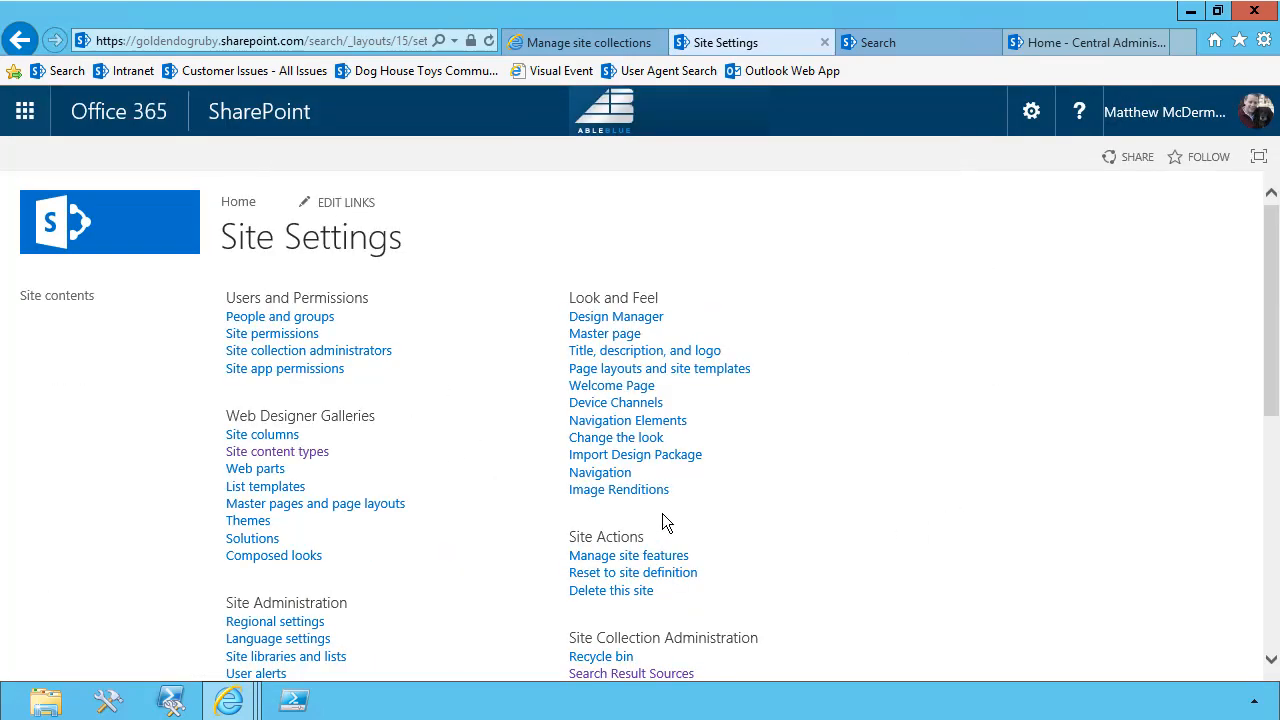
scroll(662, 513, "down", 3)
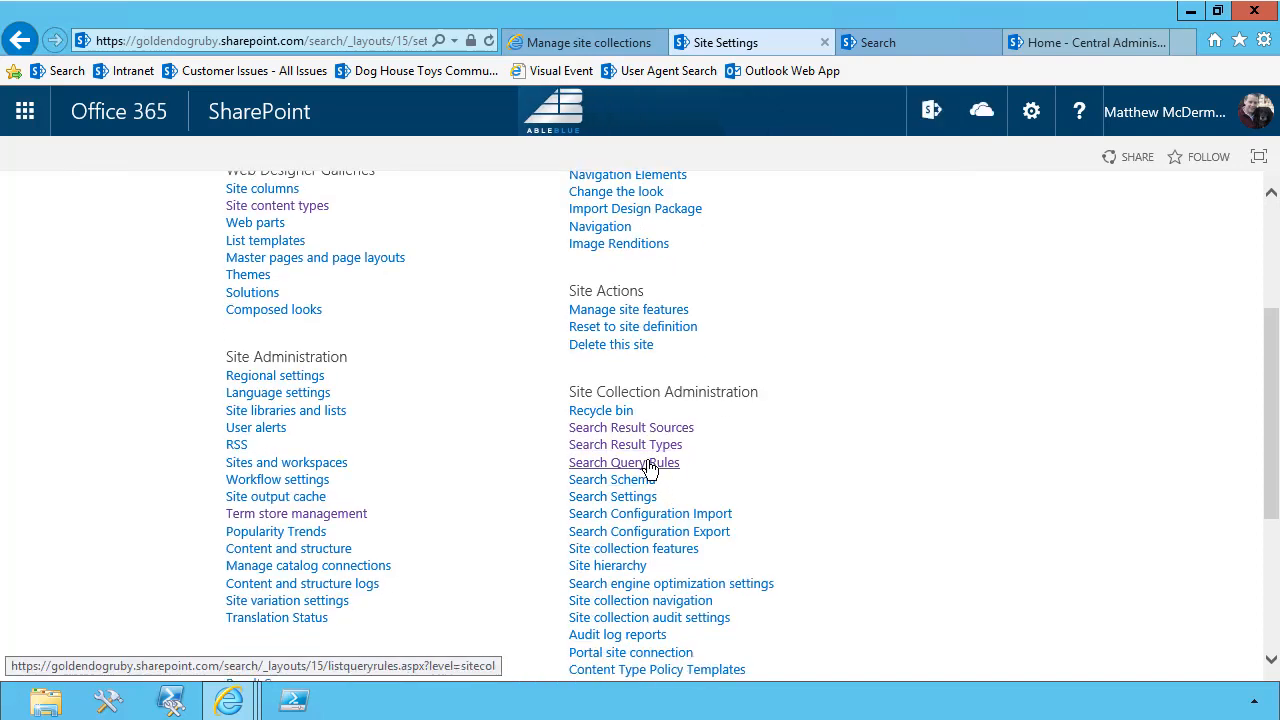
left_click(648, 464)
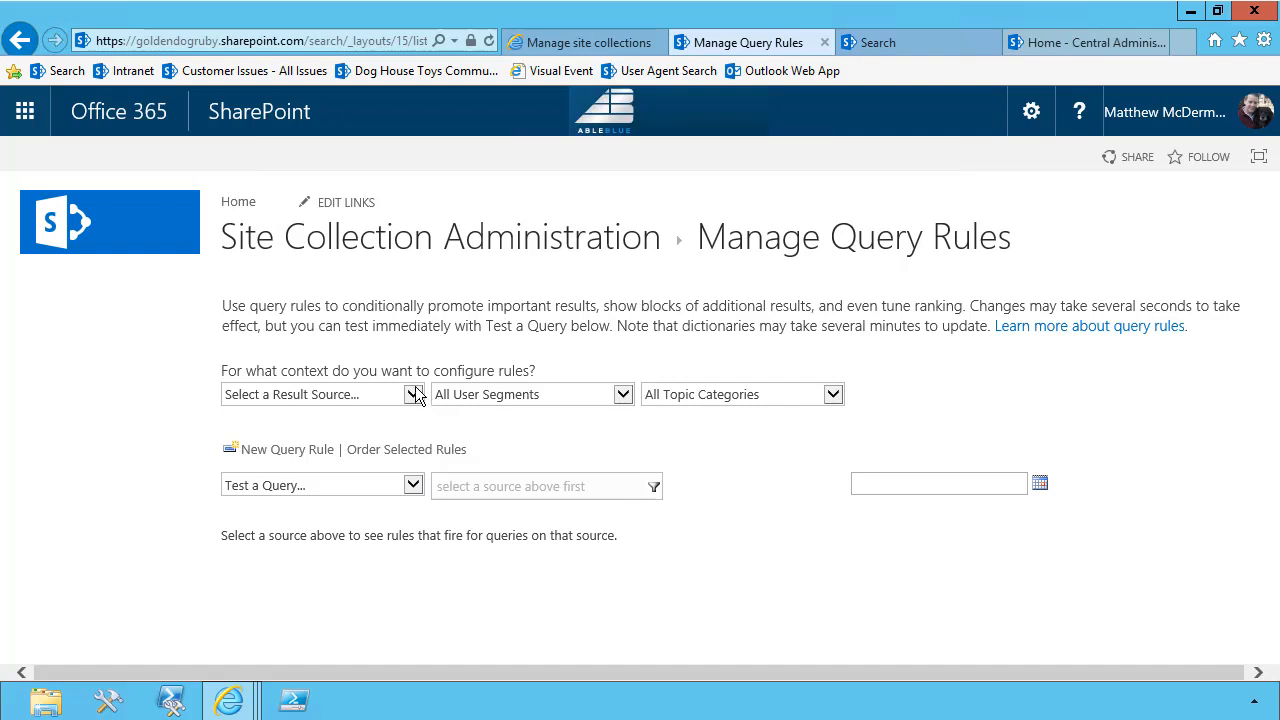
left_click(413, 394)
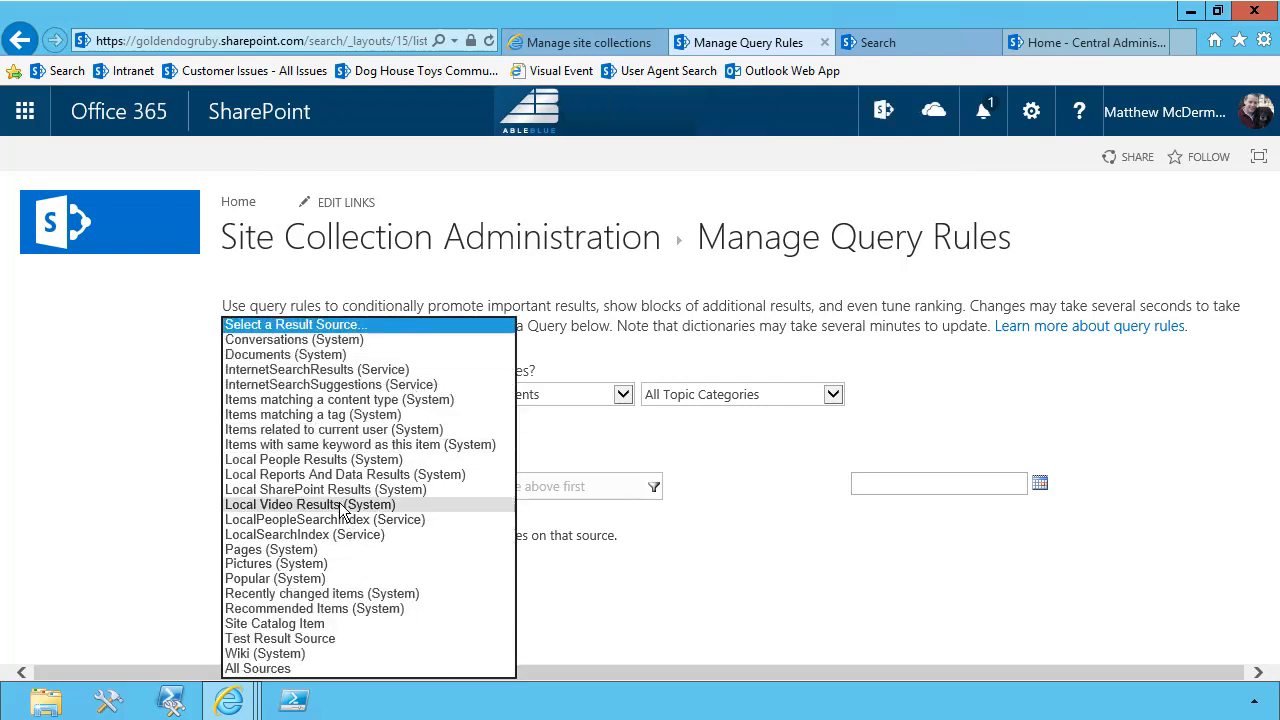
left_click(330, 489)
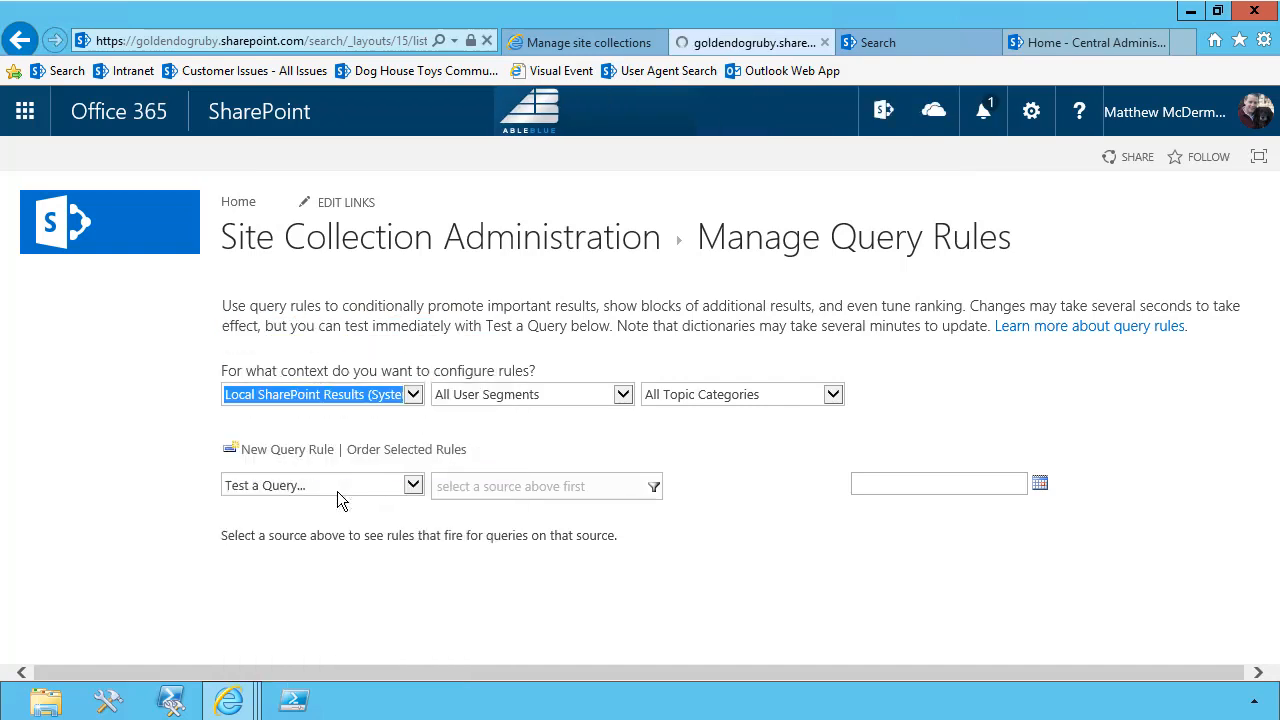
Create a new query rule named "Site Catalog Intent"
left_click(300, 451)
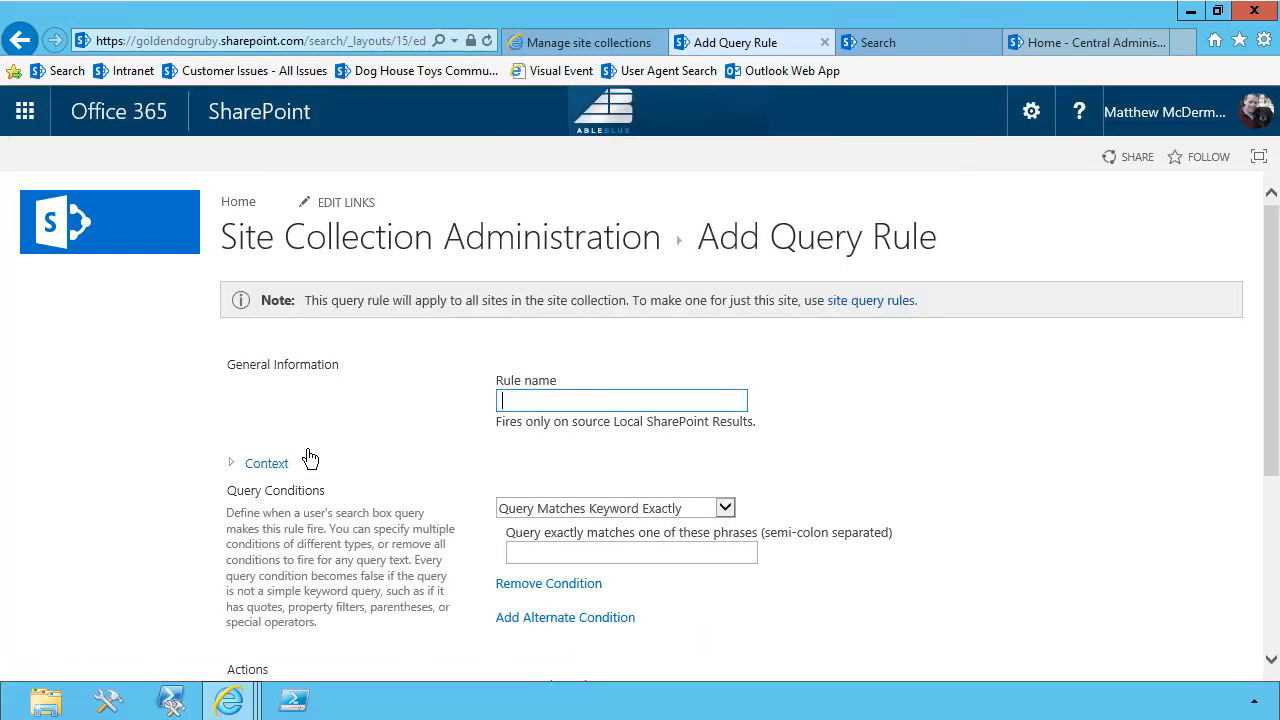
type("S")
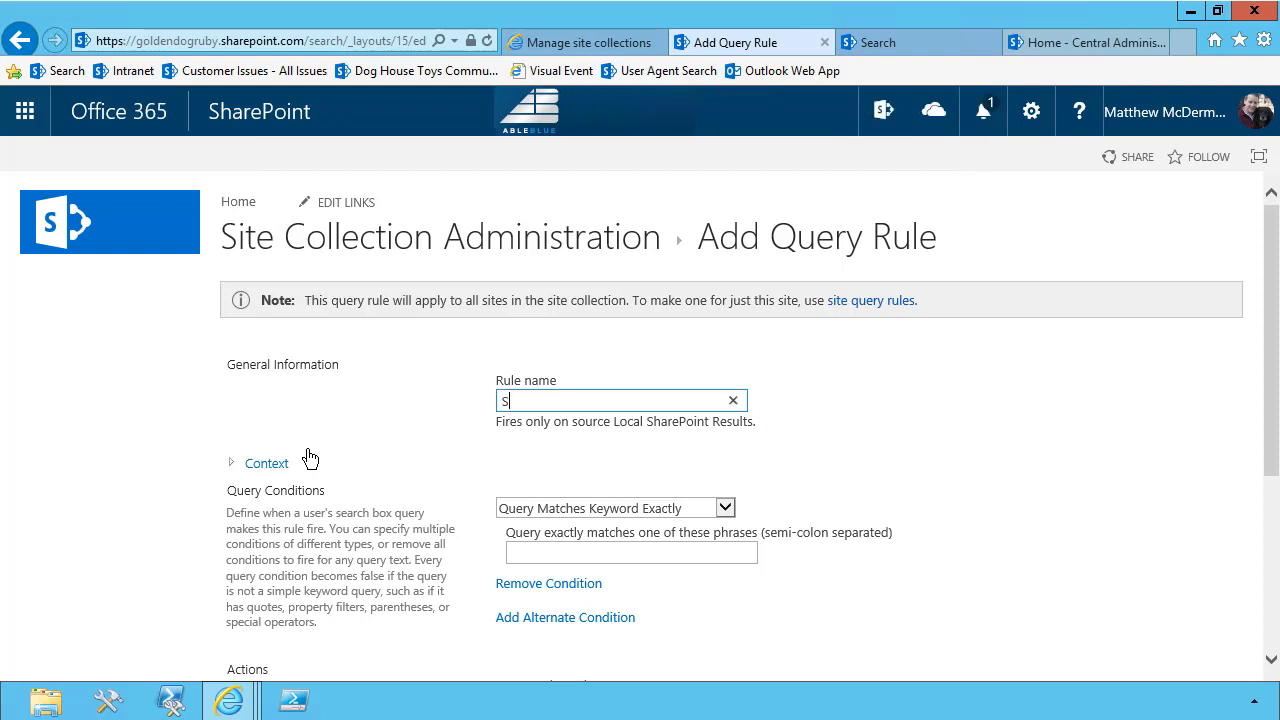
type("ite Catalog Intent")
Set the rule's condition to Query Contains Action Term with the phrases "site;sites"
left_click(517, 511)
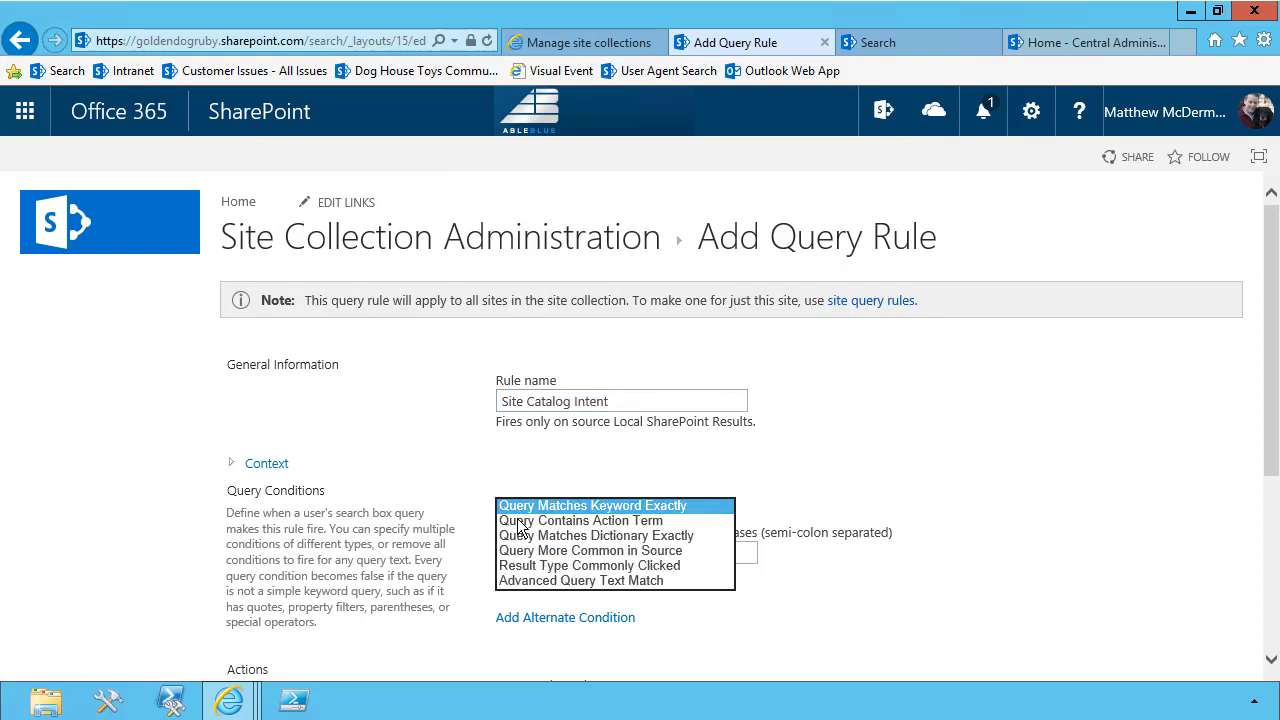
left_click(517, 519)
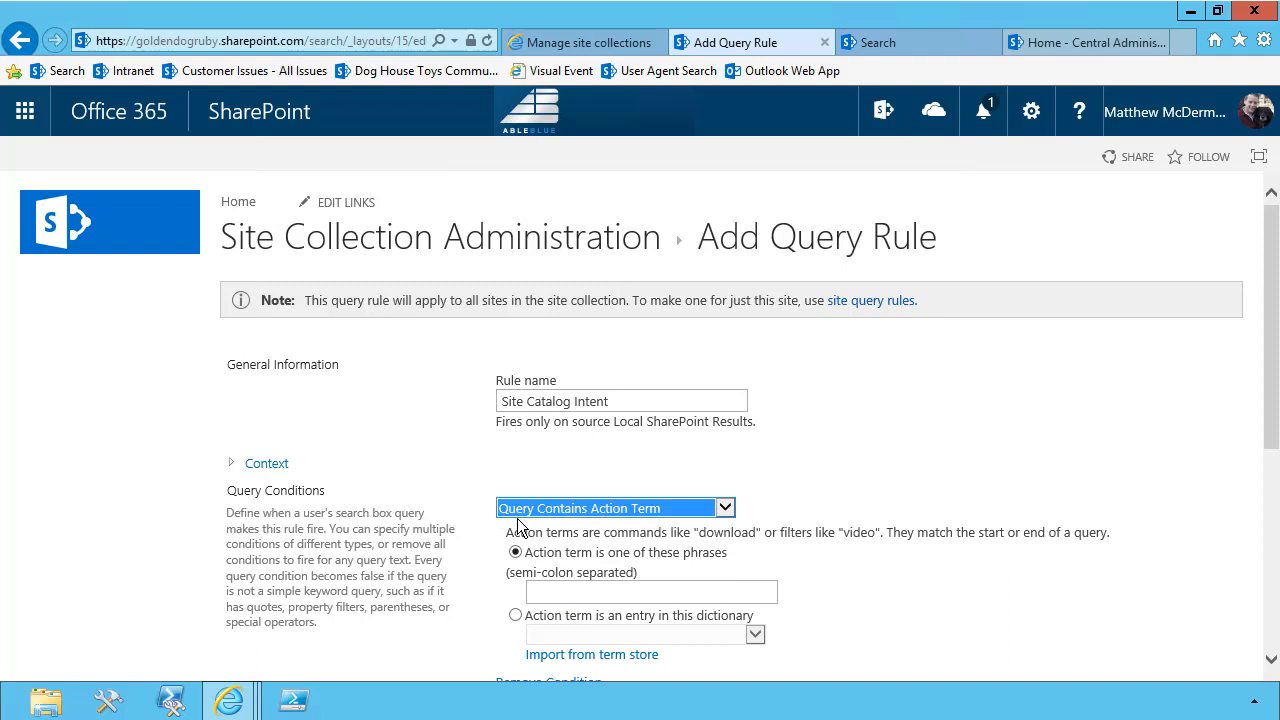
left_click(538, 593)
type("site")
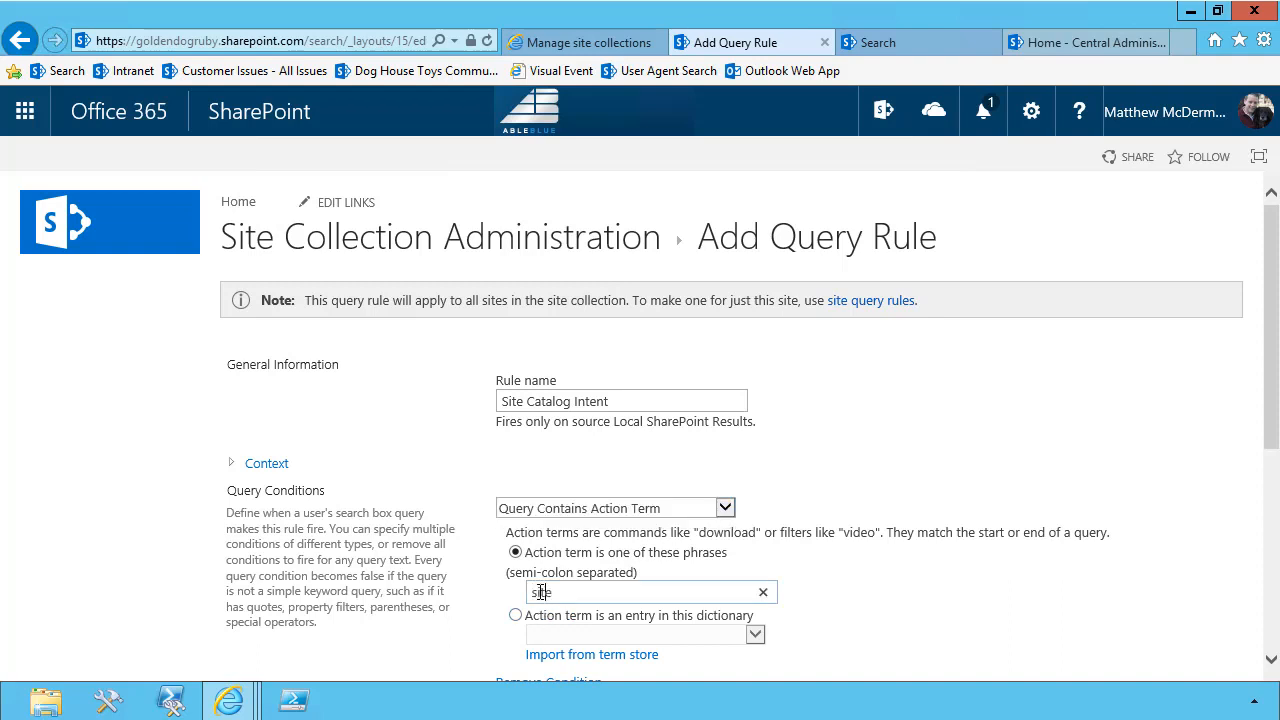
type(";sites")
Add a result block to the rule and title it 'Site Catalog Results for "{subjectTerms}"'
scroll(904, 535, "down", 4)
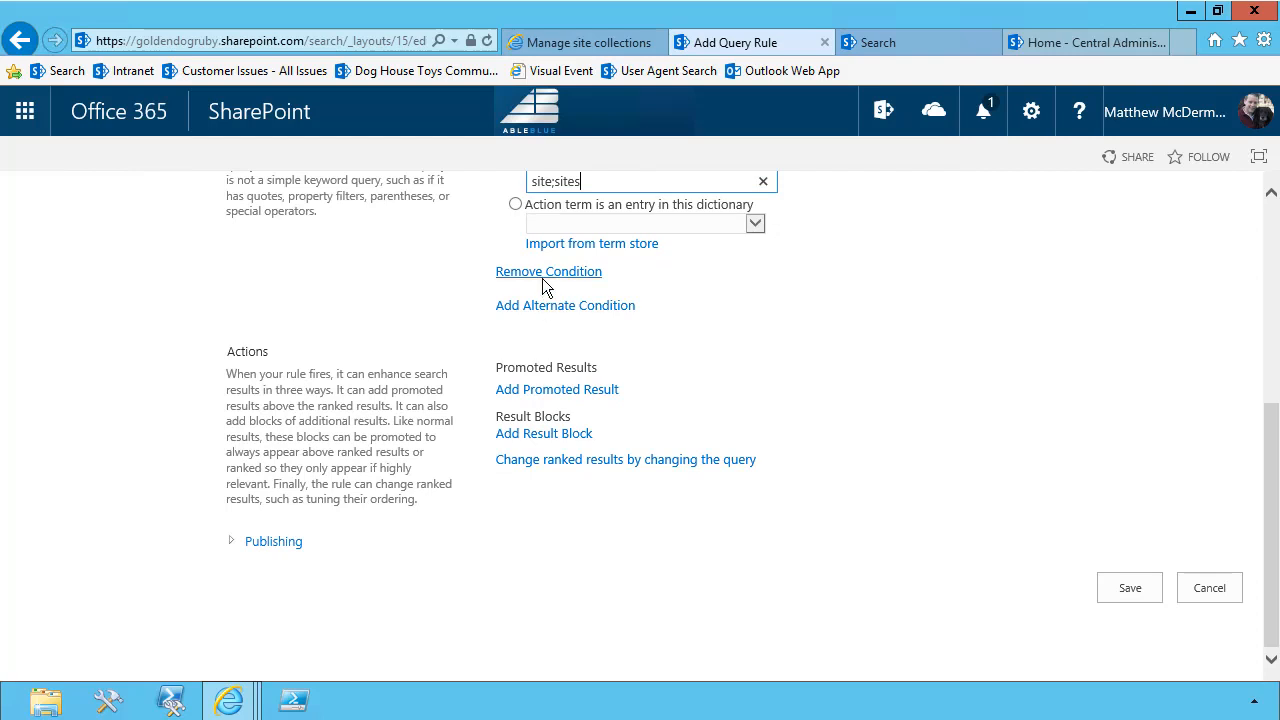
left_click(563, 437)
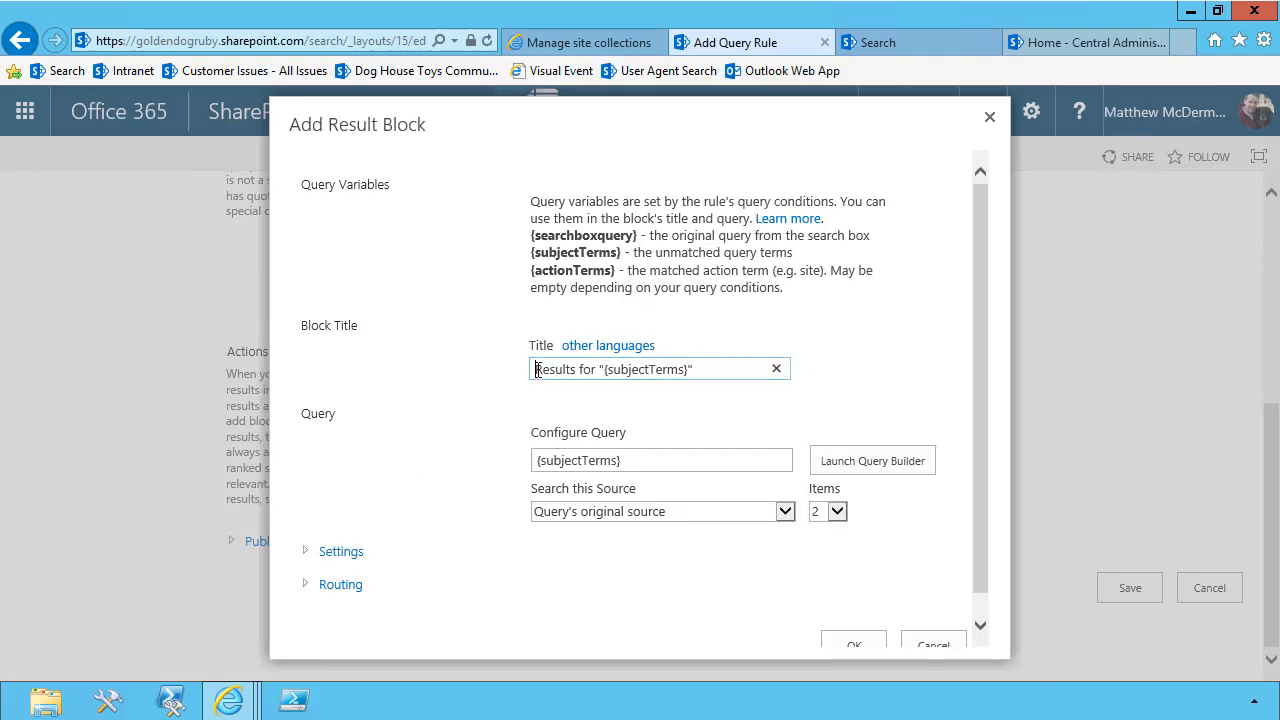
type("Site Cata")
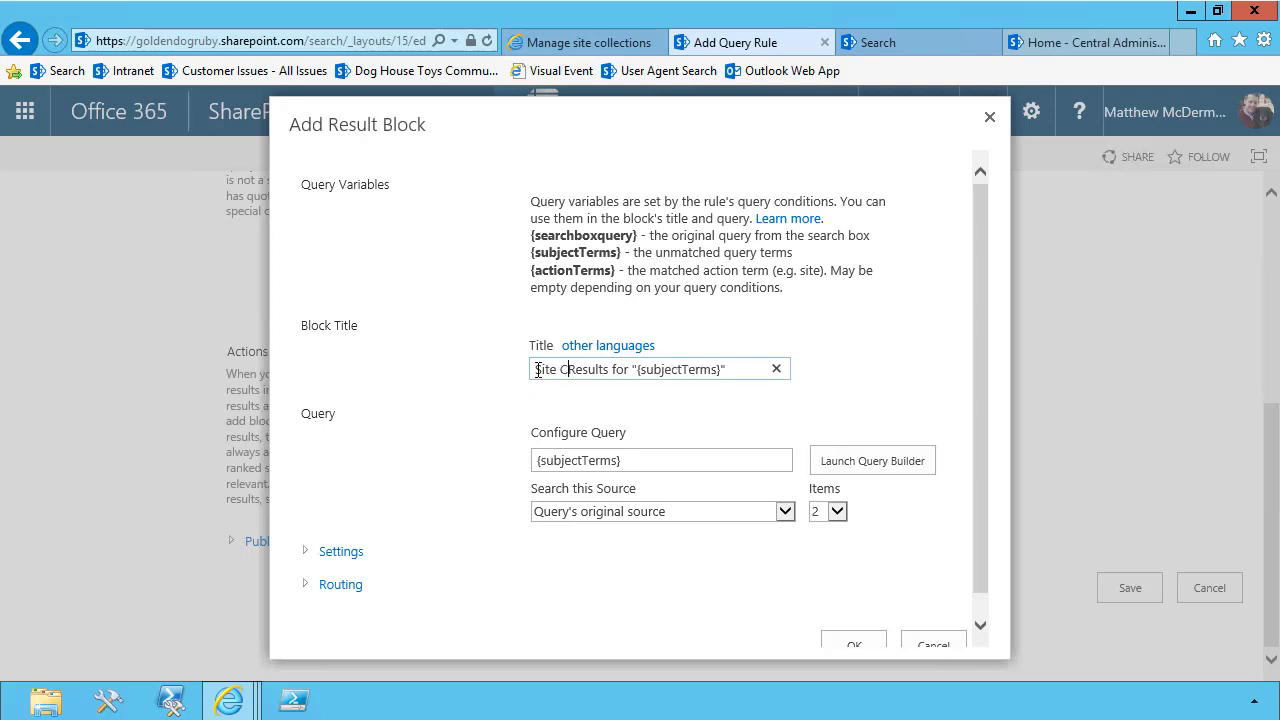
type("log")
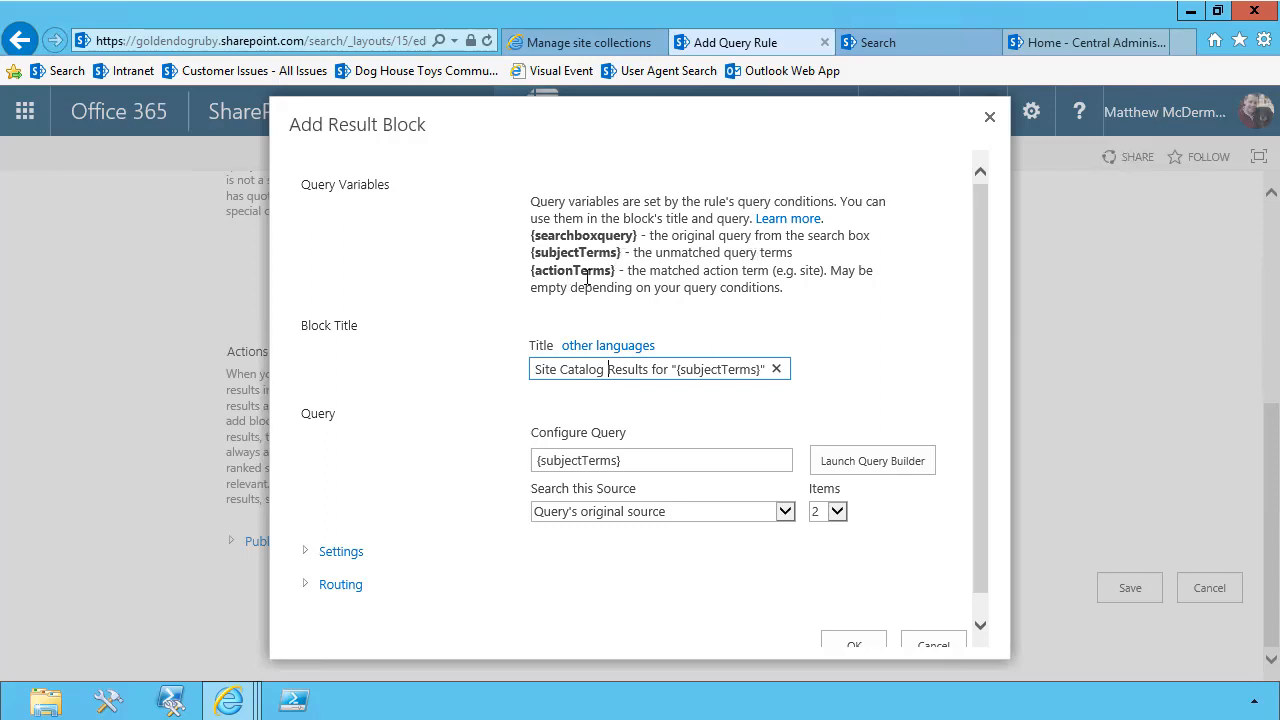
double_click(809, 271)
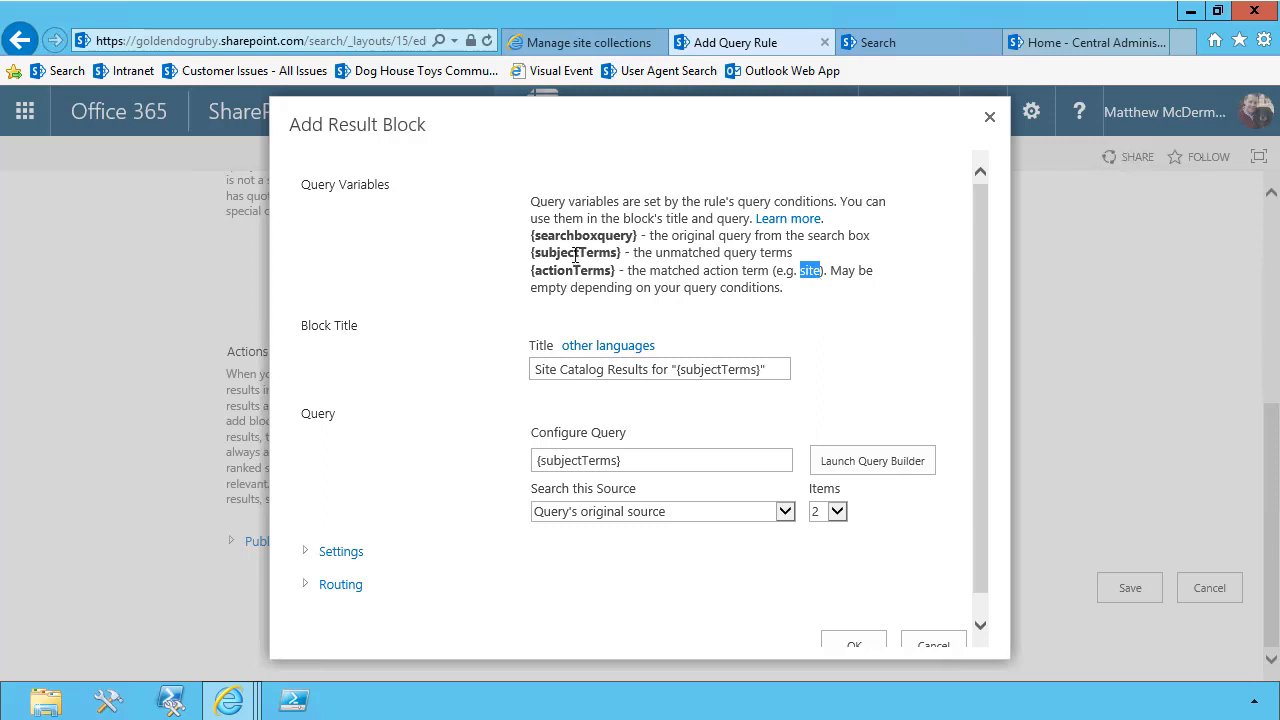
double_click(576, 252)
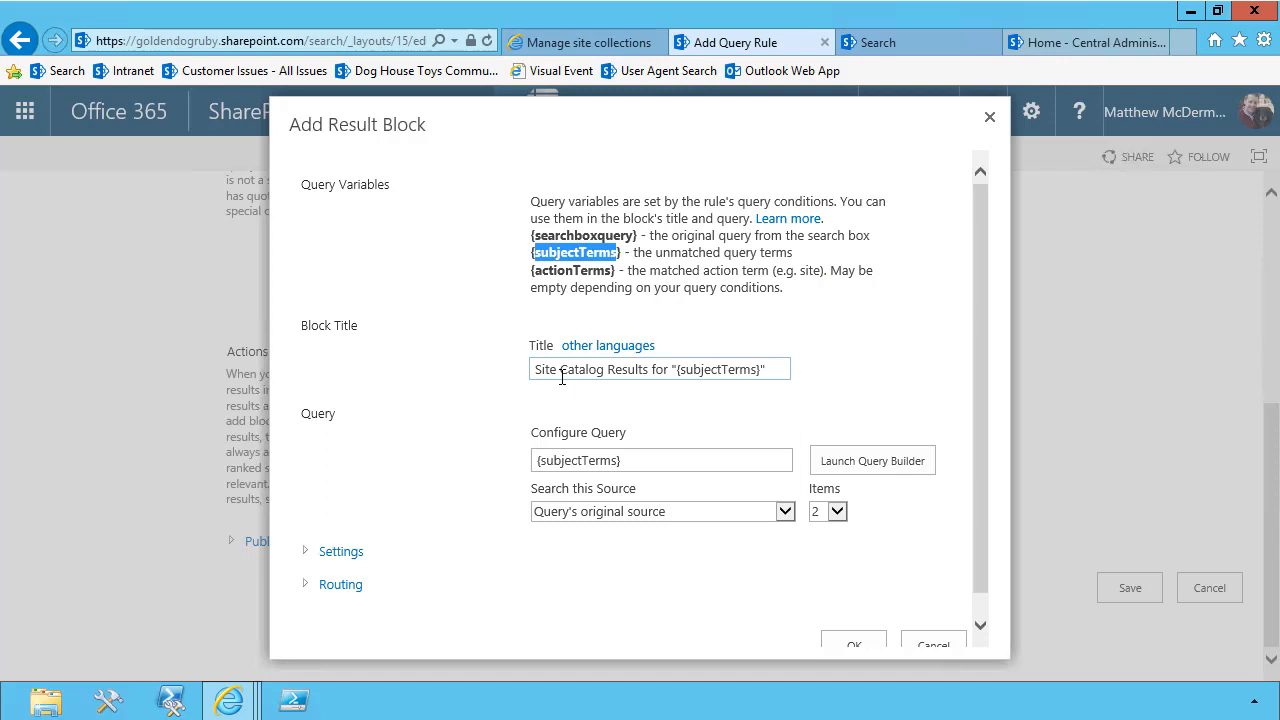
Launch the query builder for the result block's query and choose Site Catalog Item as its result source
left_click(642, 460)
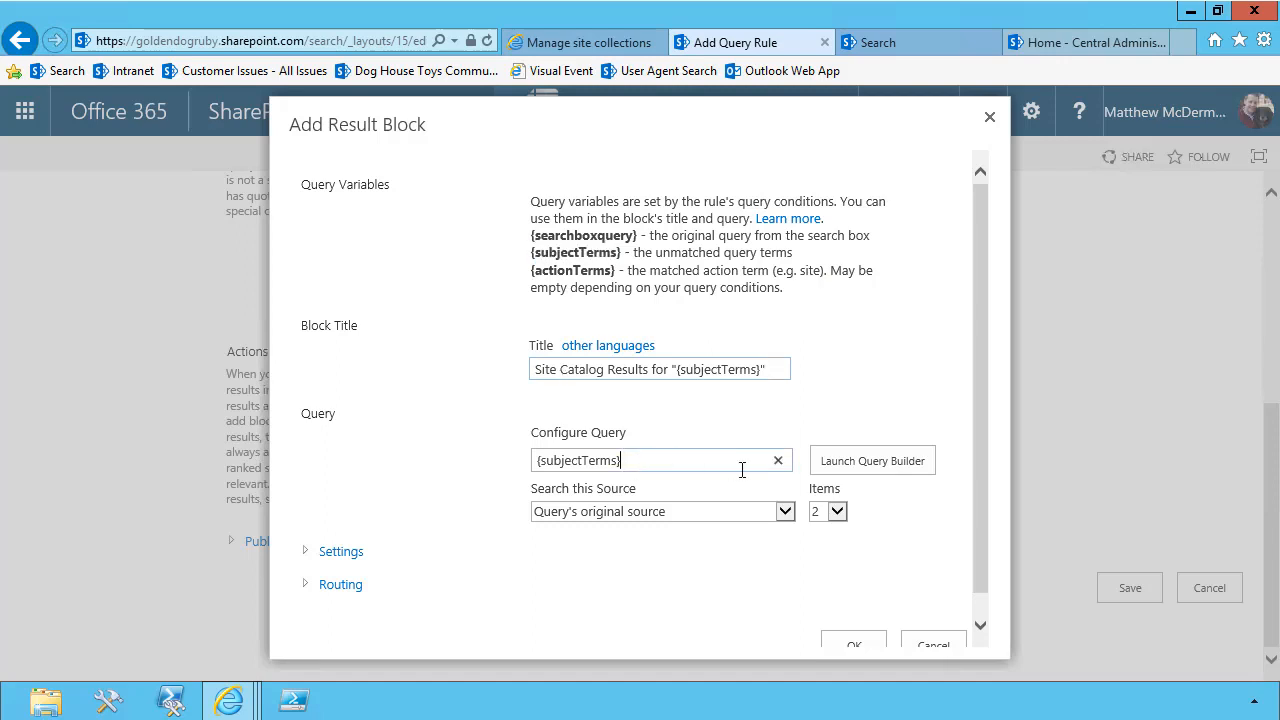
left_click(843, 458)
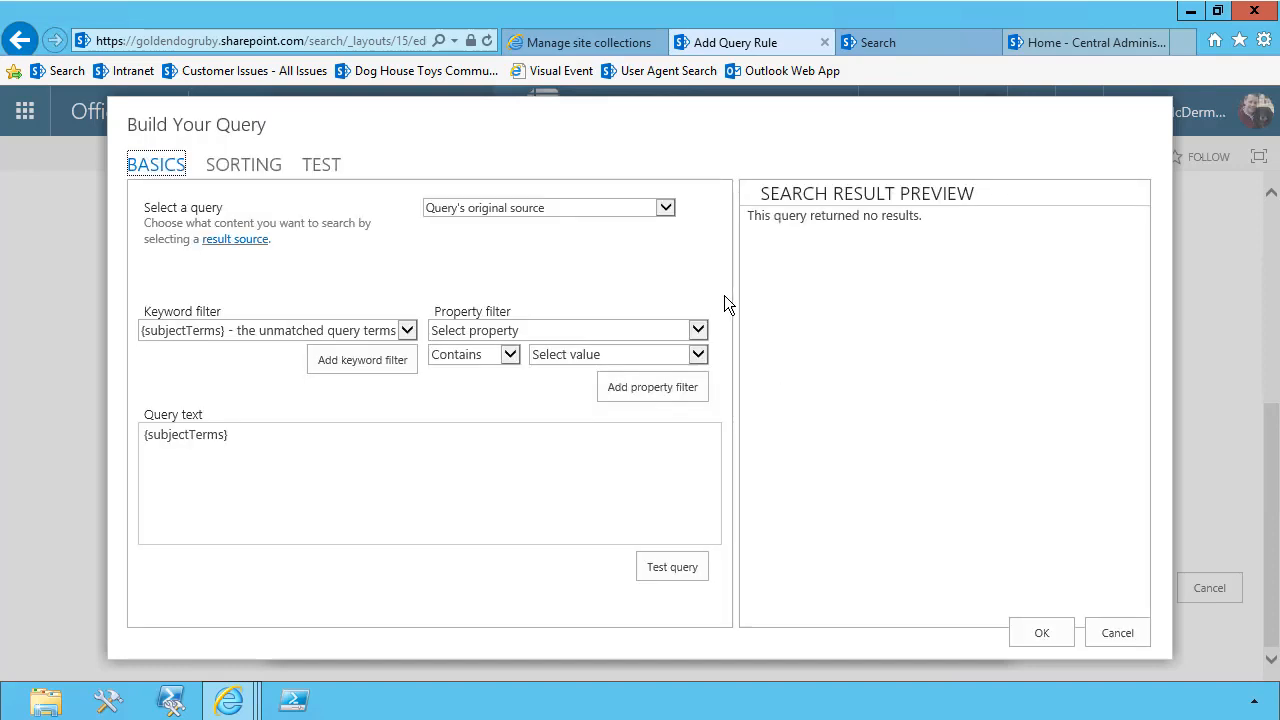
left_click(665, 207)
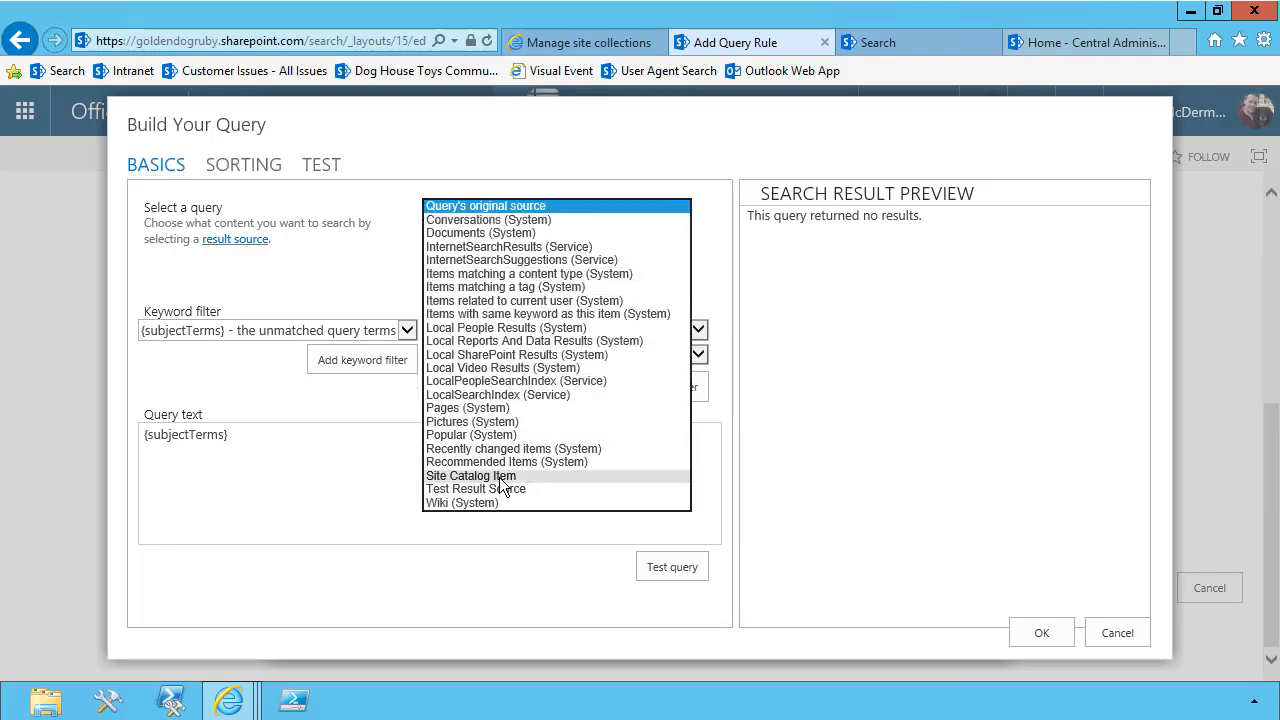
left_click(499, 476)
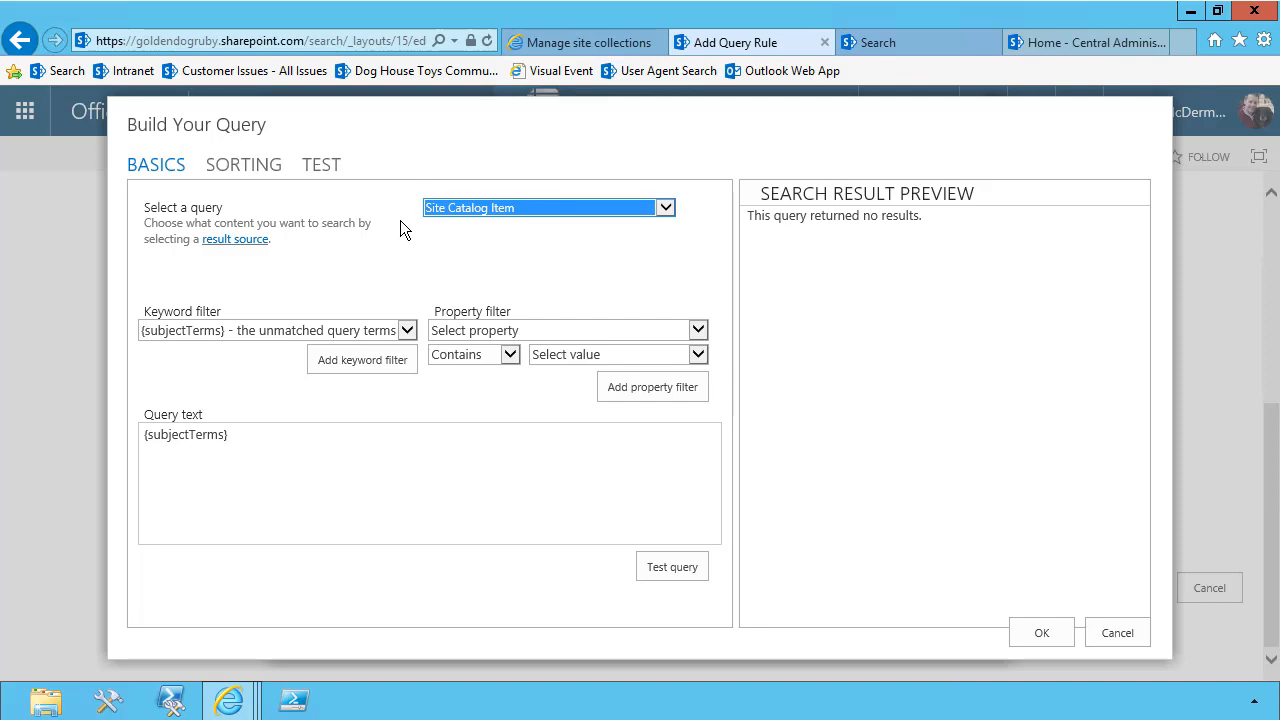
Test the block's query as it stands, then with "Galaxy" as the {subjectTerms} test value
left_click(201, 447)
left_click(654, 563)
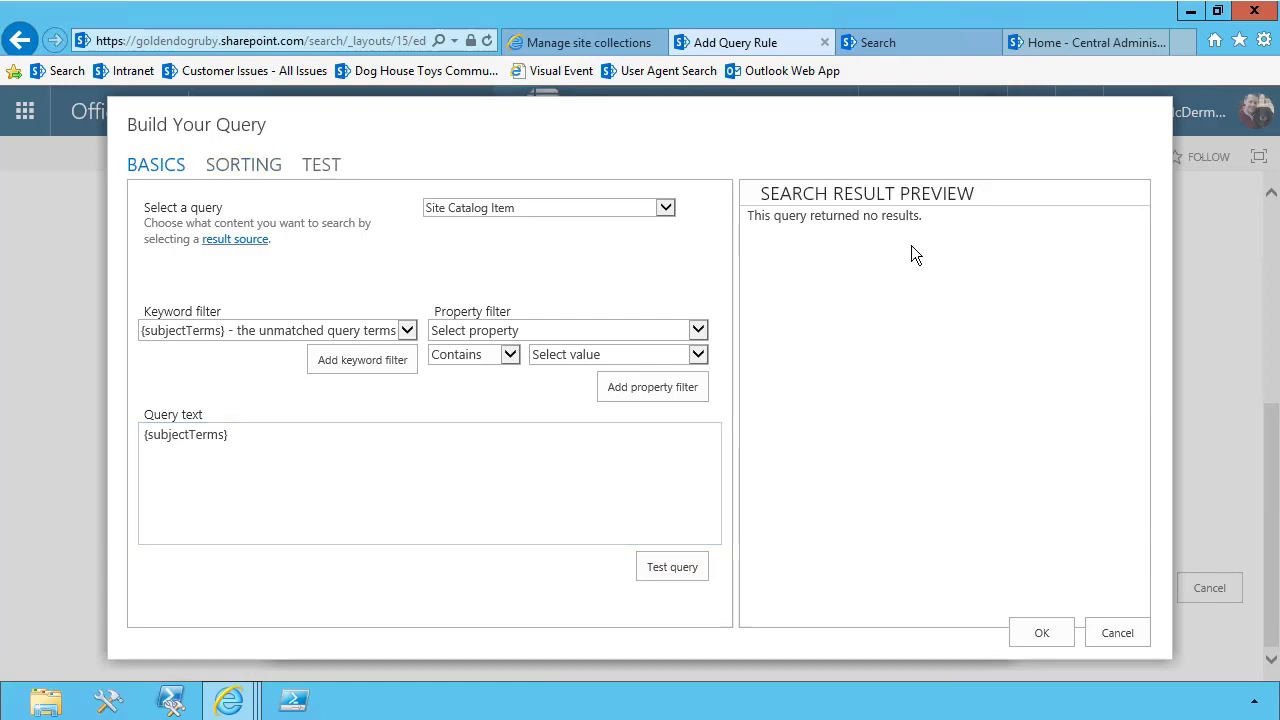
left_click(328, 172)
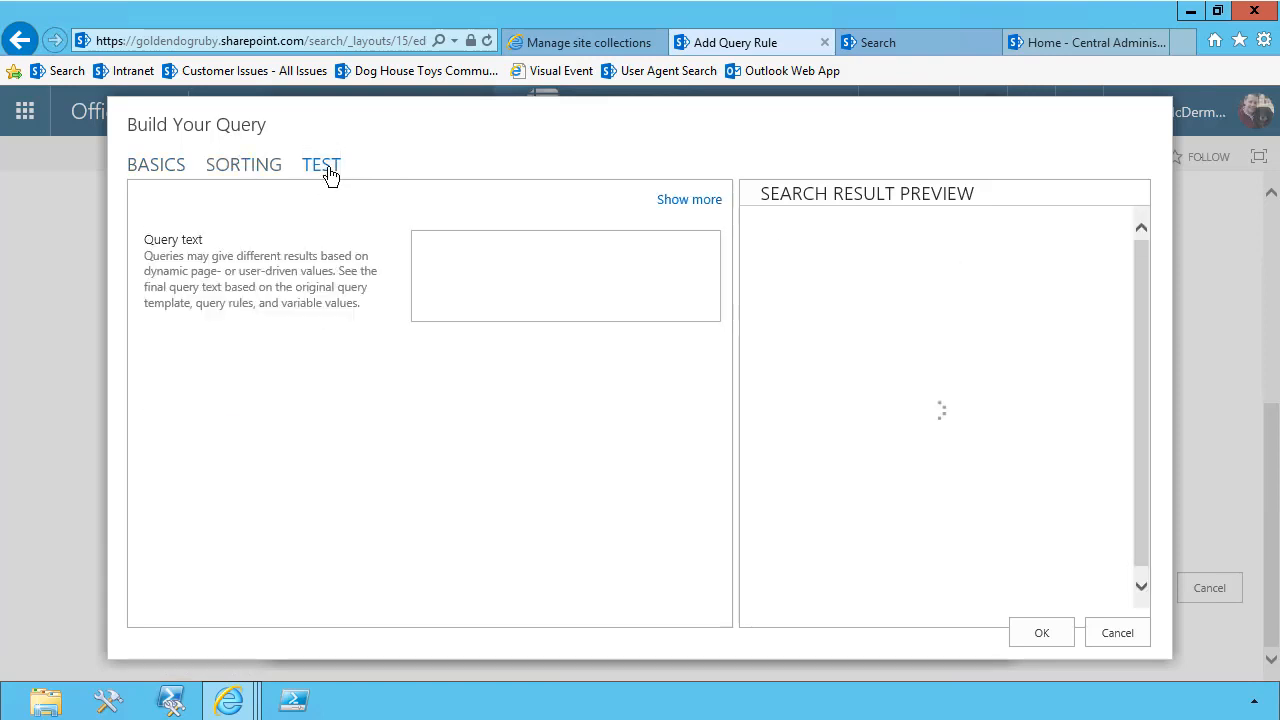
left_click(676, 203)
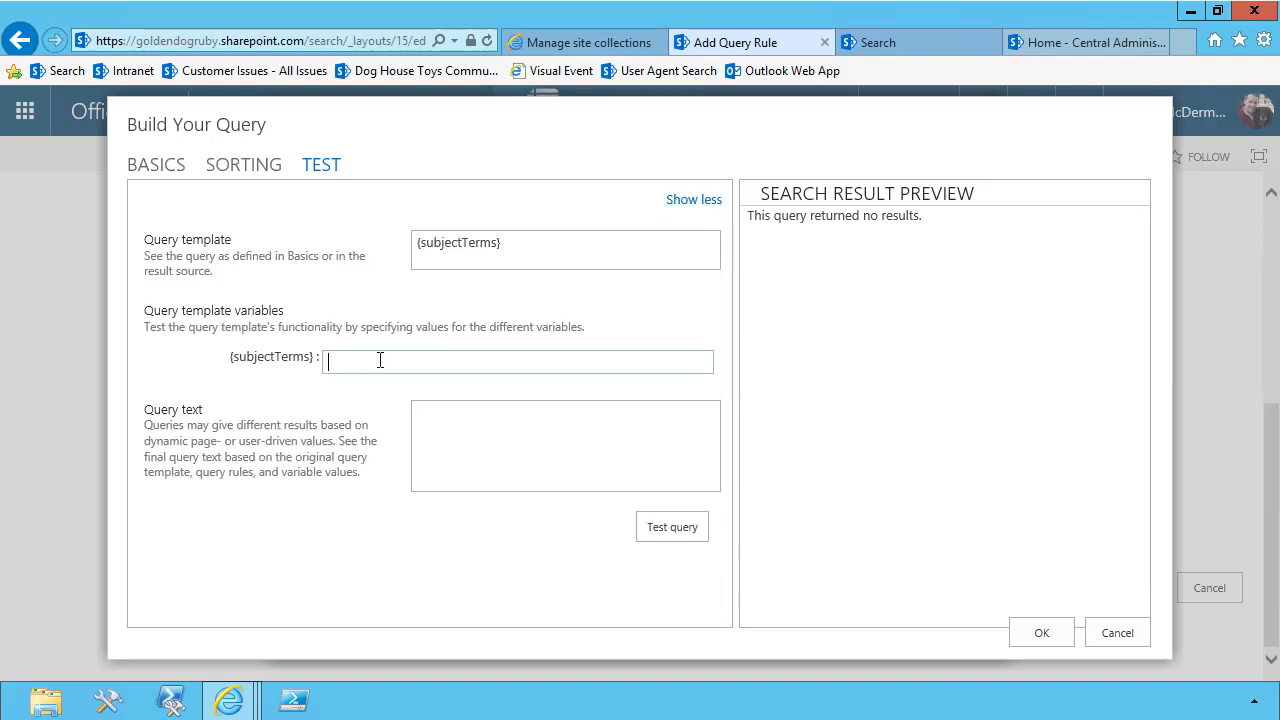
type("Galaxy")
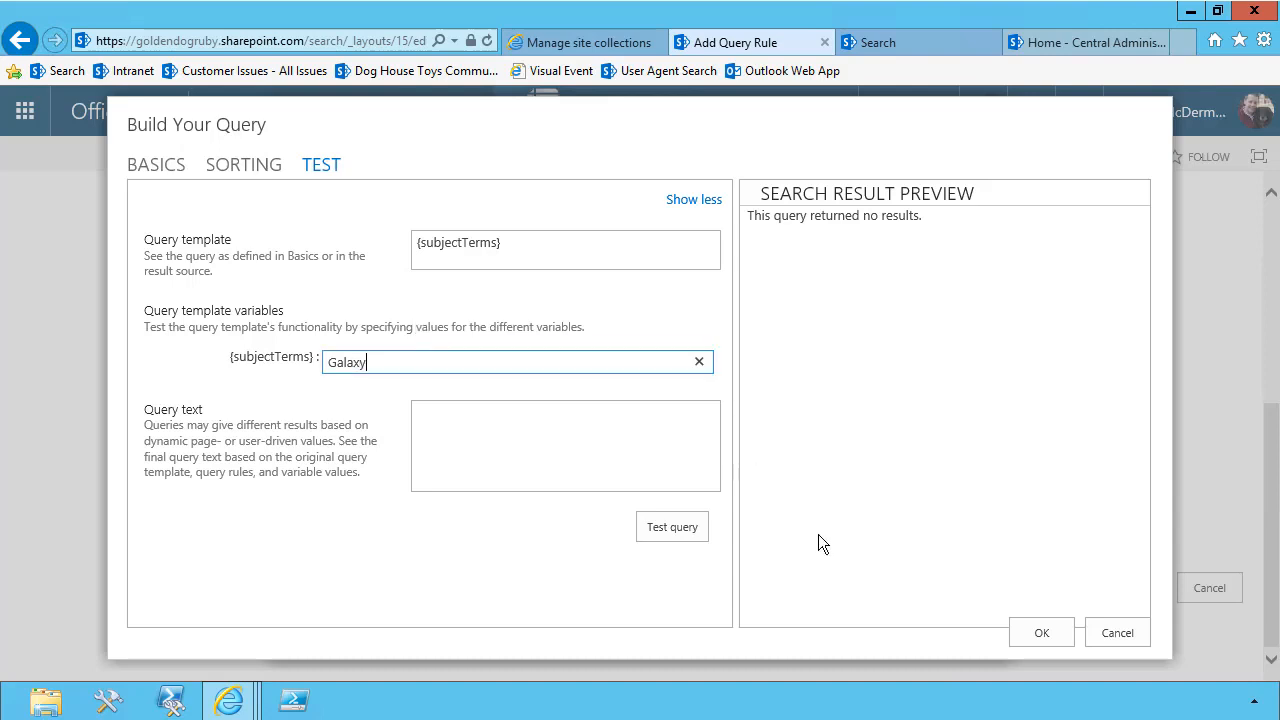
left_click(674, 528)
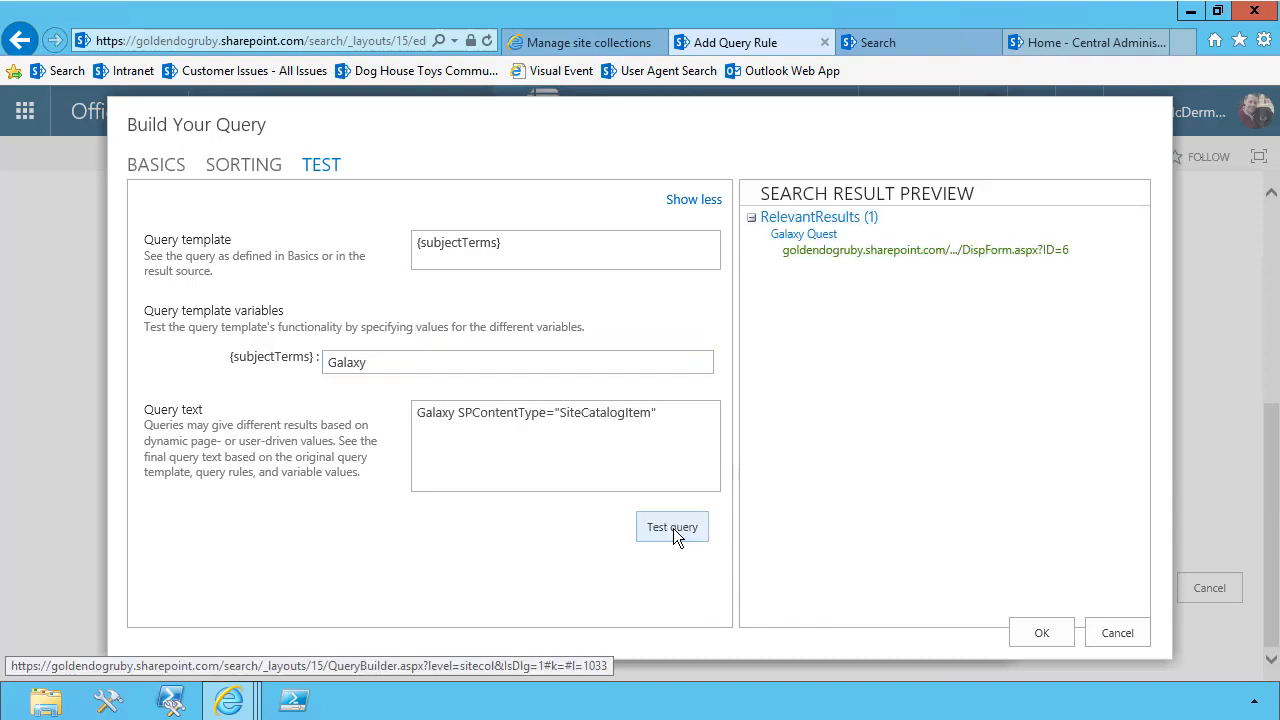
Test the {subjectTerms} query with the values "Movie" and "SharePOint"
double_click(340, 364)
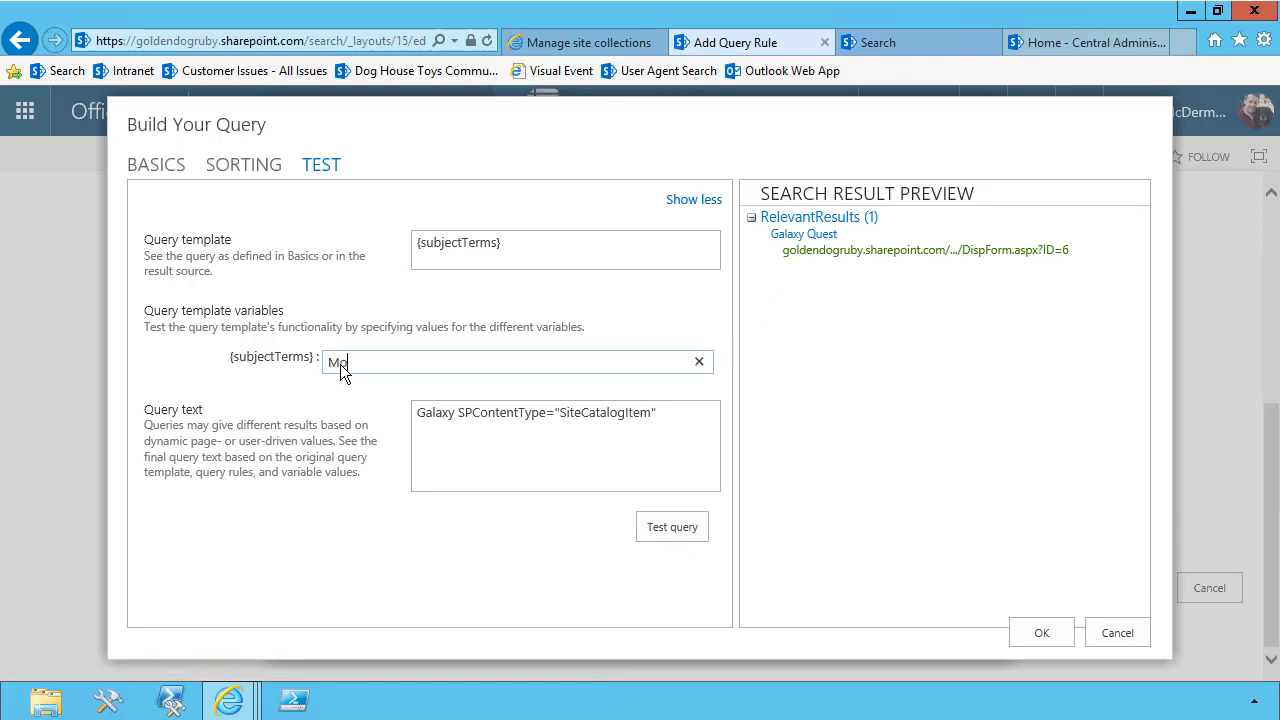
left_click(681, 526)
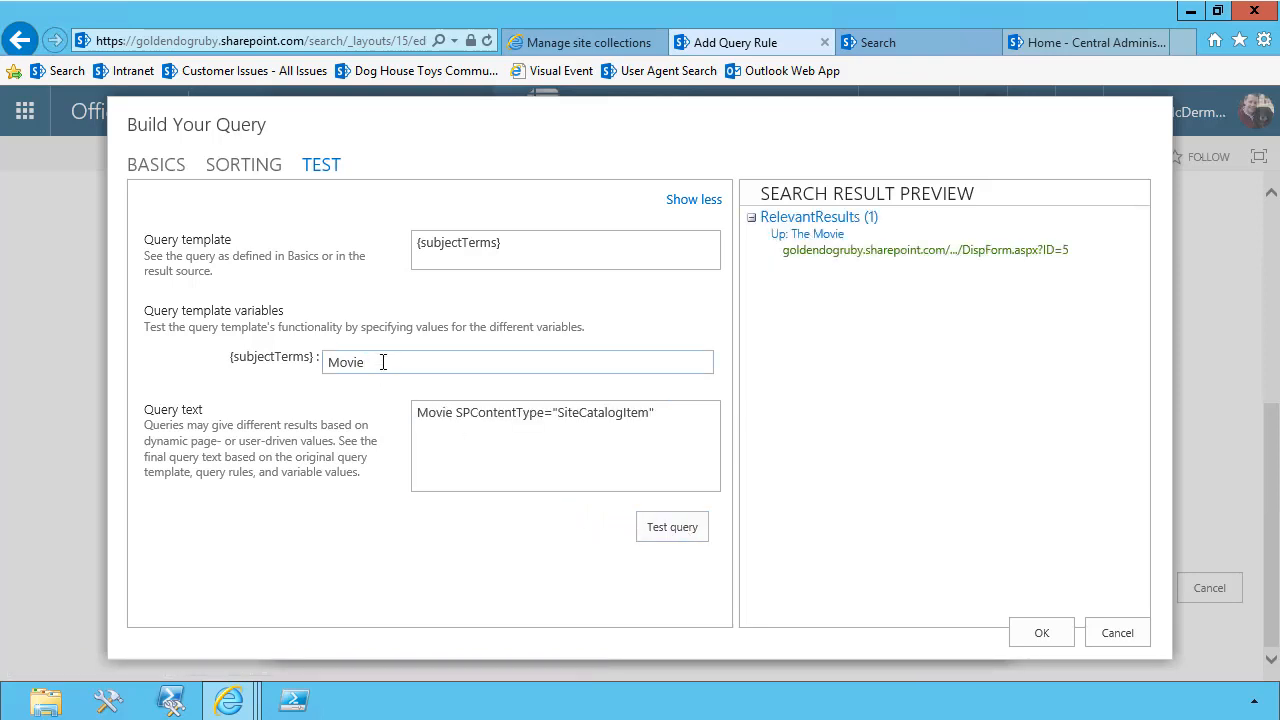
left_click_drag(385, 362, 275, 365)
type("SharePOint")
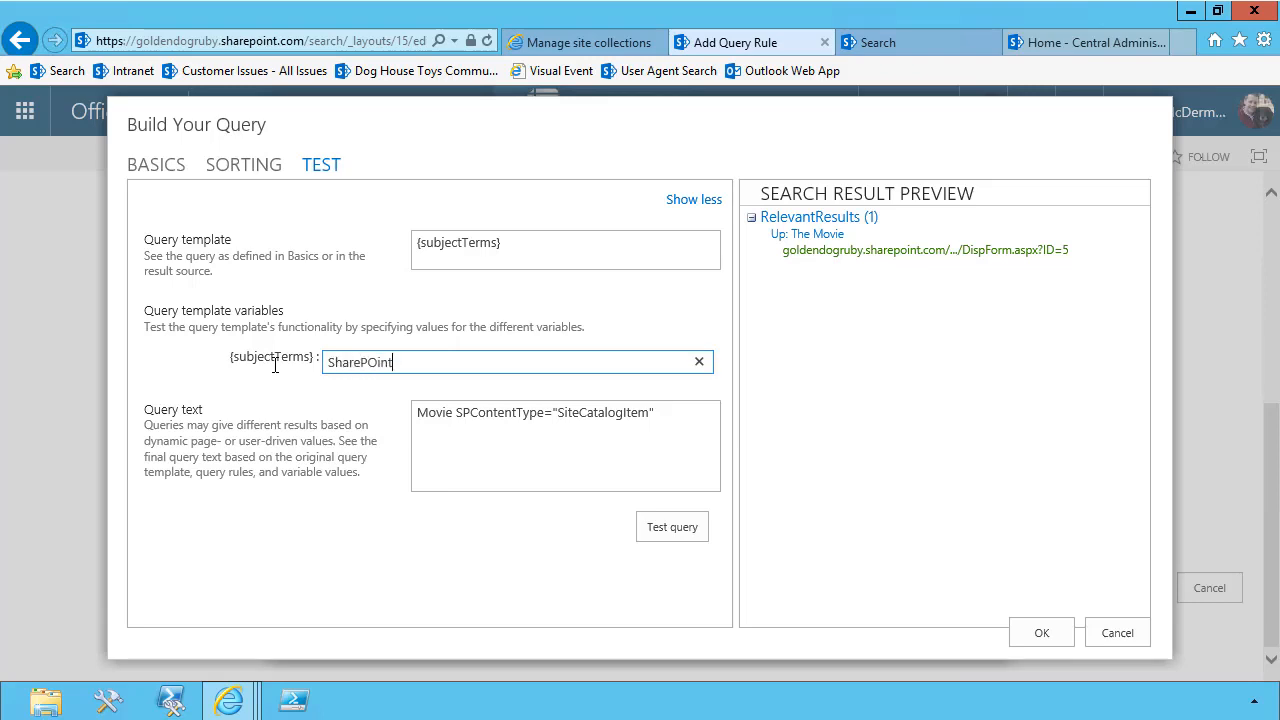
left_click(657, 536)
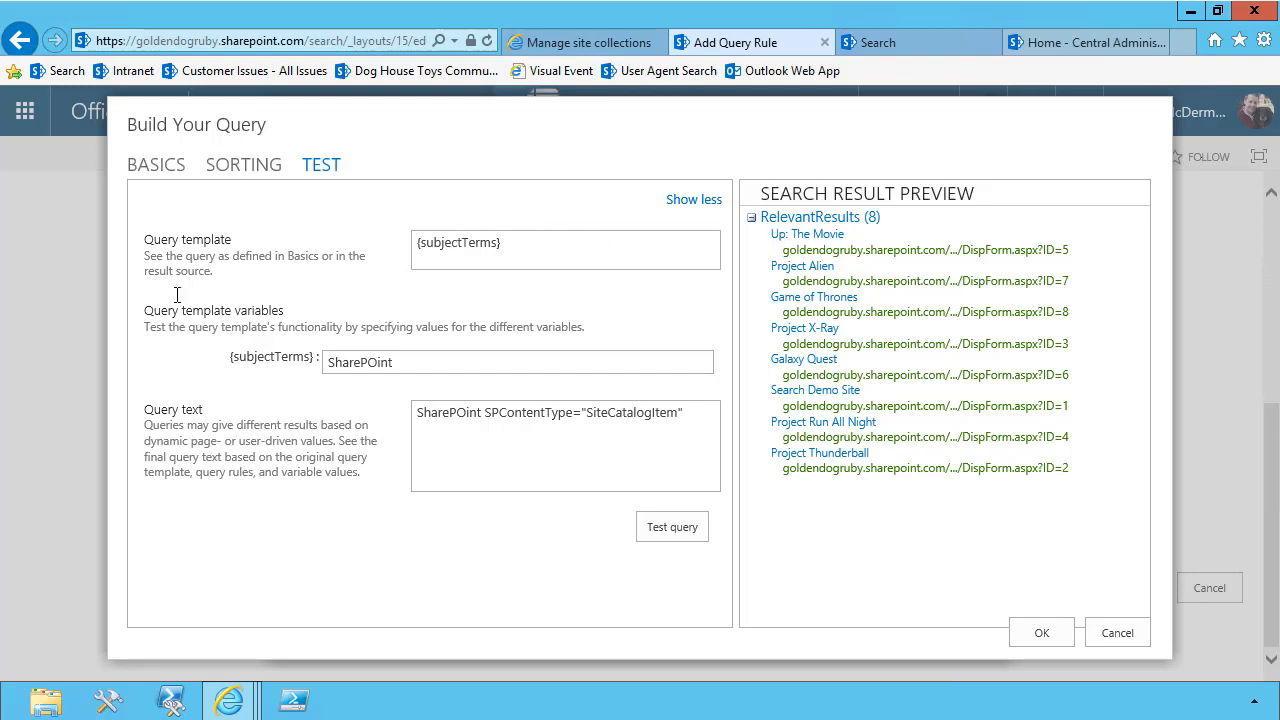
Replace the query text with a property filter where Title contains {subjectTerms}
left_click(152, 168)
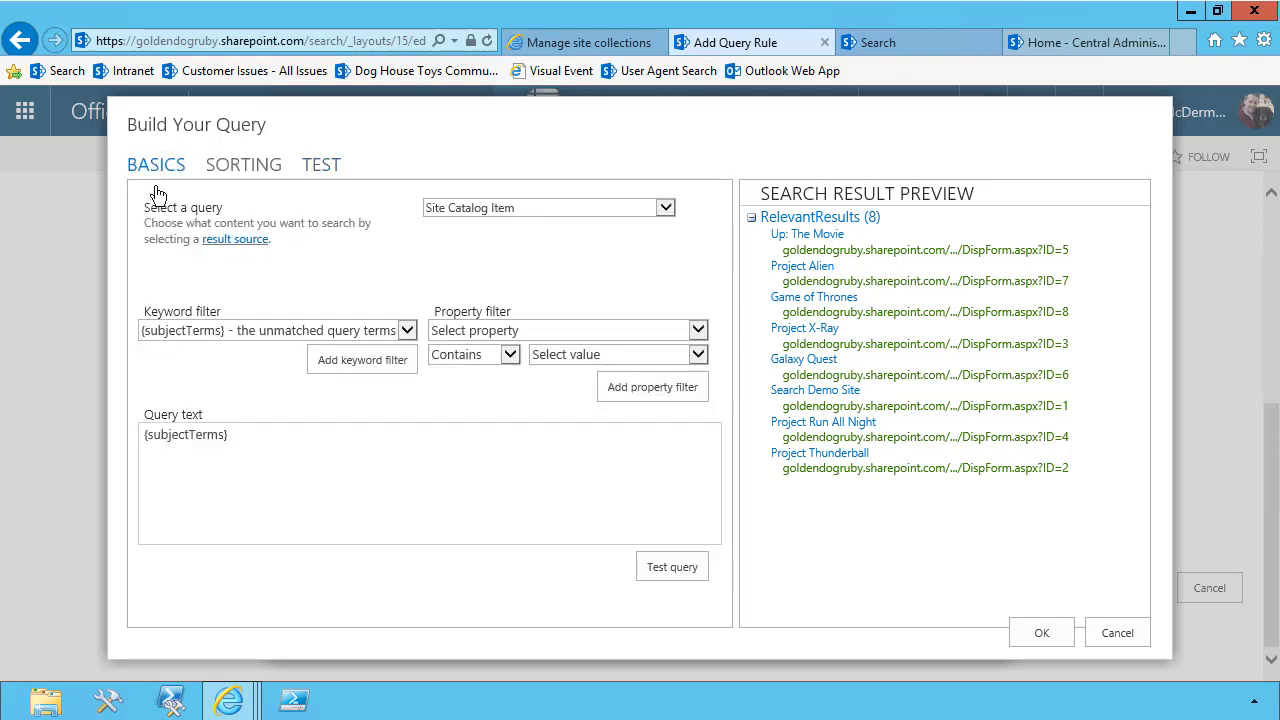
left_click_drag(249, 441, 129, 441)
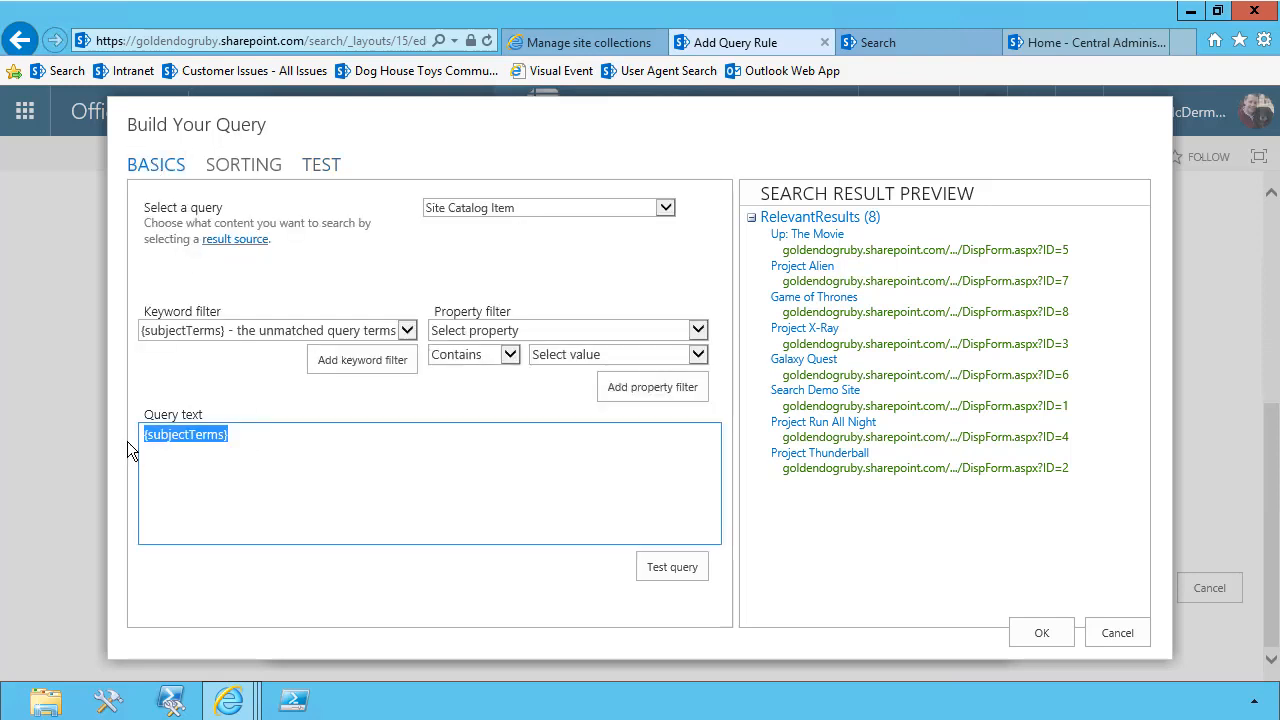
key("Delete")
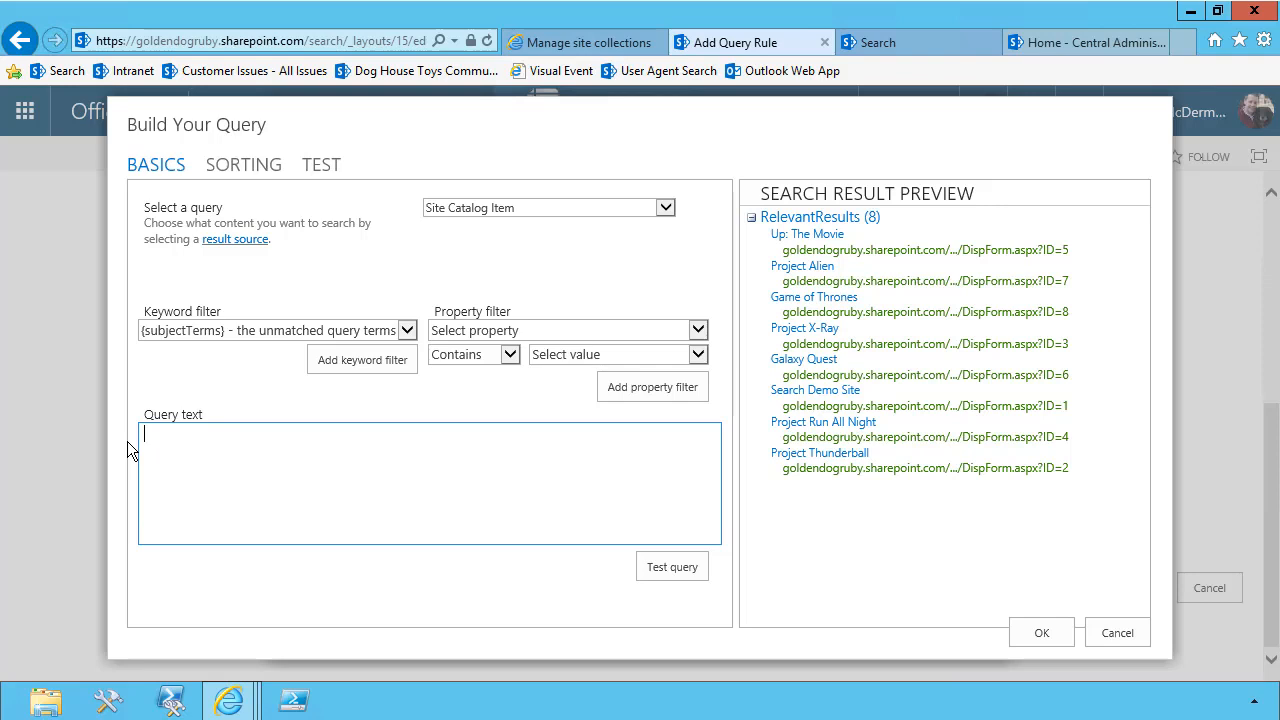
left_click(480, 330)
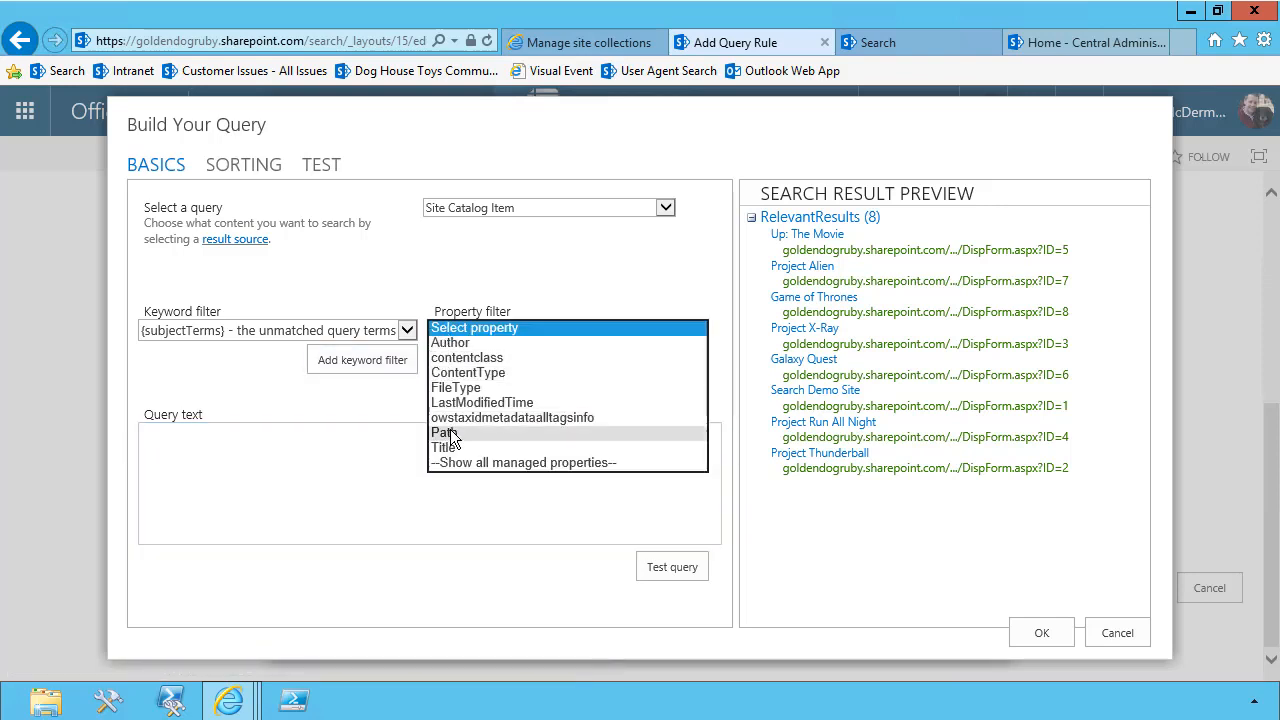
left_click(447, 448)
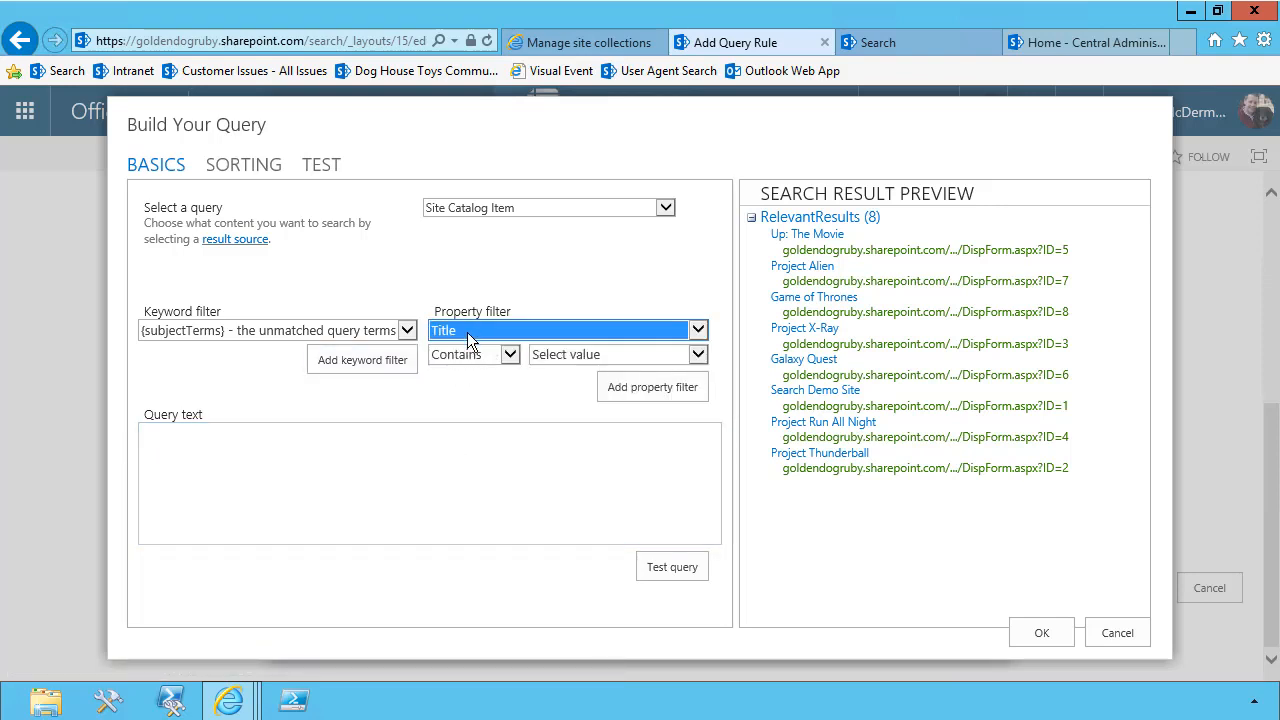
left_click(549, 357)
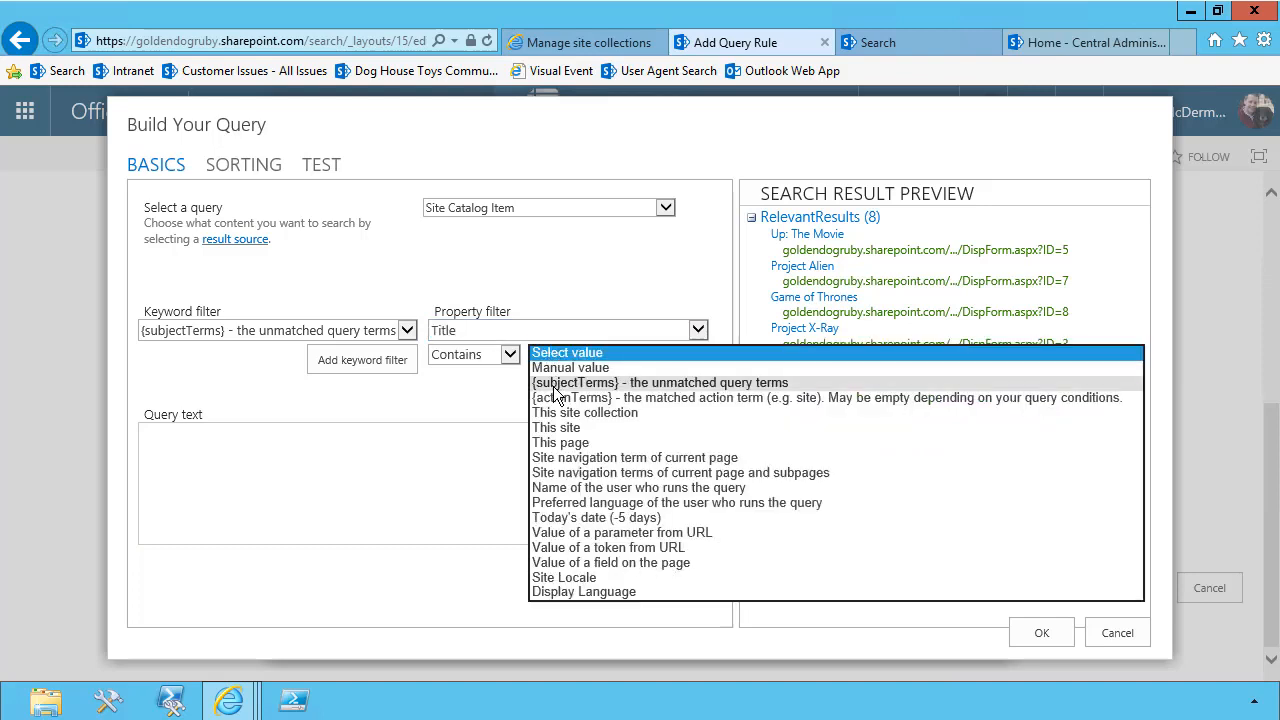
left_click(557, 390)
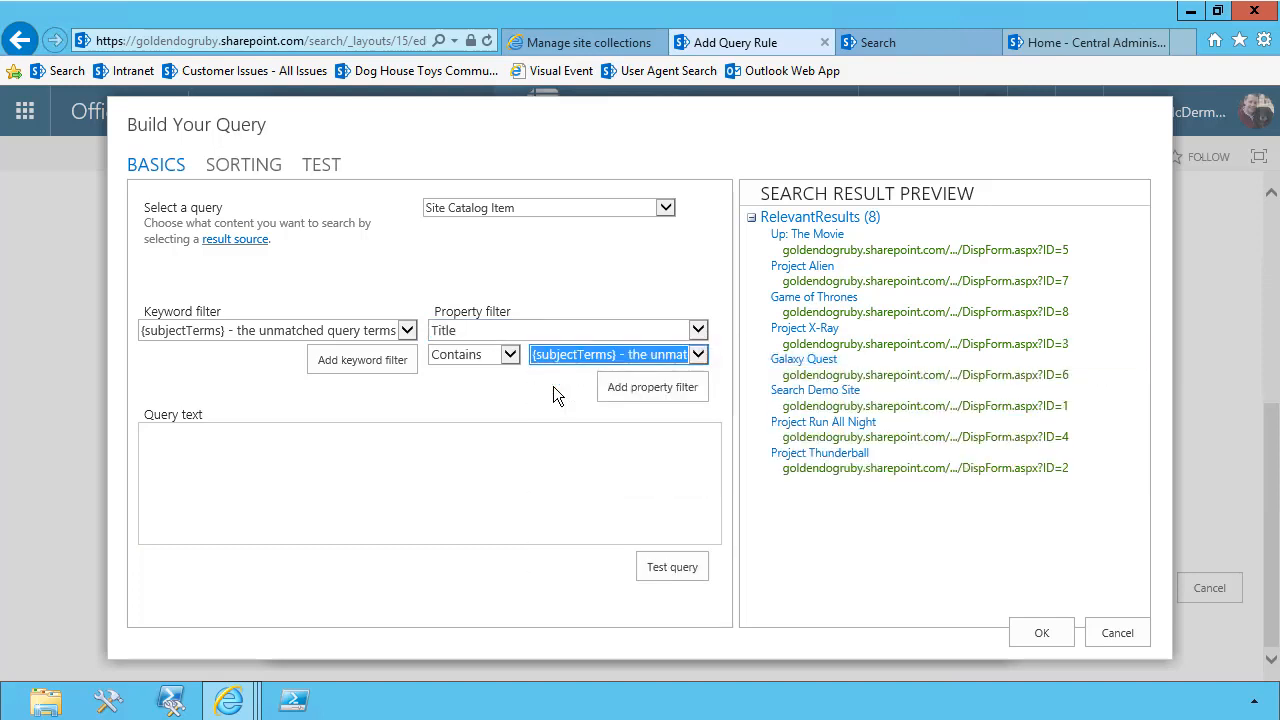
left_click(600, 388)
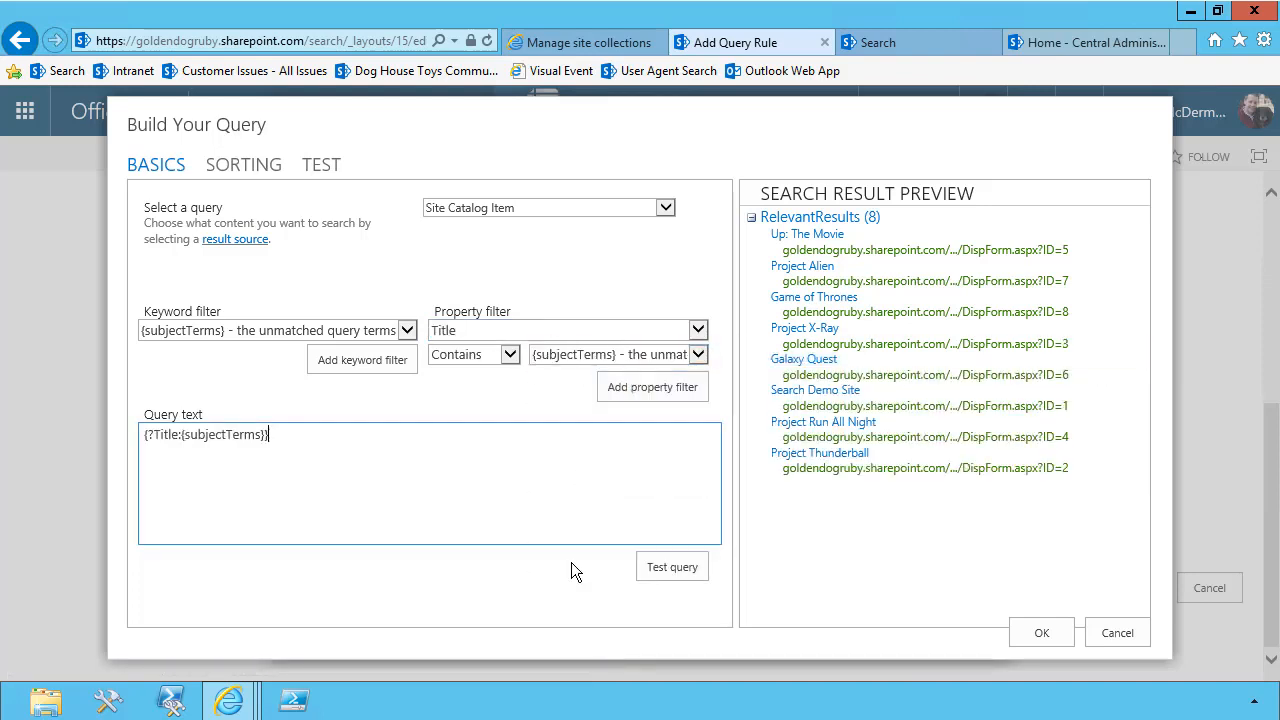
Test the Title-filtered query with "SharePoint" and "Project" as the {subjectTerms} values
left_click(322, 166)
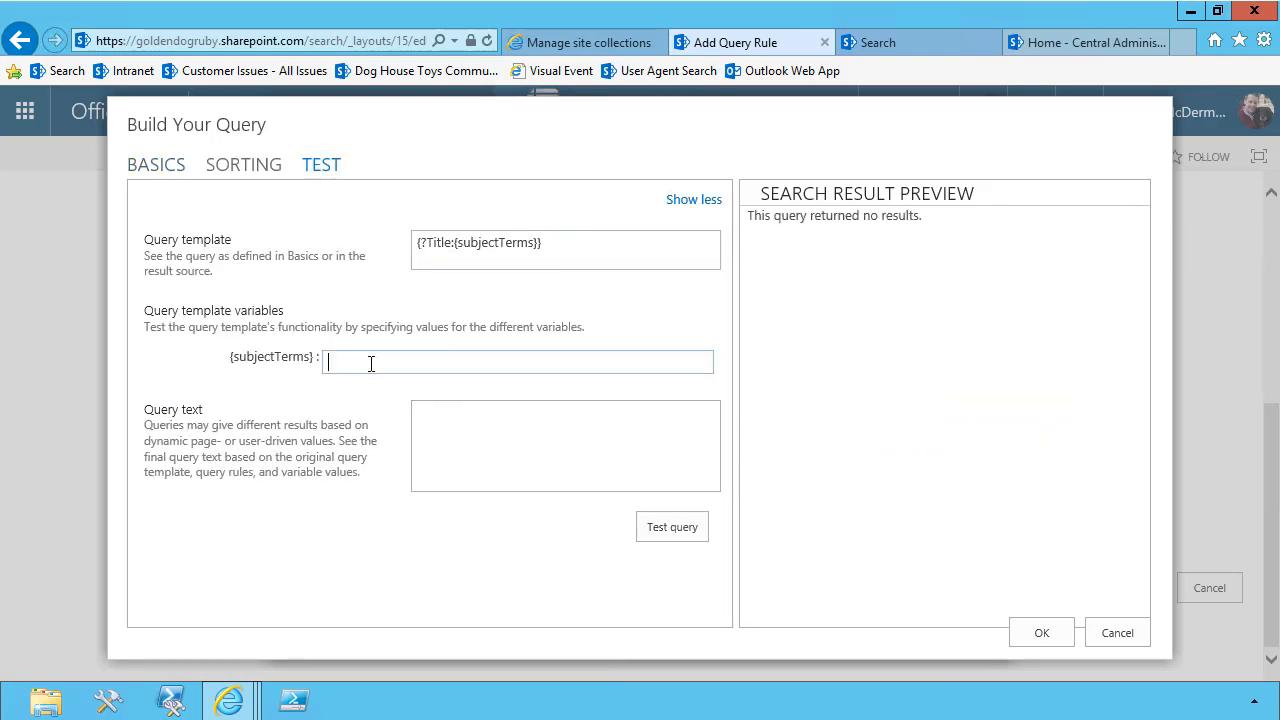
type("SharePoint")
left_click(672, 527)
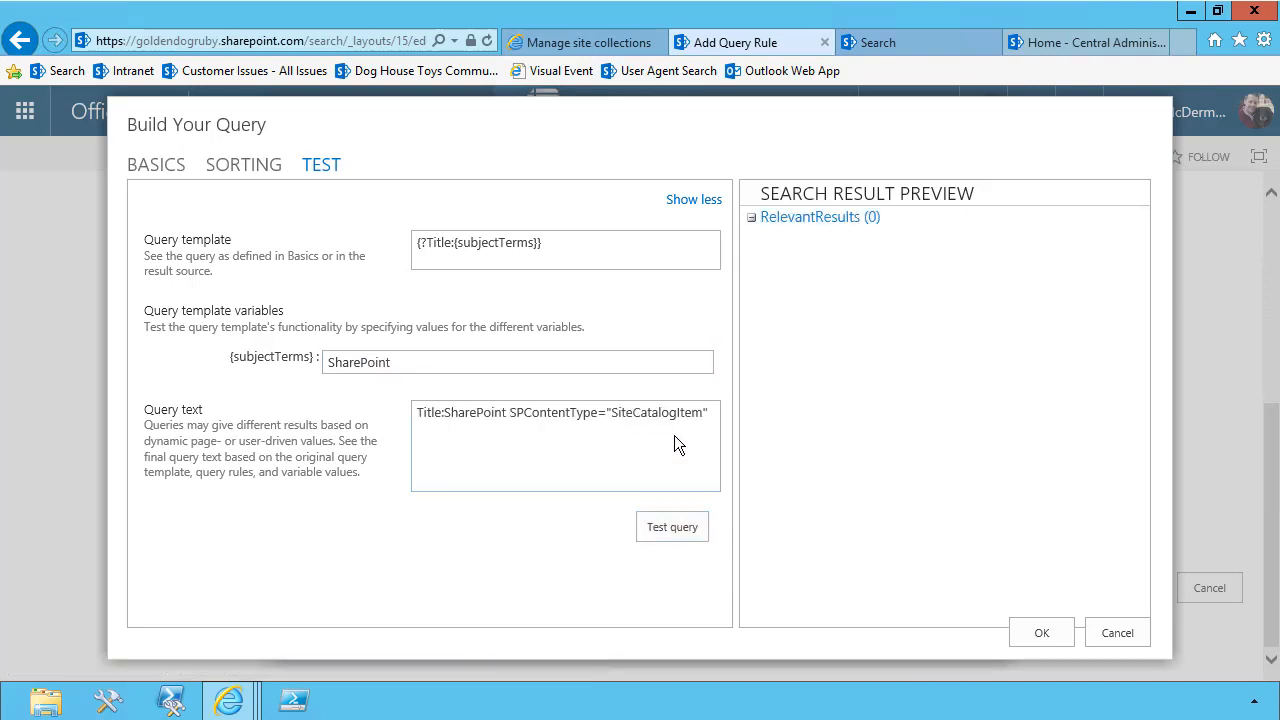
left_click_drag(406, 364, 287, 364)
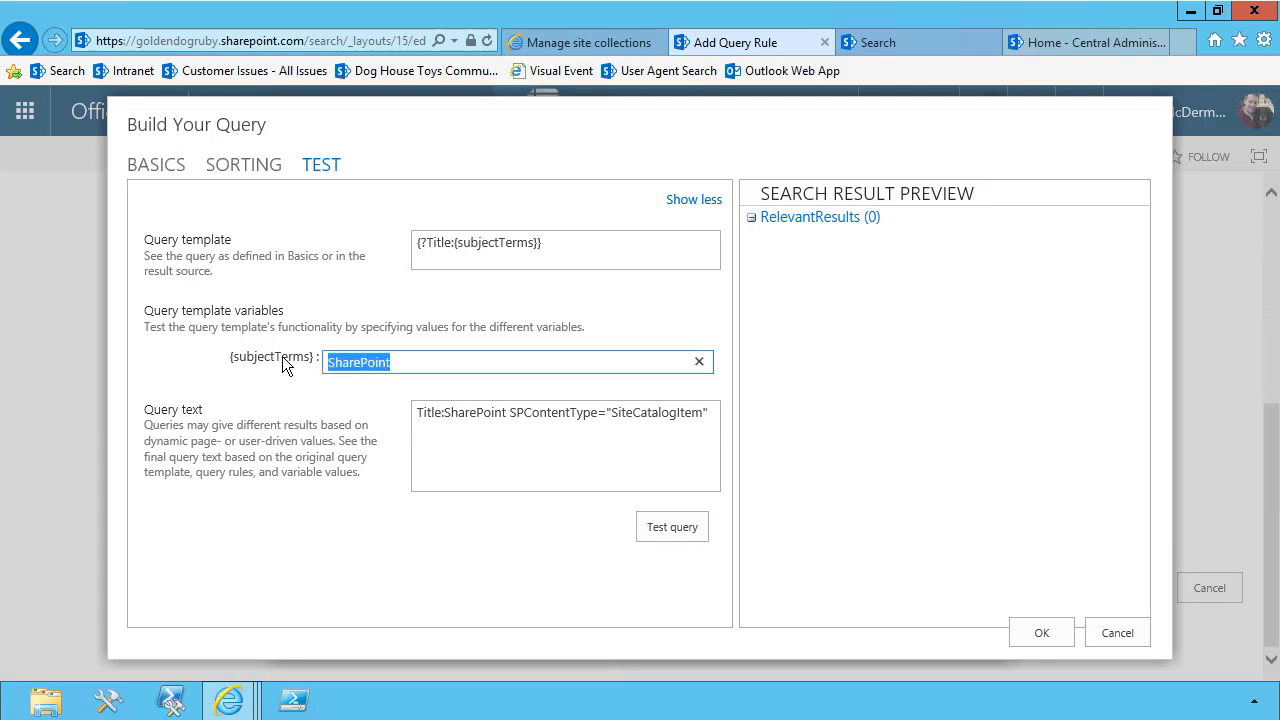
type("Project")
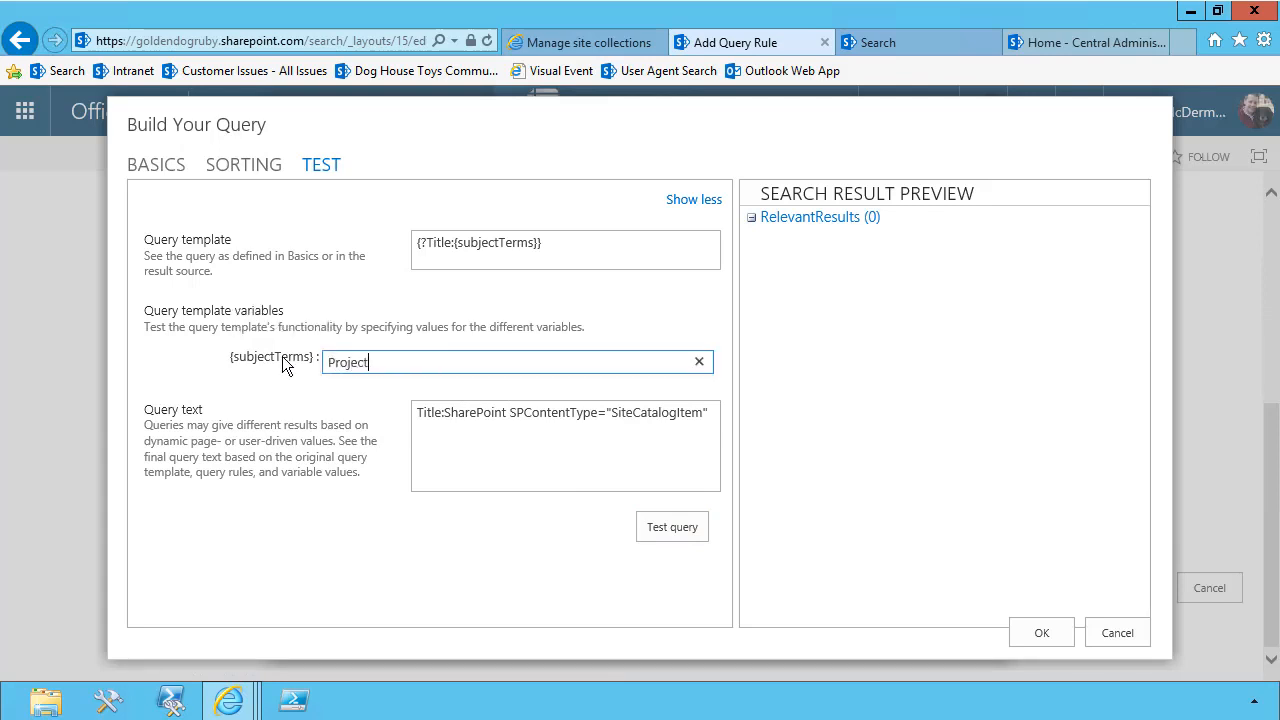
left_click(646, 517)
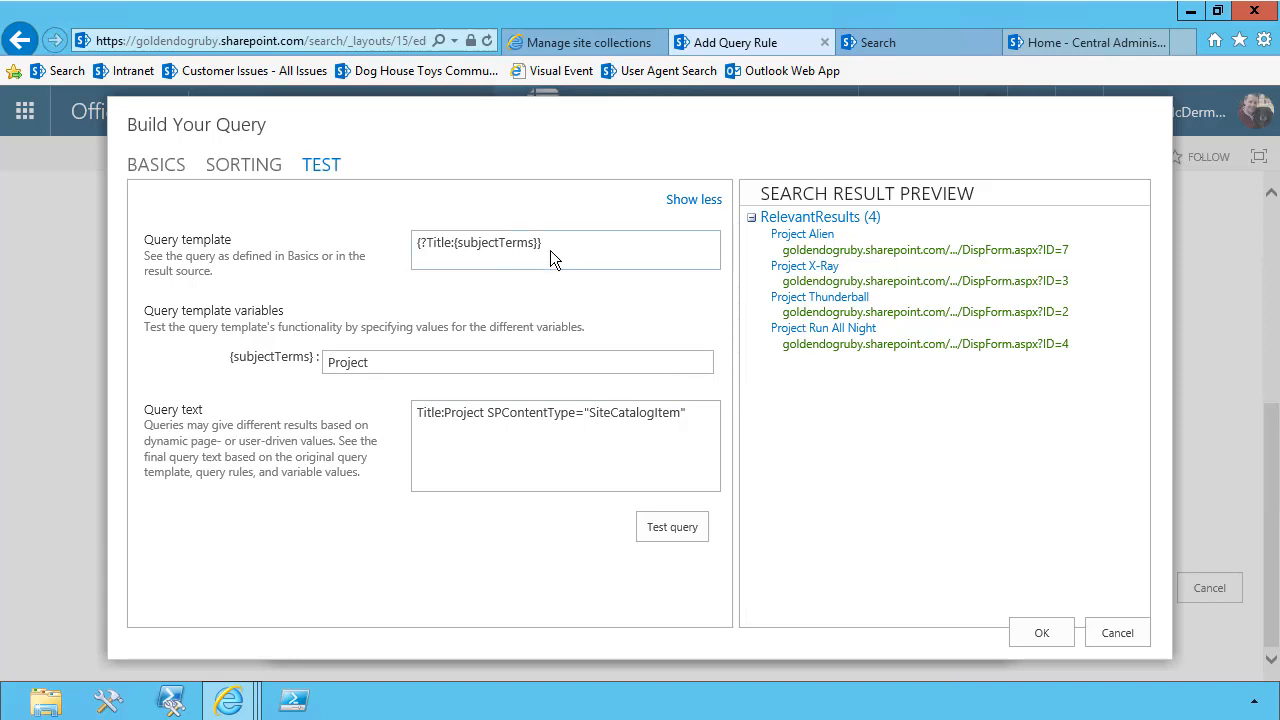
Add the {subjectTerms} keyword filter to the query text and remove the Title property filter
left_click(156, 164)
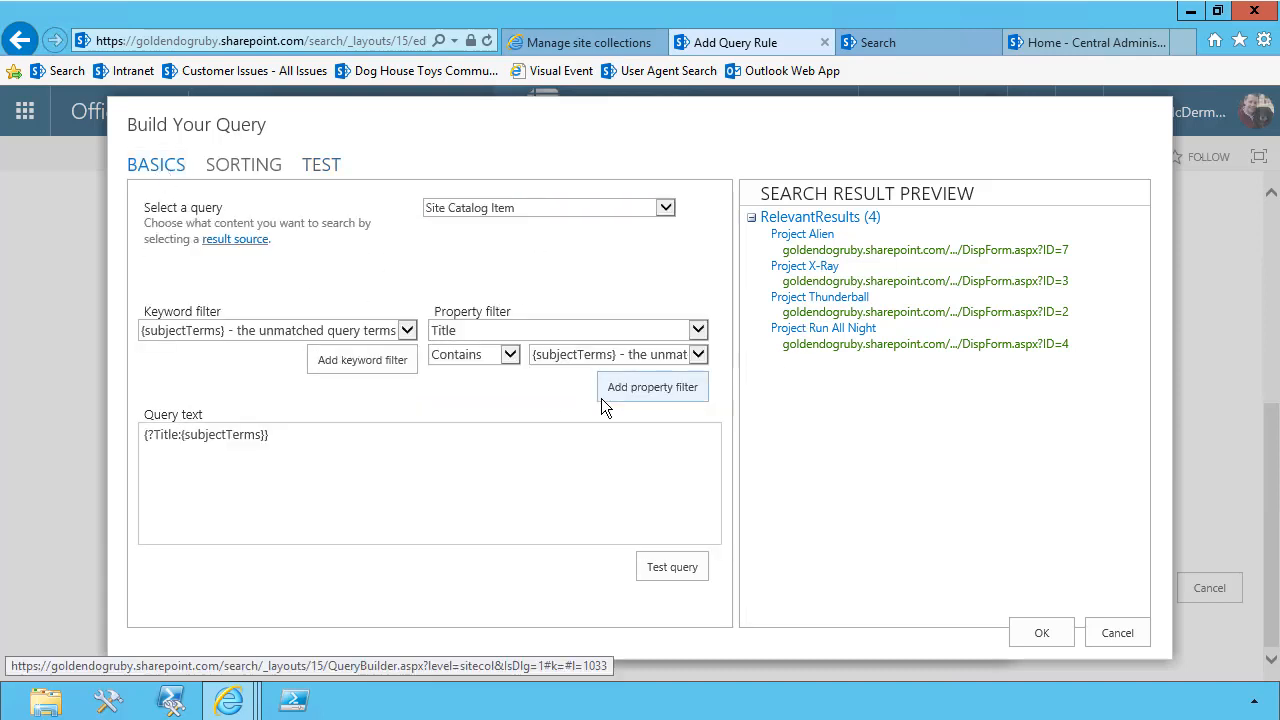
left_click_drag(292, 439, 106, 453)
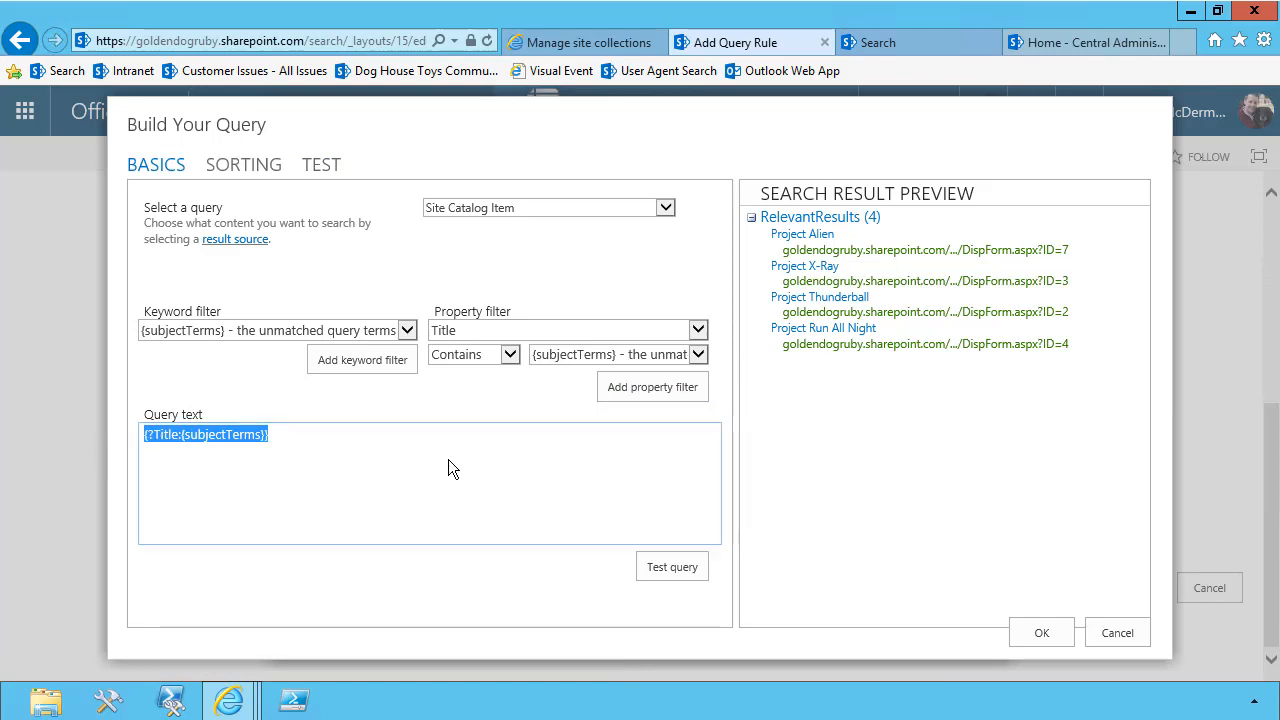
left_click(358, 360)
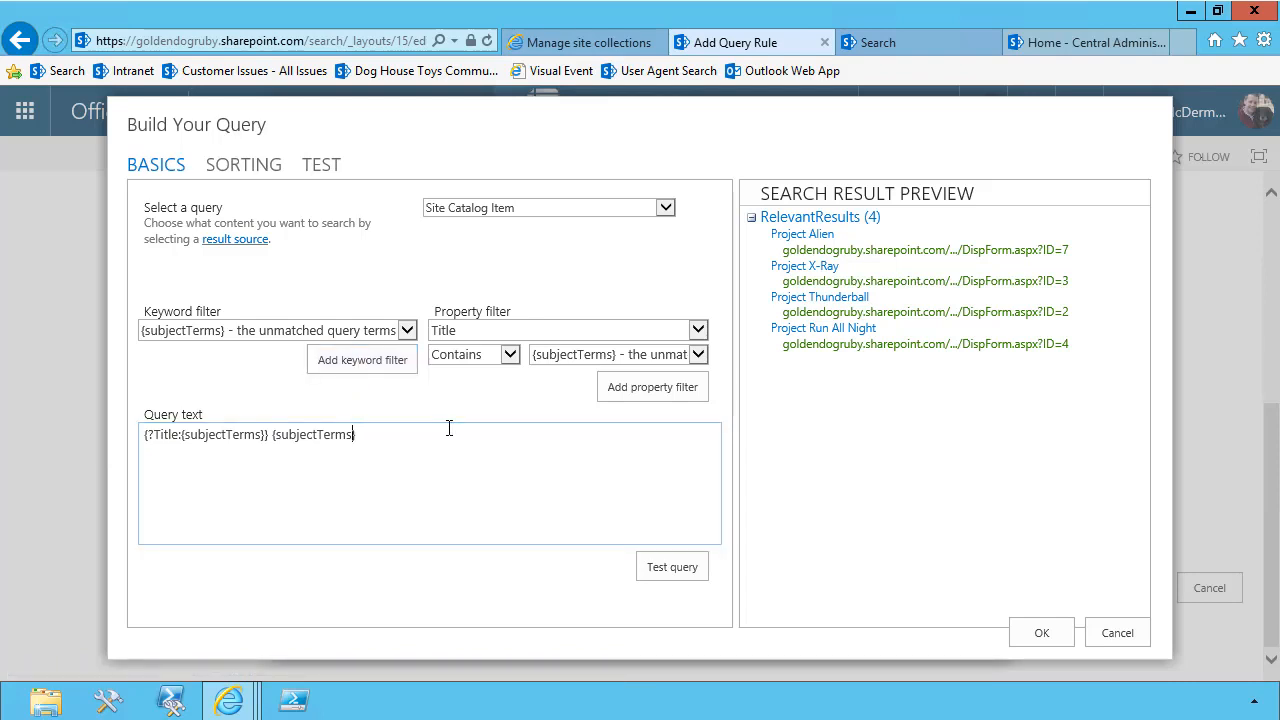
key("shift+Home")
key("BackSpace")
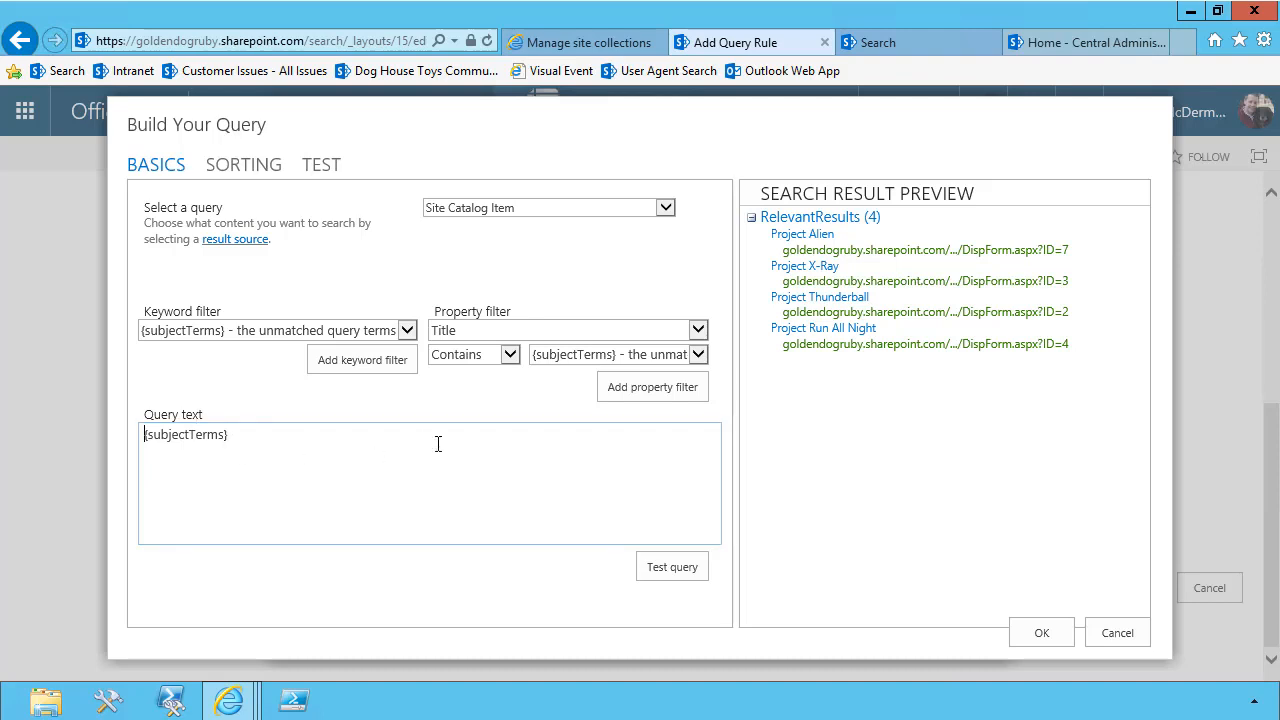
Accept the built query and keep the result block limited to 2 items
left_click(1041, 633)
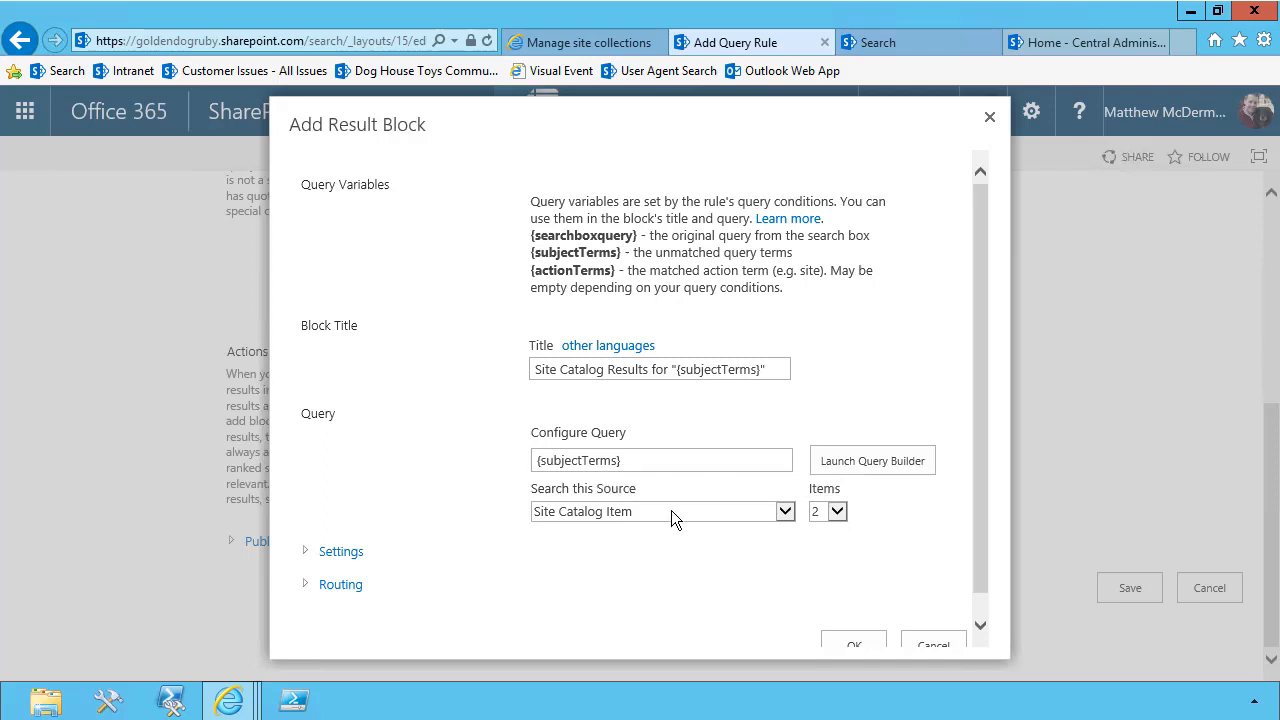
left_click(837, 513)
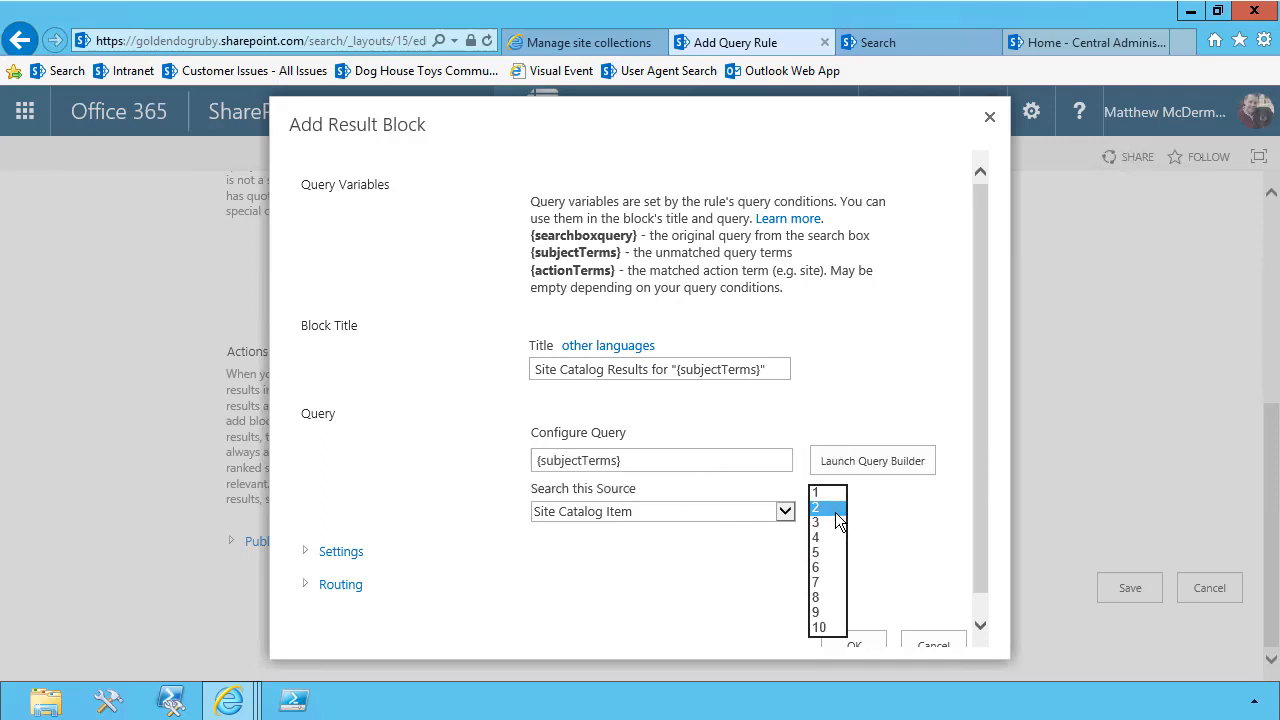
left_click(831, 510)
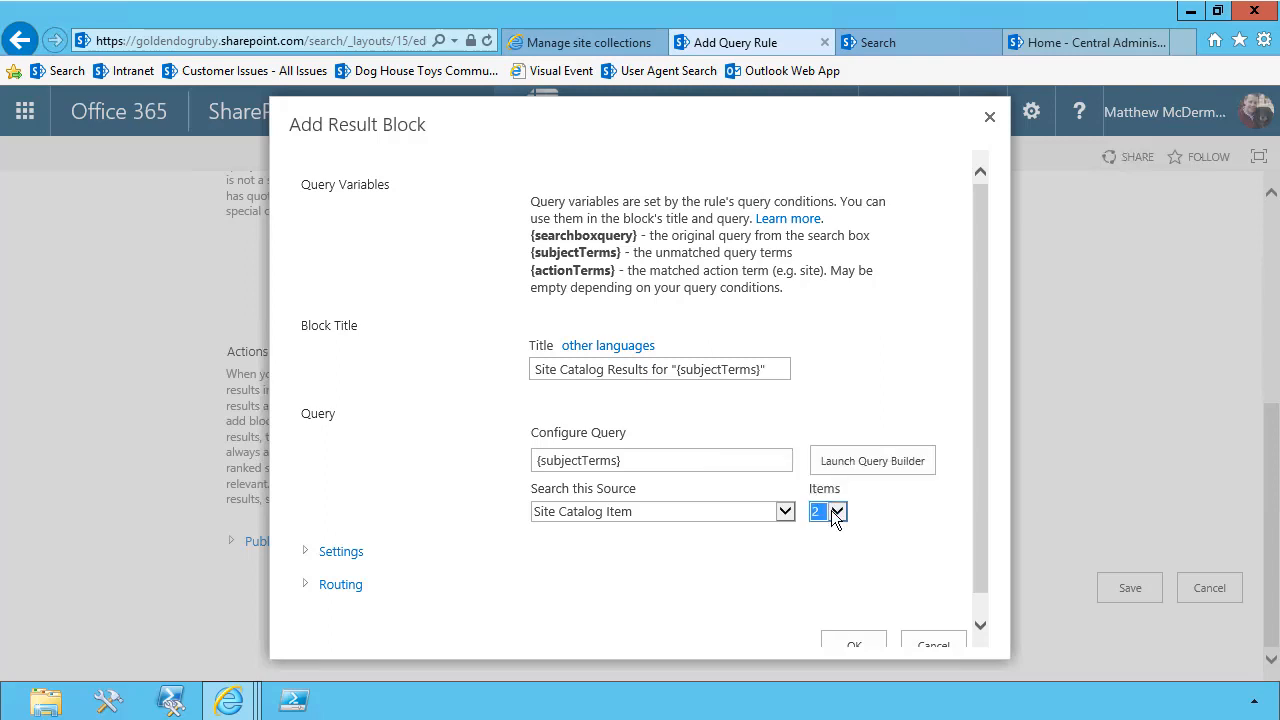
In the result block's settings, enable a "More" link that goes to a specified URL
left_click(307, 556)
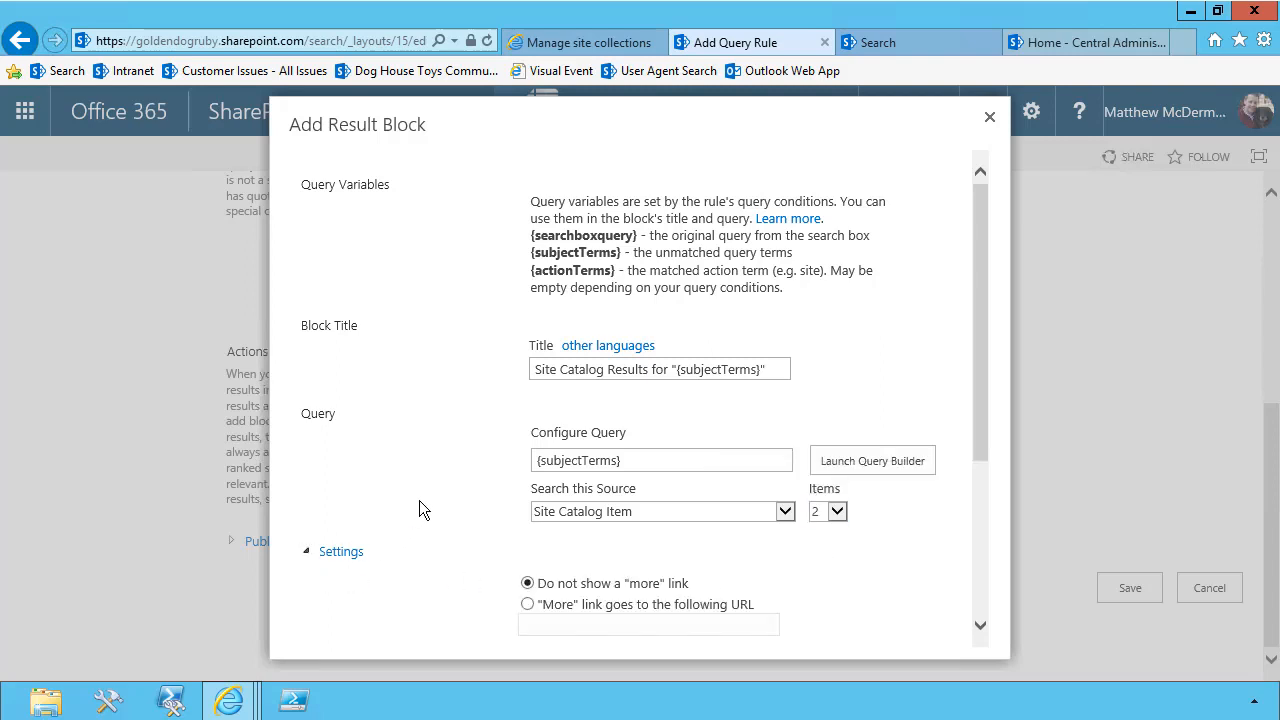
scroll(419, 509, "down", 3)
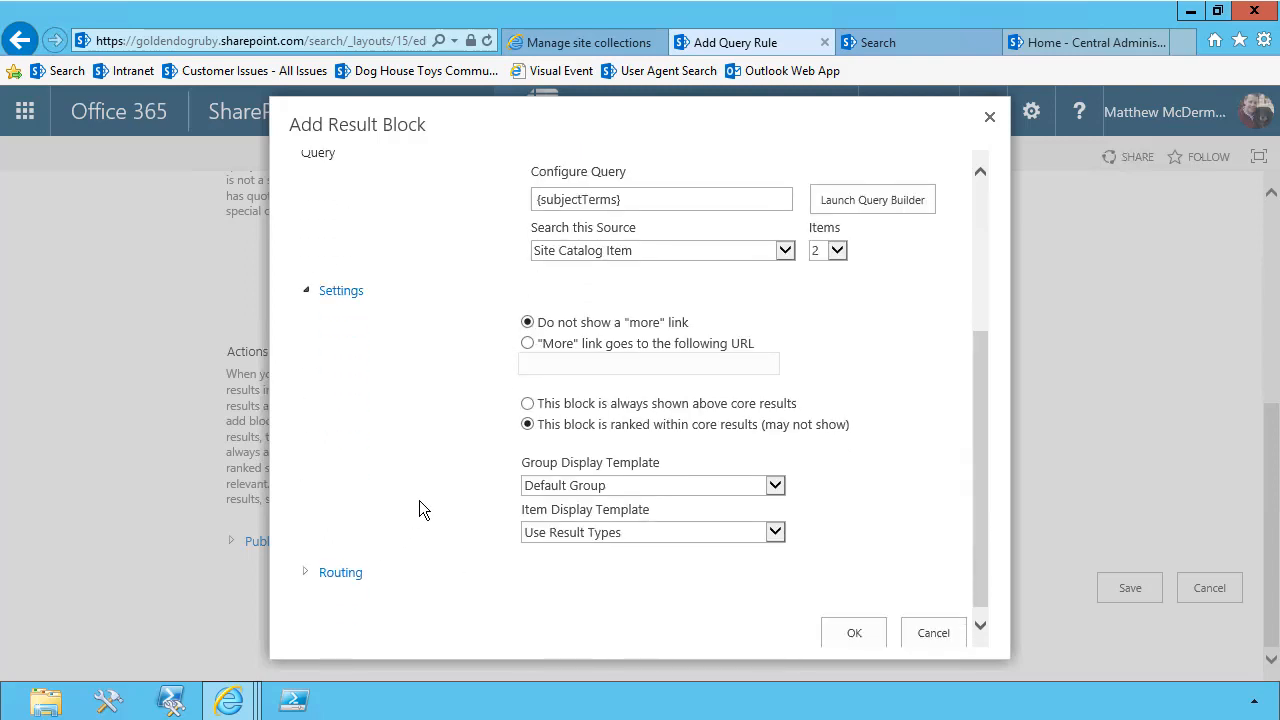
left_click(527, 344)
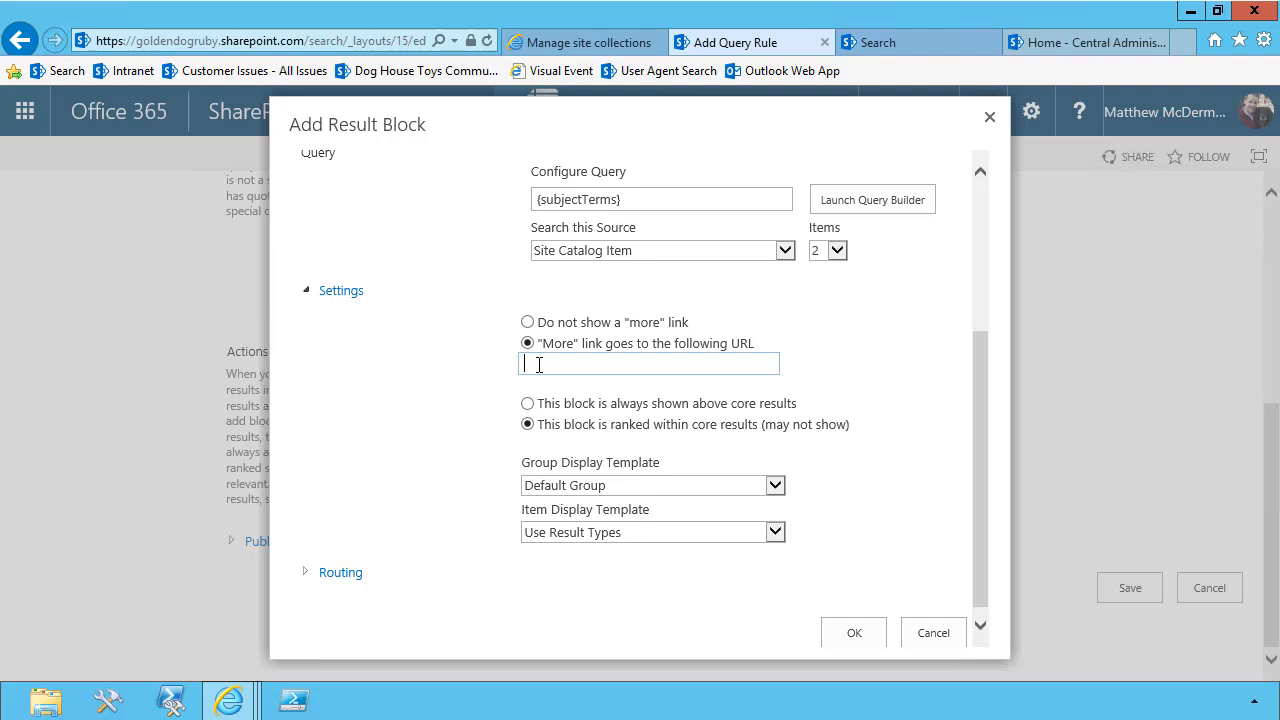
Search for * in the search center and copy the address of the Site Catalog results page
left_click(857, 51)
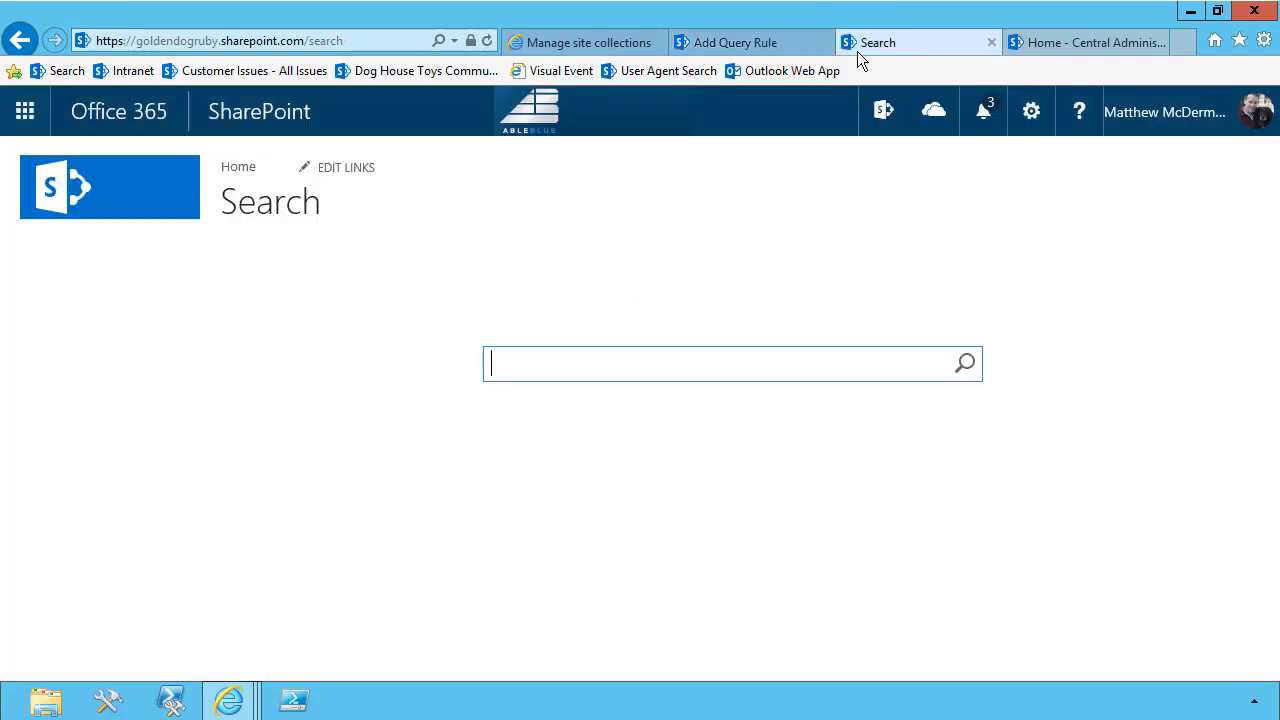
type("*")
key("Return")
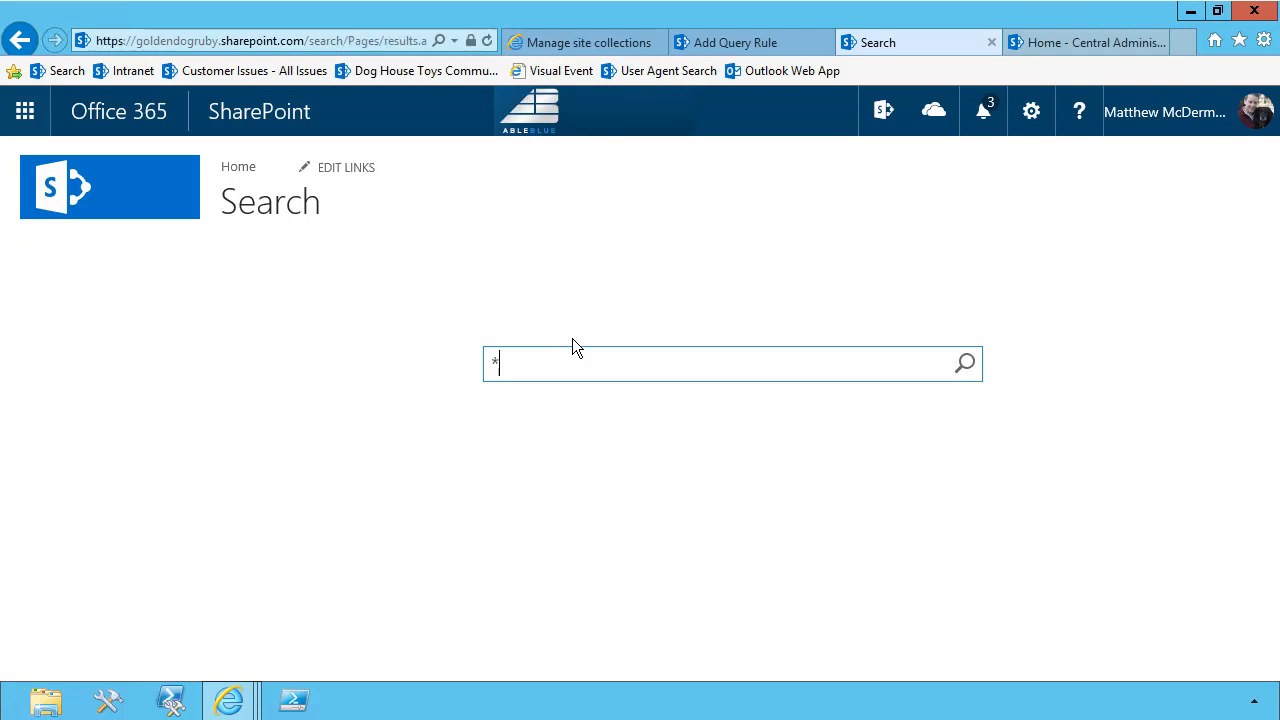
left_click(657, 218)
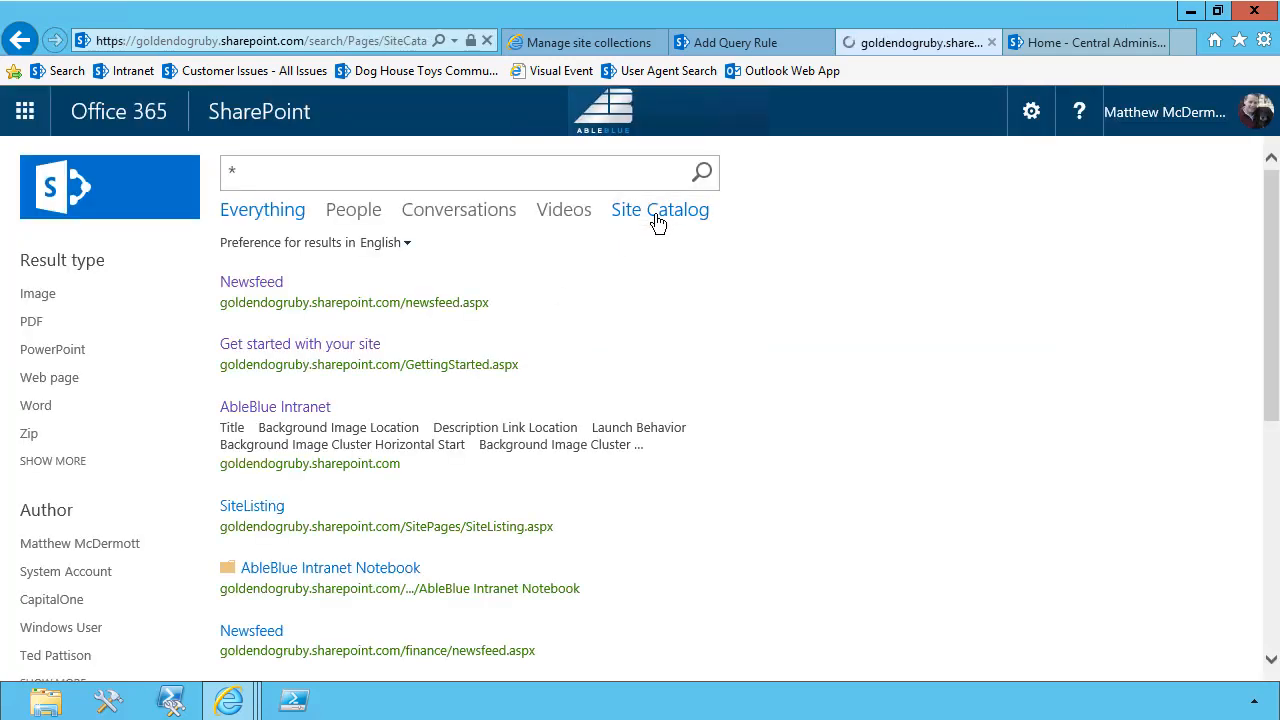
left_click(371, 40)
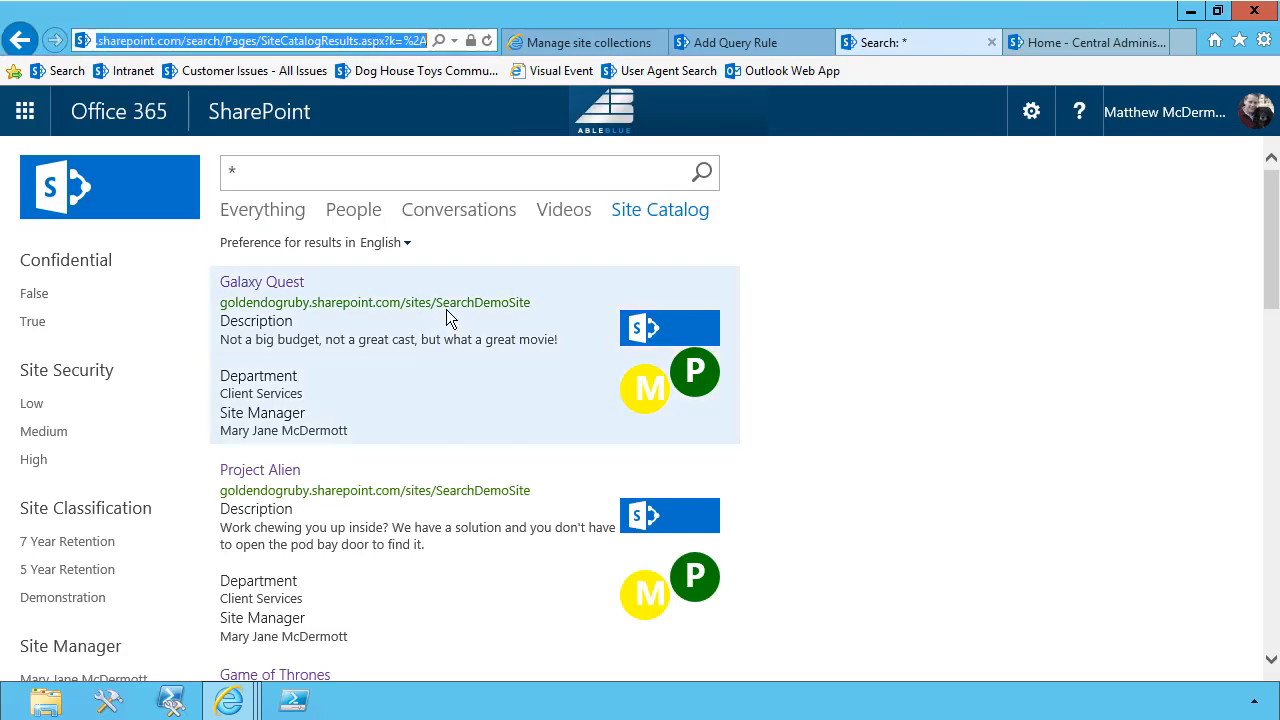
mouse_move(446, 309)
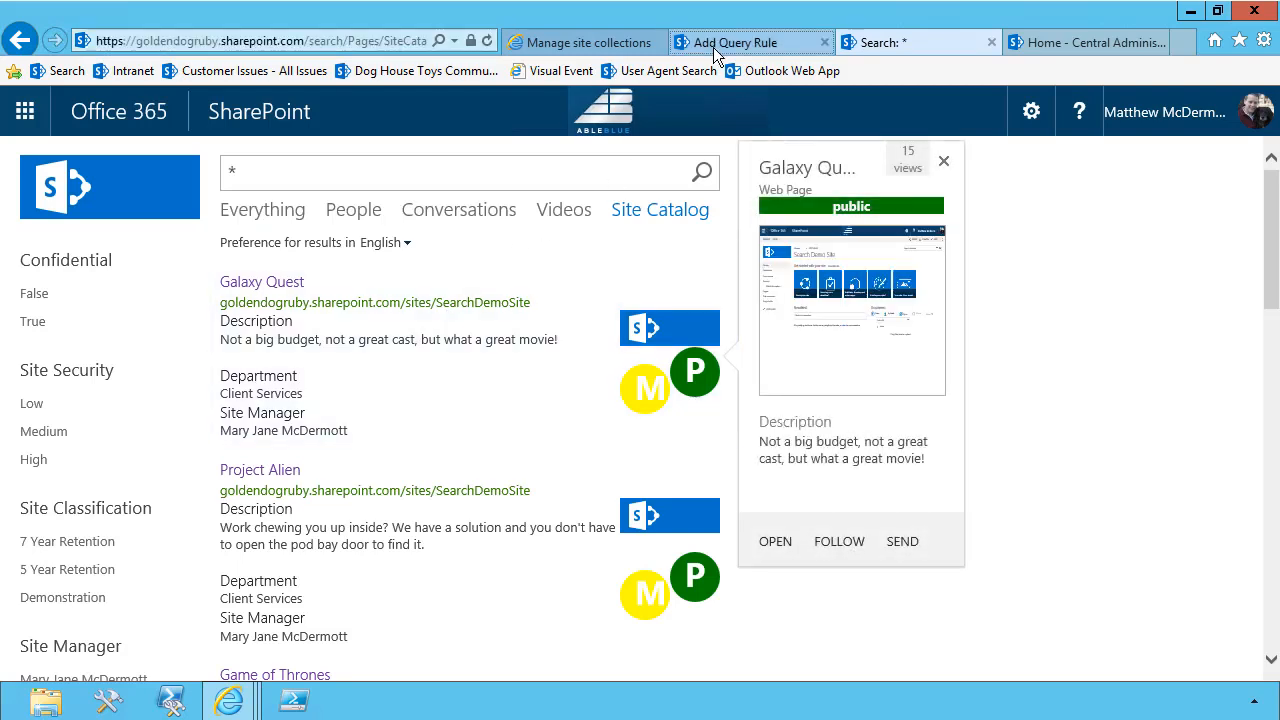
Paste the SiteCatalogResults.aspx address as the "More" link URL and replace its k= value with {subjectTerms} from the query
left_click(713, 44)
key("ctrl+v")
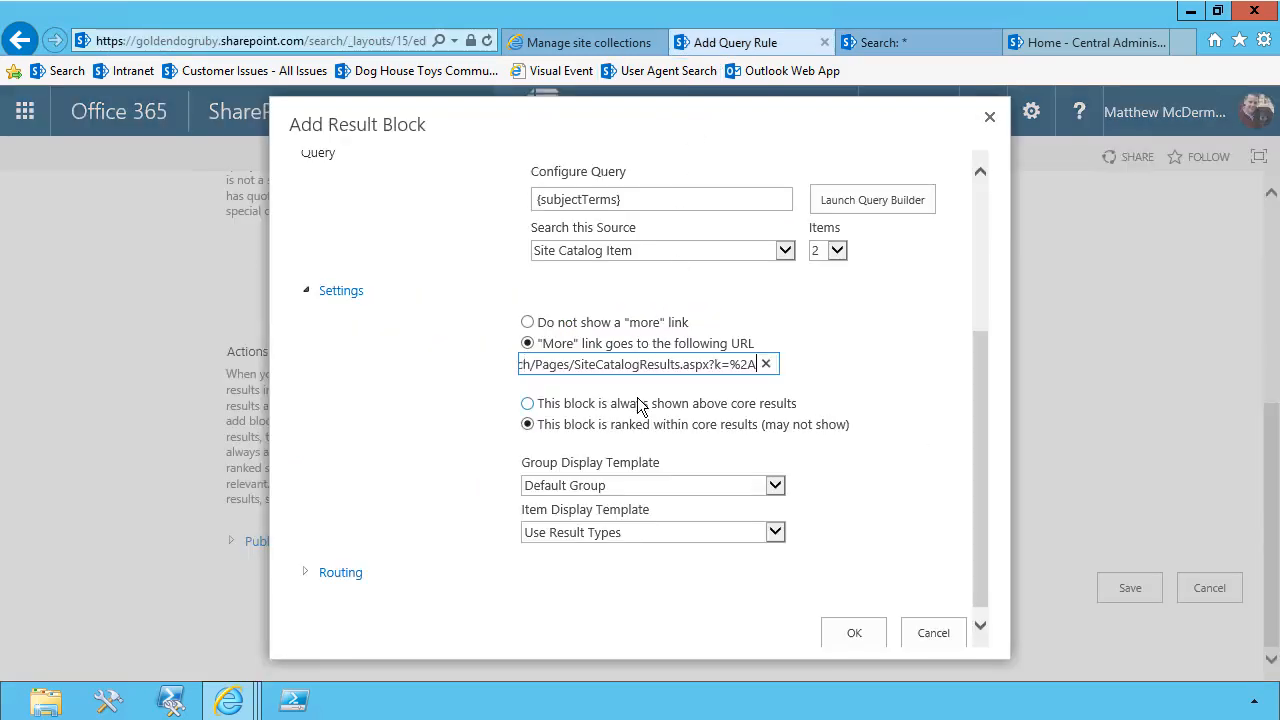
left_click(715, 364)
key("BackSpace")
key("BackSpace")
key("BackSpace")
key("BackSpace")
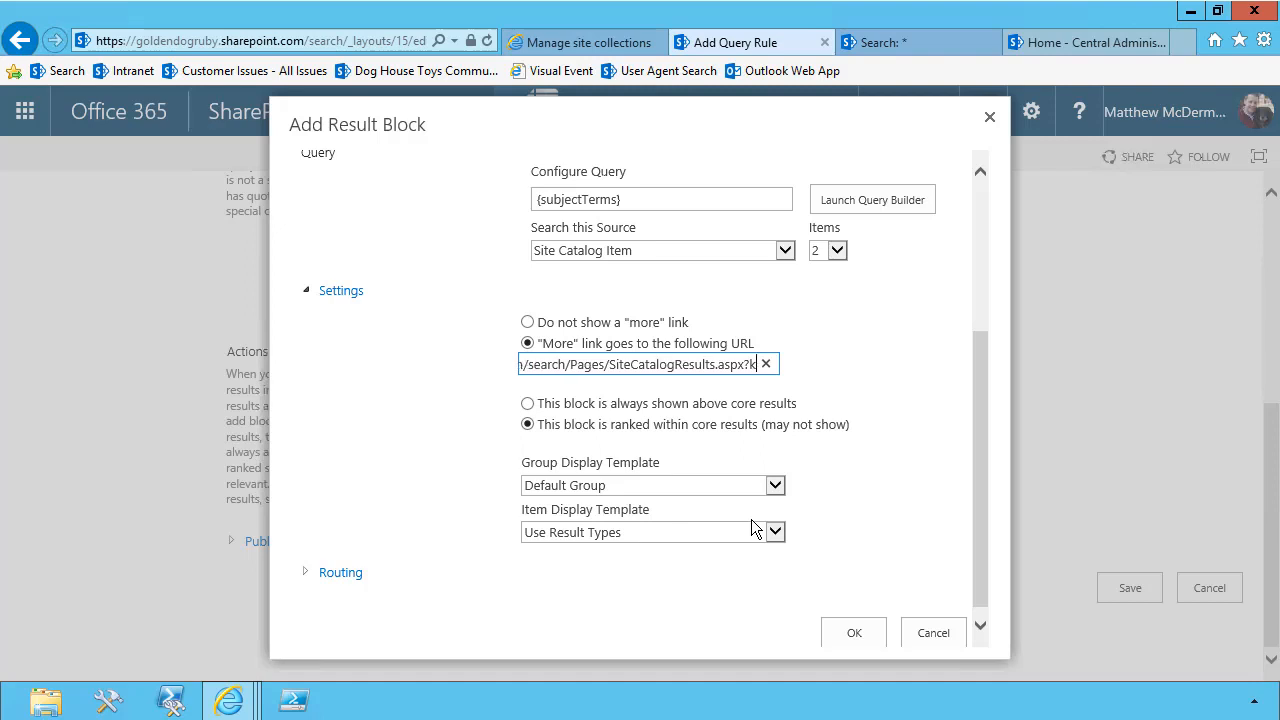
type("=")
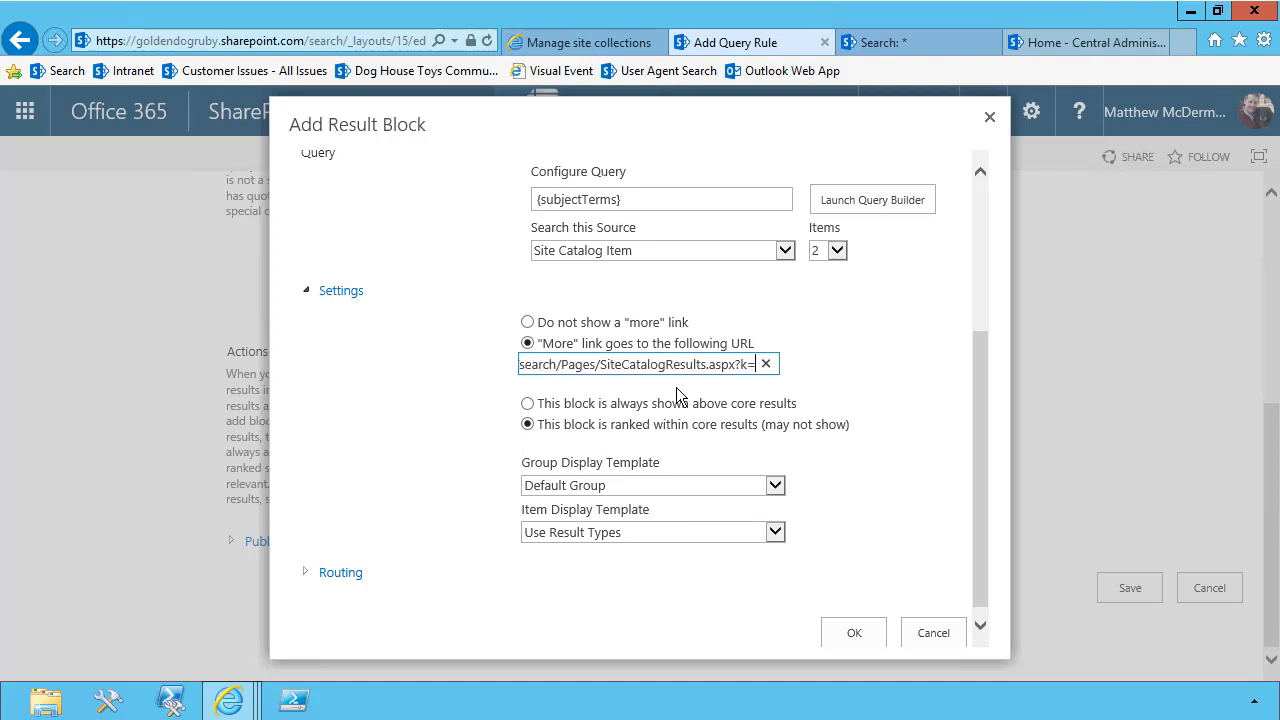
left_click_drag(668, 202, 466, 200)
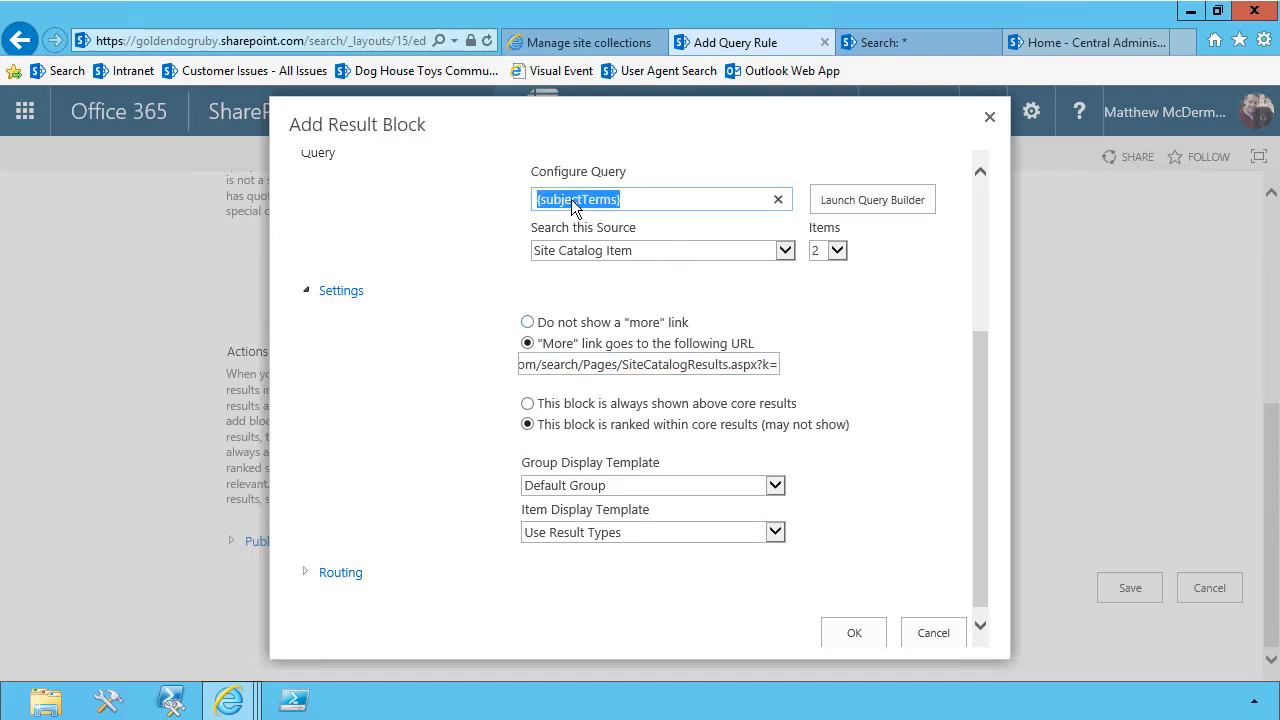
left_click_drag(578, 205, 775, 375)
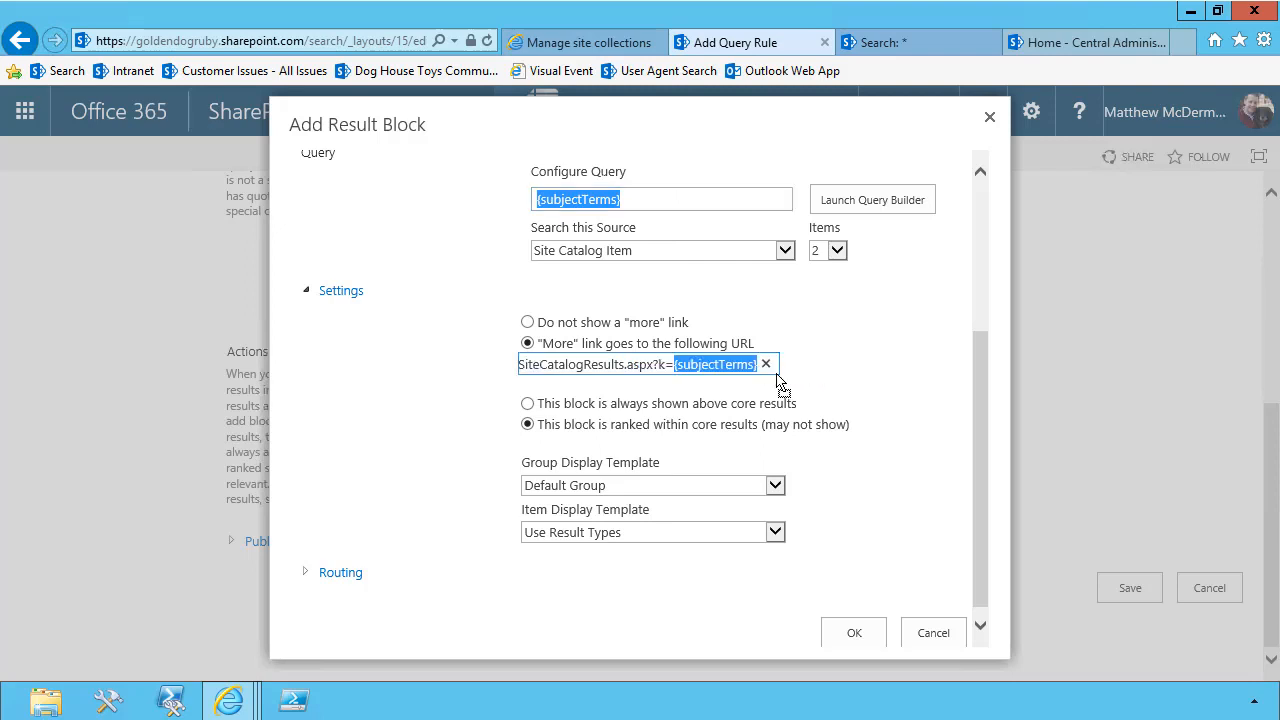
left_click(610, 196)
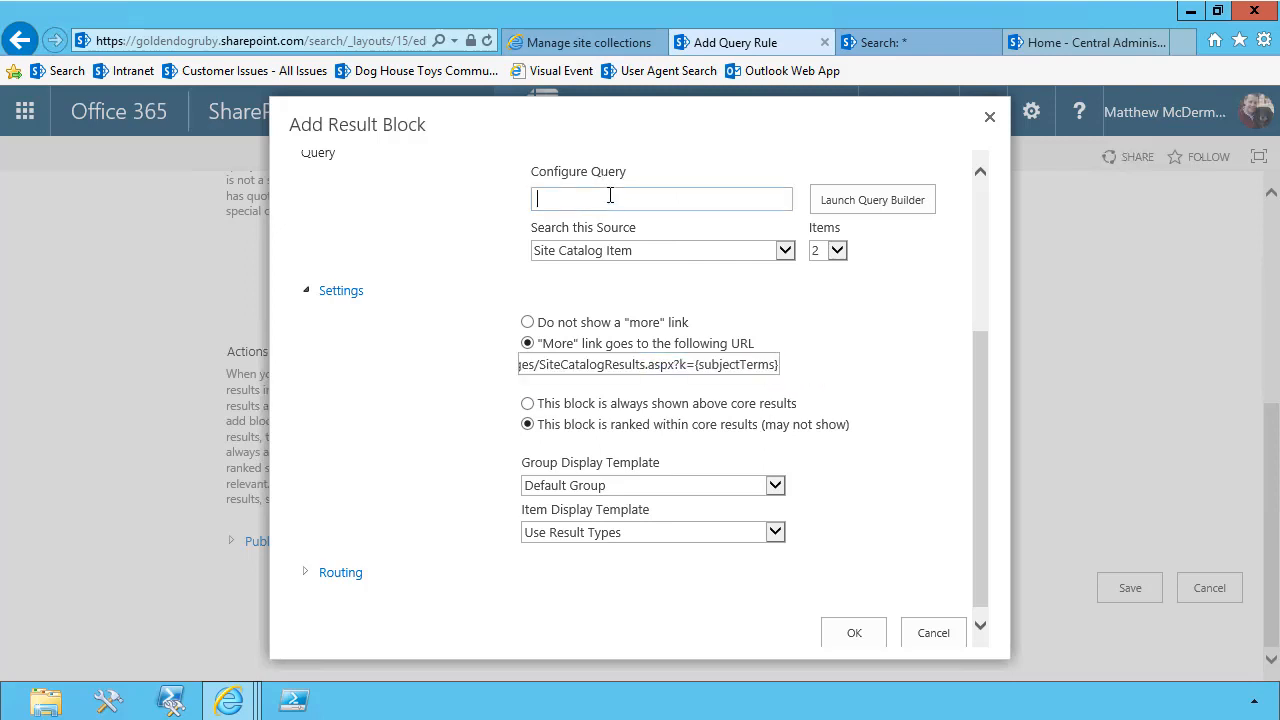
key("ctrl+v")
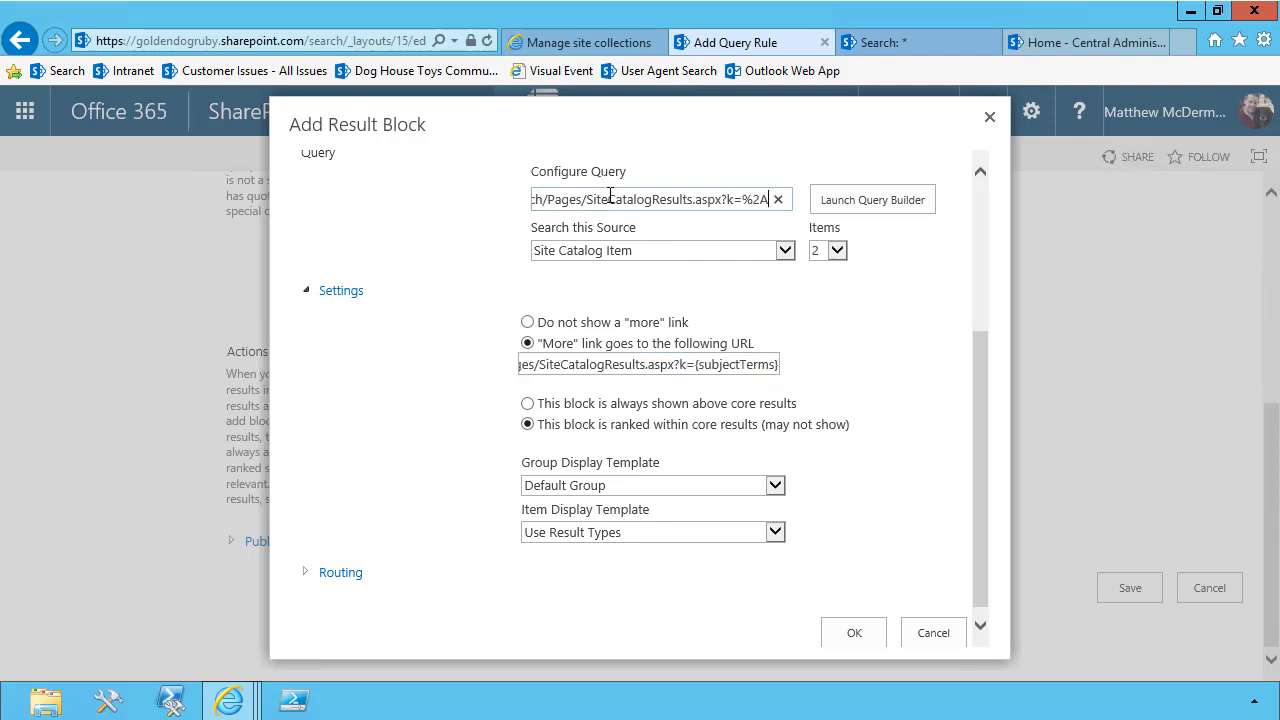
key("ctrl+a")
key("BackSpace")
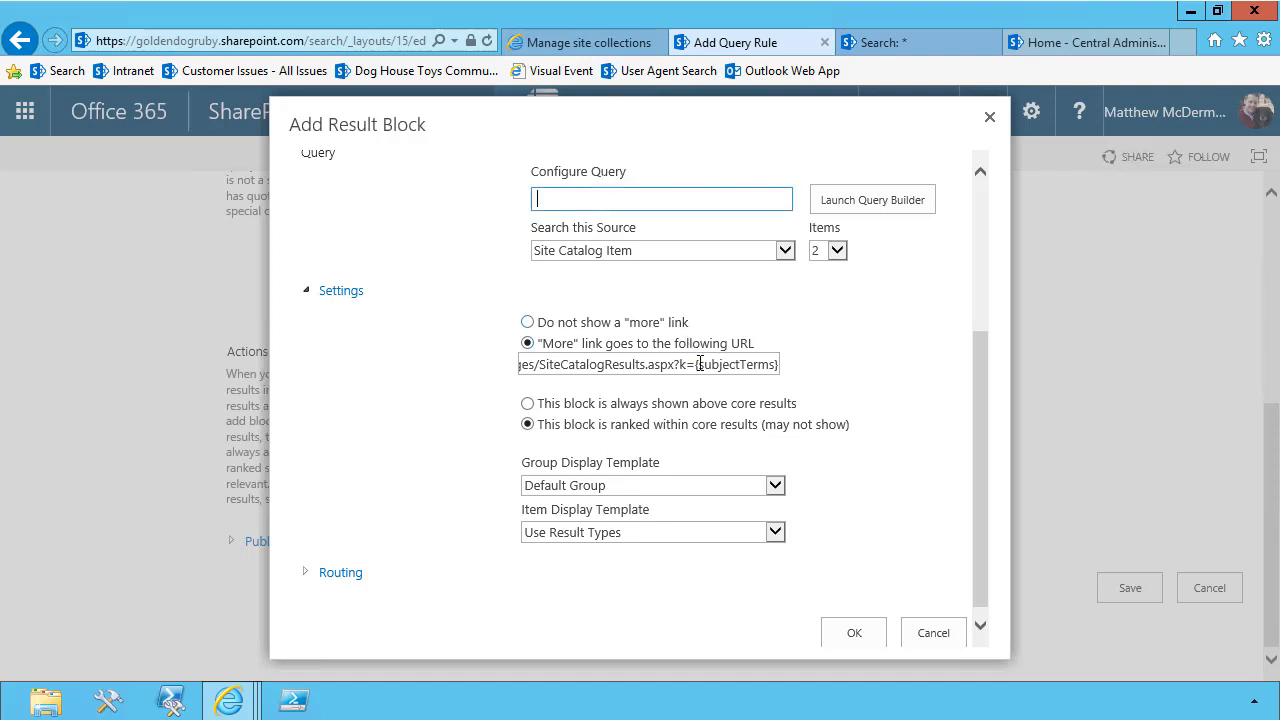
Copy {subjectTerms} from the end of the "More" link URL back into the block's empty query
left_click(700, 364)
key("End")
key("ctrl+shift+Left")
key("ctrl+c")
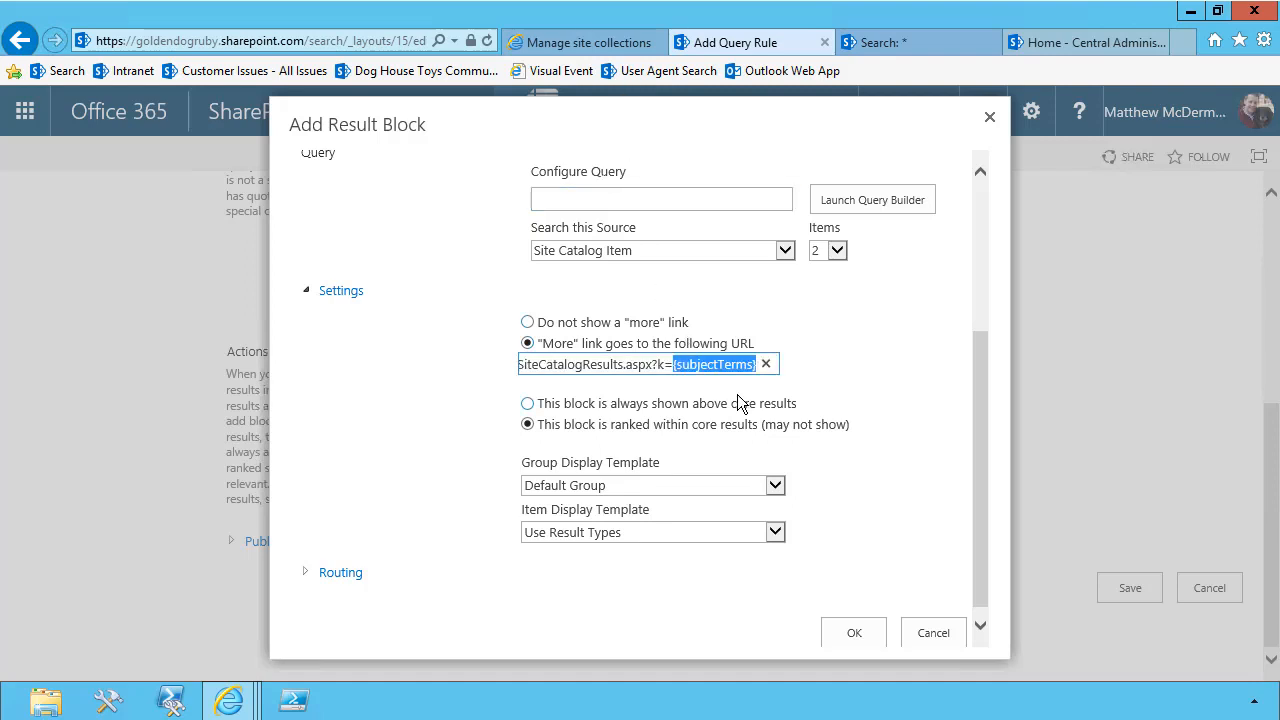
left_click(603, 200)
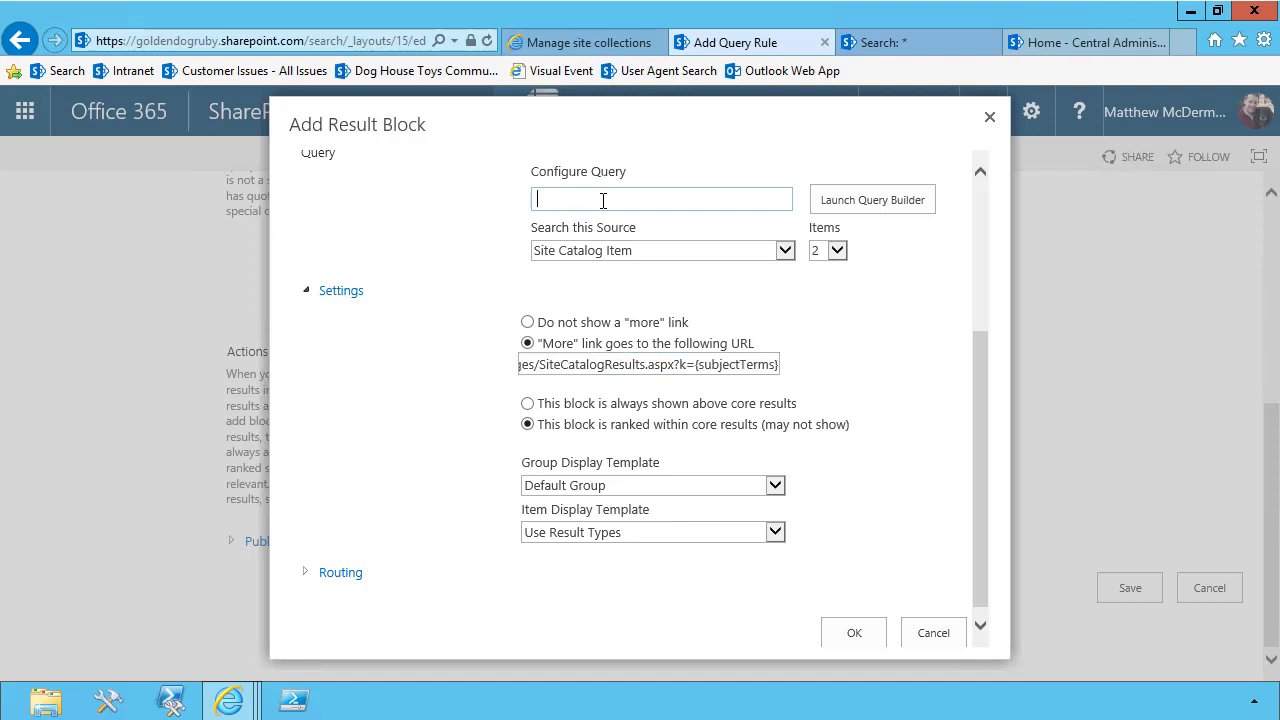
key("ctrl+v")
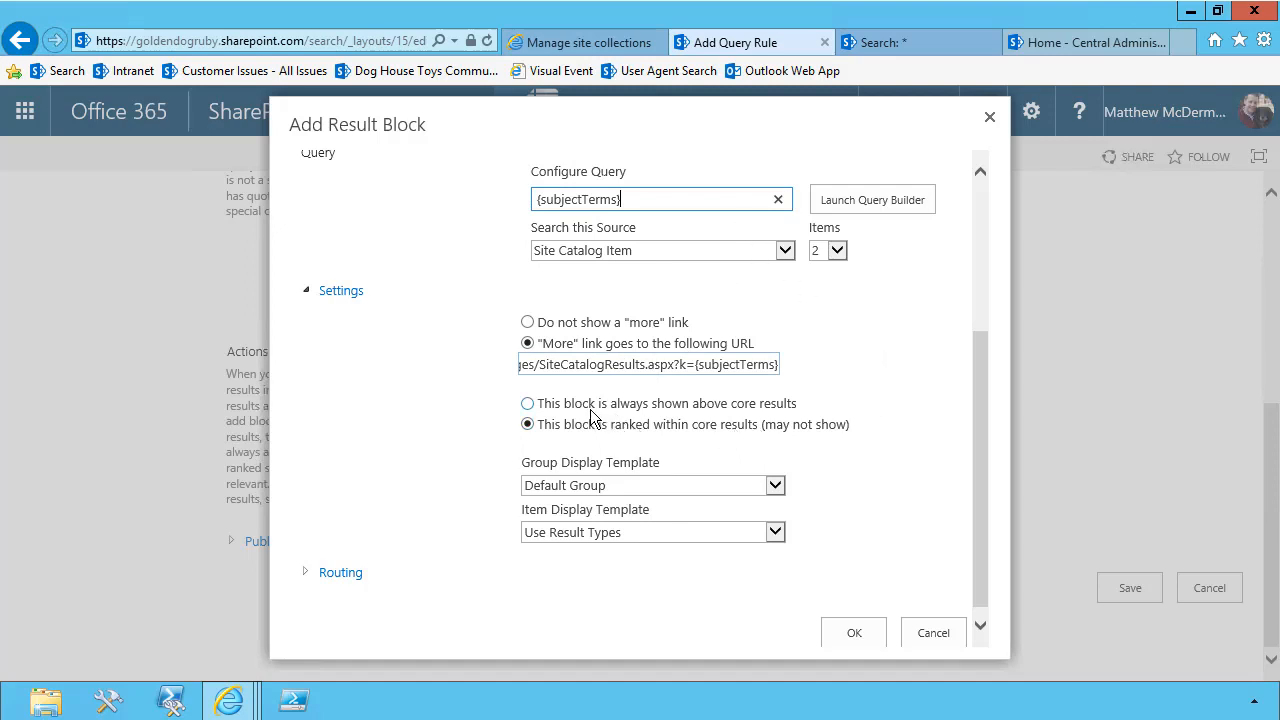
Set the block to always show above core results, then save the result block and the query rule
left_click(528, 404)
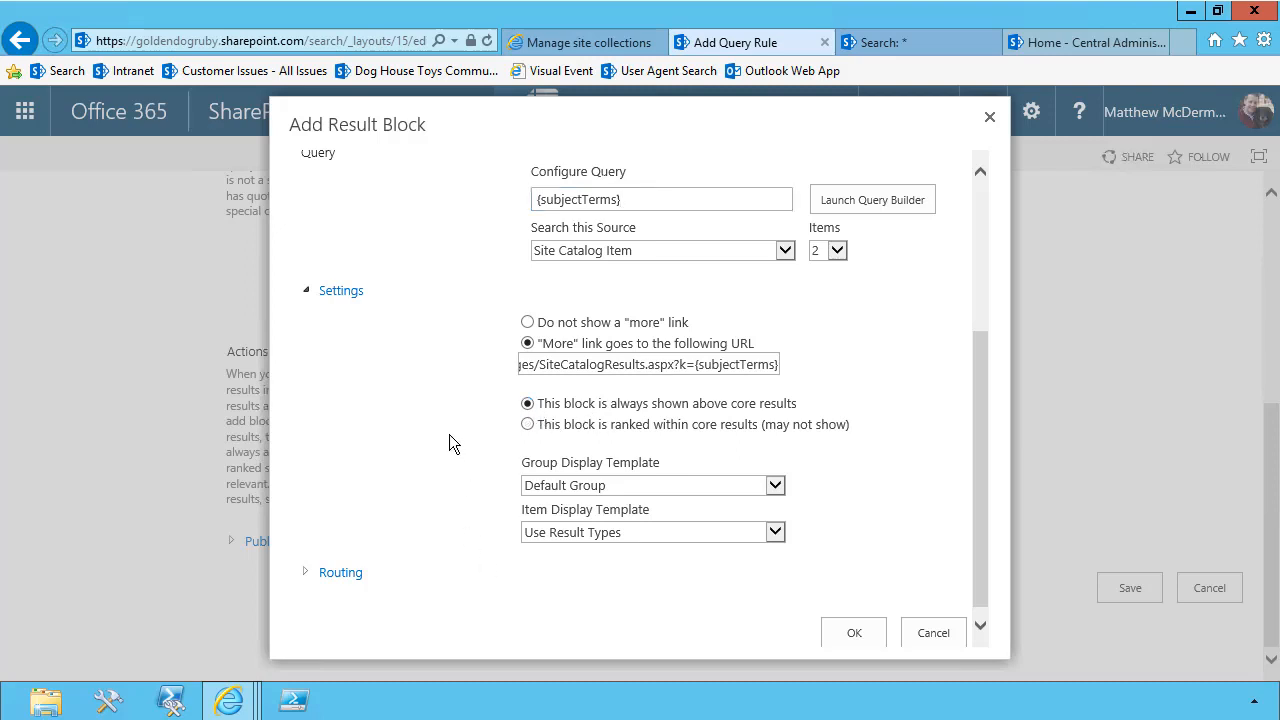
left_click(527, 425)
left_click(527, 404)
left_click(527, 424)
left_click(527, 403)
left_click(856, 633)
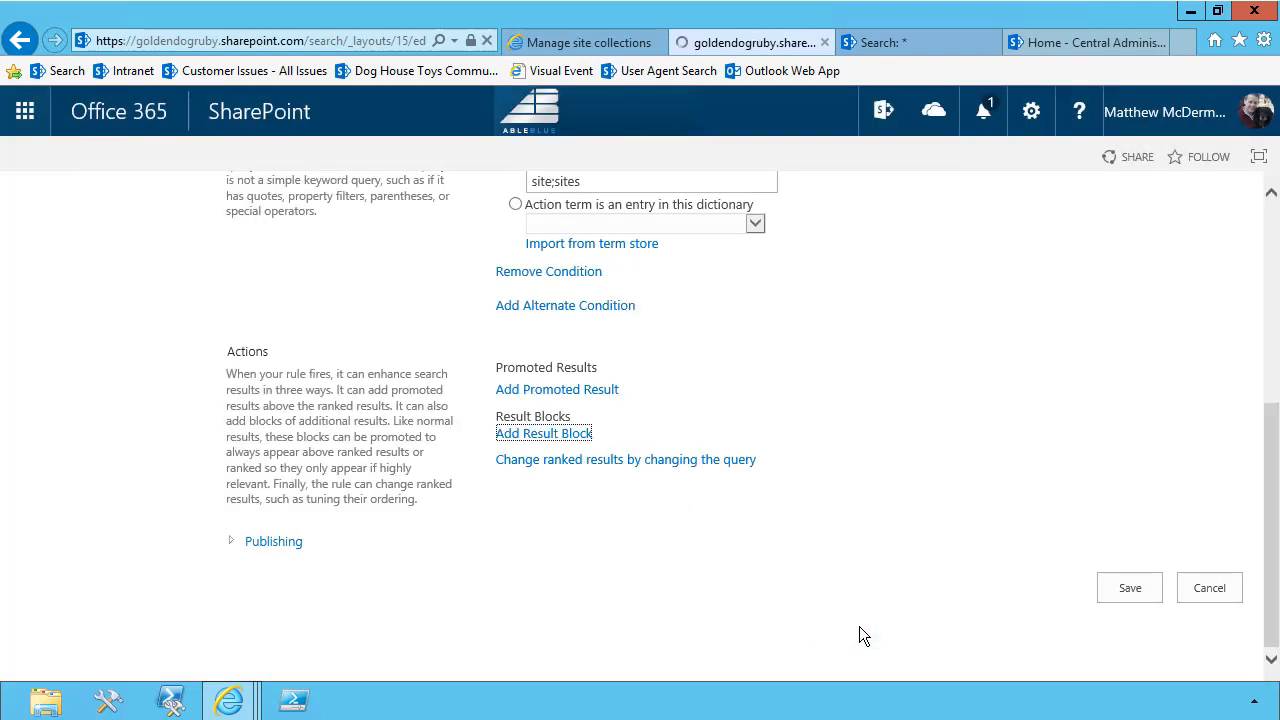
left_click(1129, 580)
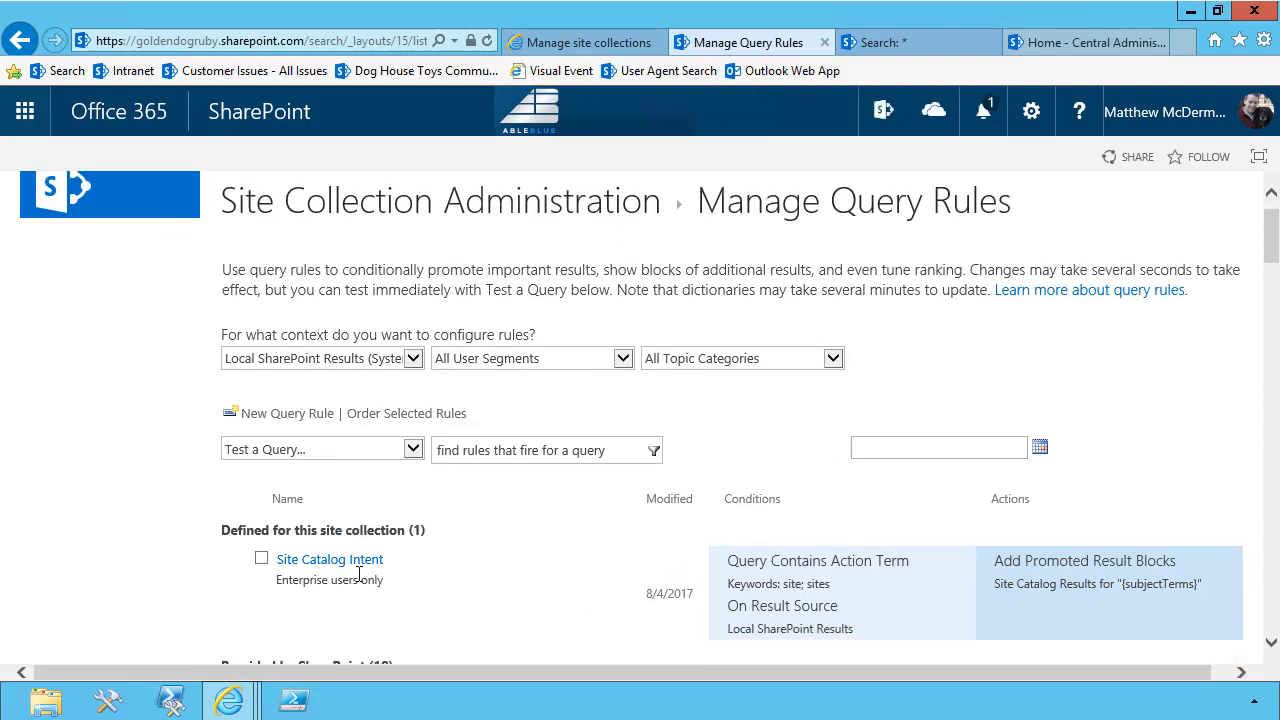
Test which query rules fire for the query "Project Site"
mouse_move(359, 574)
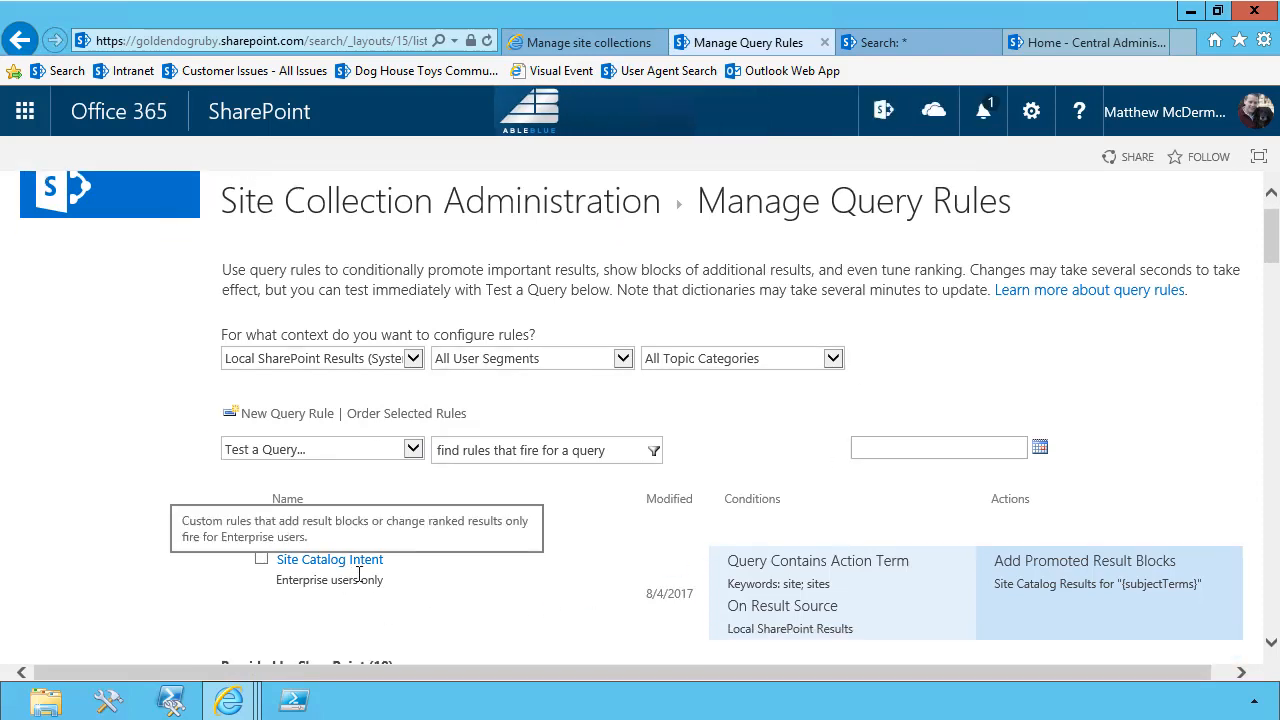
scroll(359, 574, "down", 3)
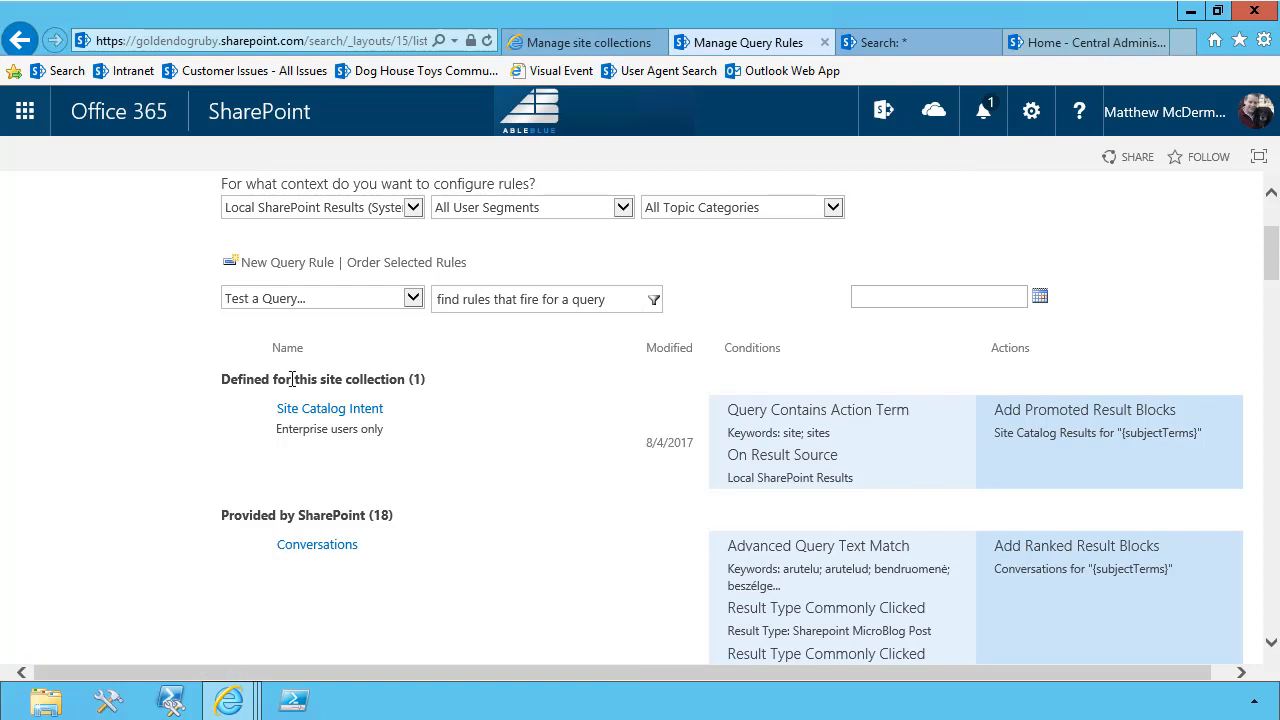
left_click(447, 304)
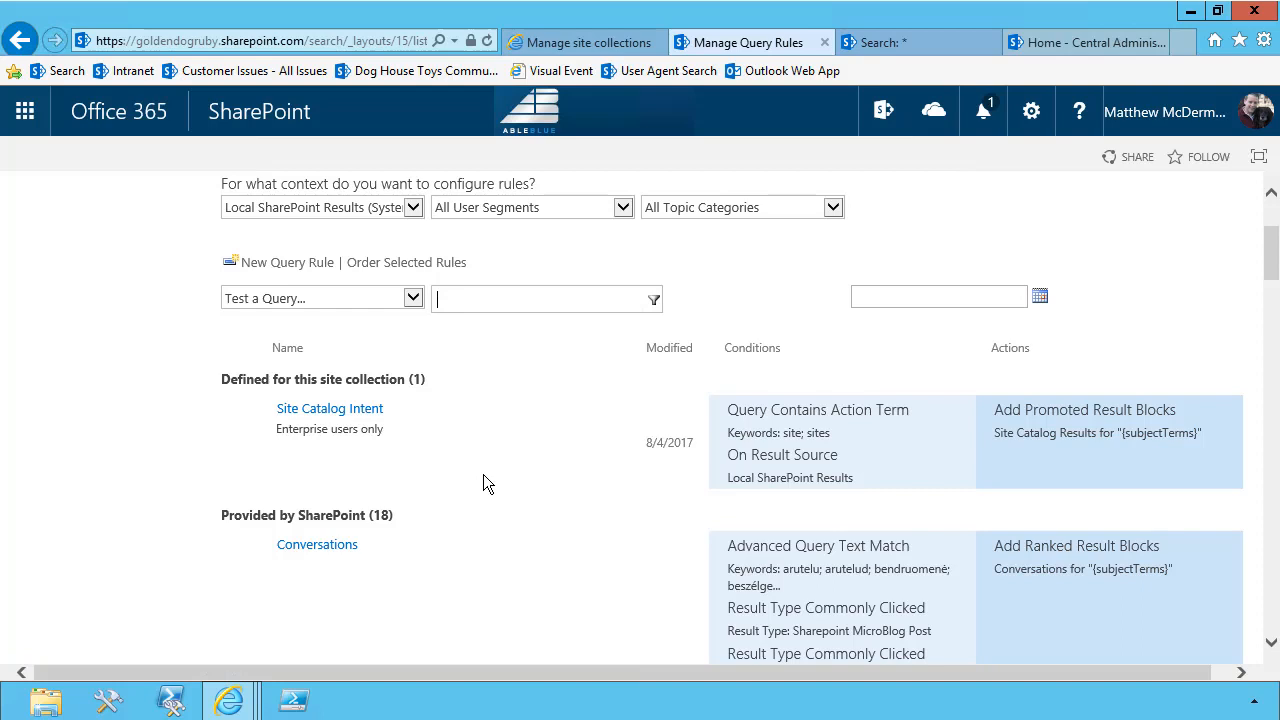
type("Project Site")
left_click(654, 300)
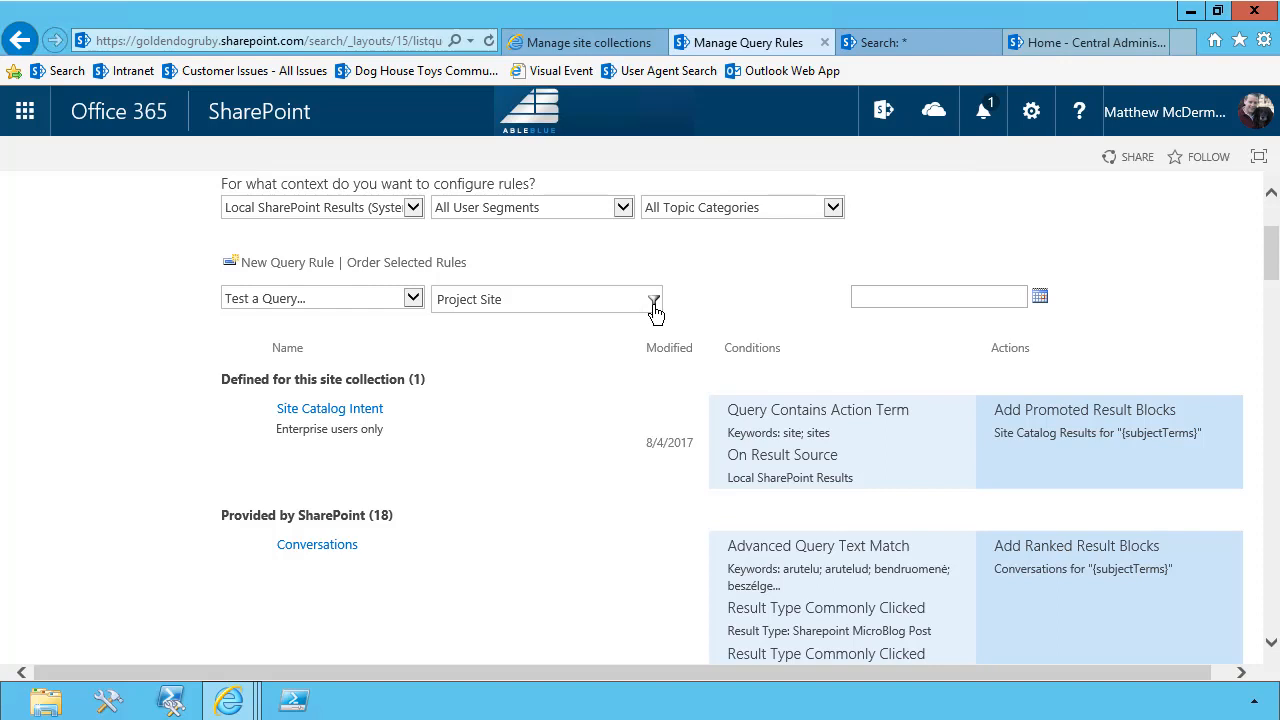
left_click(653, 303)
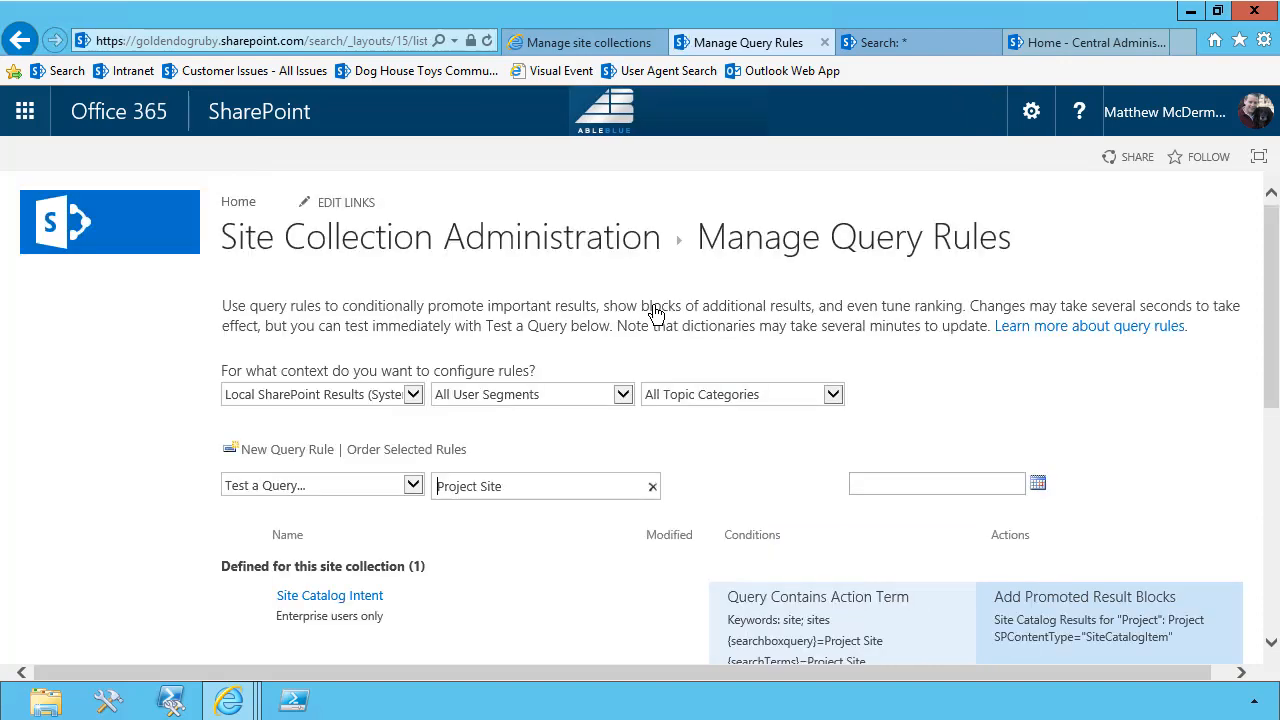
Examine the fired rules, checking Site Catalog Intent's {subjectTerms} and {actionTerms} values and its promoted result block query
scroll(580, 330, "down", 3)
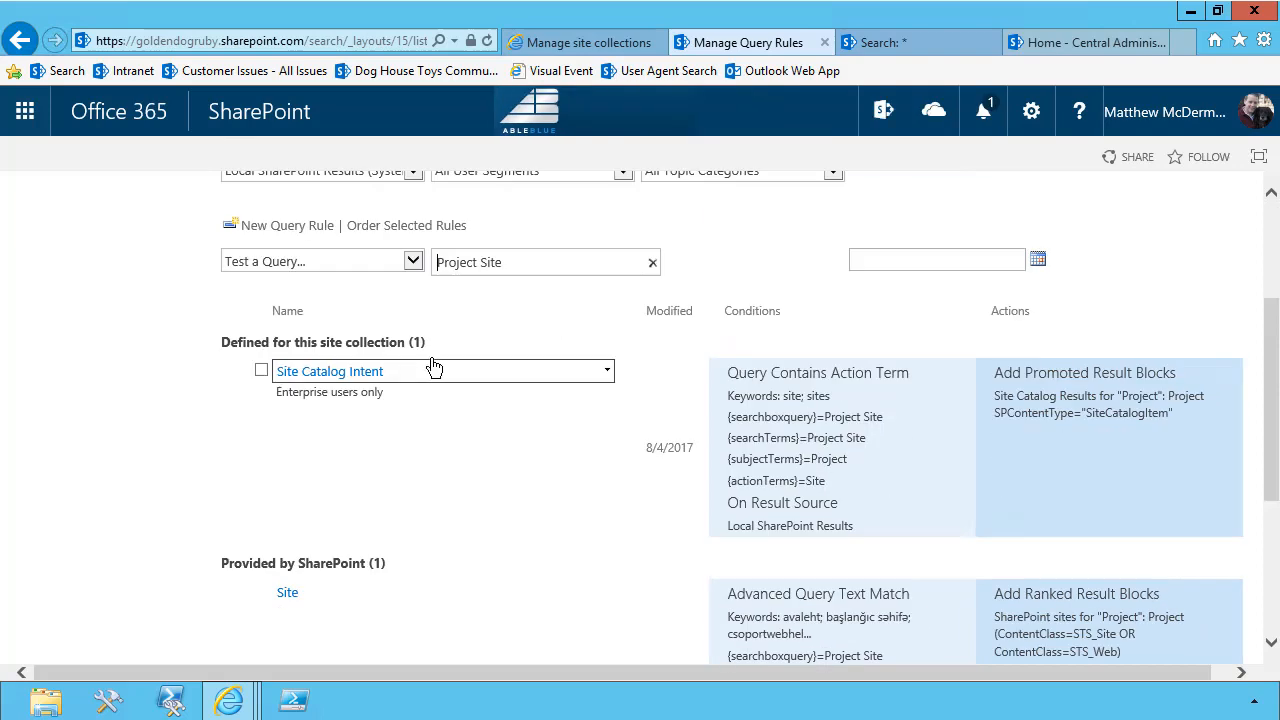
scroll(438, 383, "down", 2)
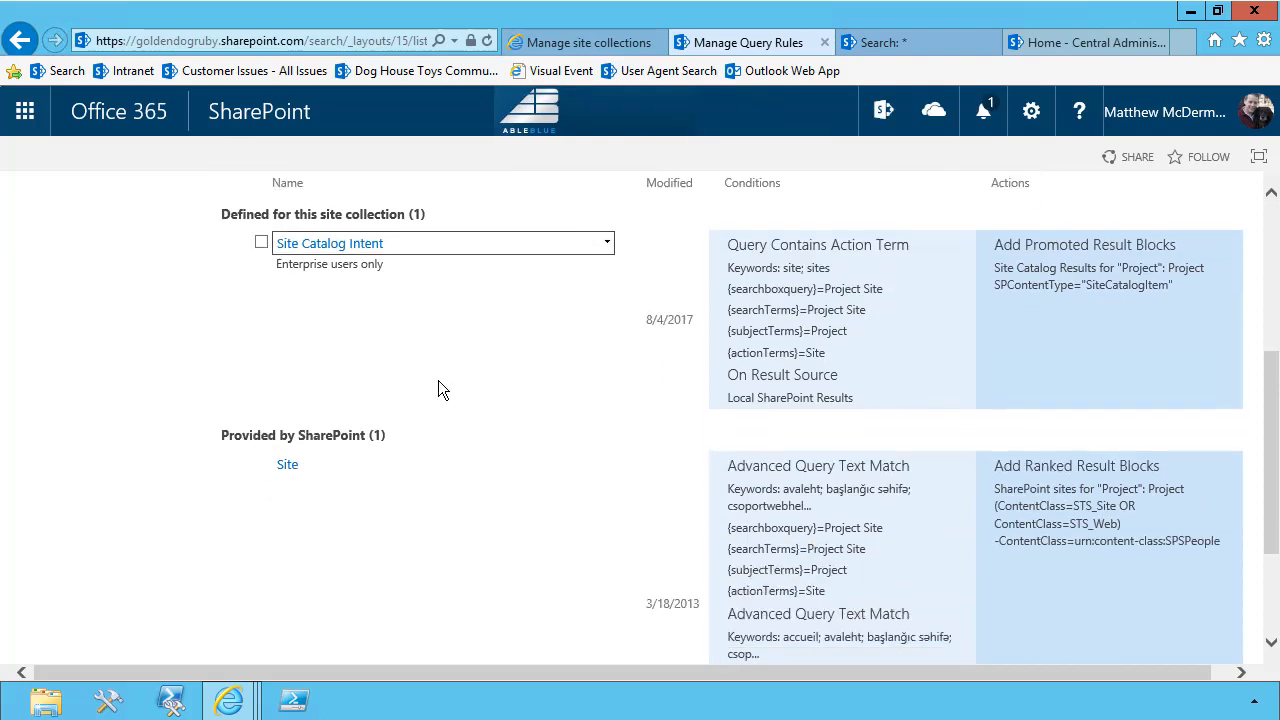
scroll(529, 540, "down", 2)
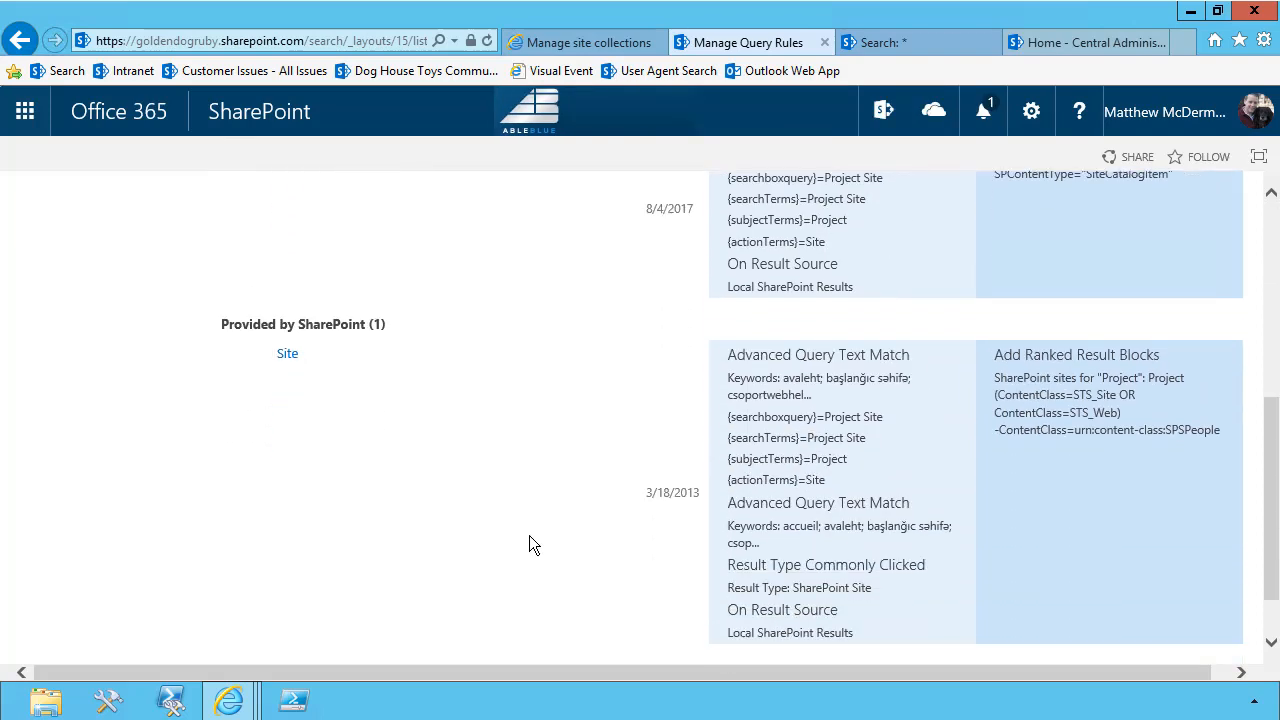
scroll(536, 527, "up", 3)
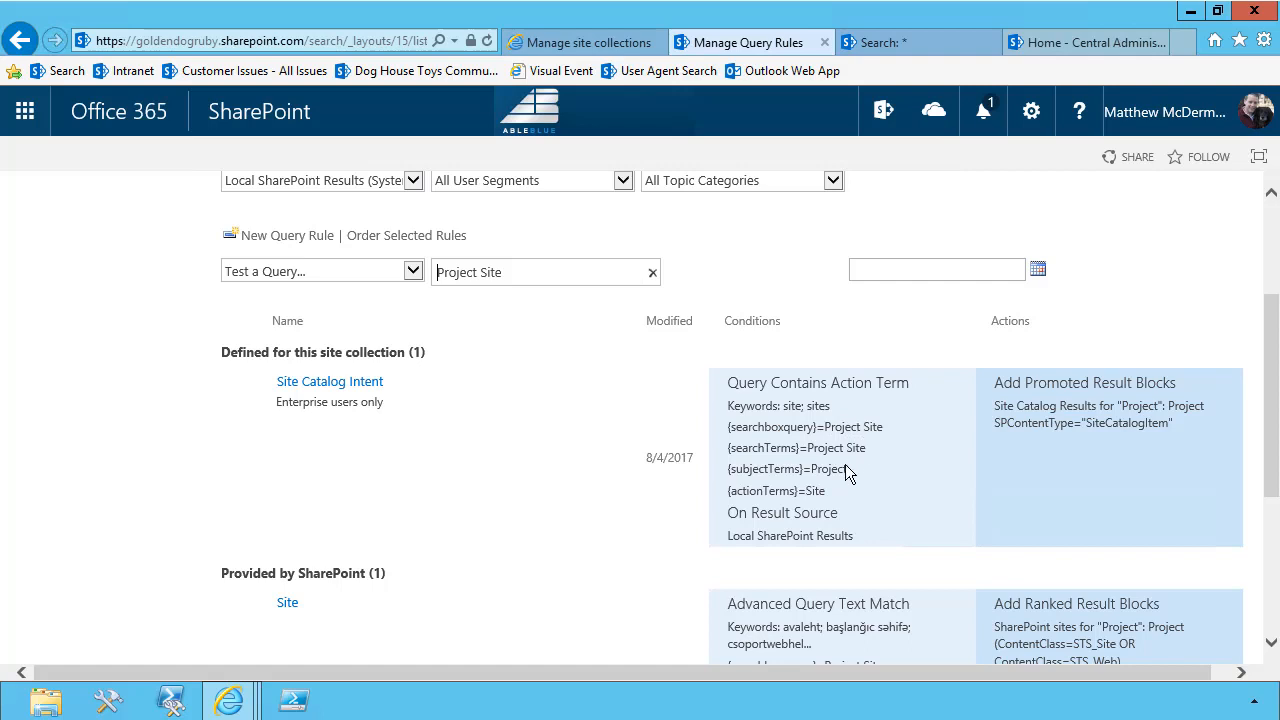
left_click_drag(847, 469, 815, 471)
left_click_drag(826, 490, 805, 490)
left_click_drag(997, 406, 1199, 420)
left_click(1171, 412)
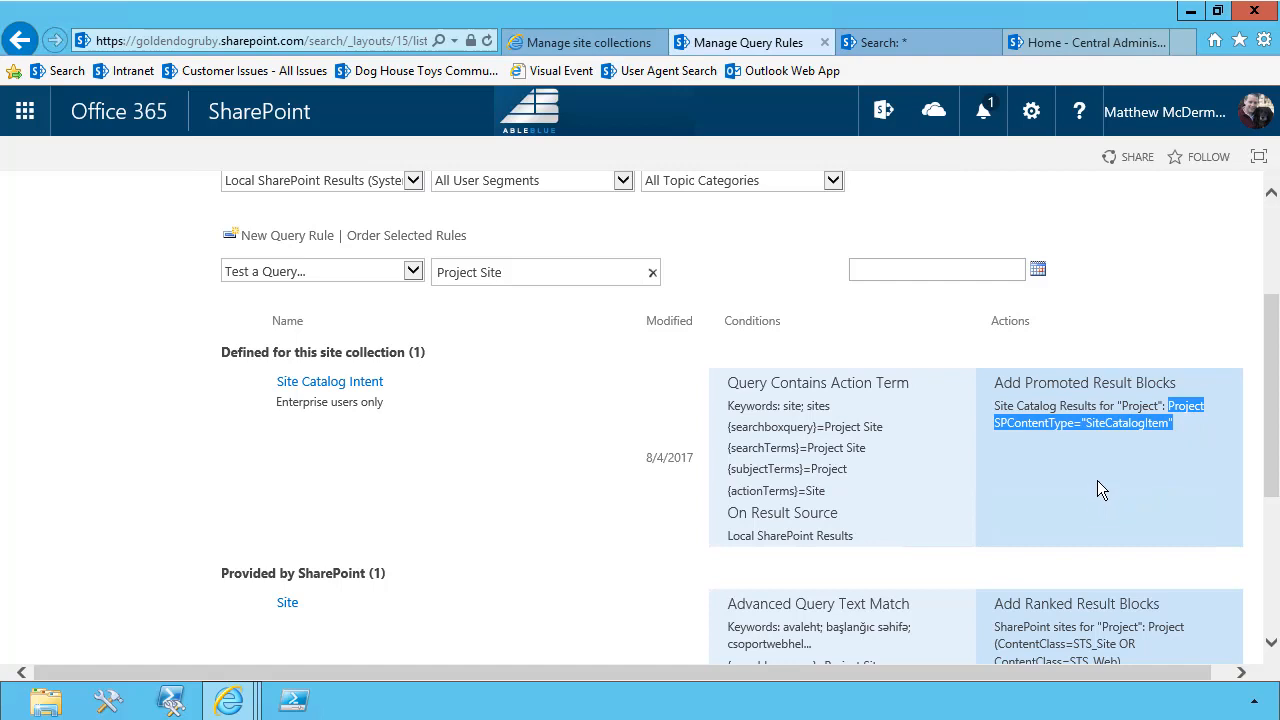
Examine the SharePoint-provided Site rule, checking its conditions, ranked result block query and the actions available for it
scroll(1097, 489, "down", 3)
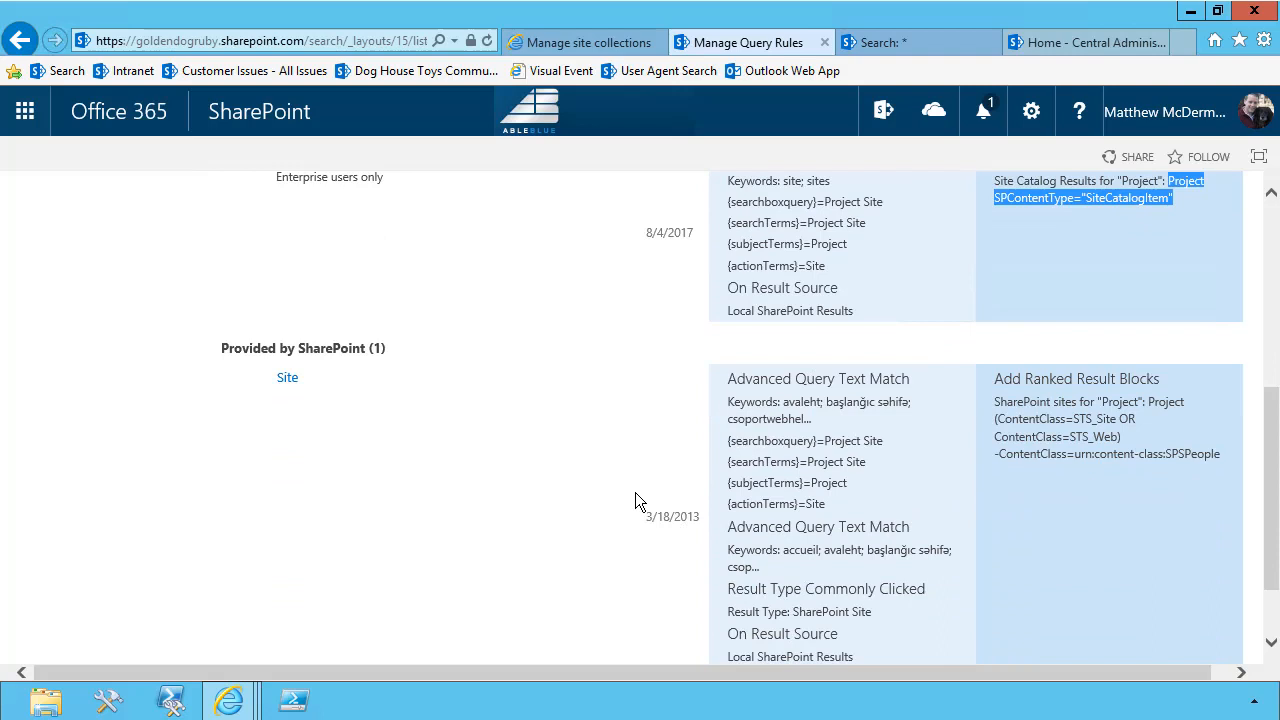
scroll(551, 445, "down", 1)
mouse_move(352, 314)
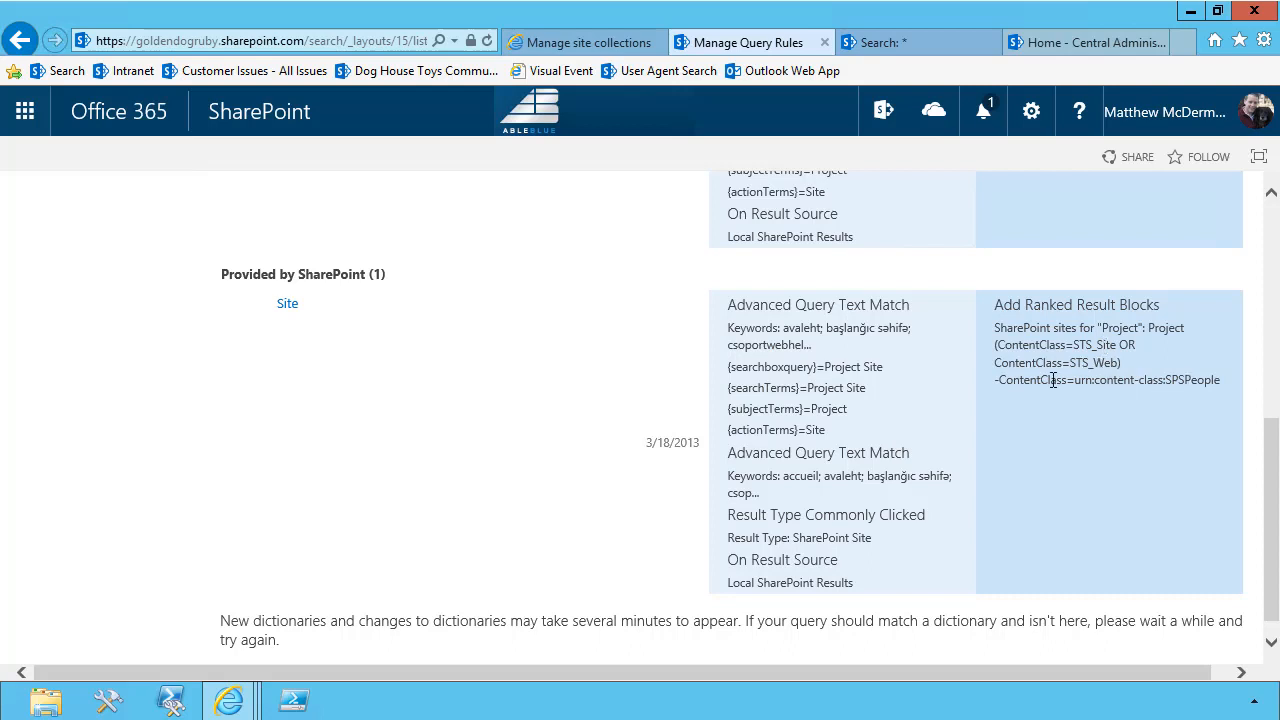
mouse_move(529, 318)
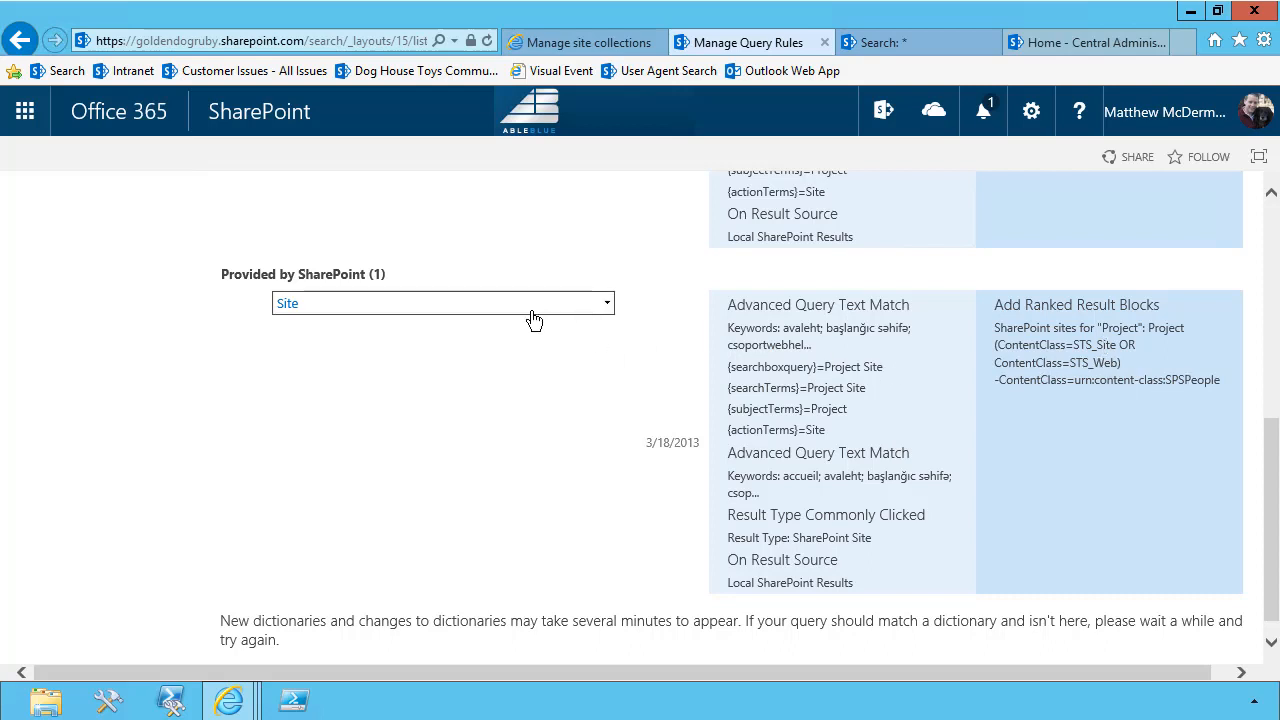
scroll(492, 411, "up", 5)
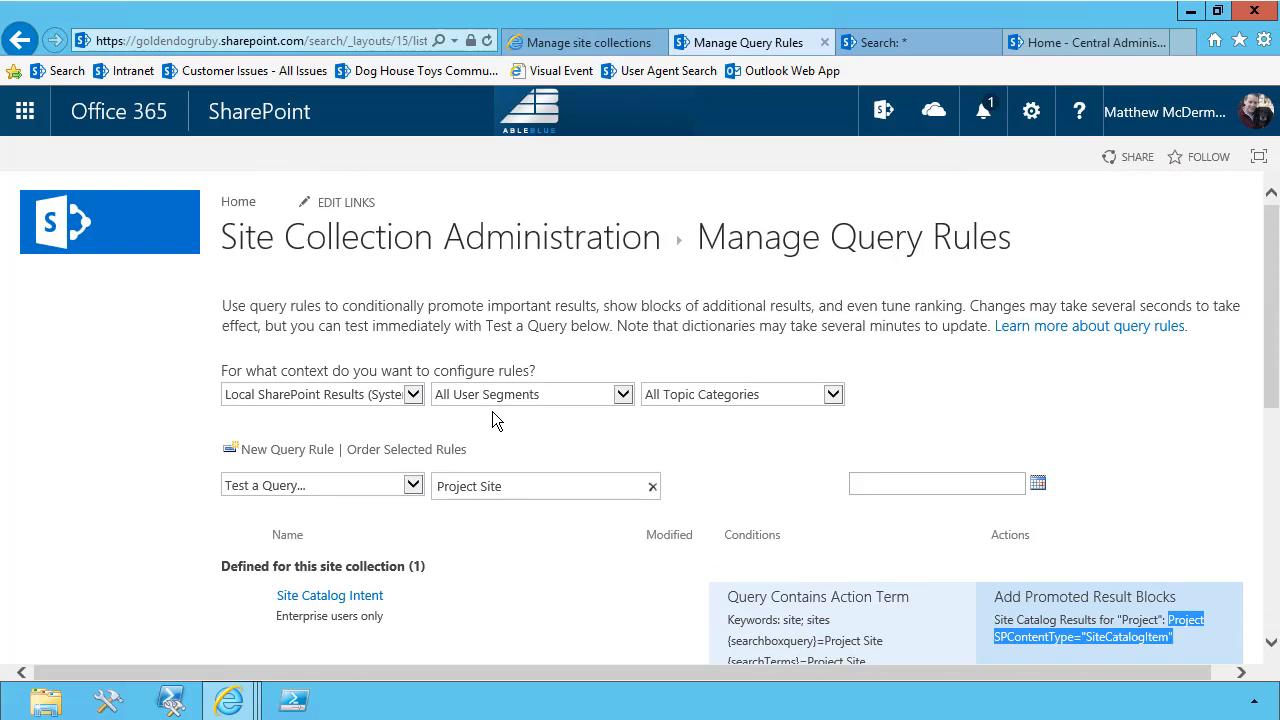
scroll(492, 411, "down", 3)
left_click(491, 518)
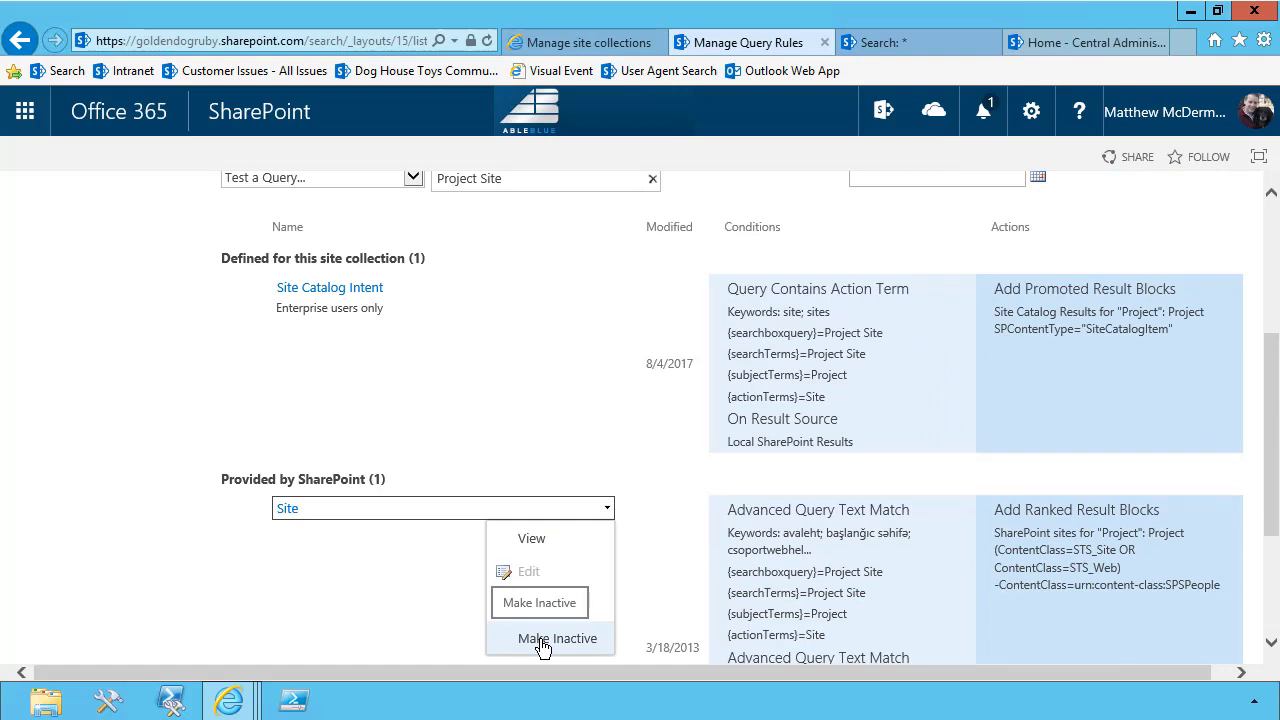
left_click(126, 363)
scroll(123, 363, "up", 3)
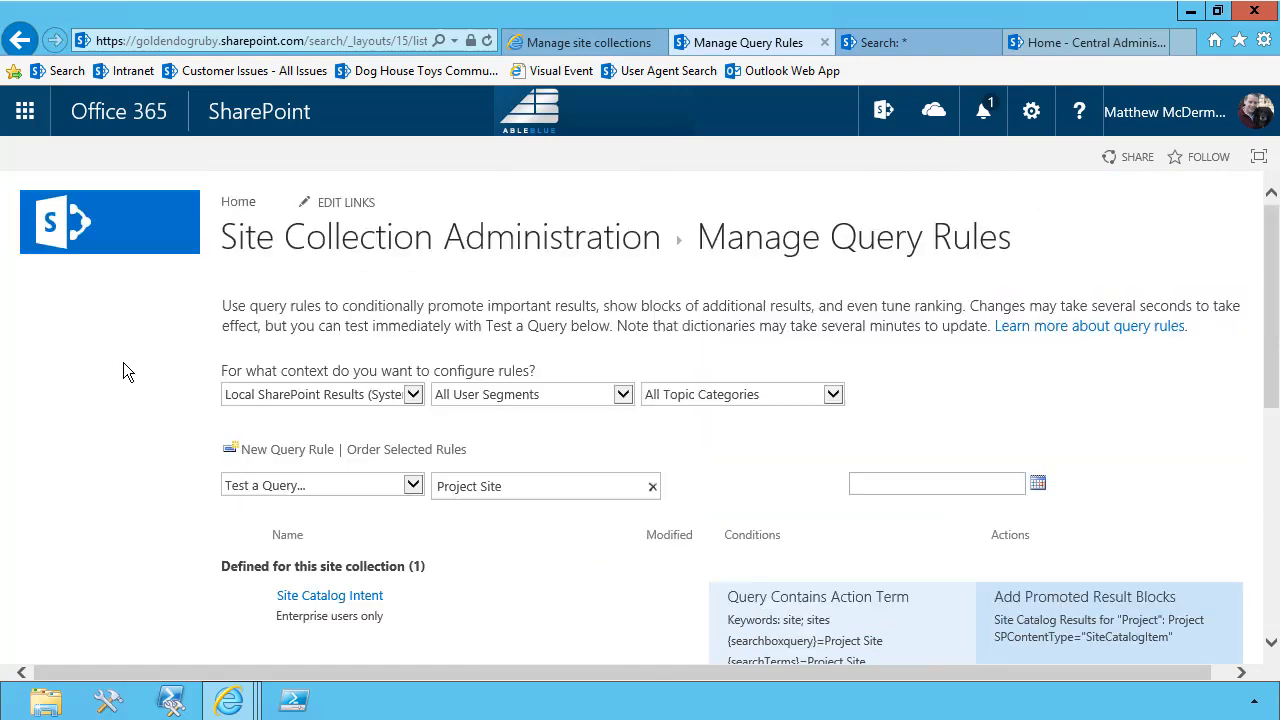
Return to the search center home page and search for "Project Site"
left_click(137, 240)
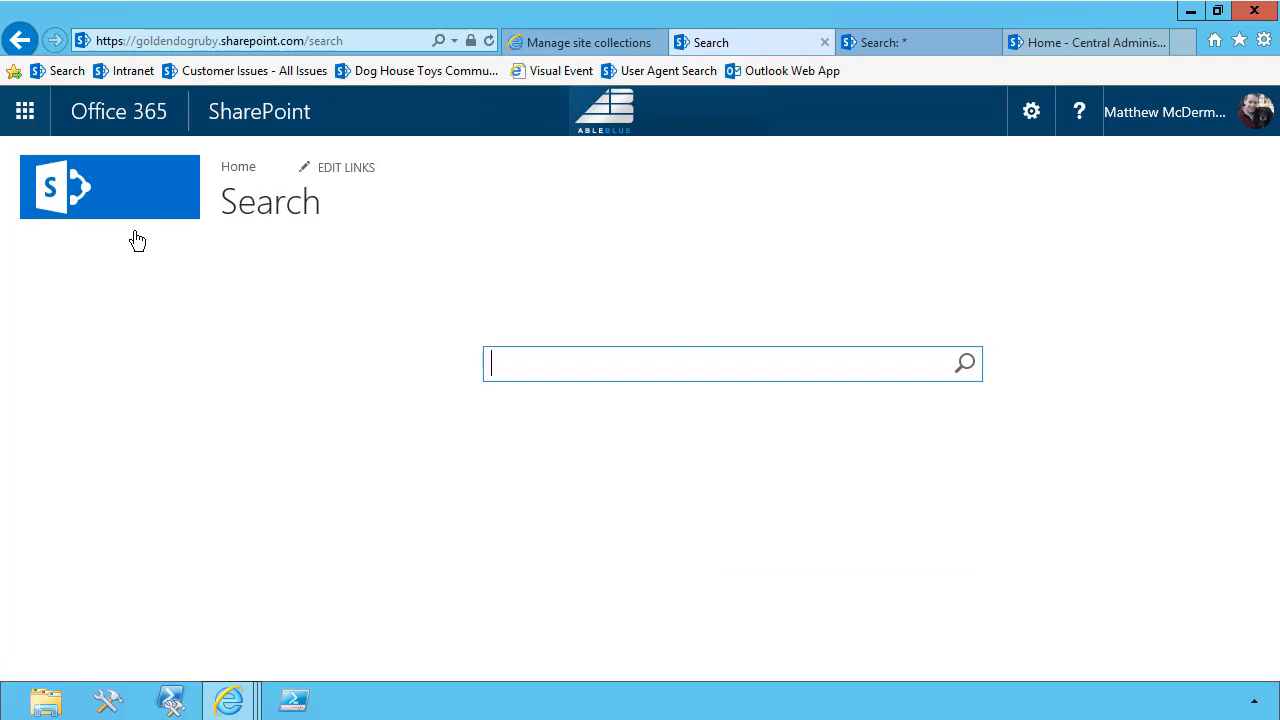
type("Proje")
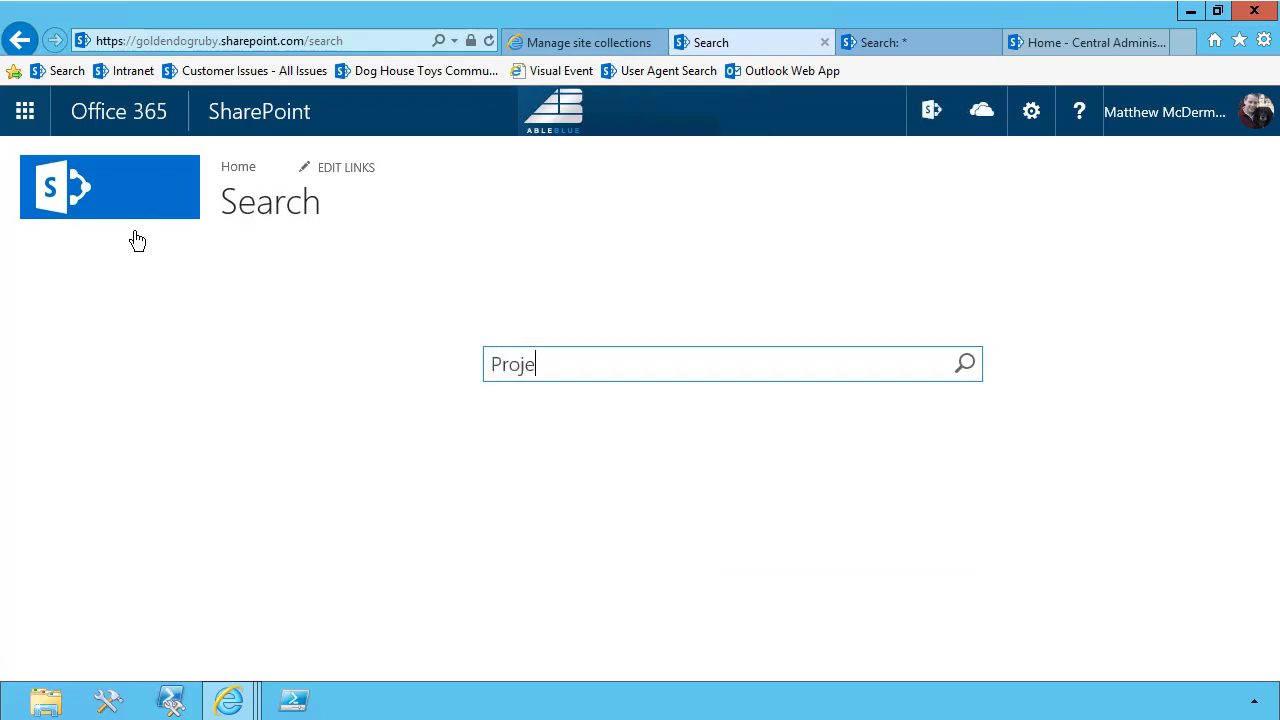
type("ct Site")
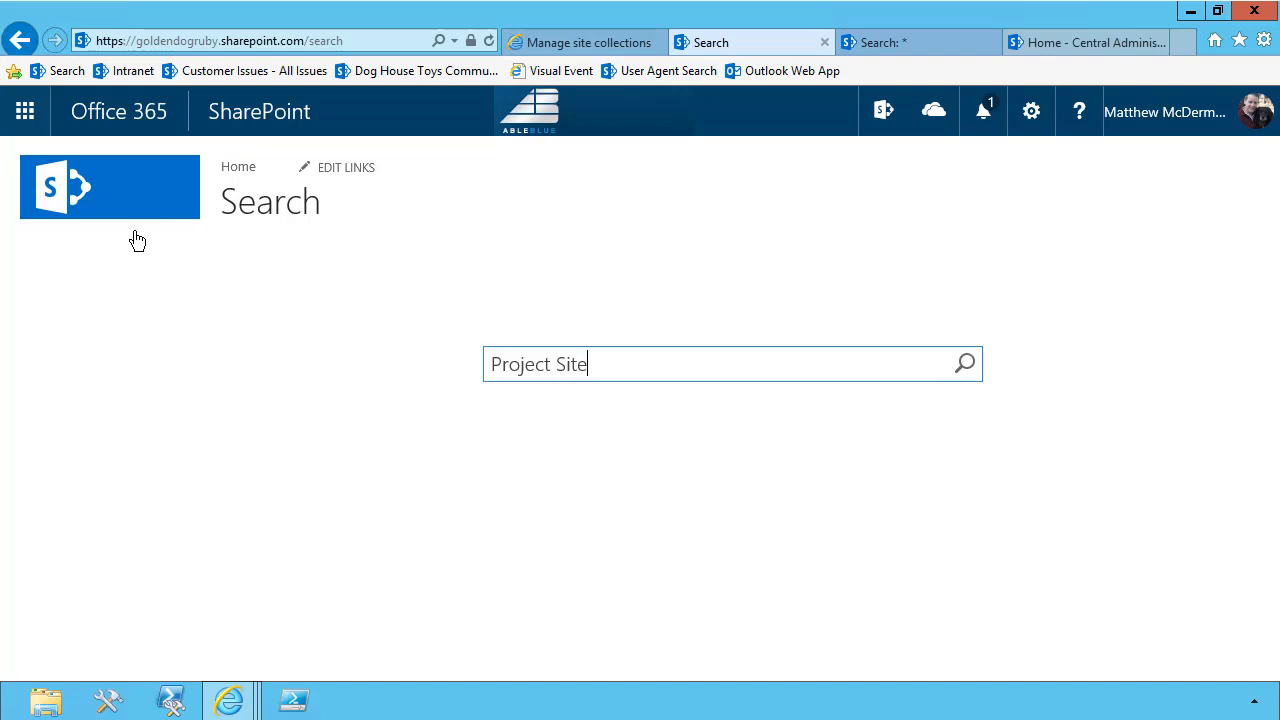
key("Return")
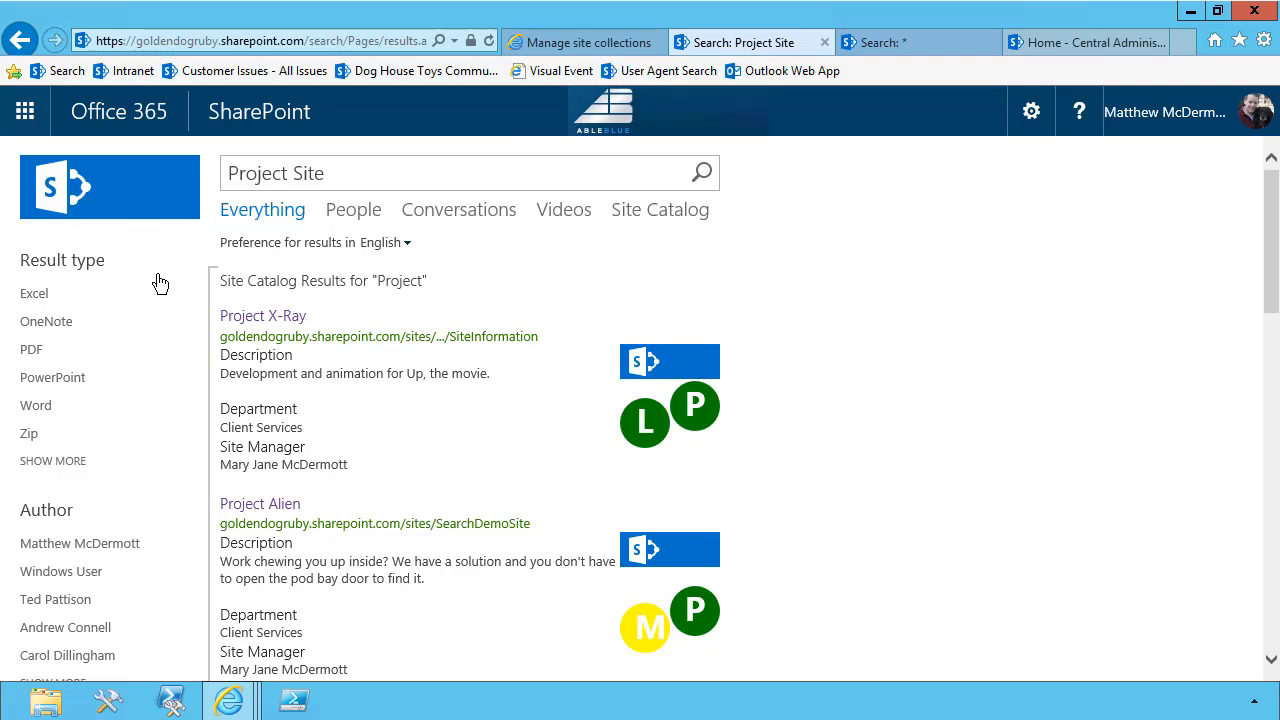
Compare the promoted Site Catalog result block with the SharePoint sites block, previewing individual results in each
scroll(178, 334, "down", 5)
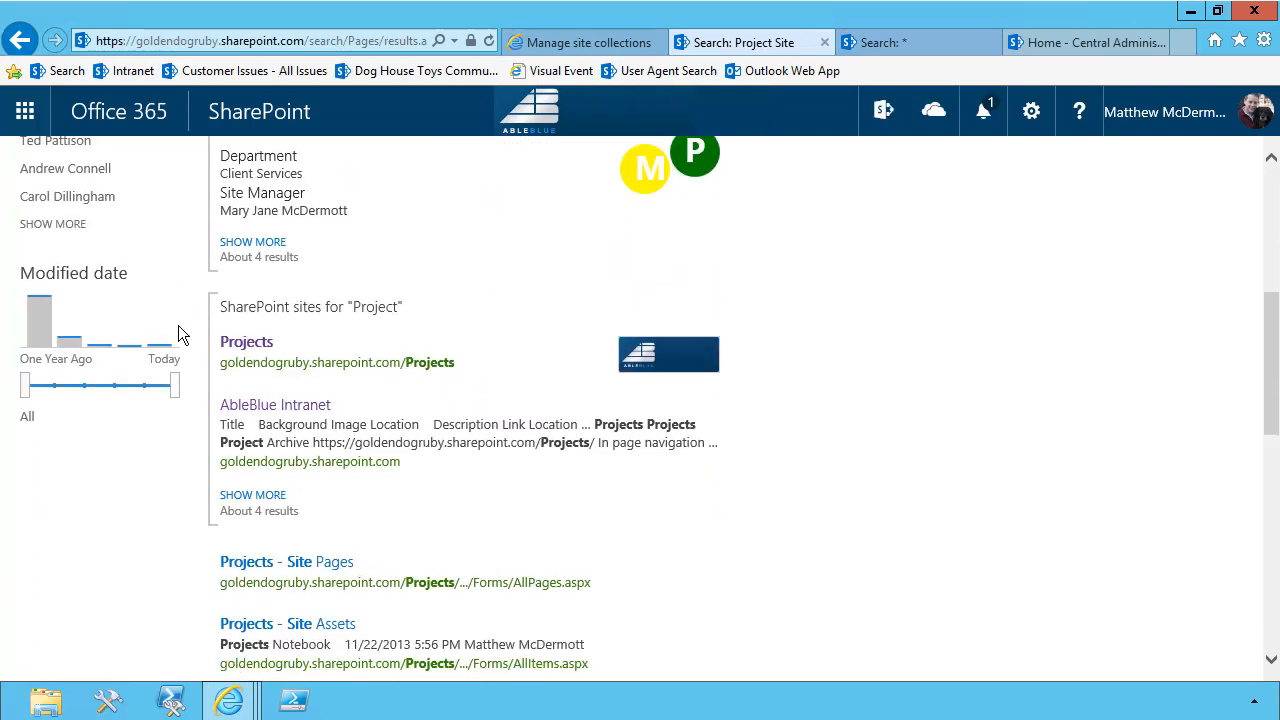
mouse_move(345, 352)
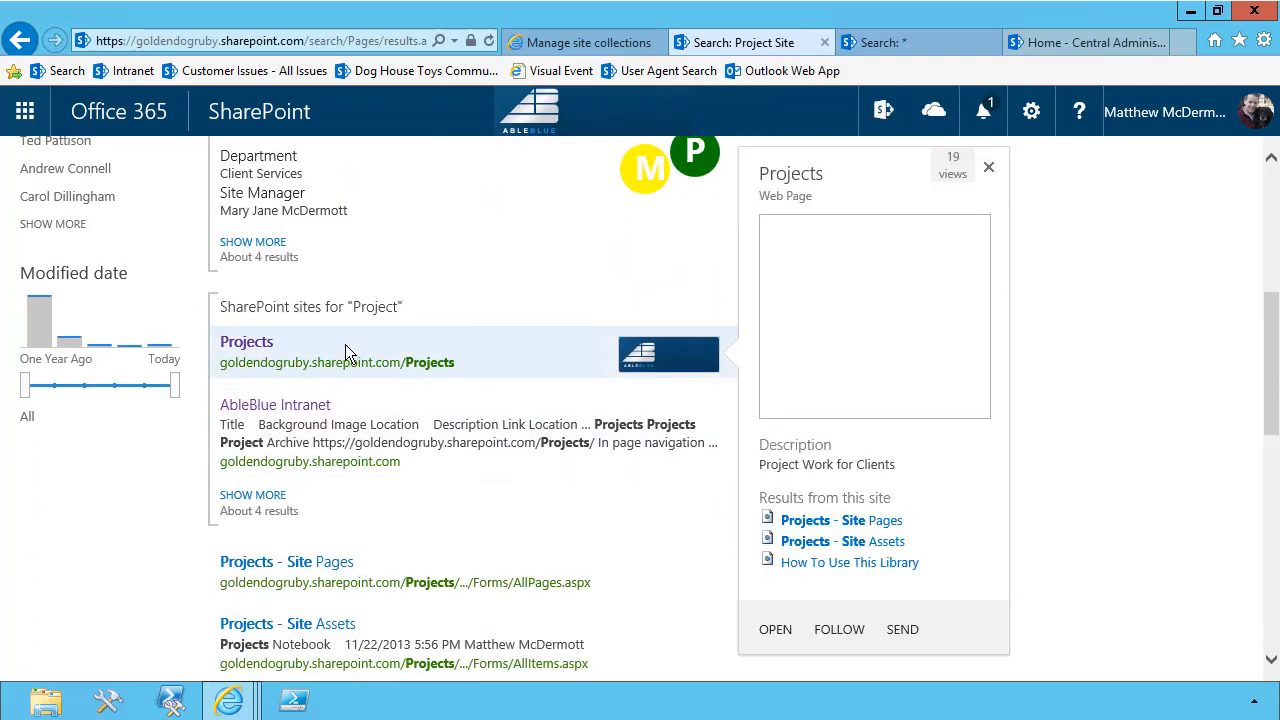
scroll(1120, 330, "up", 5)
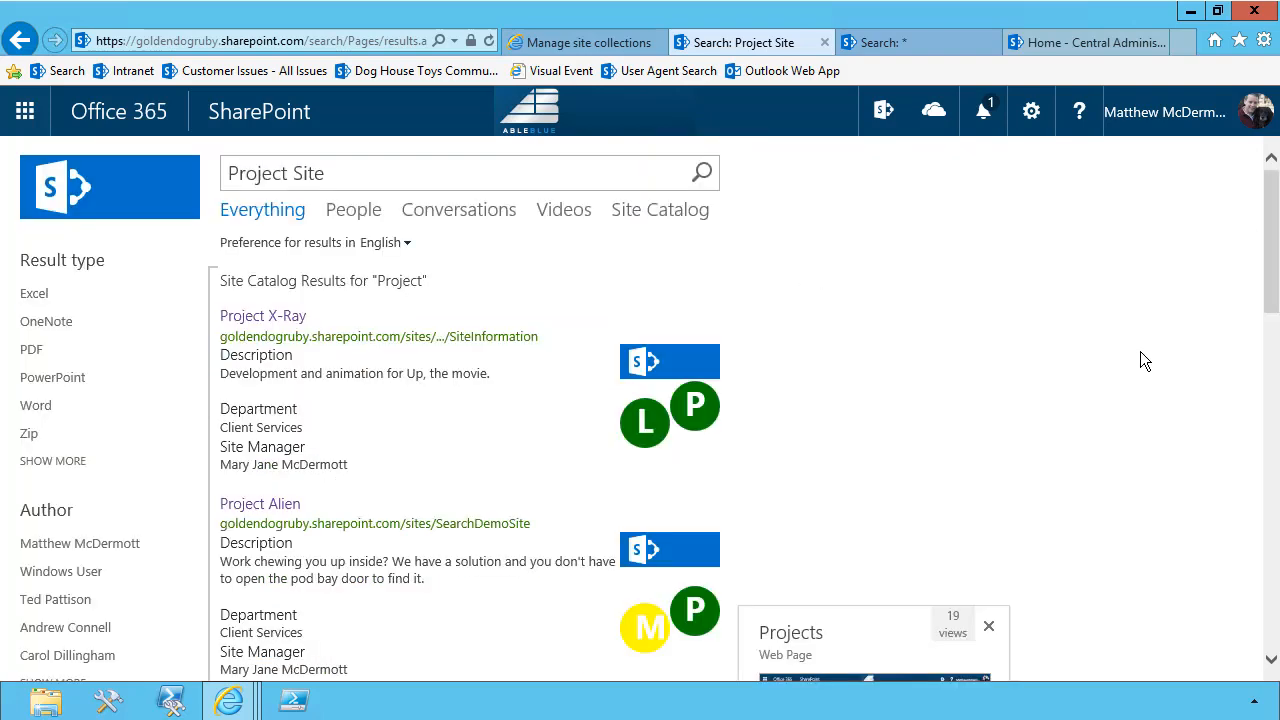
mouse_move(323, 380)
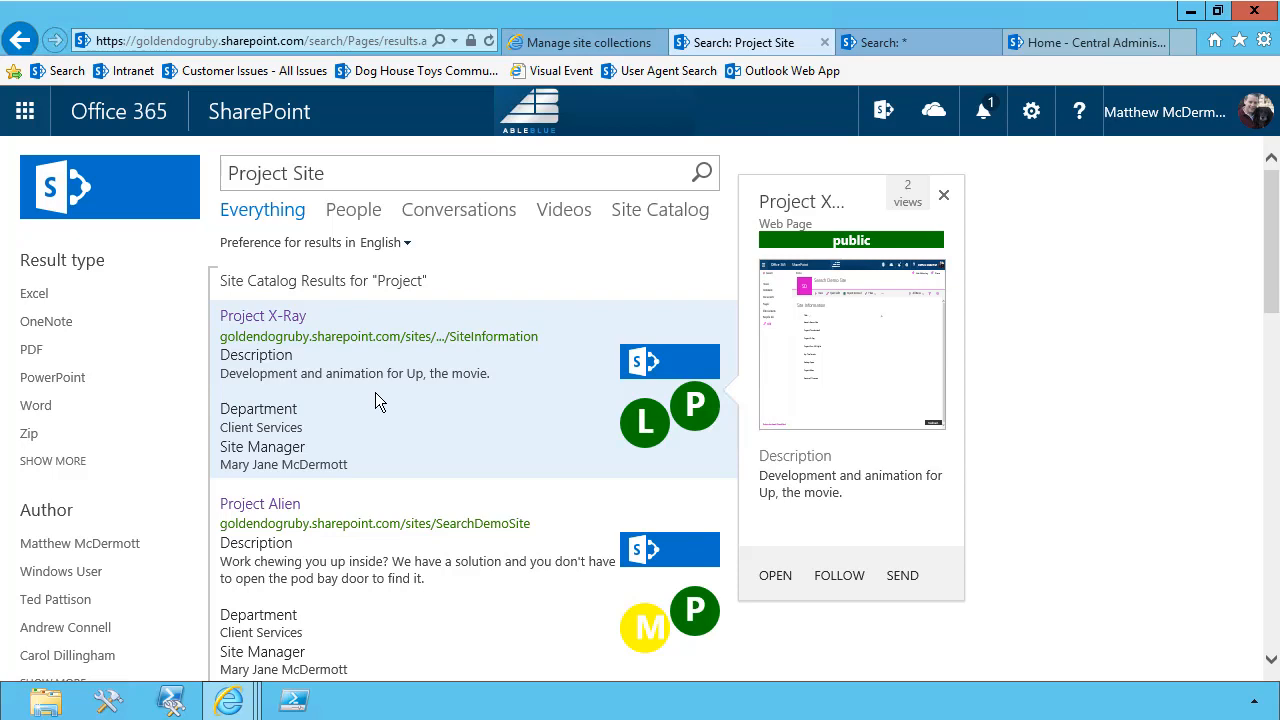
scroll(375, 392, "down", 5)
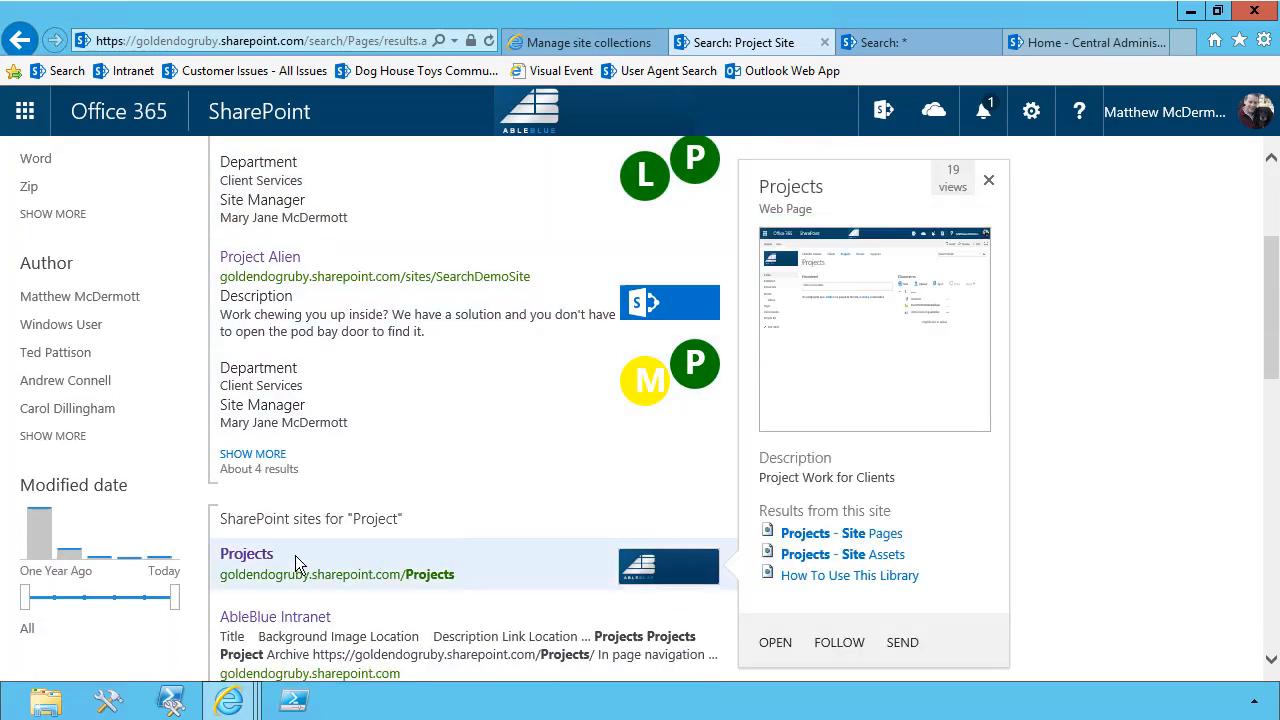
mouse_move(303, 592)
mouse_move(362, 591)
scroll(434, 582, "down", 3)
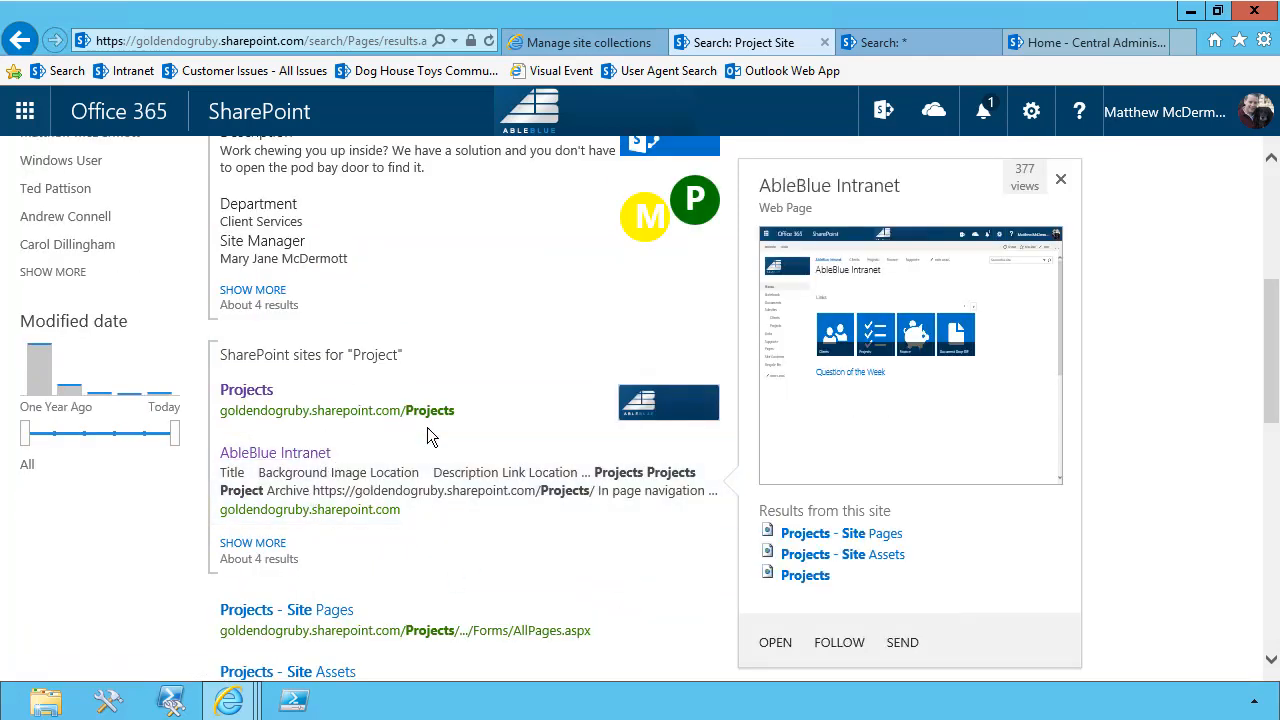
scroll(427, 430, "up", 8)
Preview the Project X-Ray and Project Alien results, then show more results for the Site Catalog block
mouse_move(312, 305)
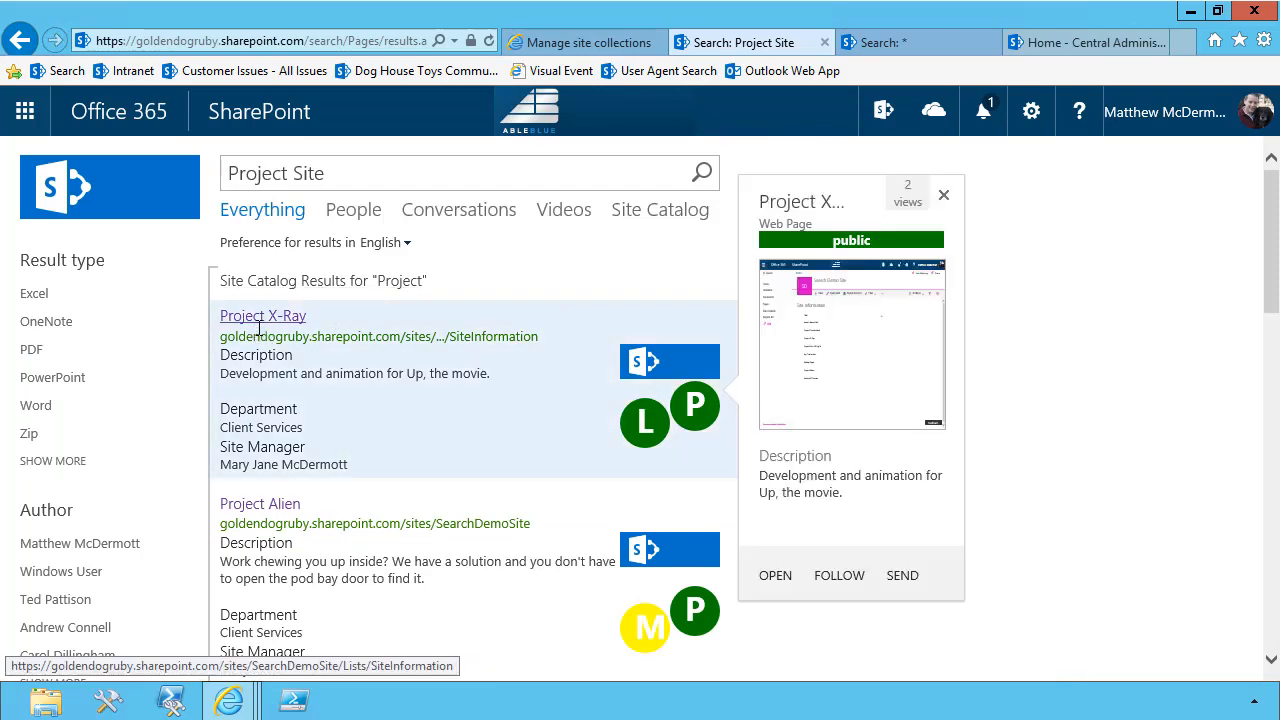
mouse_move(266, 503)
scroll(268, 535, "down", 3)
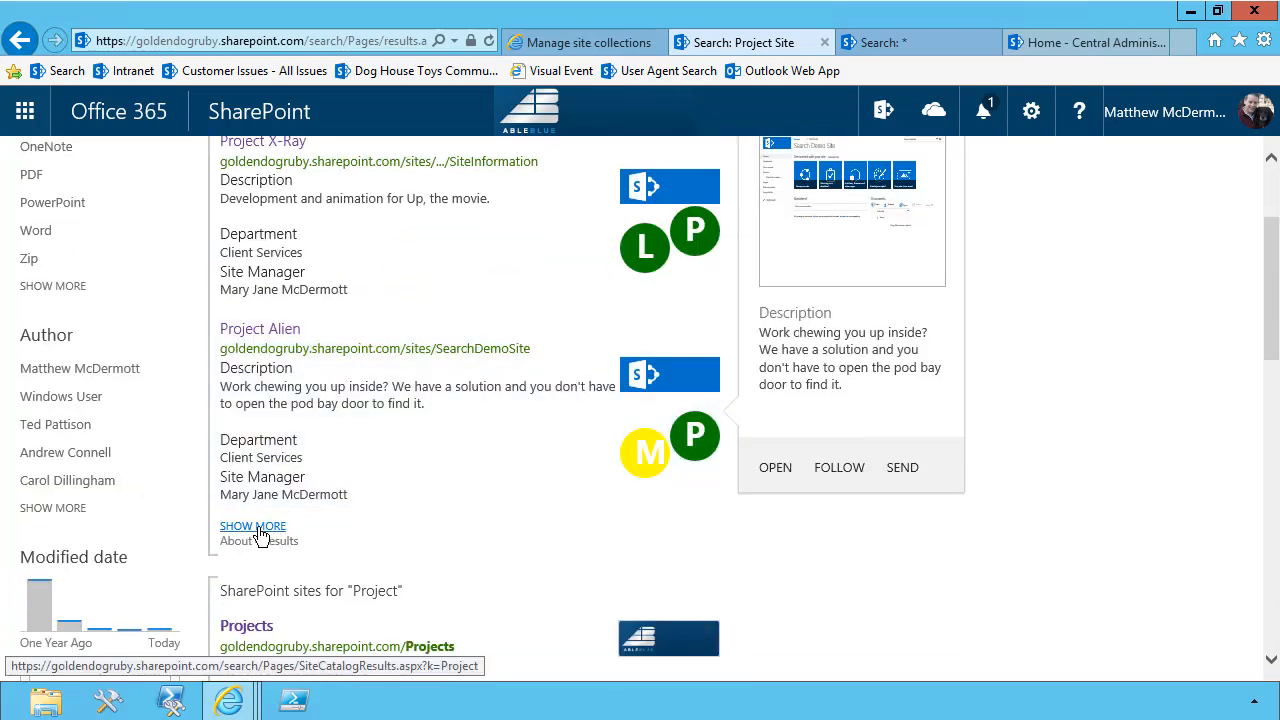
left_click(259, 530)
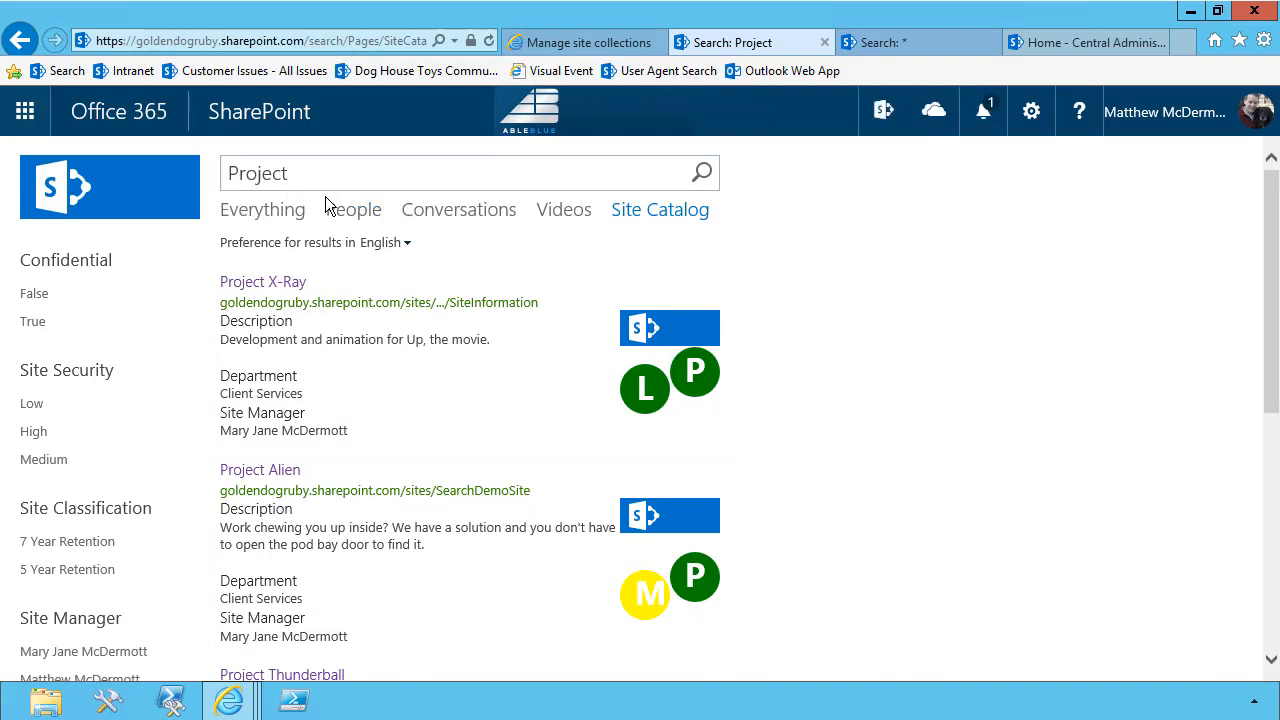
Switch back to the Everything results, search for "Movie SIte" and check the Site Catalog result block
left_click(270, 210)
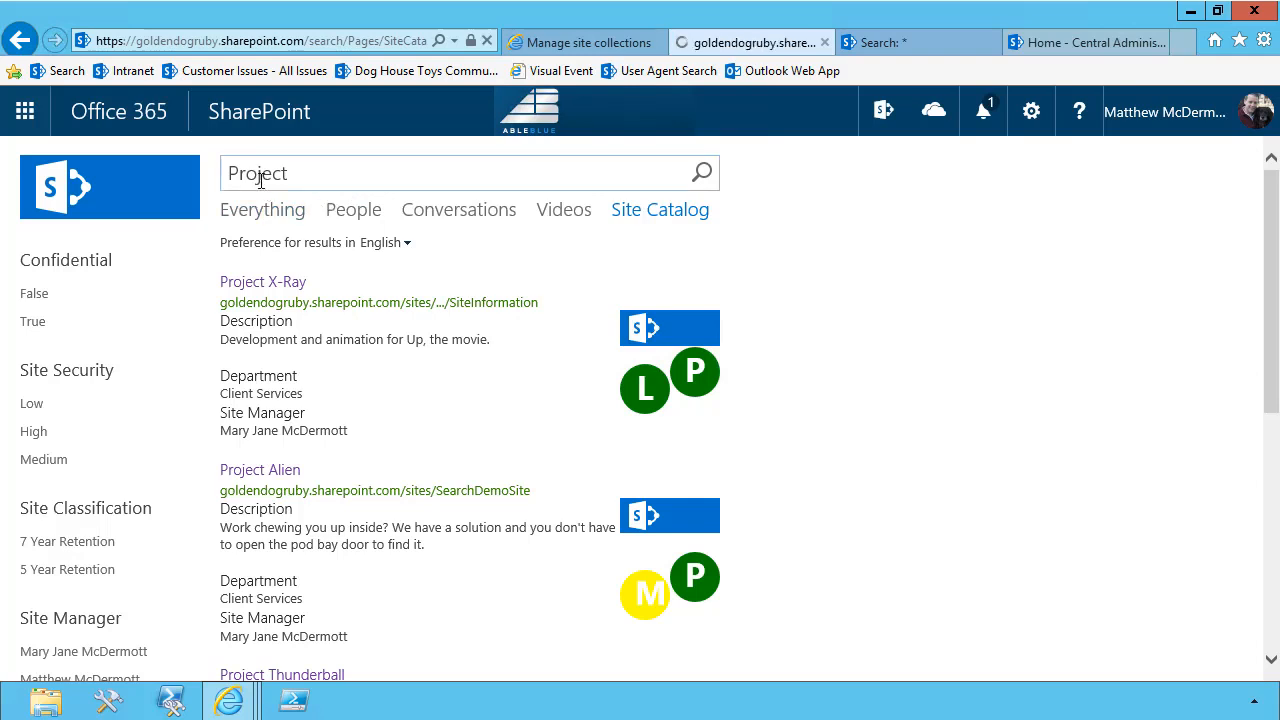
left_click(258, 174)
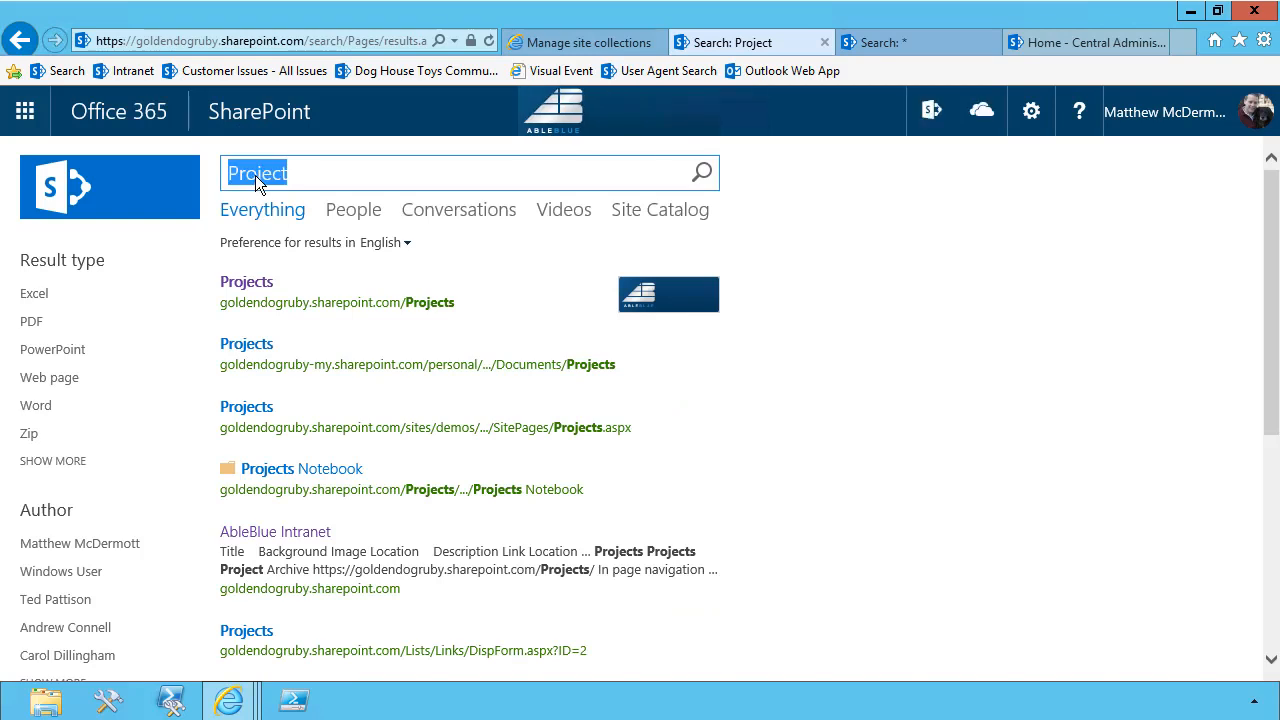
type("Mov")
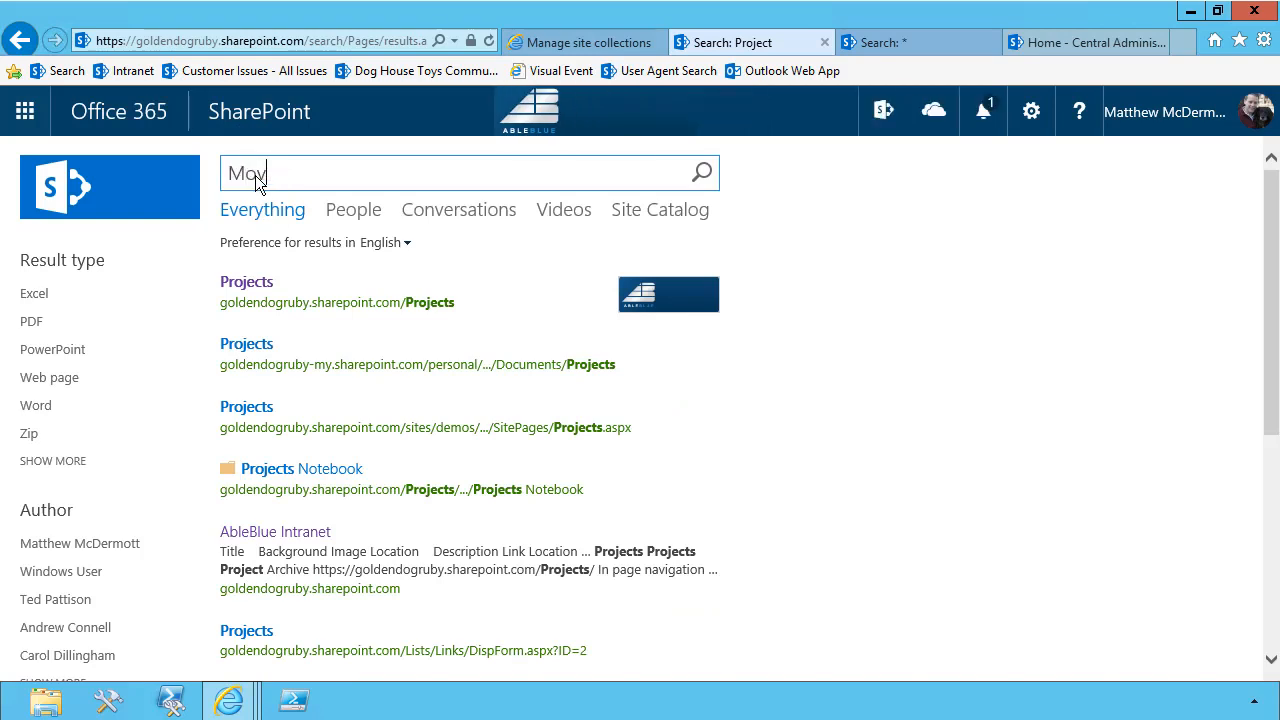
type("ie SIte")
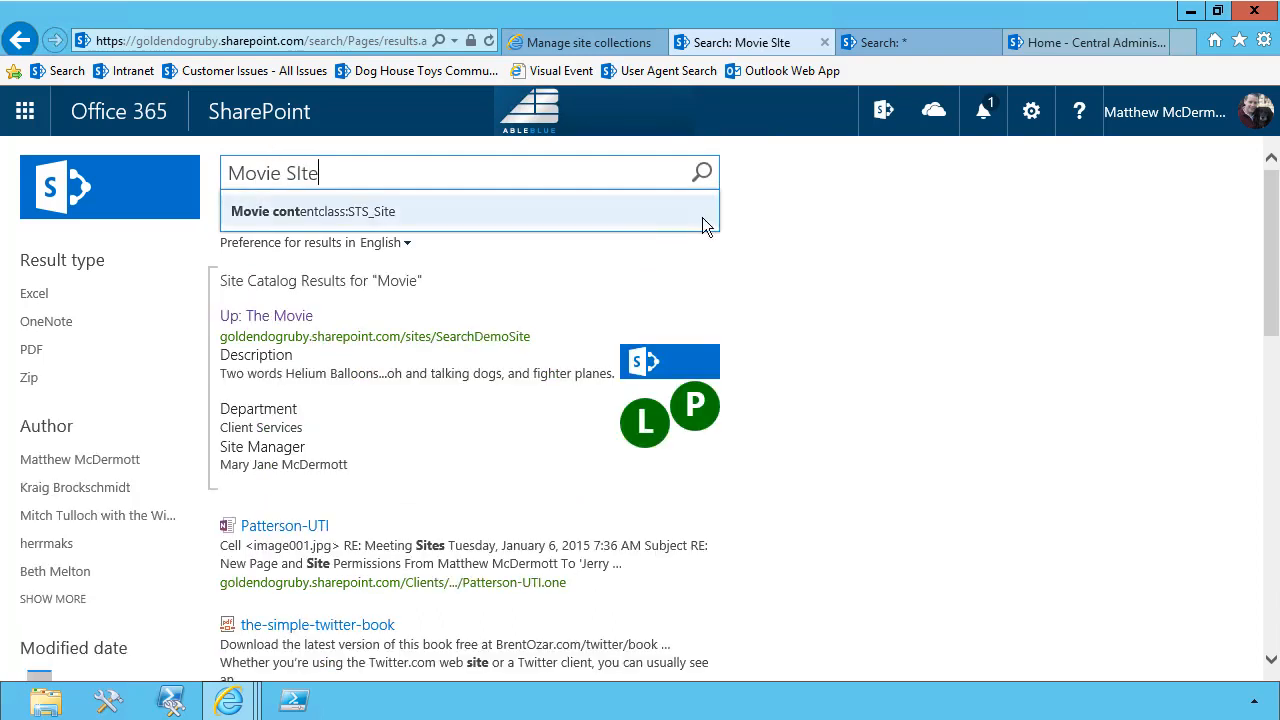
mouse_move(320, 412)
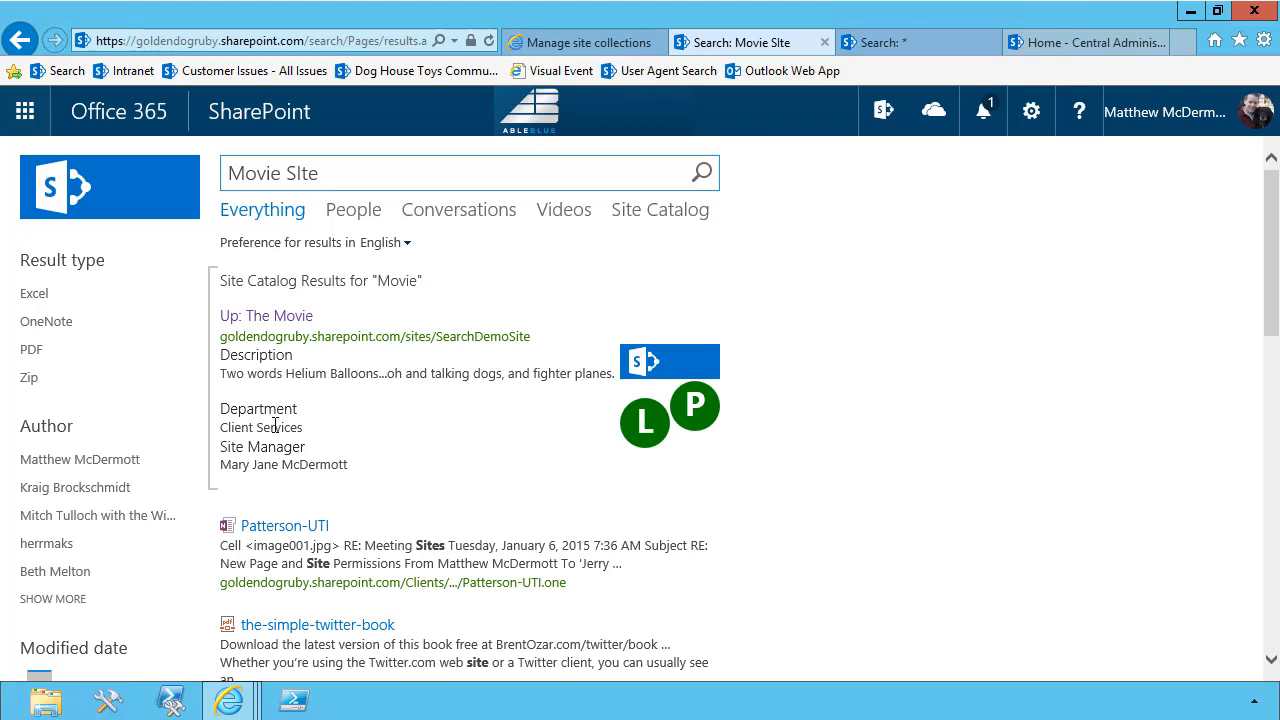
Open the site collection's Search Query Rules from the site settings and choose Local SharePoint Results (System) as the result source
left_click(25, 112)
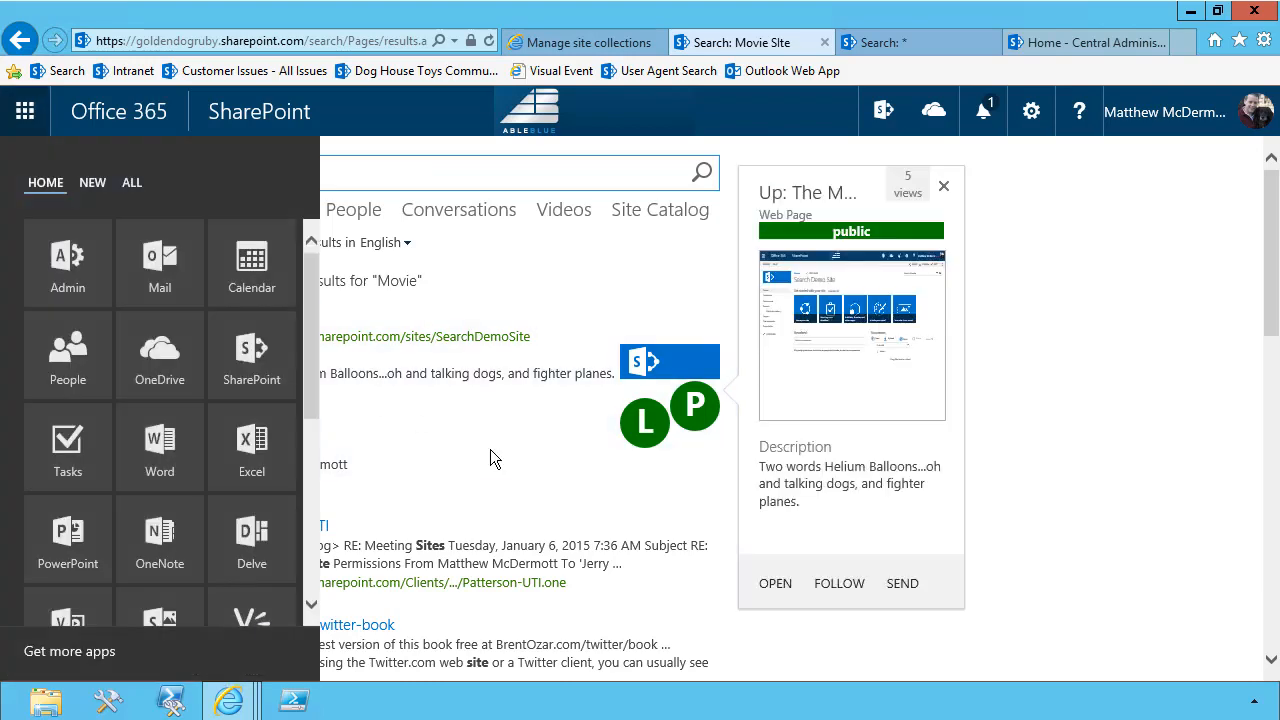
left_click(1032, 112)
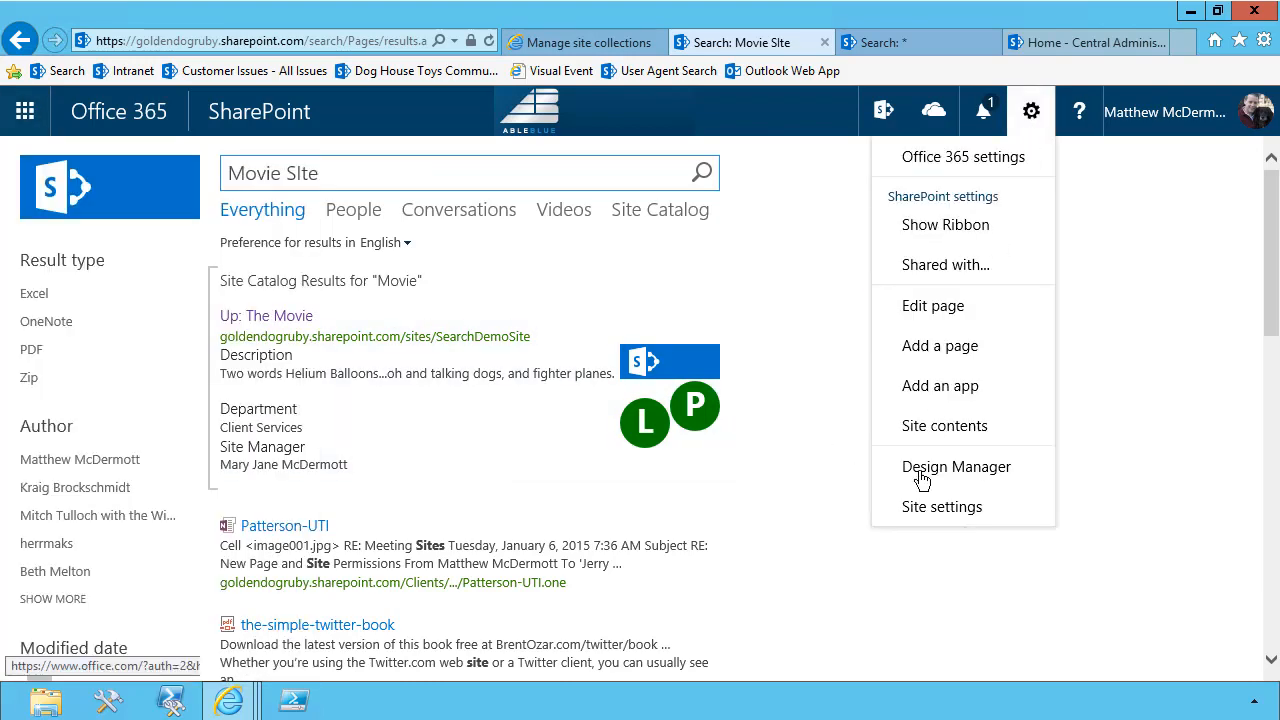
left_click(922, 510)
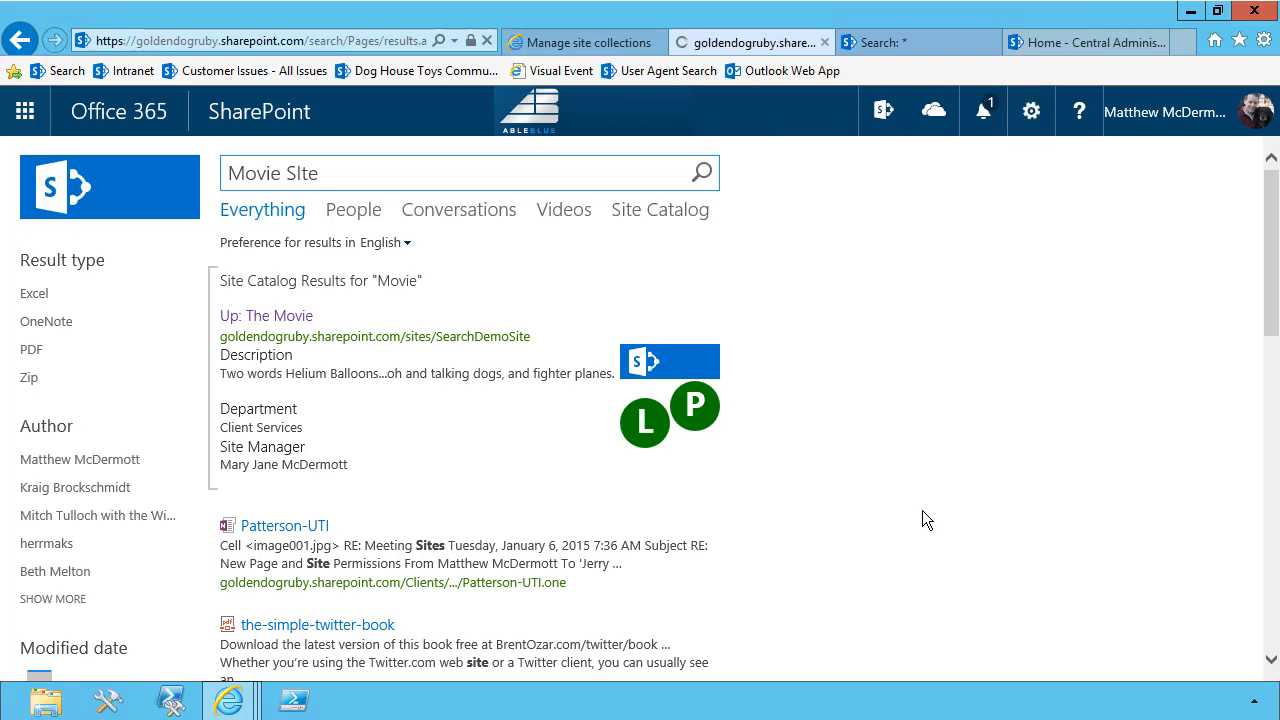
scroll(895, 522, "down", 3)
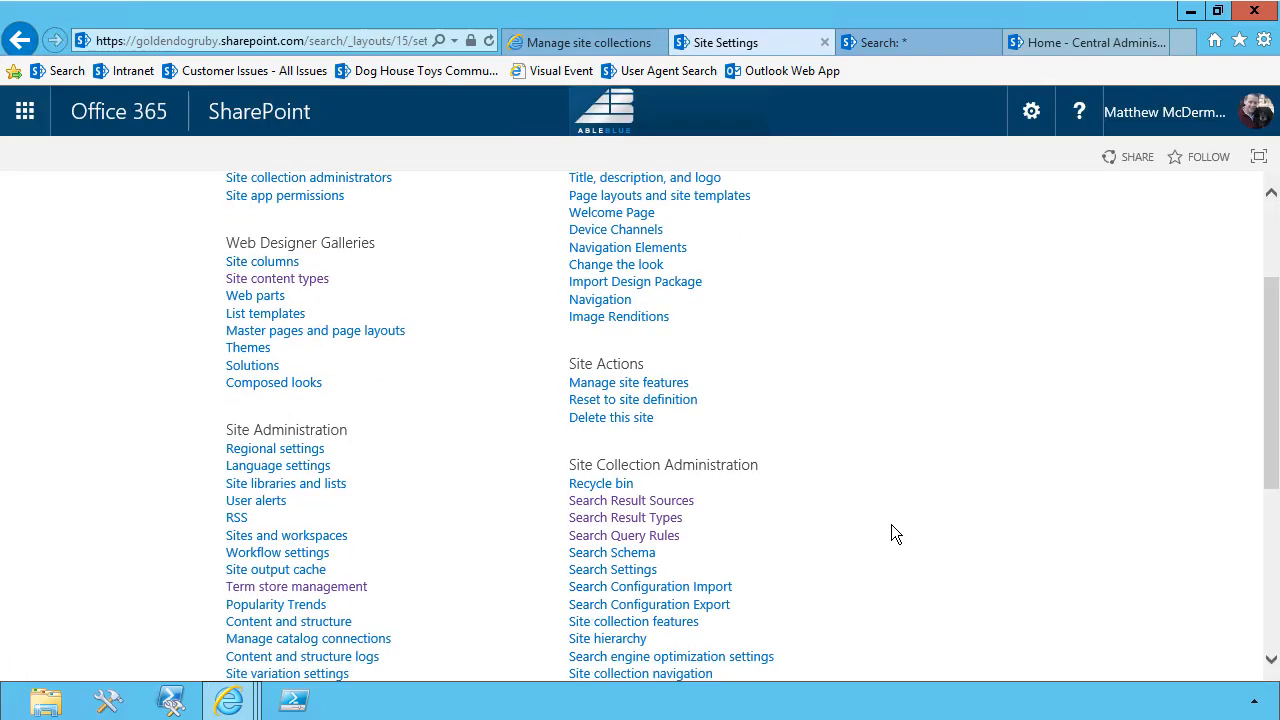
left_click(660, 540)
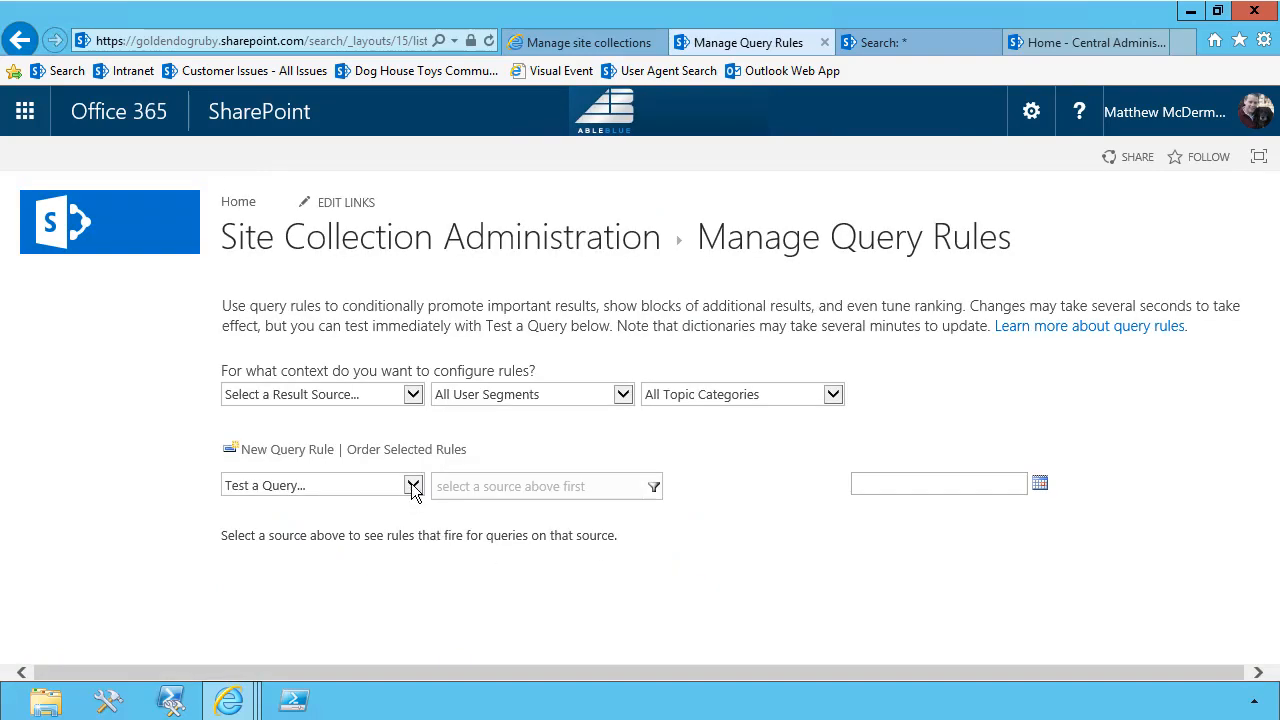
left_click(411, 398)
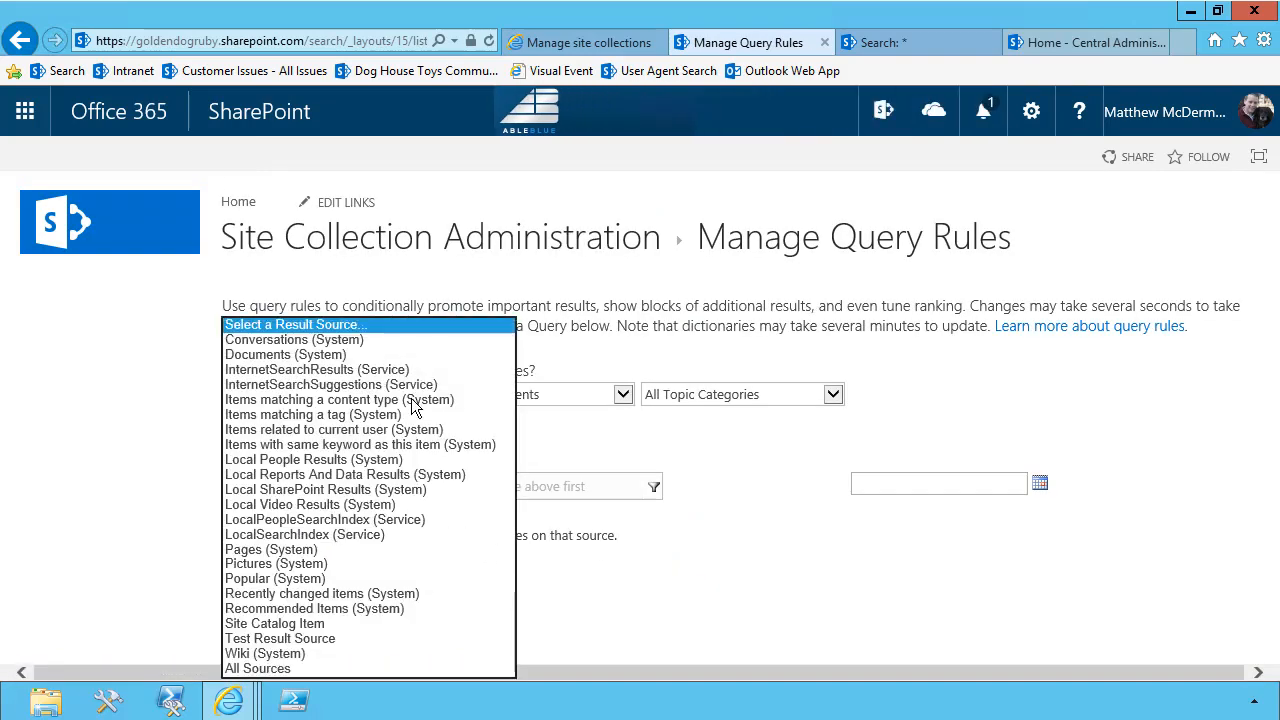
left_click(378, 490)
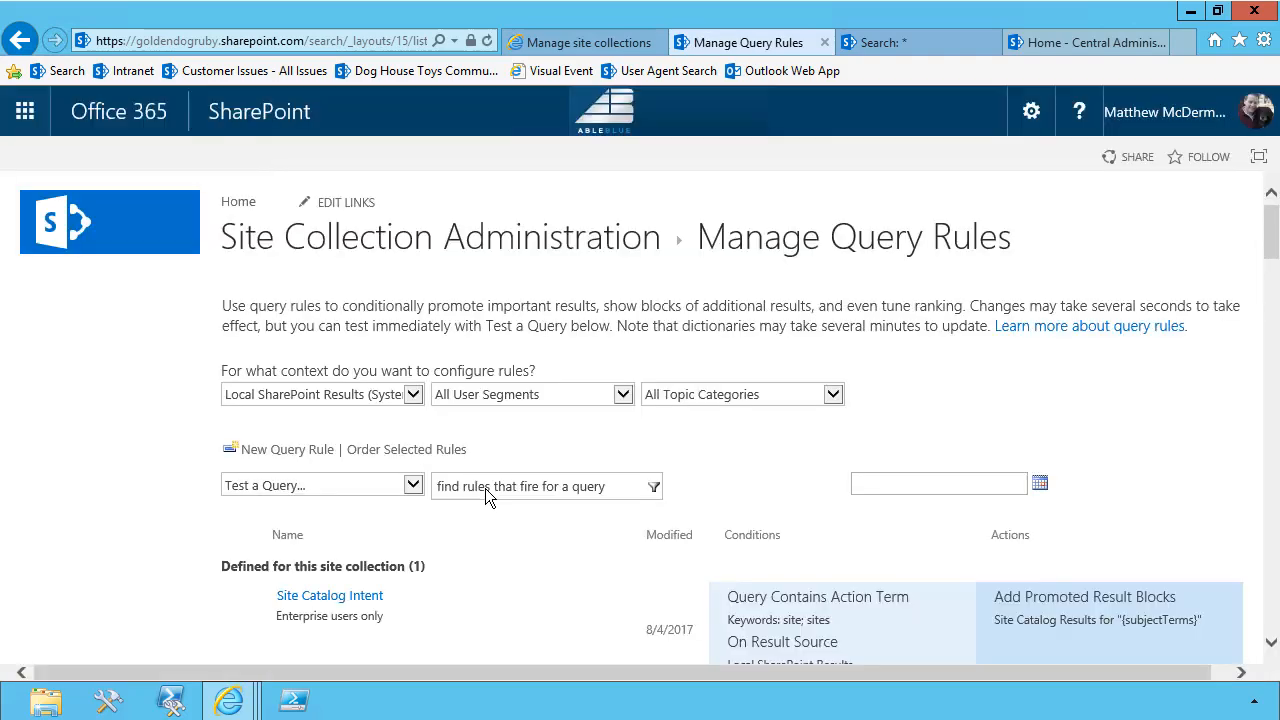
Test which query rules fire for the query "foo site" and review their conditions and actions
left_click(486, 488)
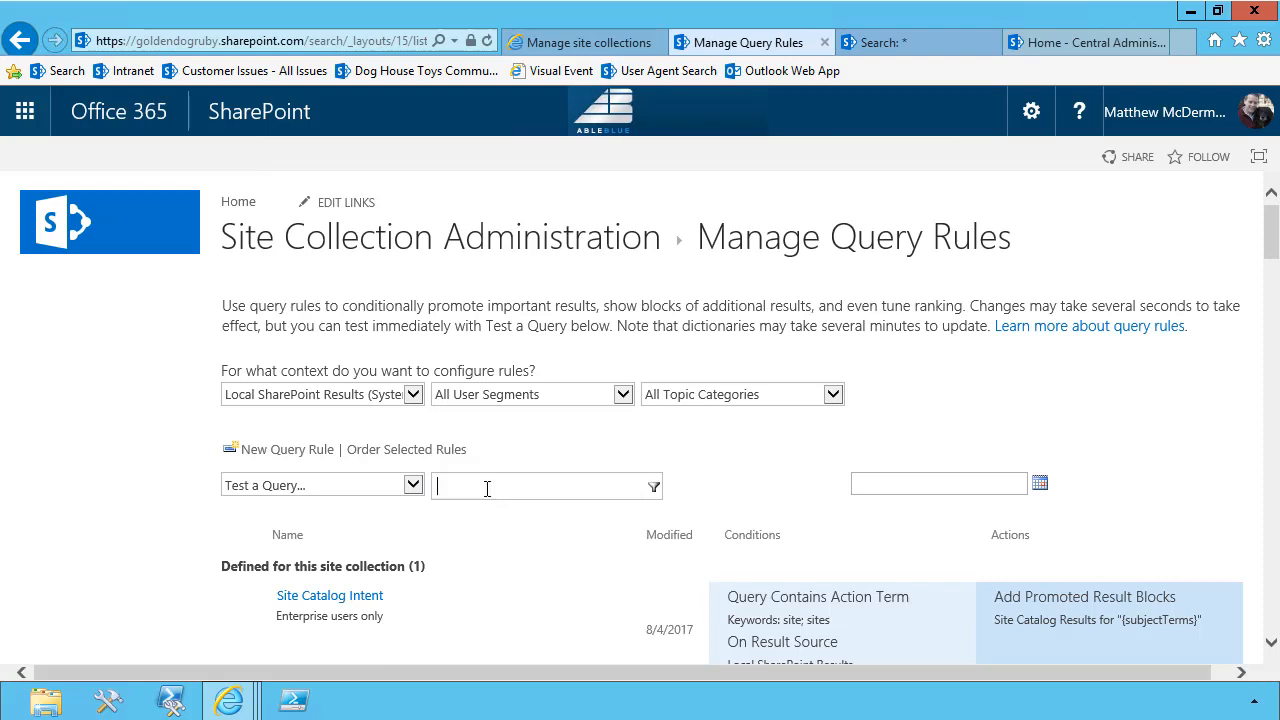
type("foo si")
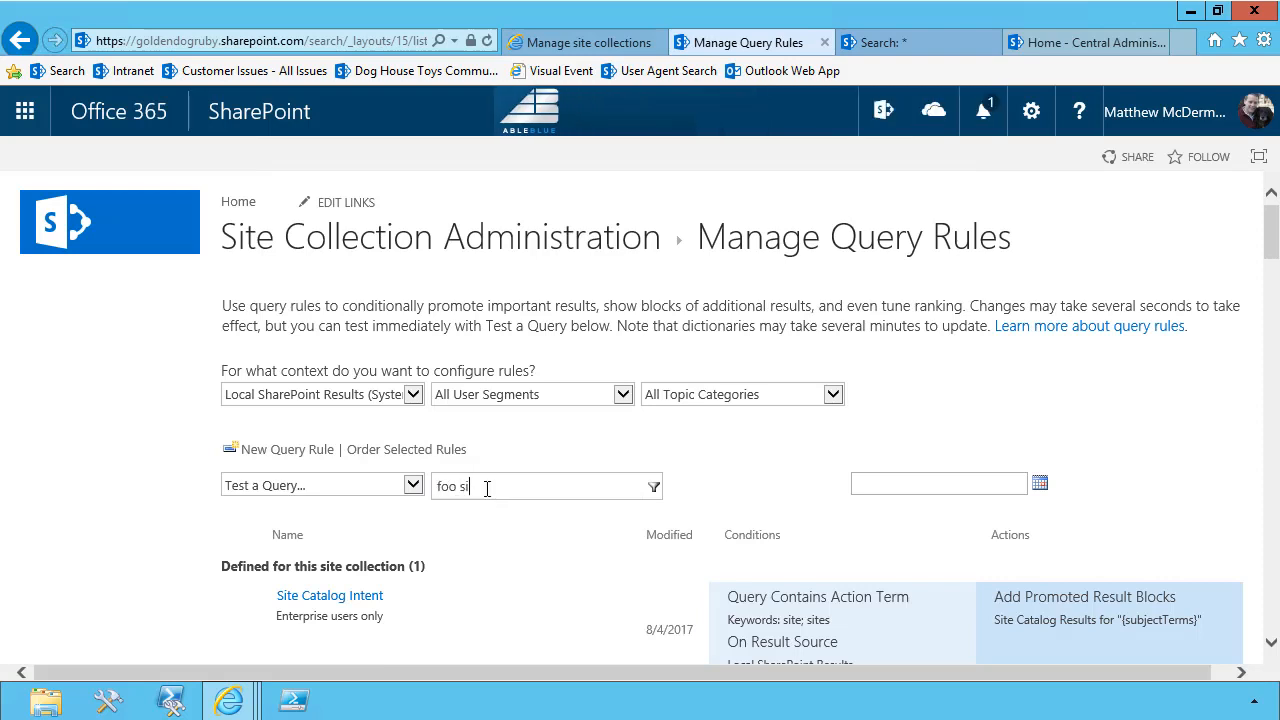
type("te")
key("Return")
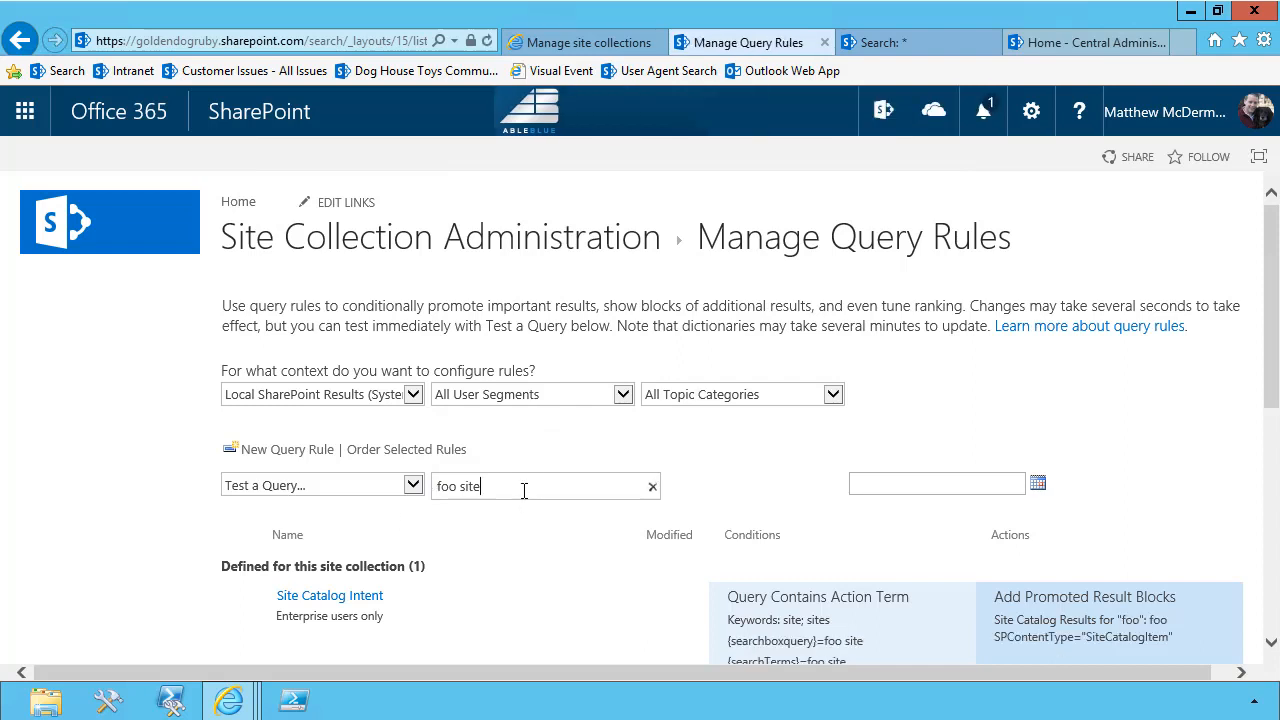
scroll(525, 490, "down", 3)
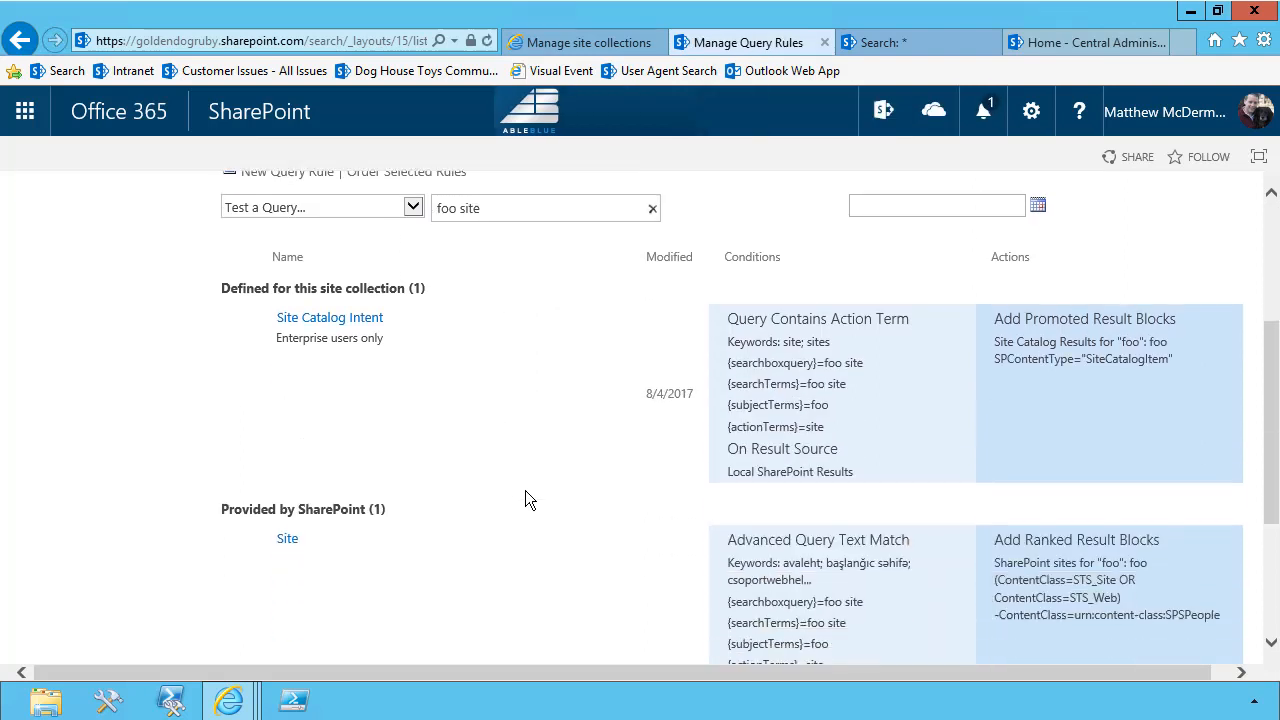
Make the SharePoint-provided Site query rule inactive and check its status in the rule list
left_click(445, 506)
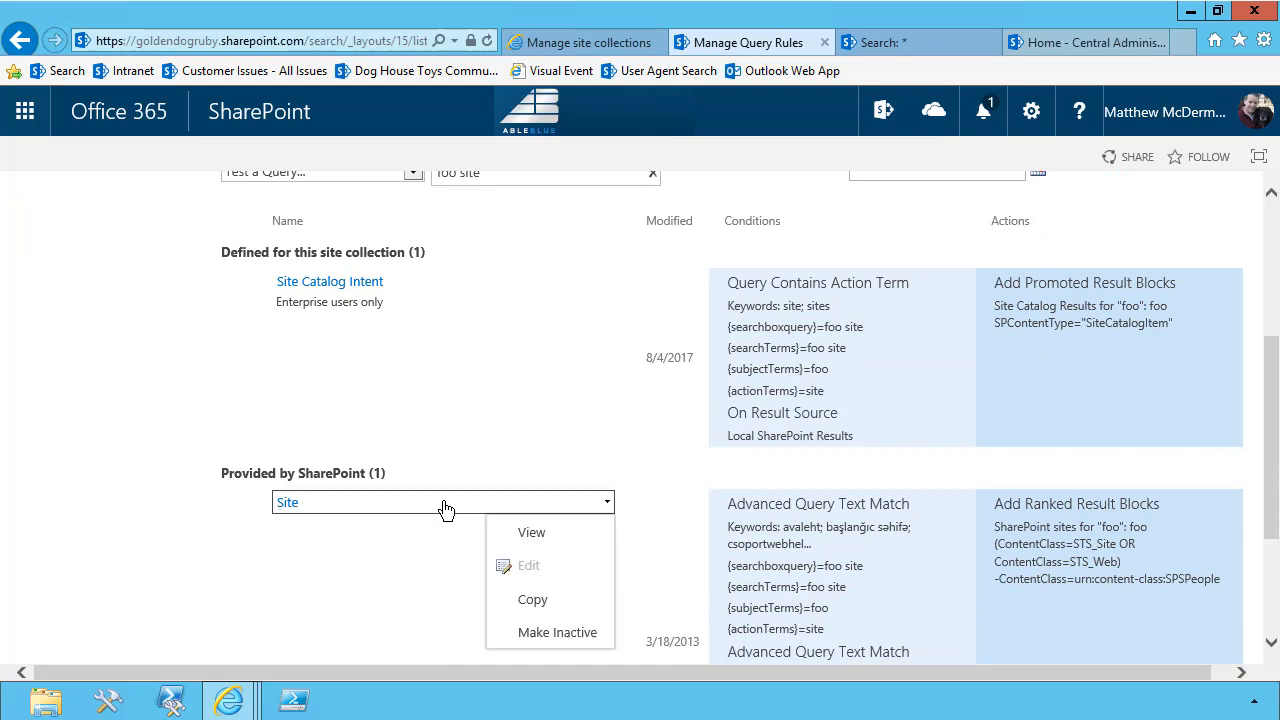
left_click(546, 640)
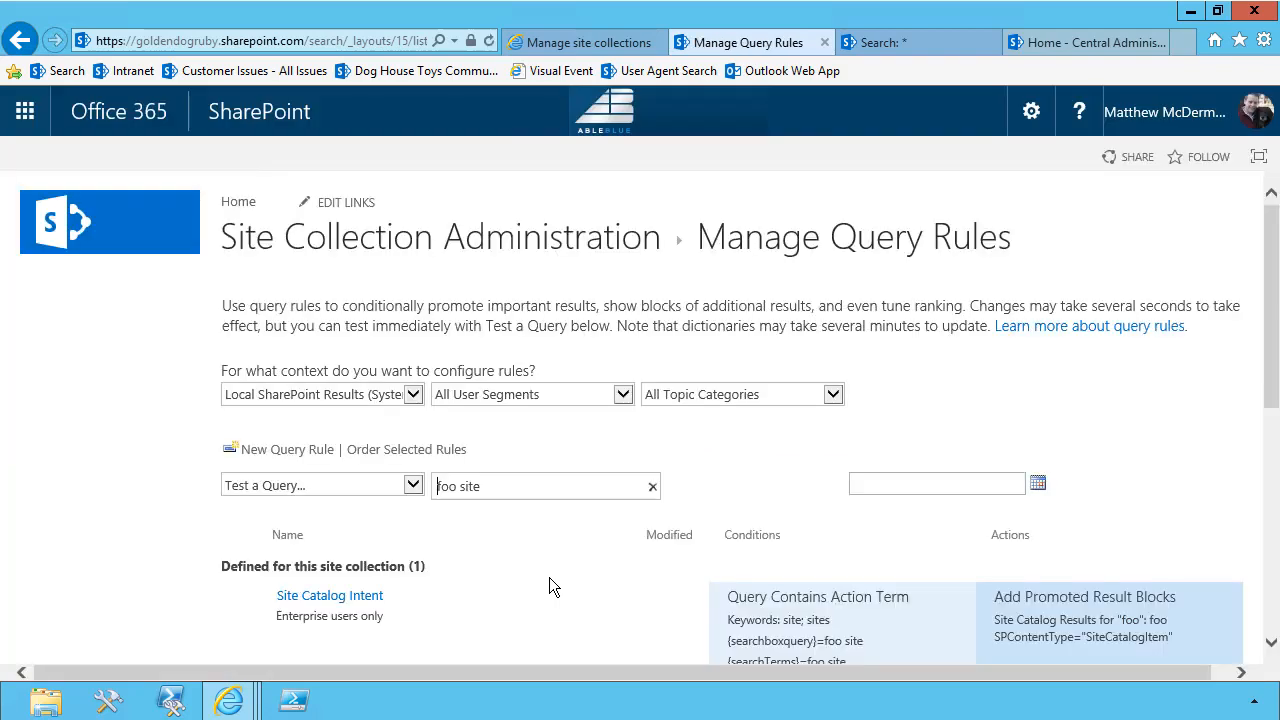
scroll(549, 577, "down", 5)
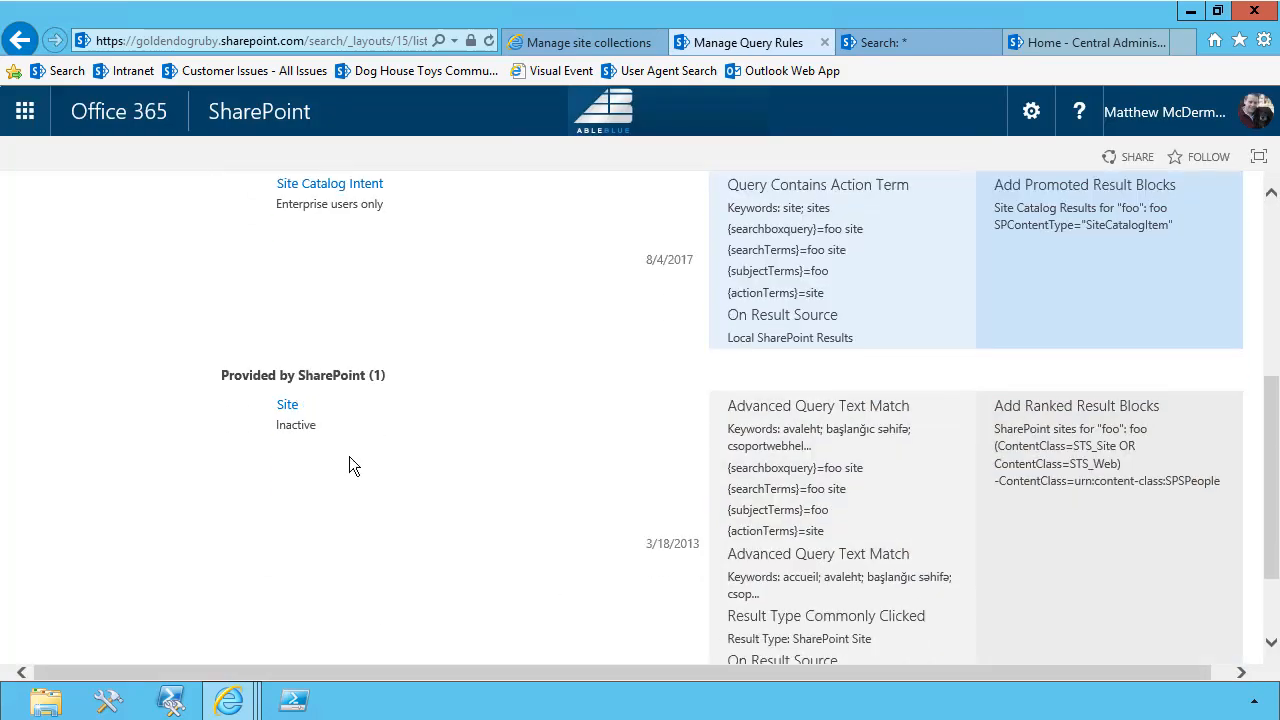
scroll(555, 473, "up", 5)
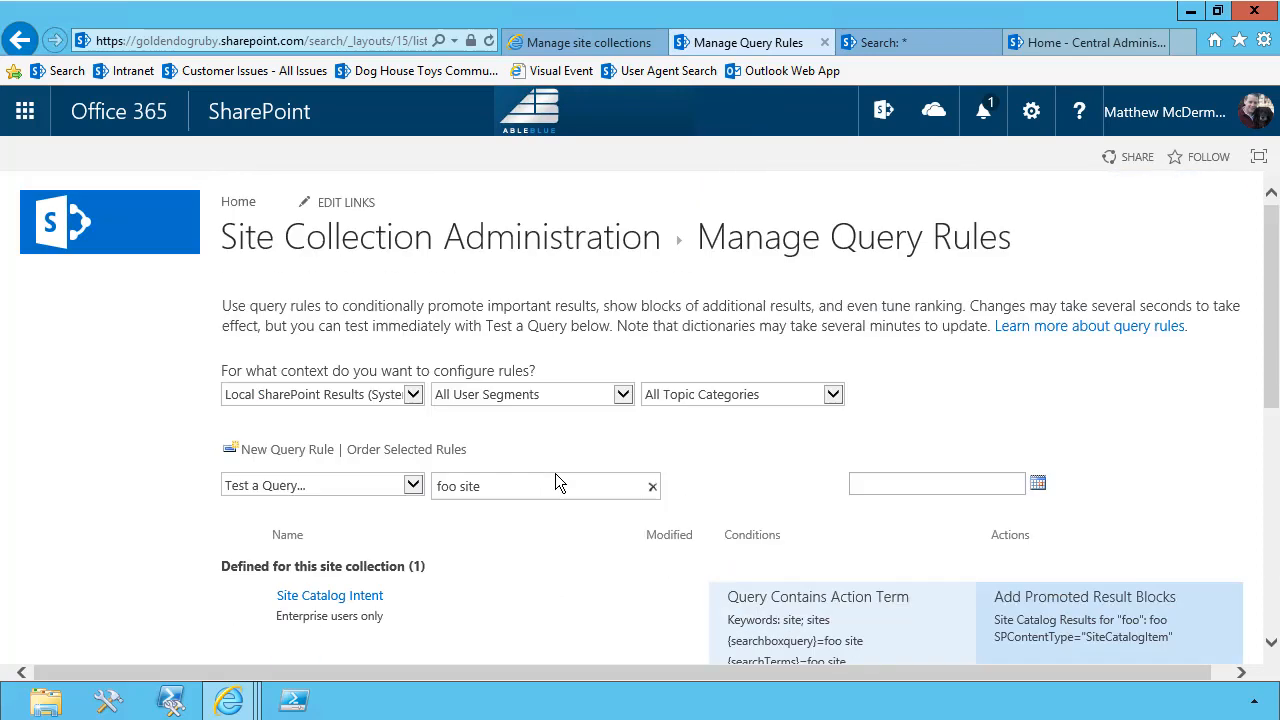
Return to the search center home page and search for "Galaxy Site"
left_click(101, 250)
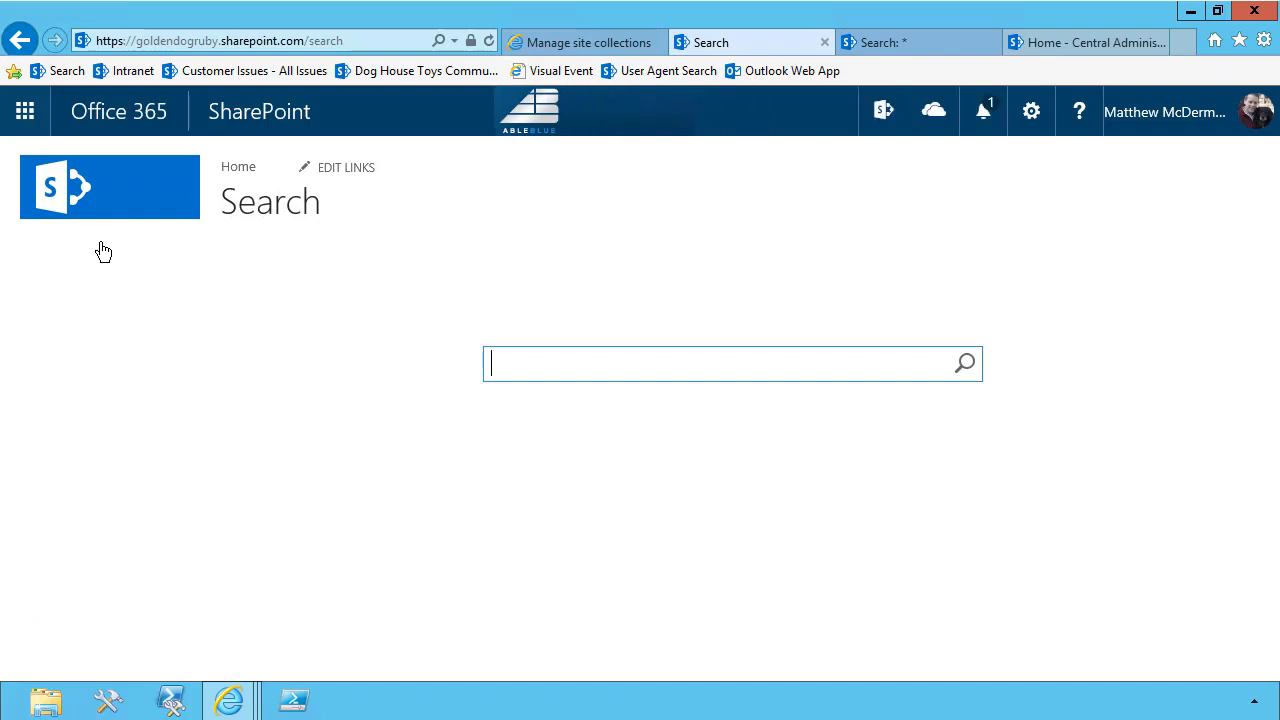
type("Galaxy SIte")
key("Return")
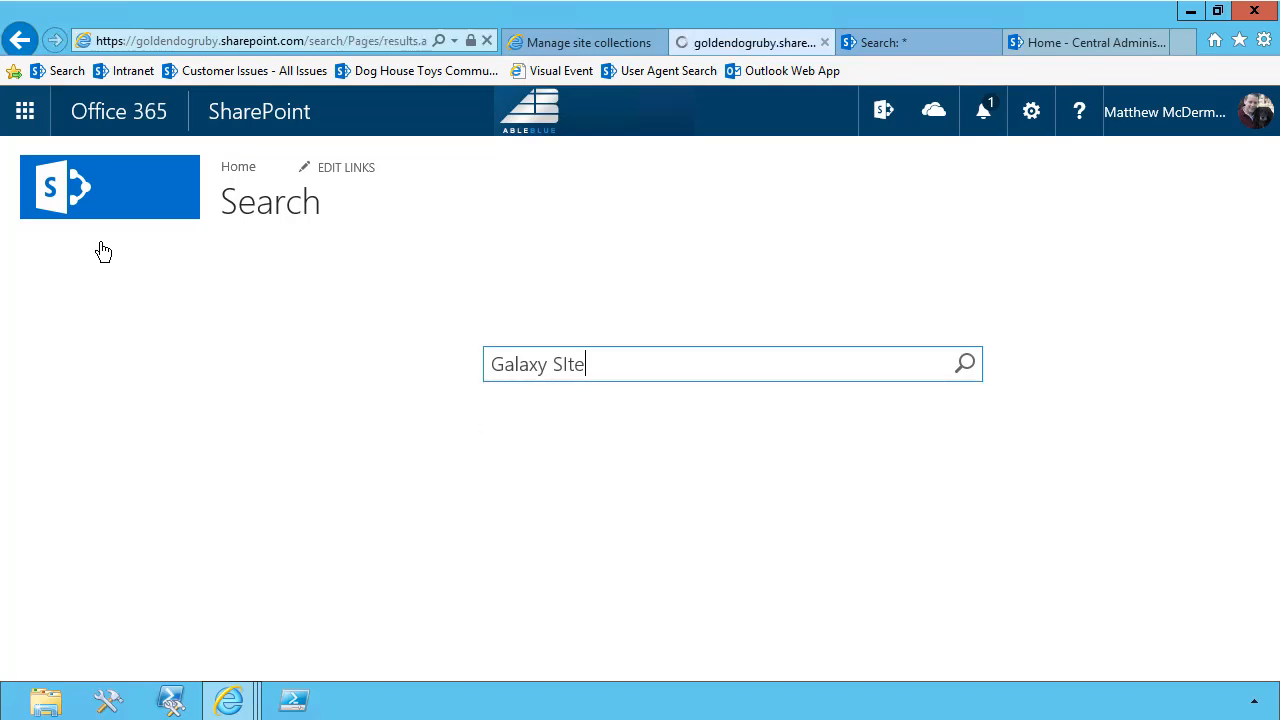
Search for "Project Site" and review the Site Catalog result block and the ordinary results beneath it
left_click_drag(388, 182, 157, 177)
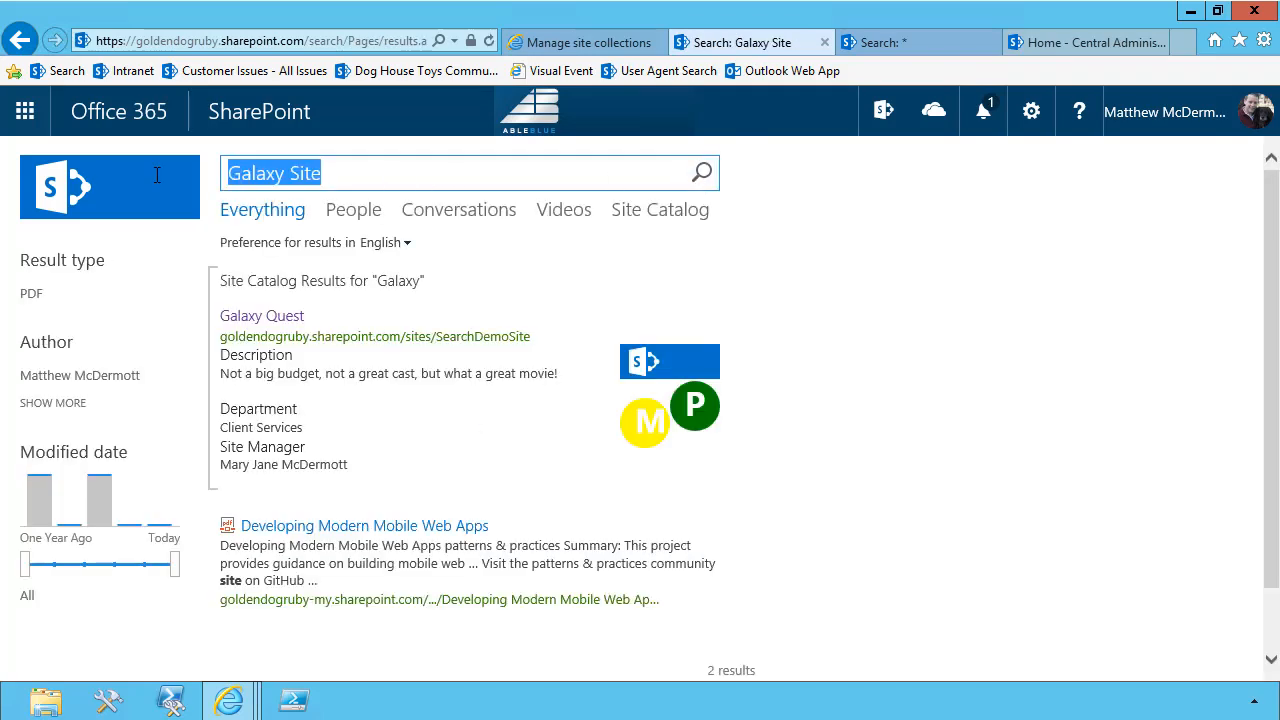
type("Proje")
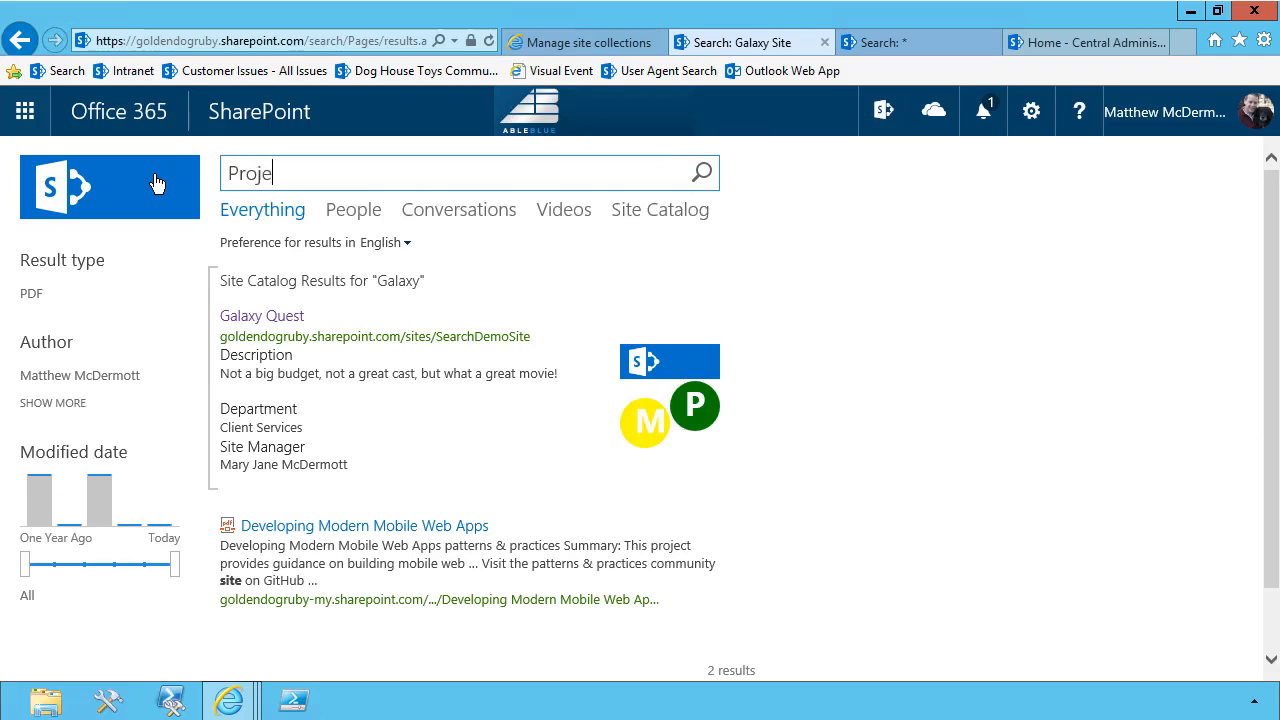
type("ct Site")
key("Return")
scroll(254, 374, "down", 3)
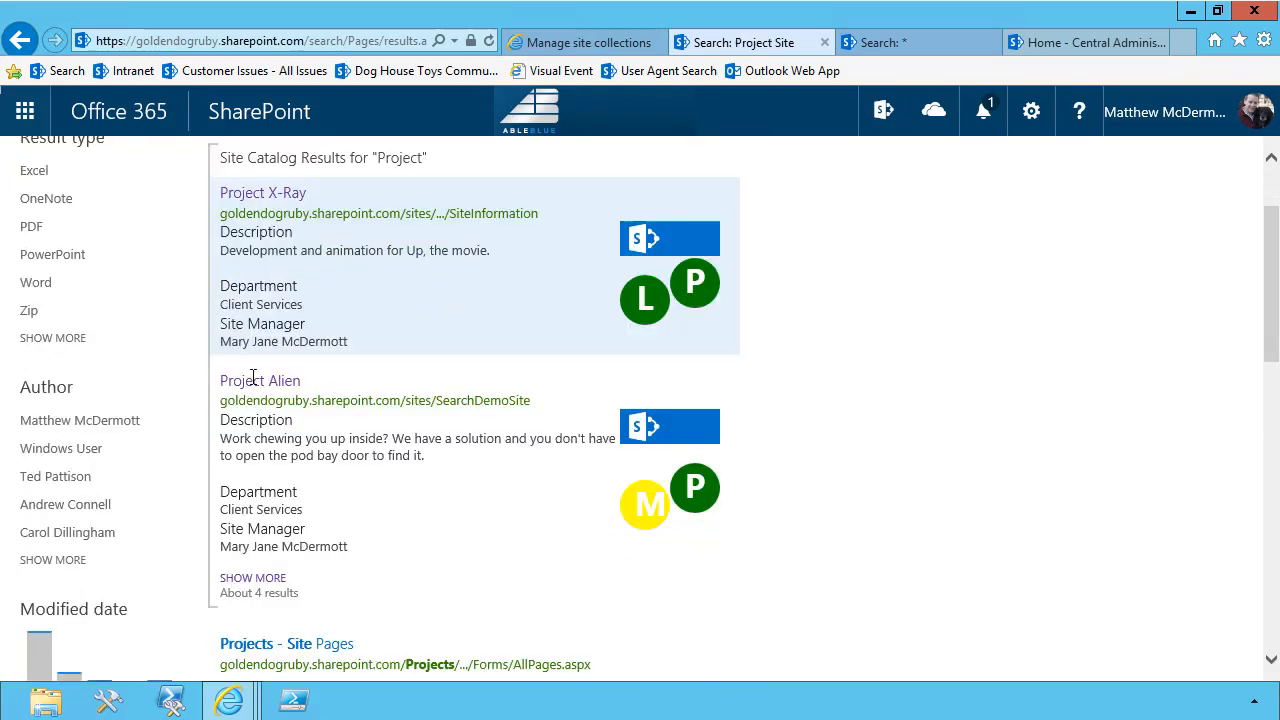
scroll(253, 557, "down", 3)
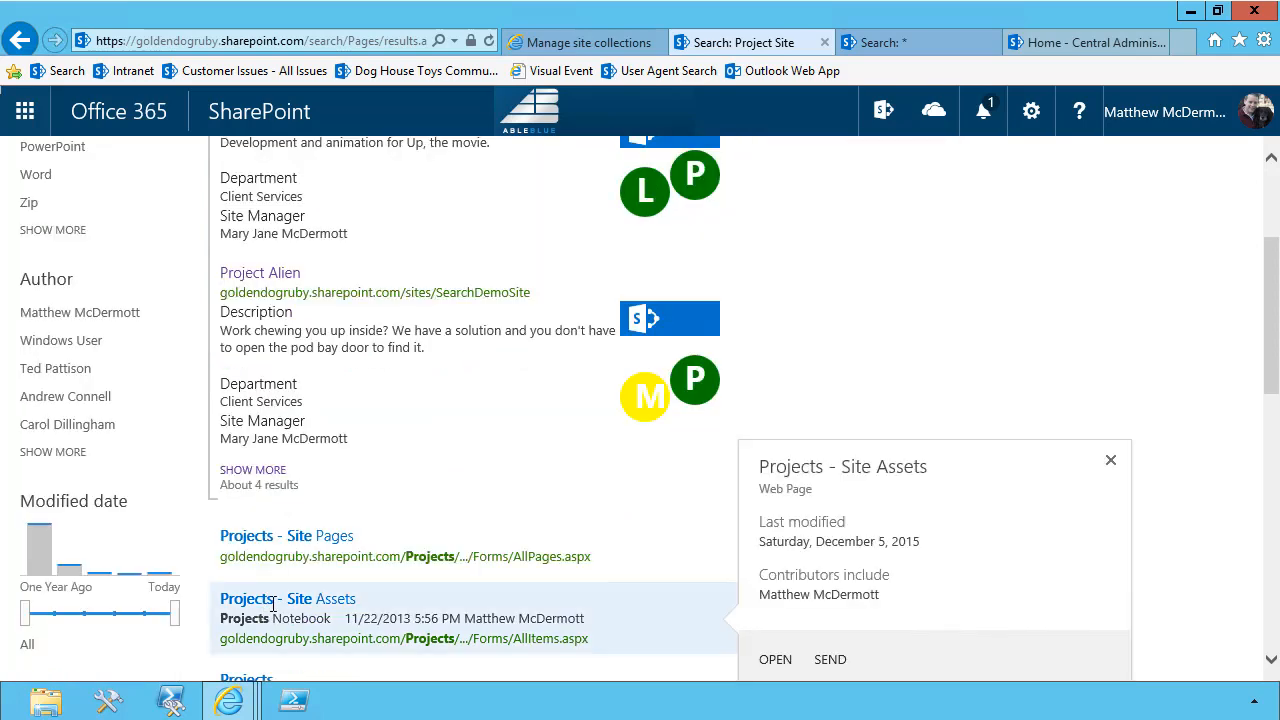
scroll(191, 603, "up", 6)
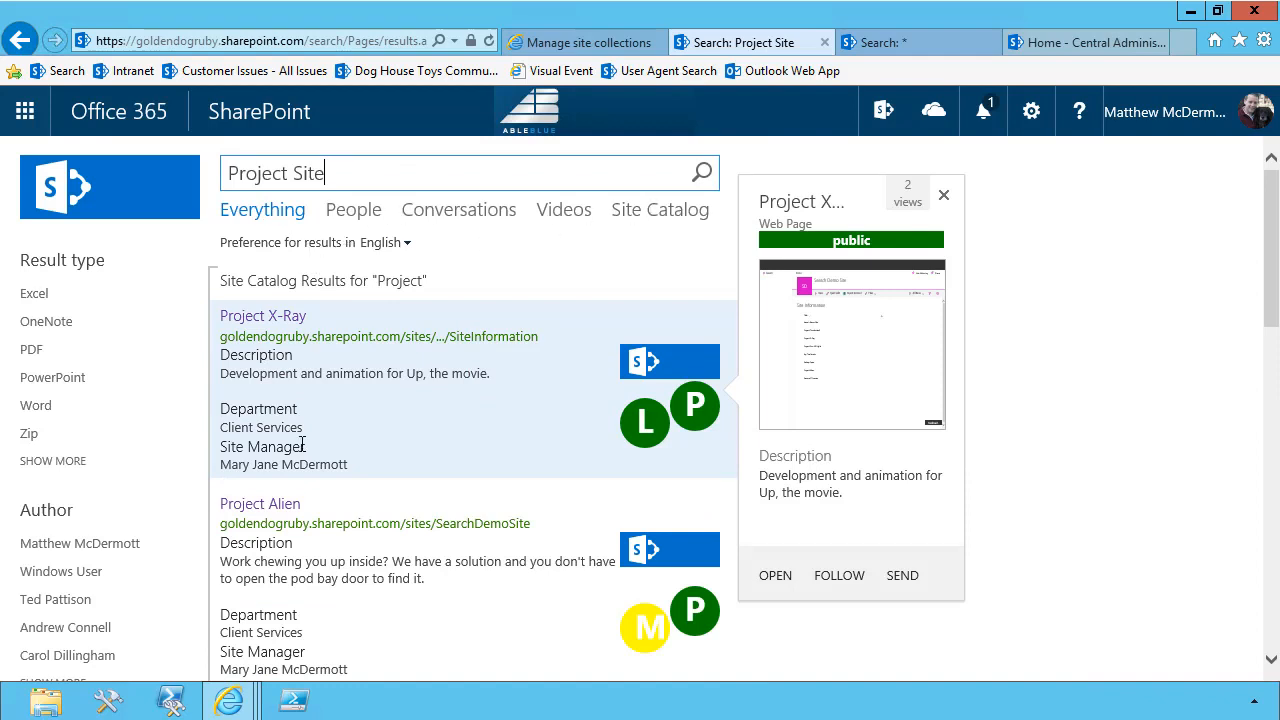
Preview the Project Alien result and the project pages below the block, then show more results for the Site Catalog block
scroll(332, 463, "down", 1)
mouse_move(366, 612)
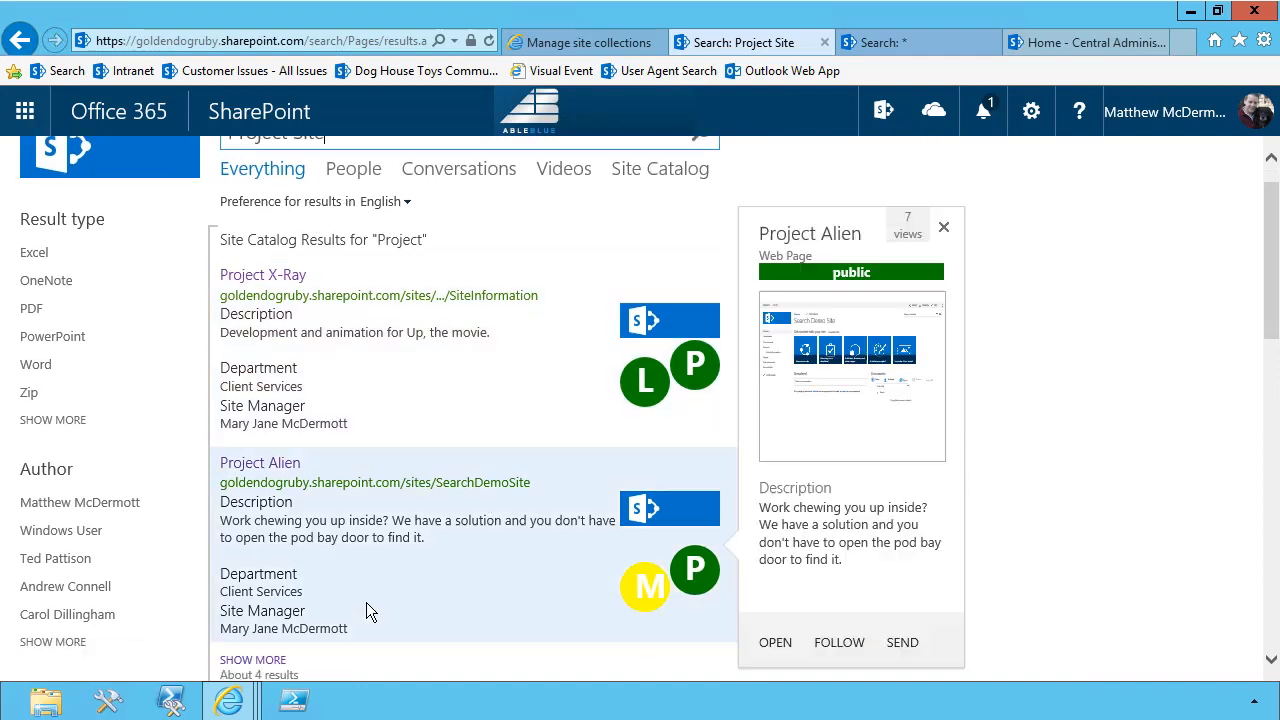
scroll(258, 670, "down", 3)
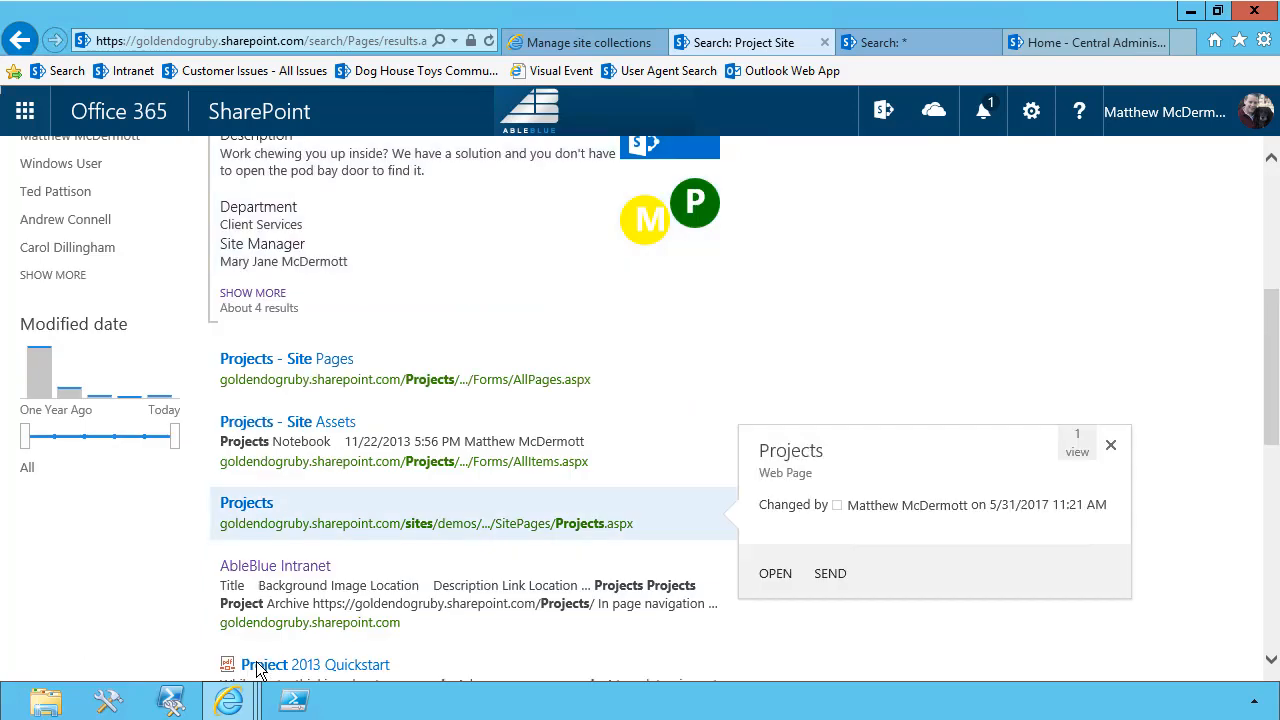
scroll(323, 277, "down", 2)
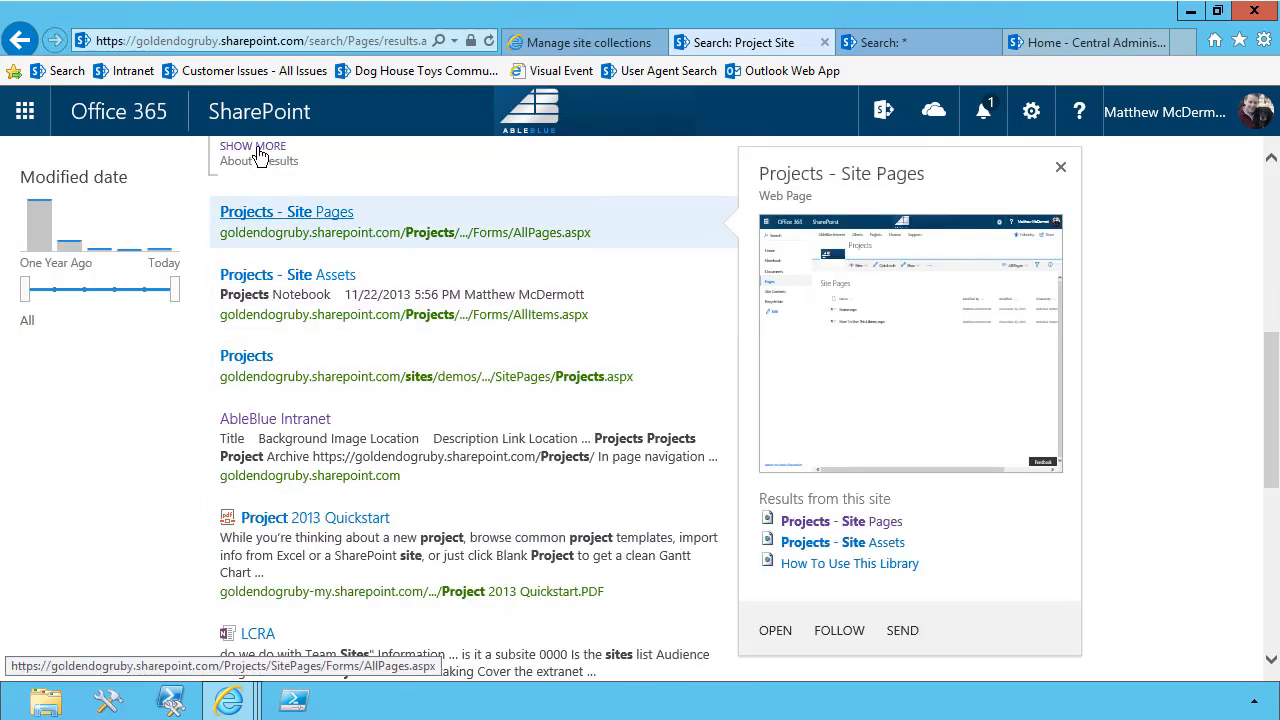
left_click(255, 147)
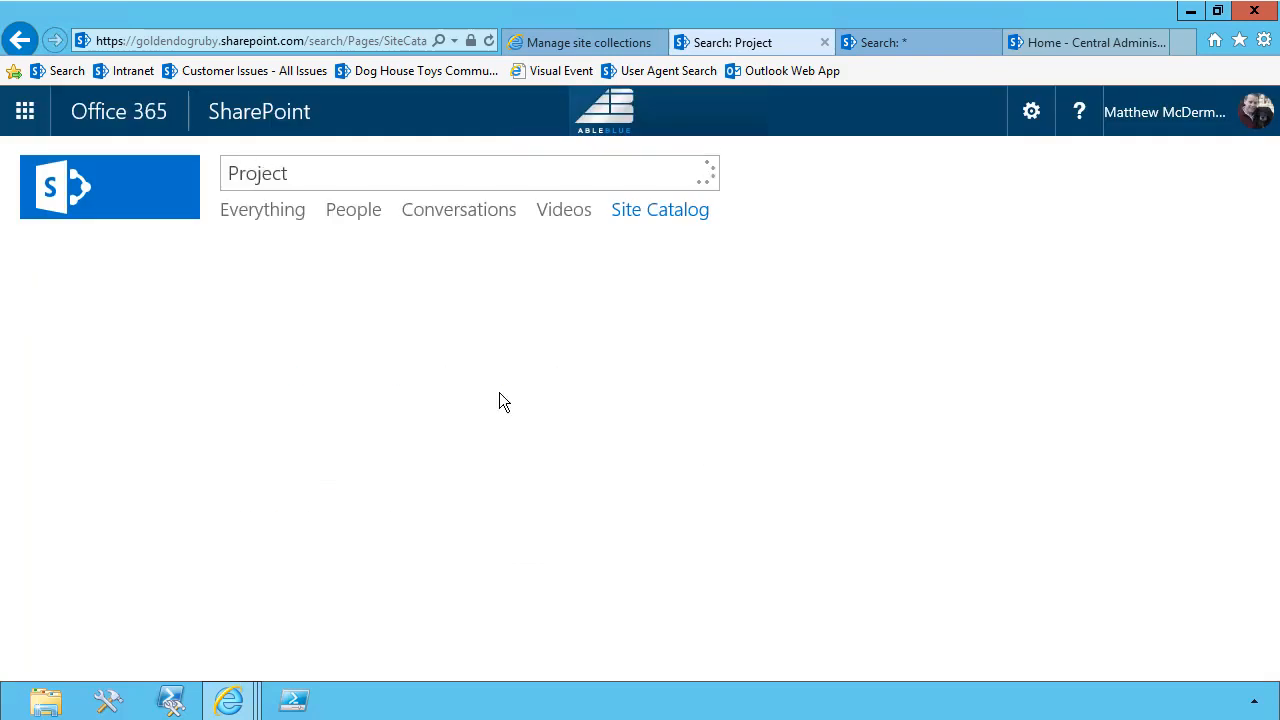
mouse_move(499, 392)
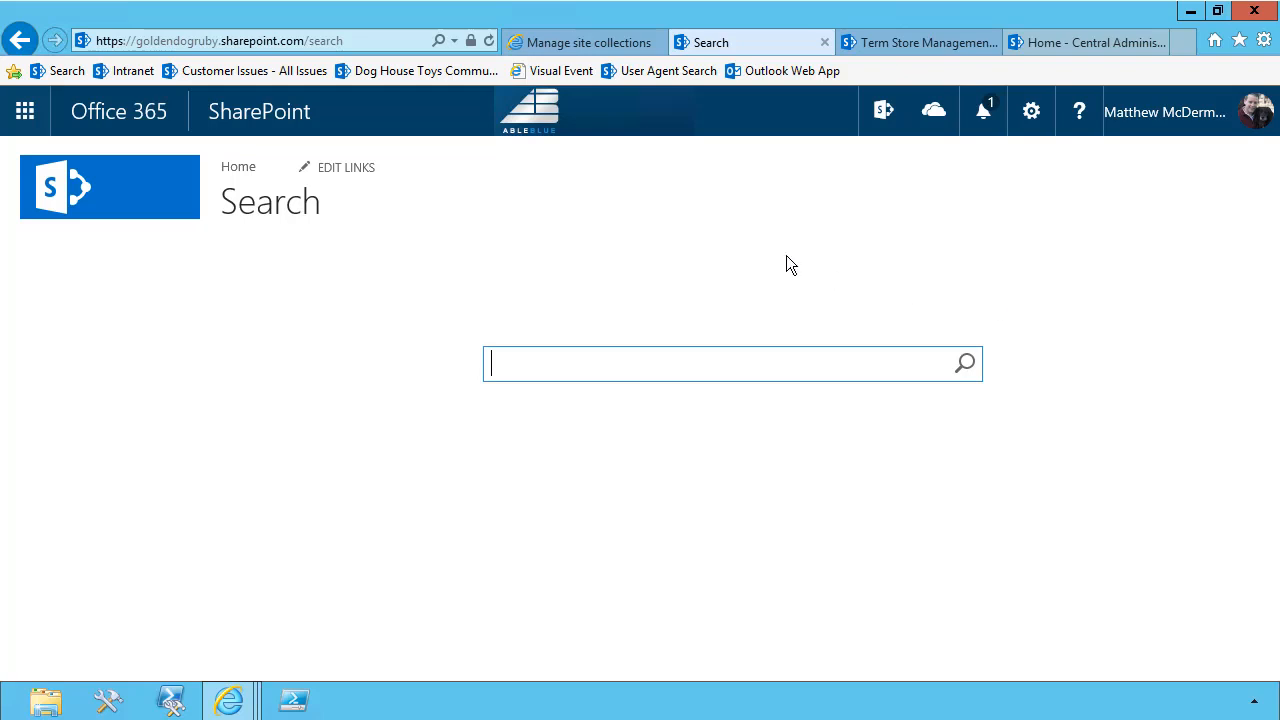
In the Term Store Management Tool, expand the Site Classification group and its Site Classification and Site Department term sets
left_click(878, 42)
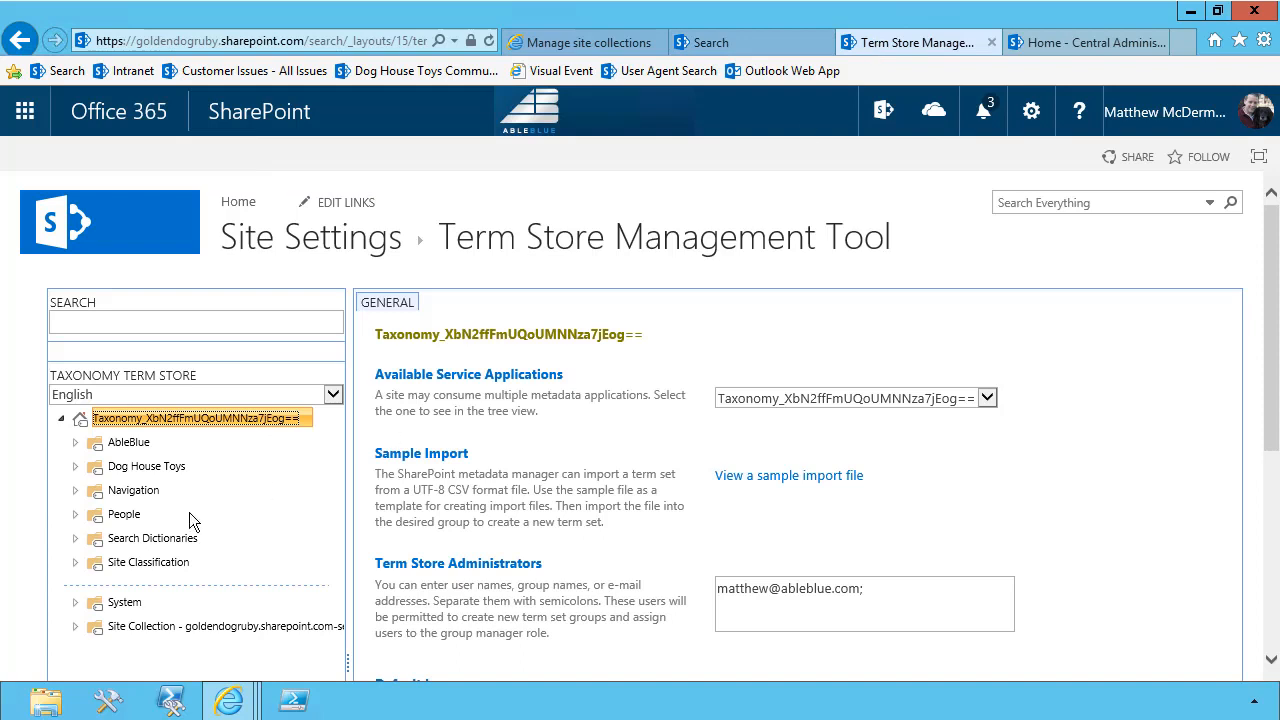
left_click(76, 562)
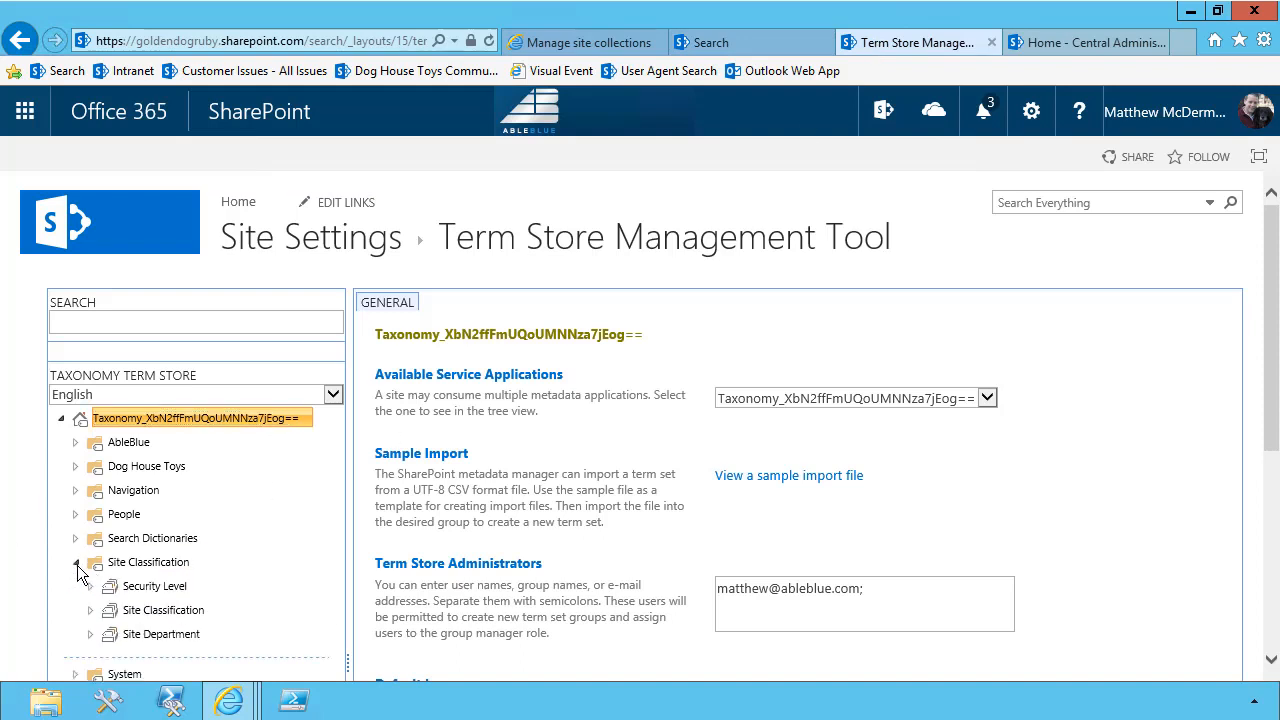
scroll(77, 566, "down", 2)
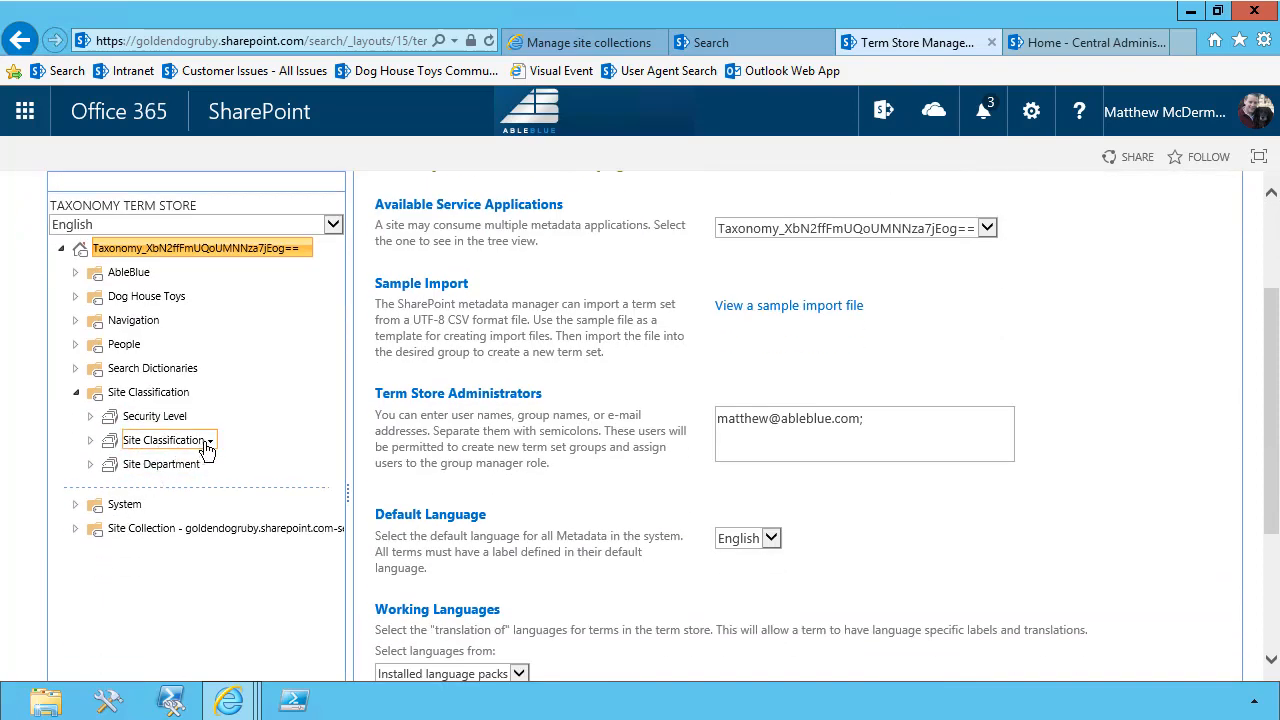
left_click(89, 440)
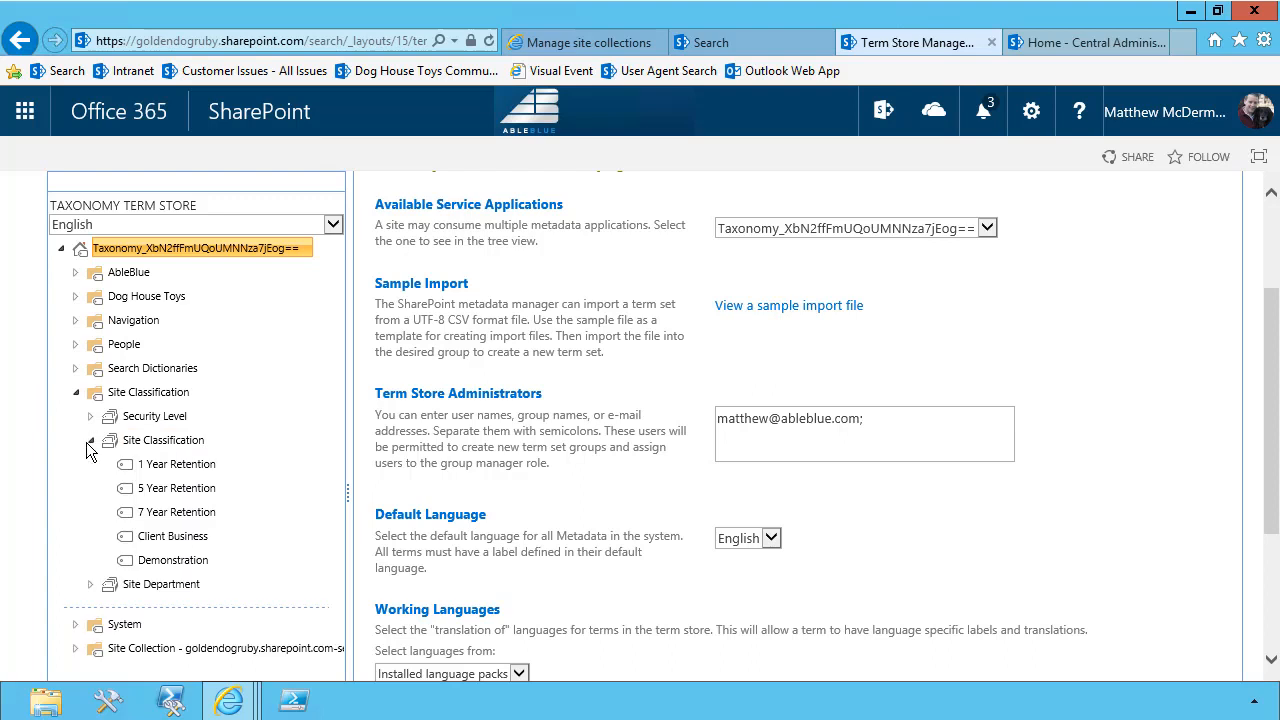
scroll(86, 442, "down", 2)
left_click(90, 413)
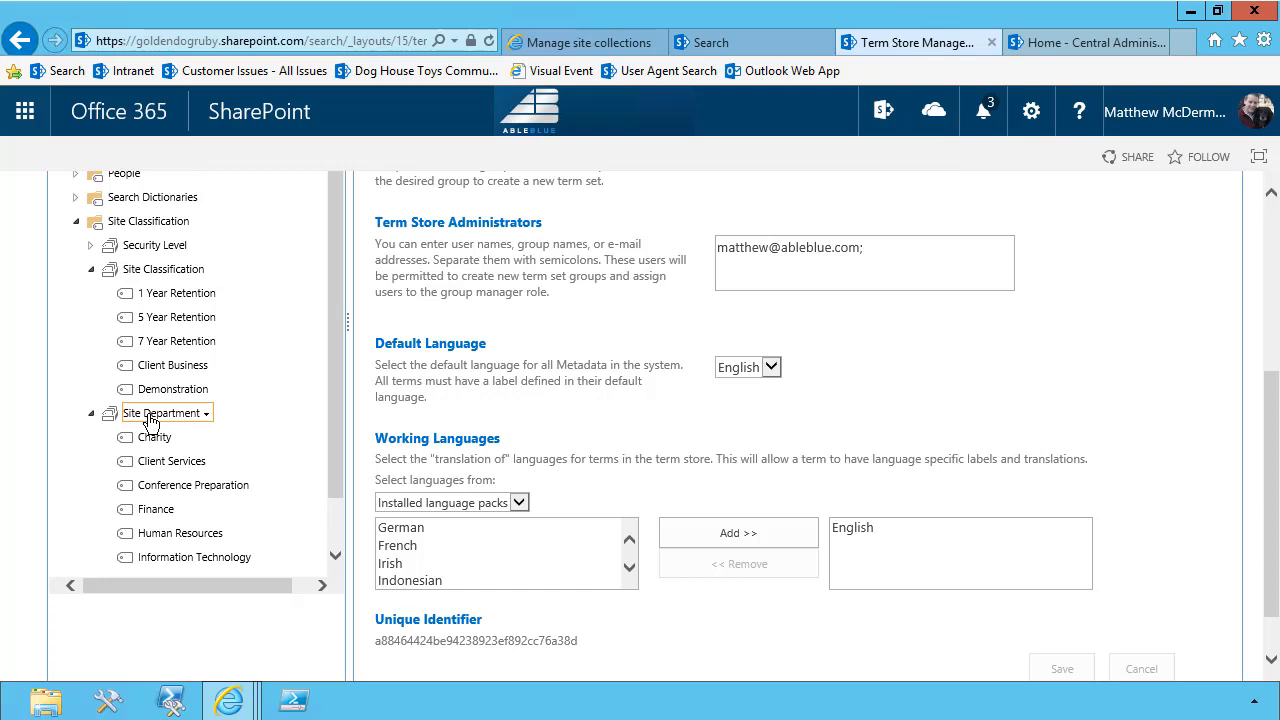
Return to the search center, search for * and switch to the Site Catalog results
left_click(725, 41)
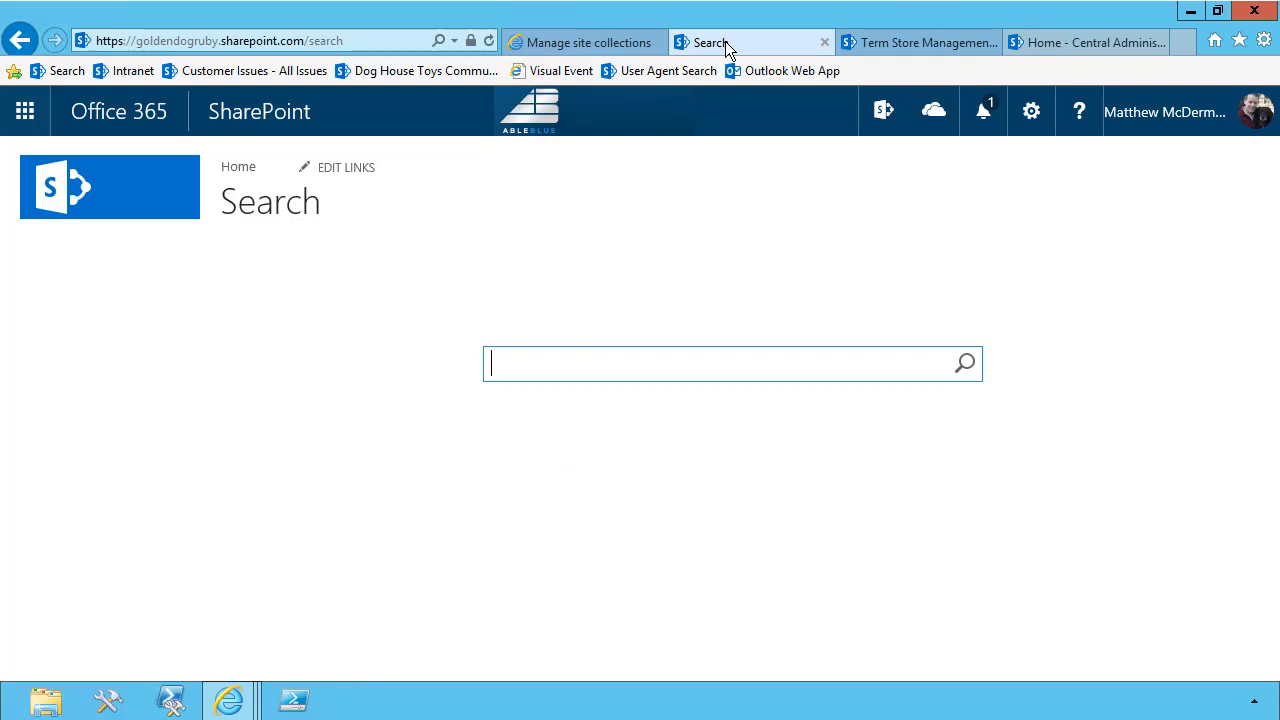
type("*")
left_click(963, 364)
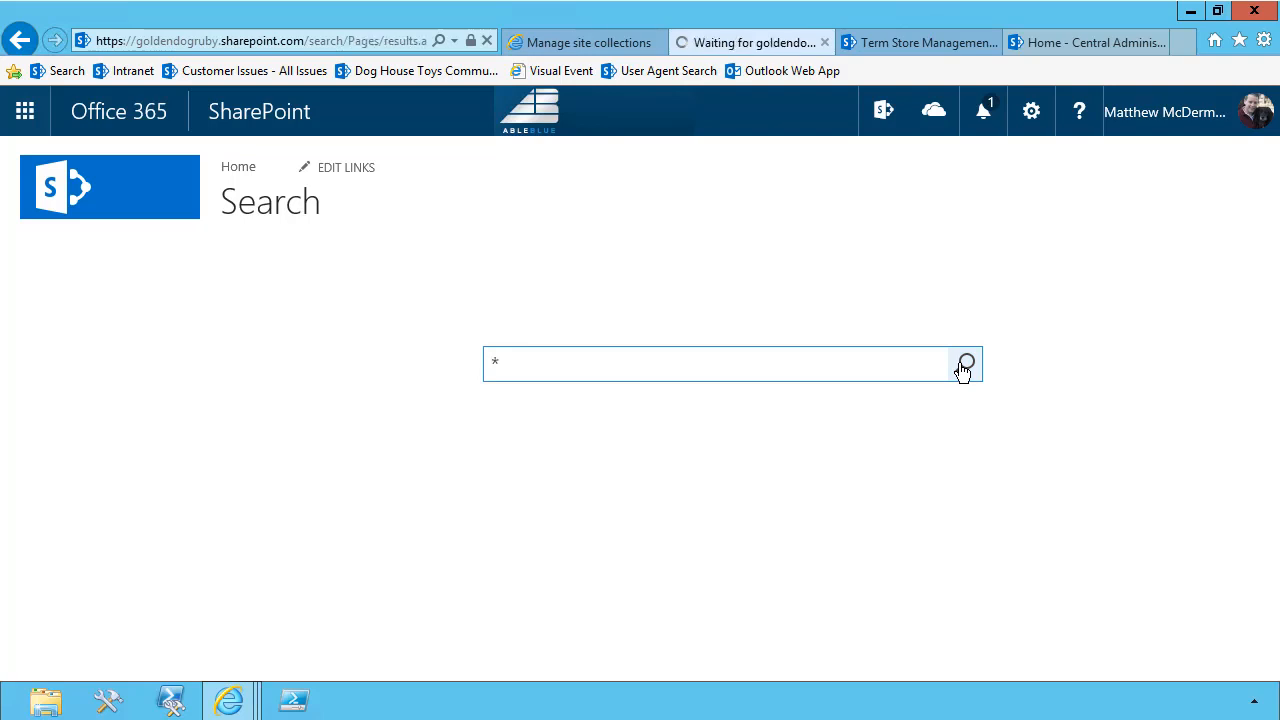
left_click(658, 220)
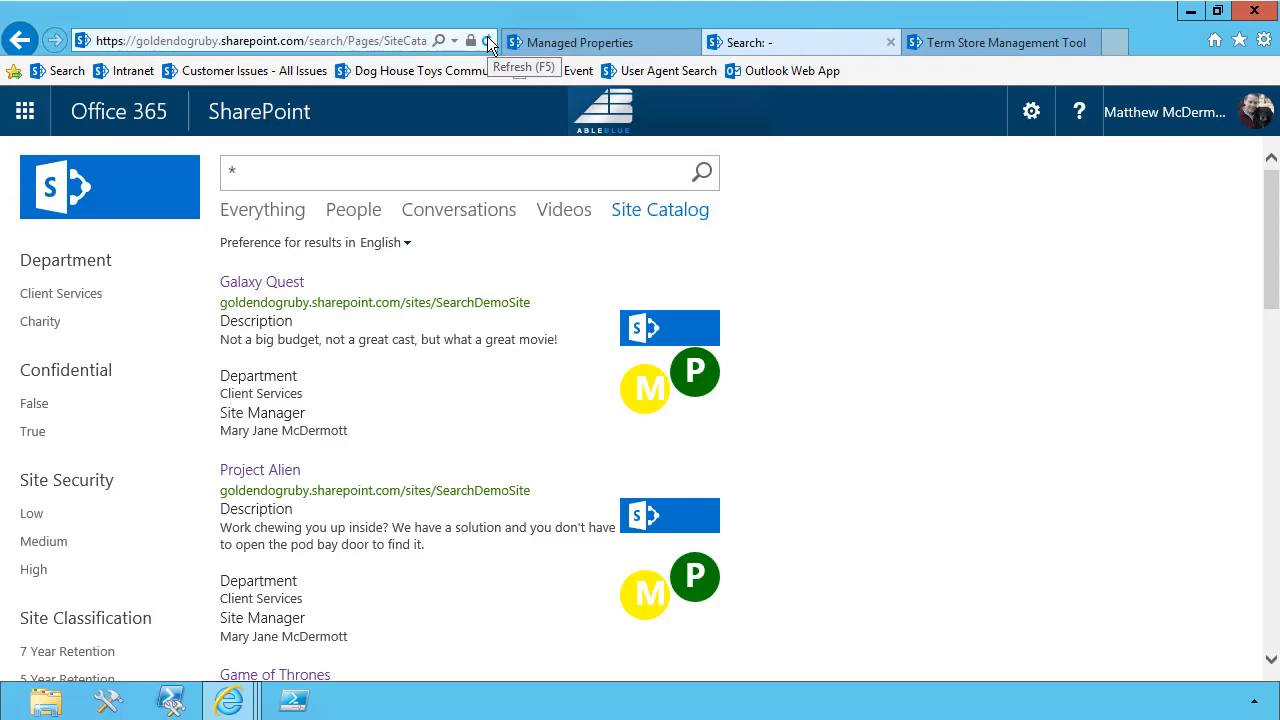
Refine the Site Catalog results by the Charity department and then by Client Services, clearing each refinement after viewing it
left_click(41, 325)
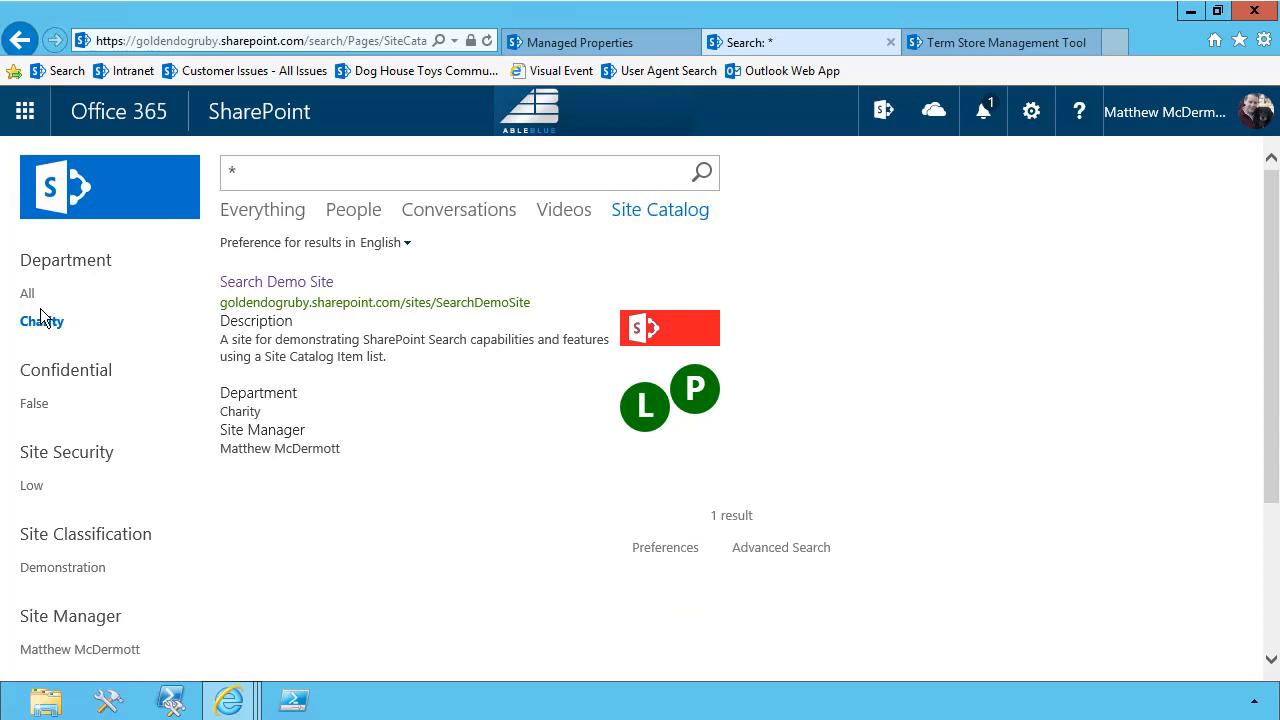
left_click(30, 297)
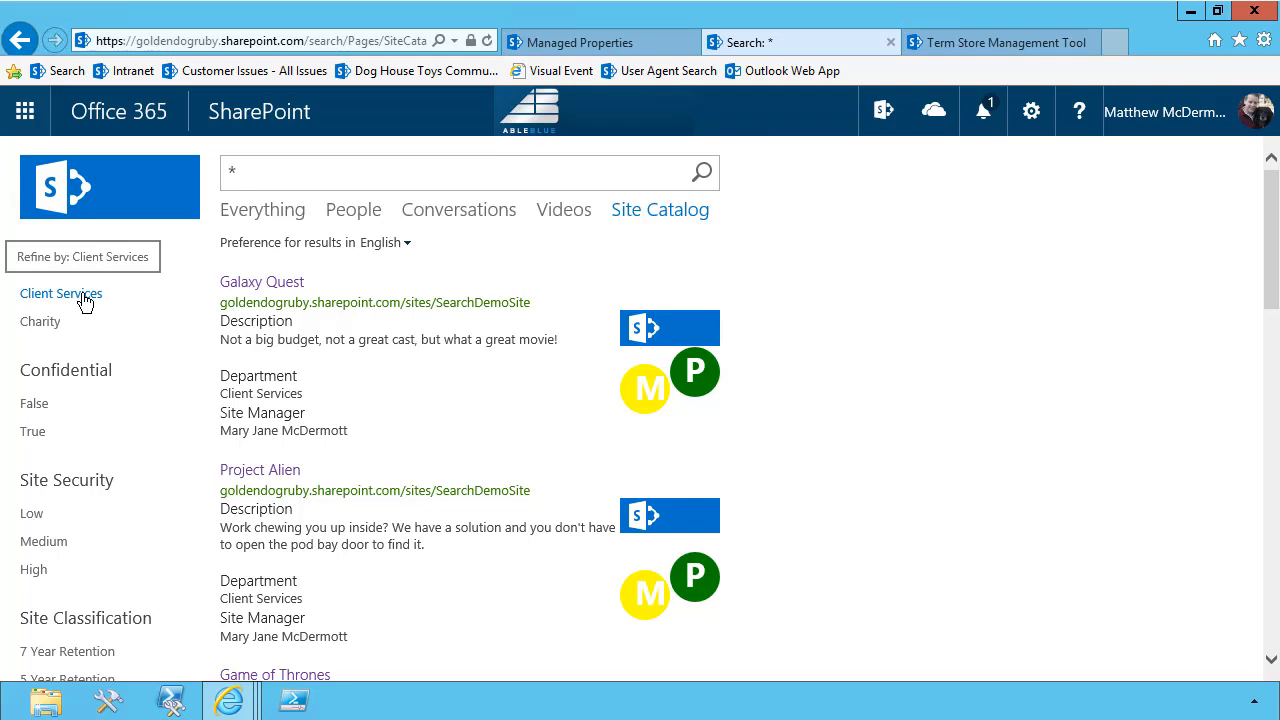
left_click(85, 295)
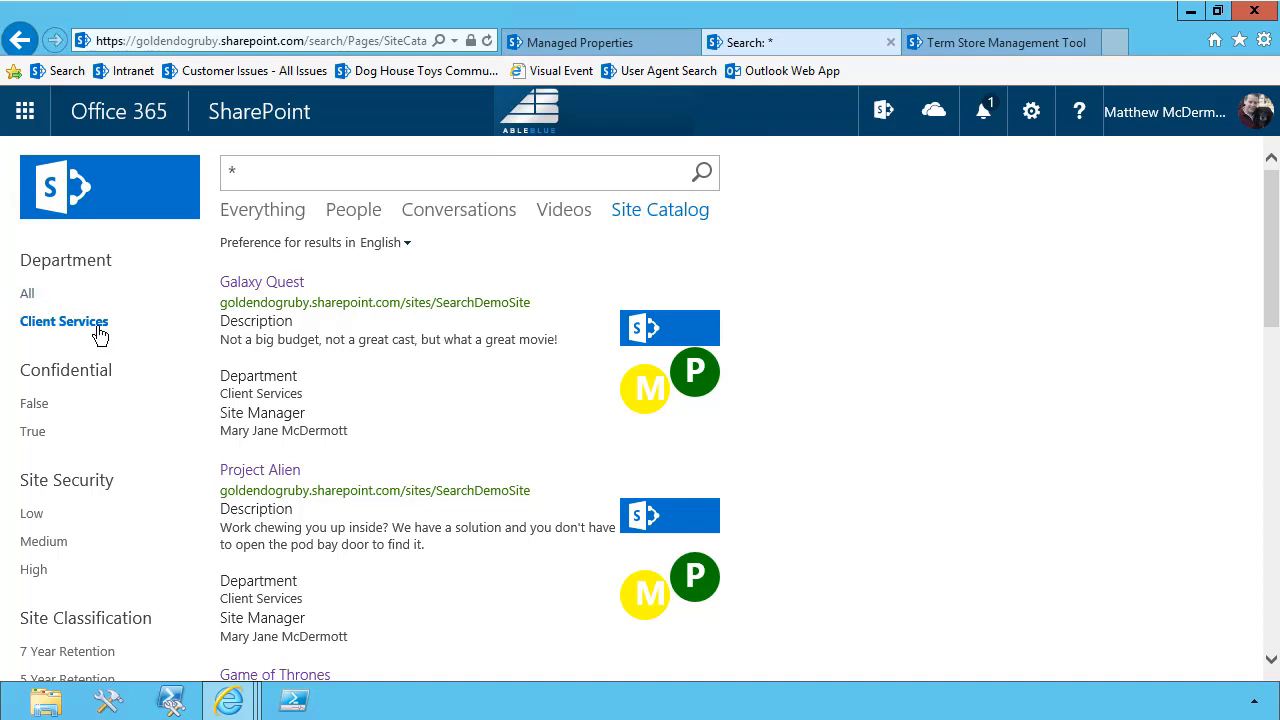
left_click(98, 328)
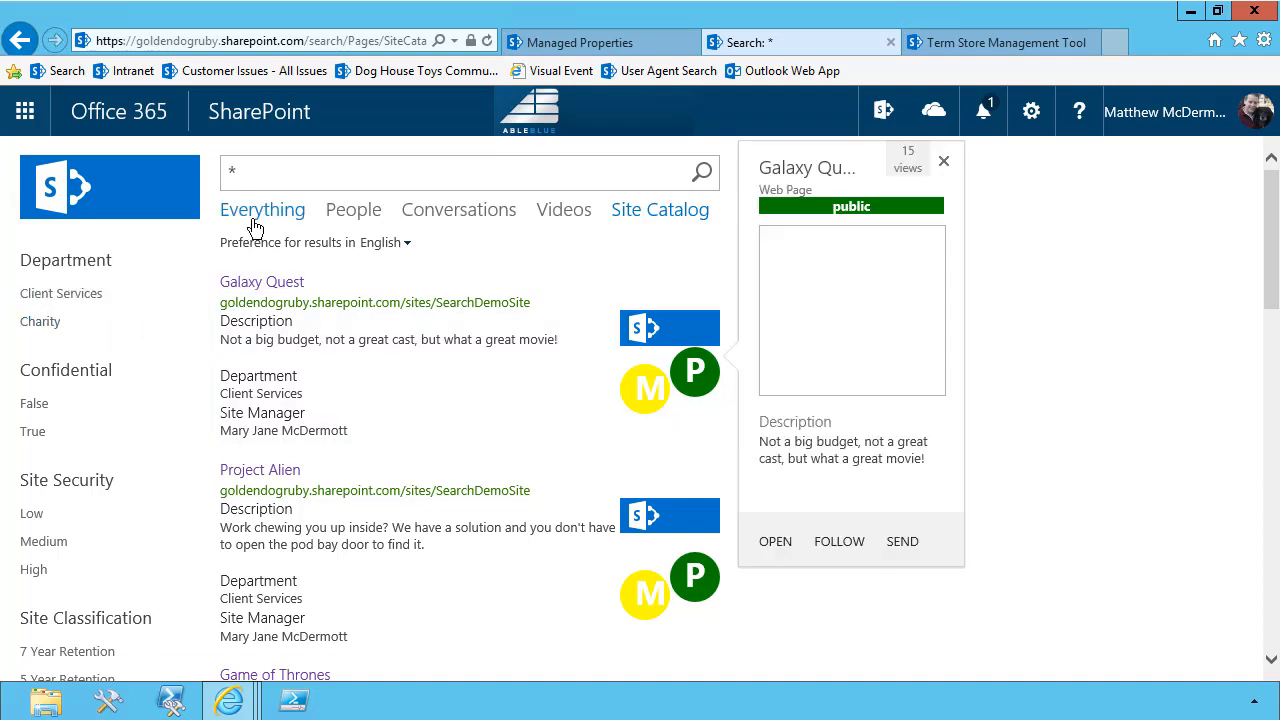
Switch to the Everything results, search for "Charity" and preview the Search Demo Site result
left_click(247, 220)
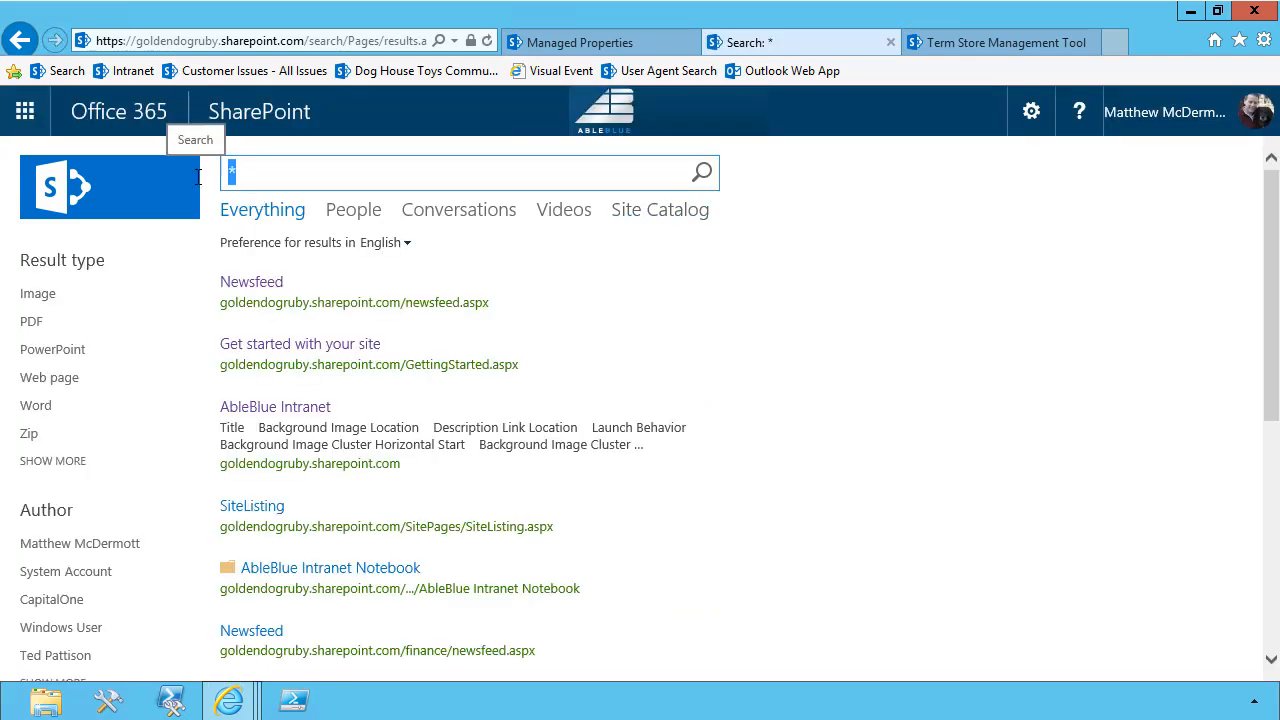
type("Charit")
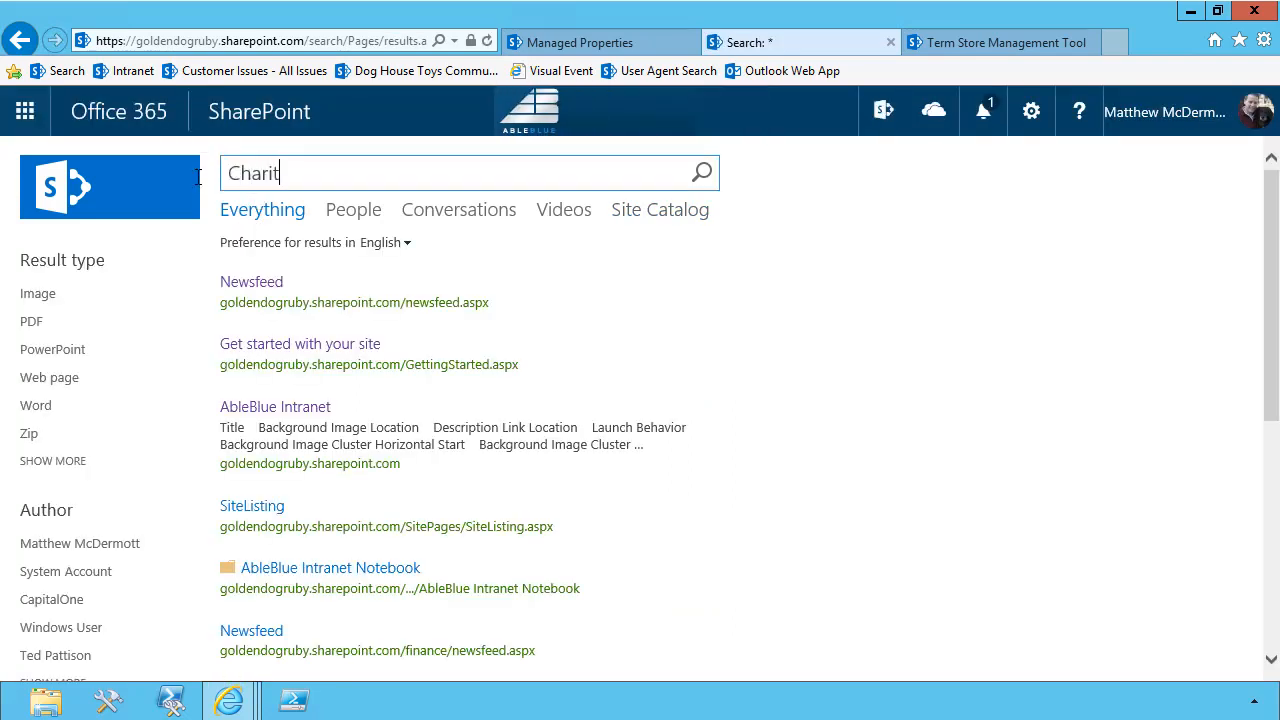
type("y")
key("Return")
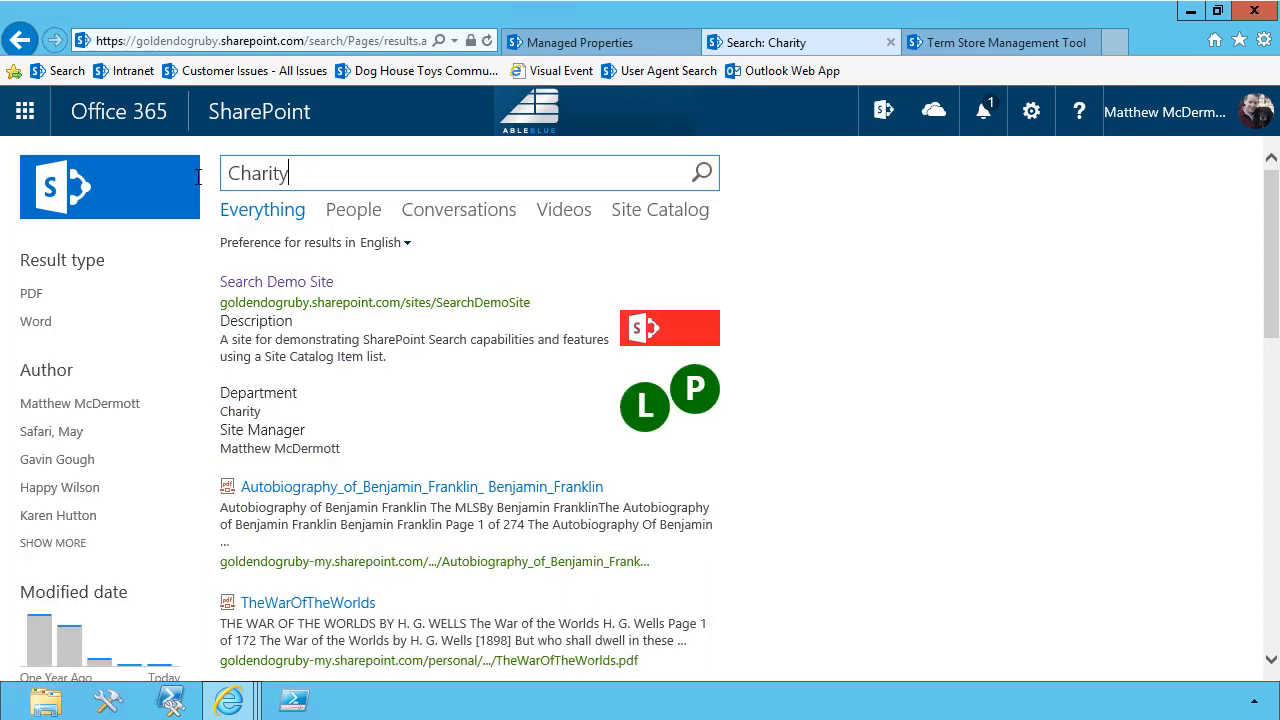
mouse_move(322, 354)
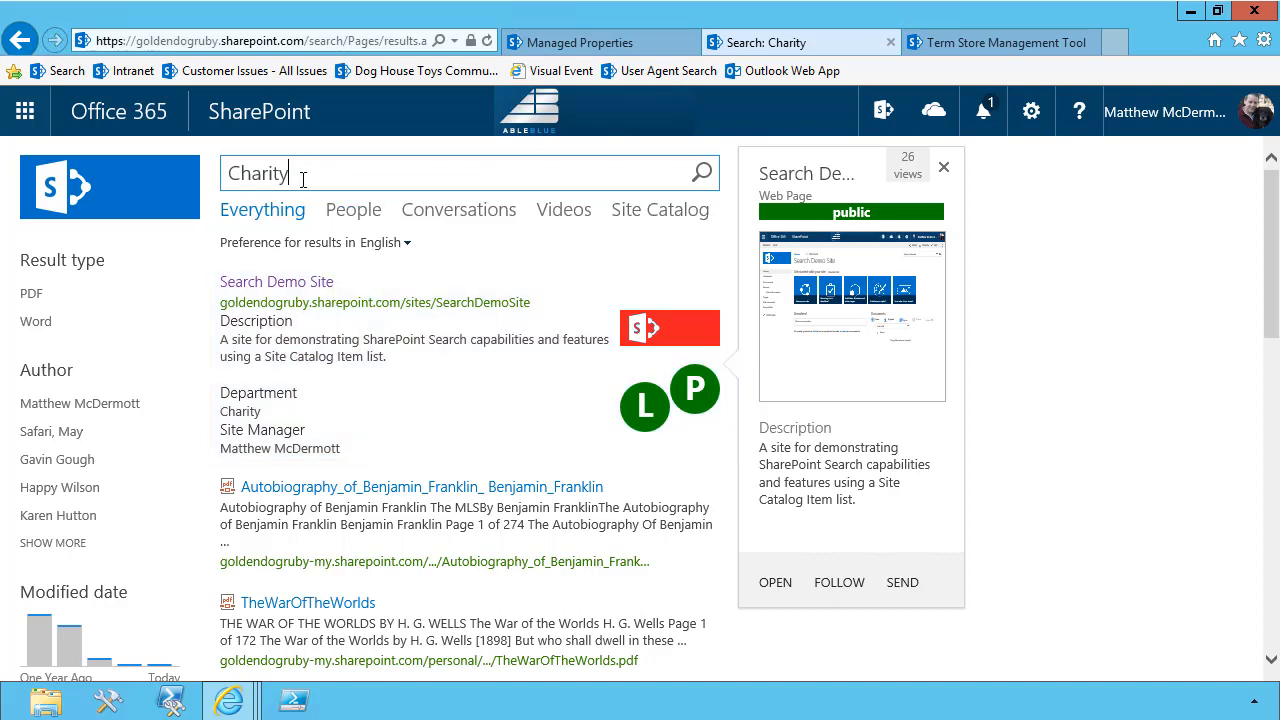
Search the Everything results for "Client Services"
left_click_drag(306, 174, 189, 179)
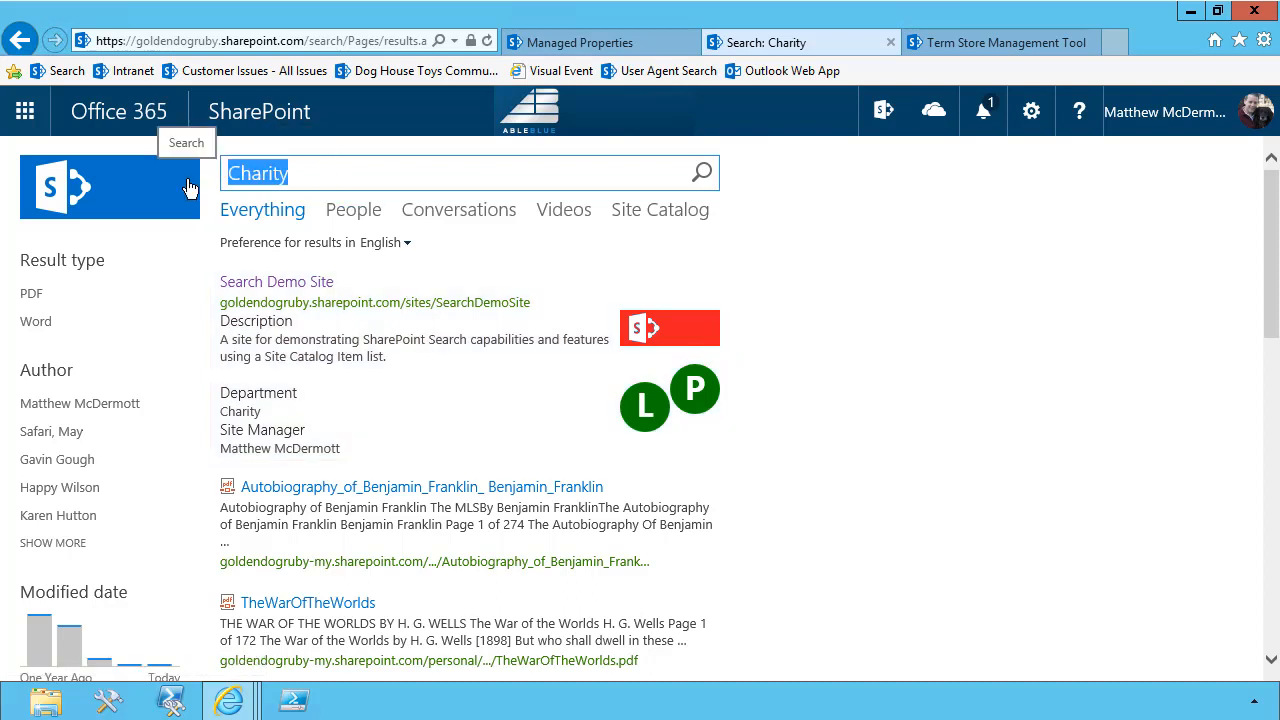
type("Client ")
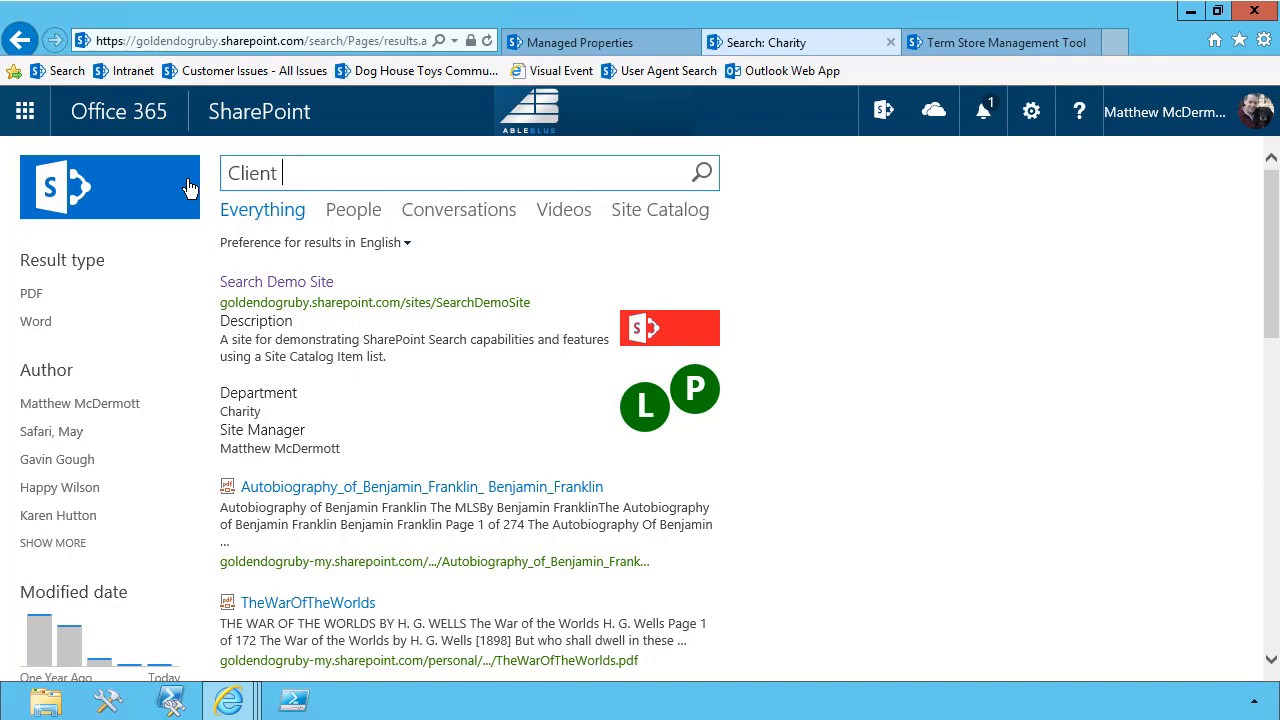
type("Services")
key("Return")
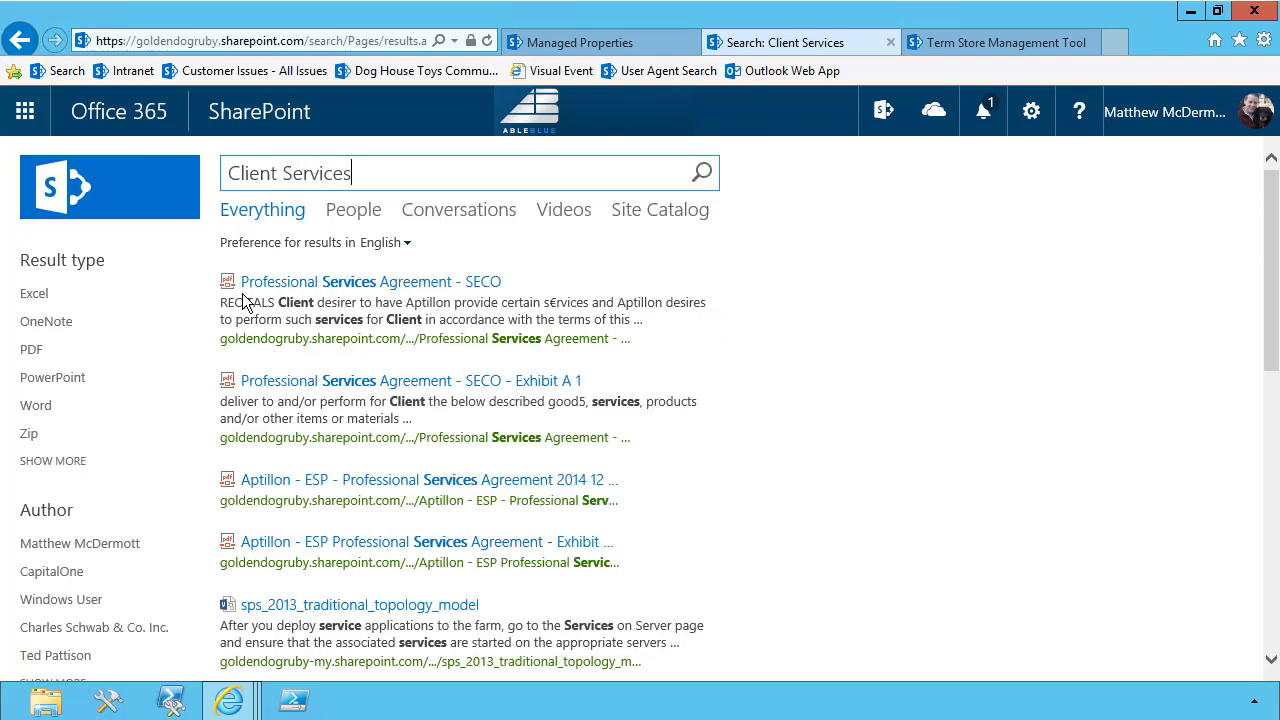
Review the Everything results for "Client Services", compare them with the Site Catalog results and return to Everything
mouse_move(250, 290)
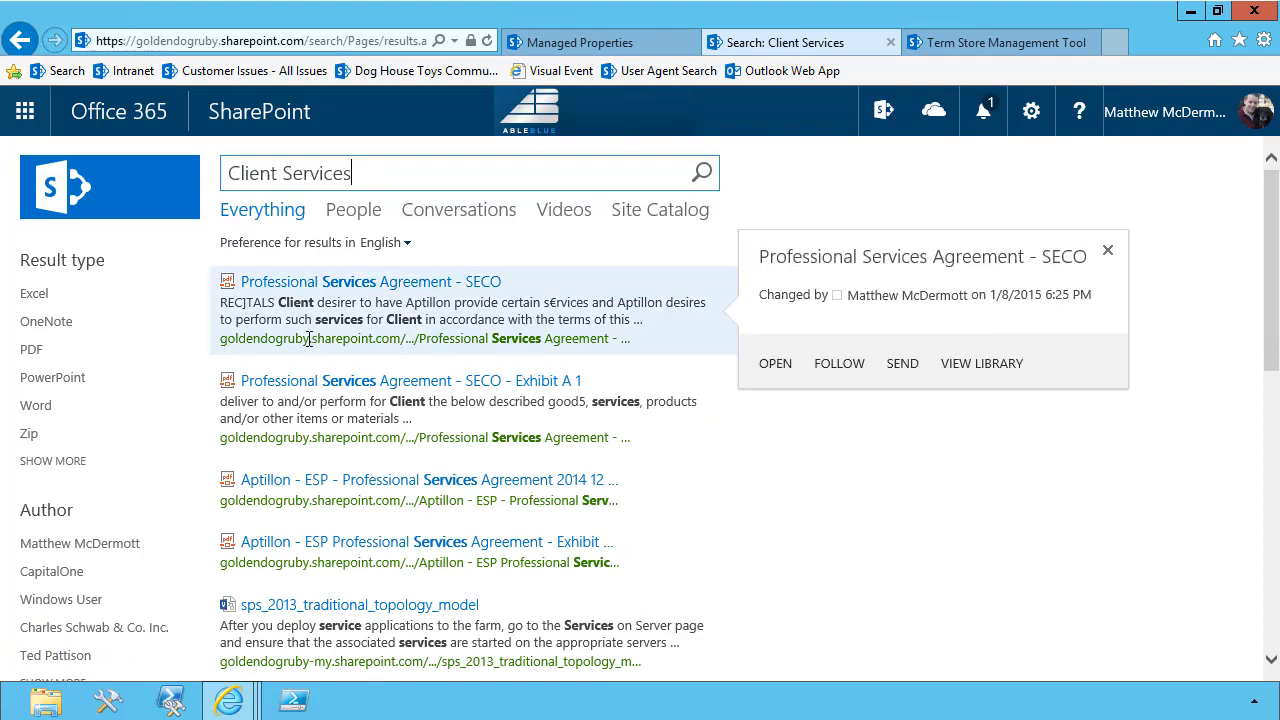
scroll(300, 355, "down", 4)
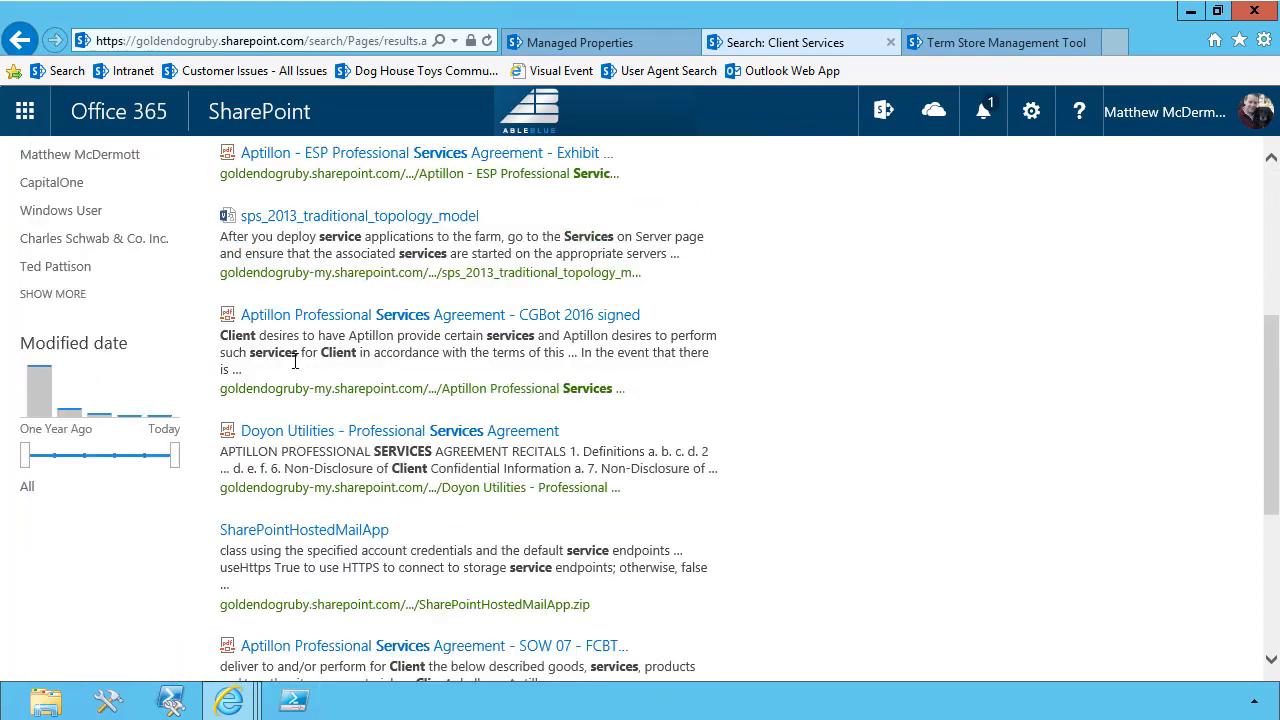
scroll(295, 362, "down", 4)
scroll(295, 365, "up", 8)
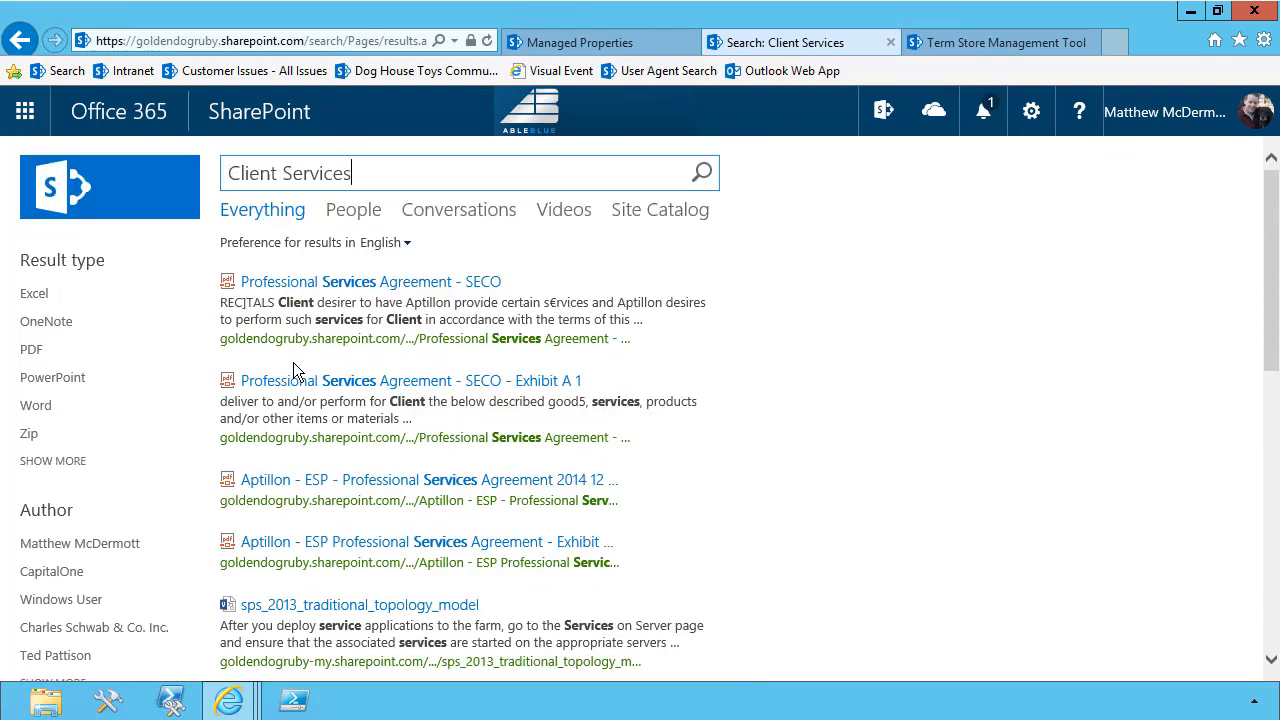
left_click(642, 216)
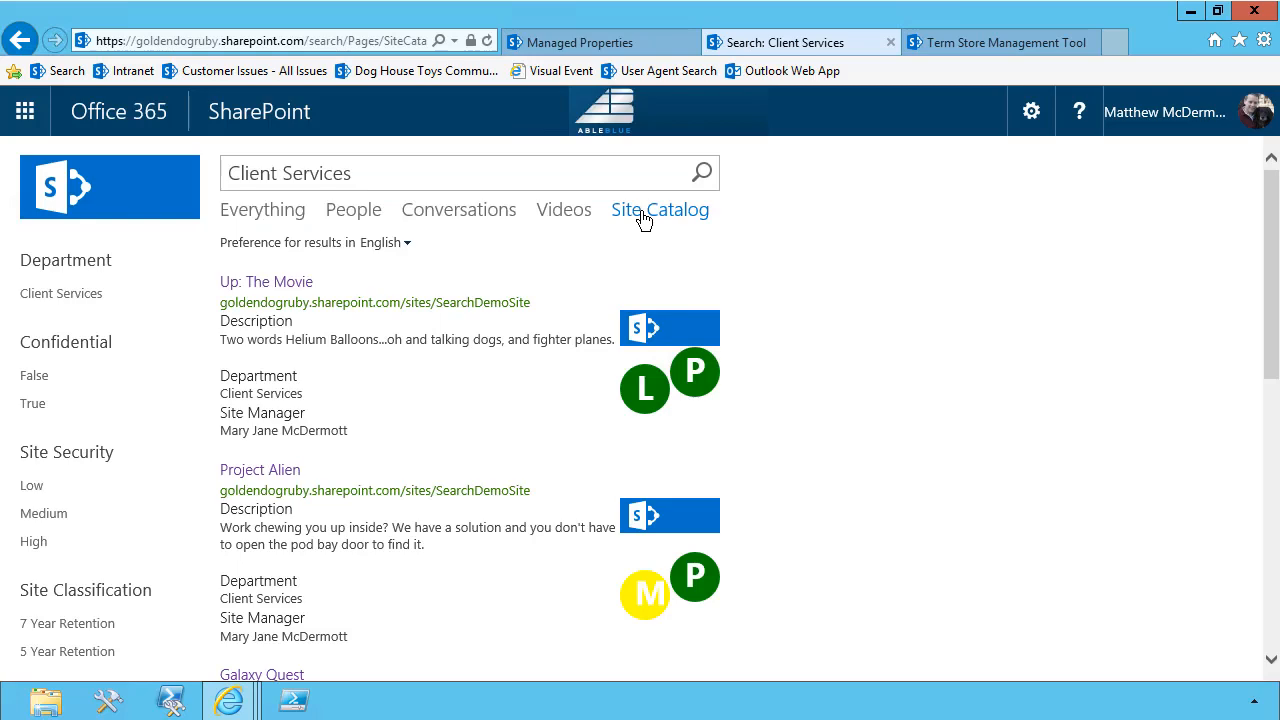
left_click(264, 212)
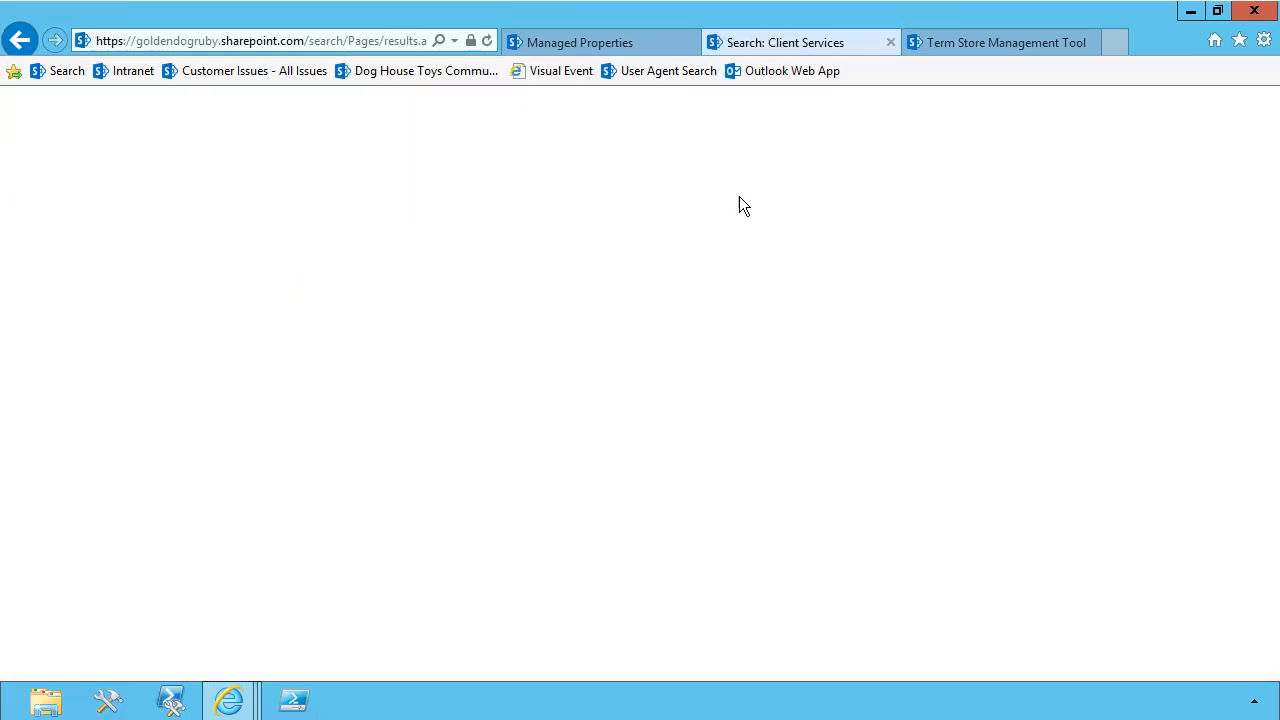
Open the site collection's search query rules from the site settings and show those for the Local SharePoint Results source
left_click(1031, 112)
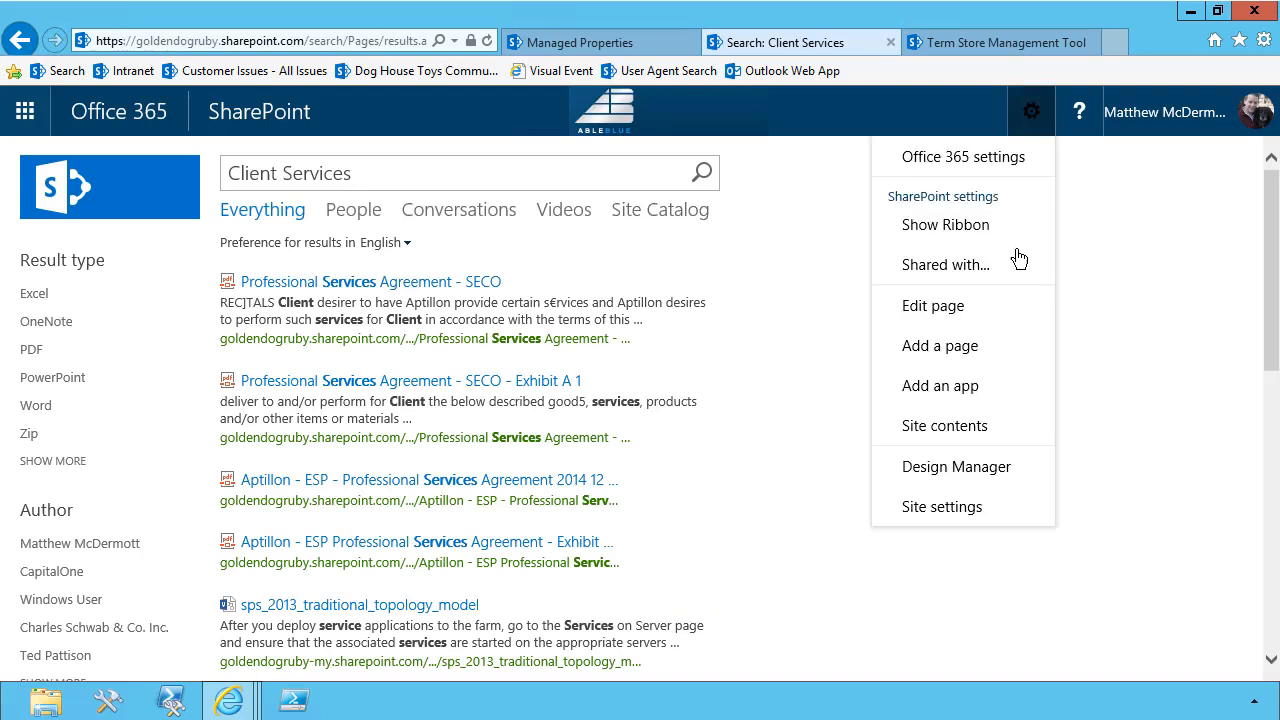
left_click(926, 508)
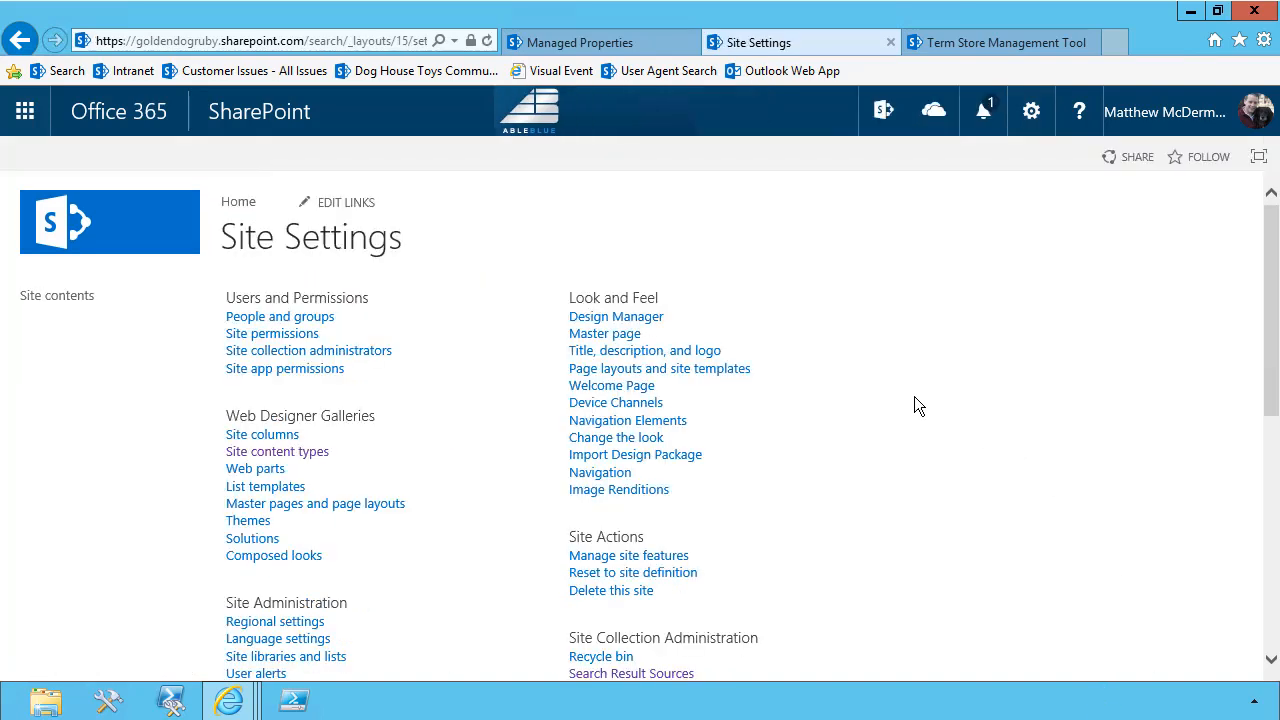
scroll(871, 442, "down", 1)
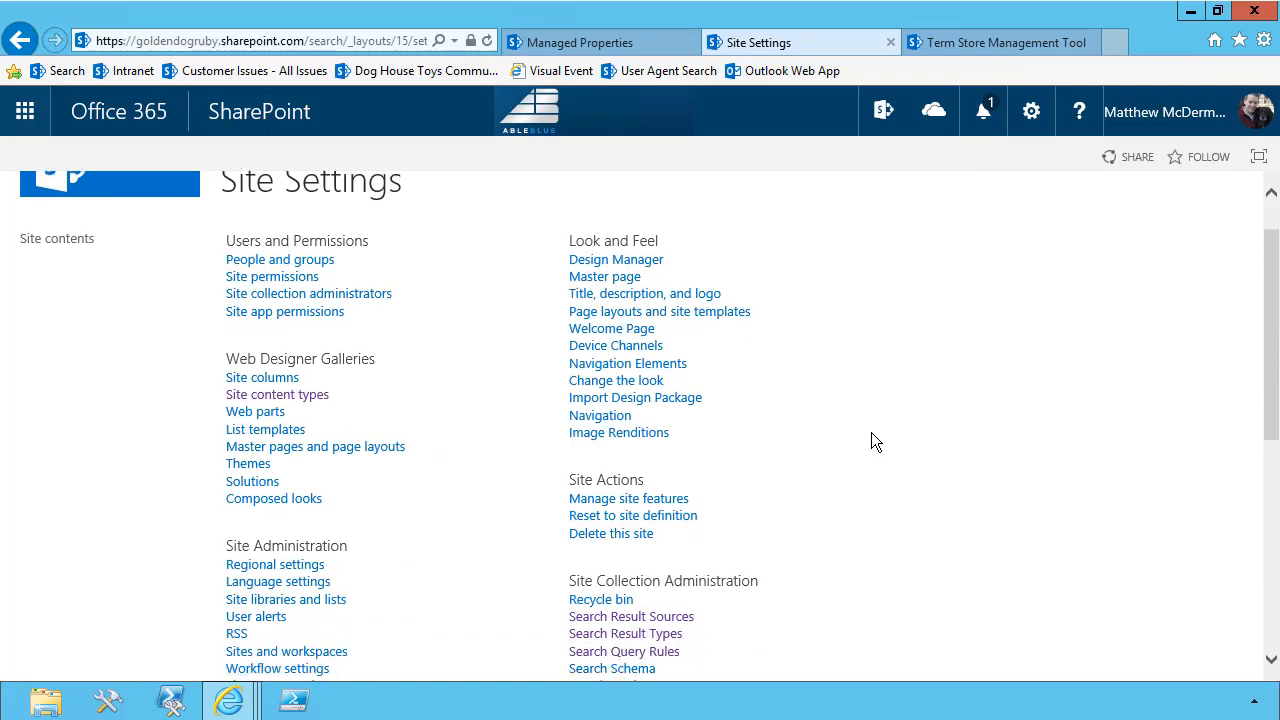
left_click(650, 651)
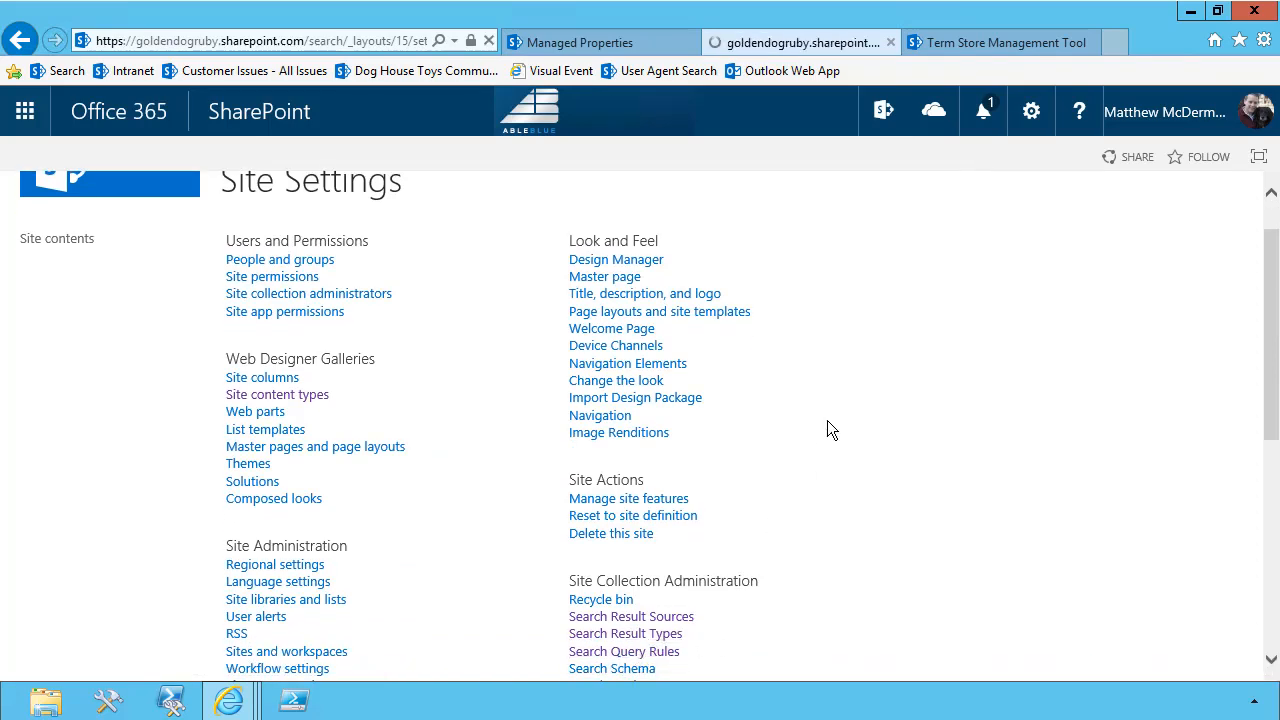
left_click(345, 400)
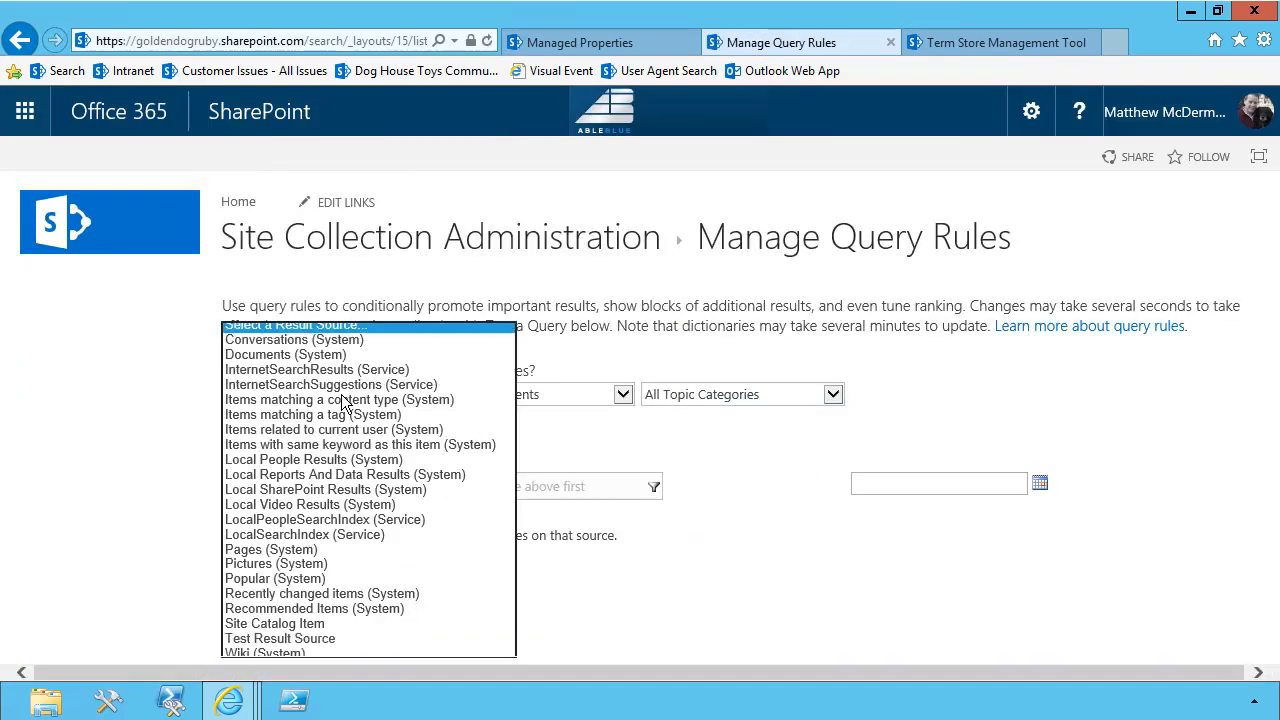
left_click(307, 490)
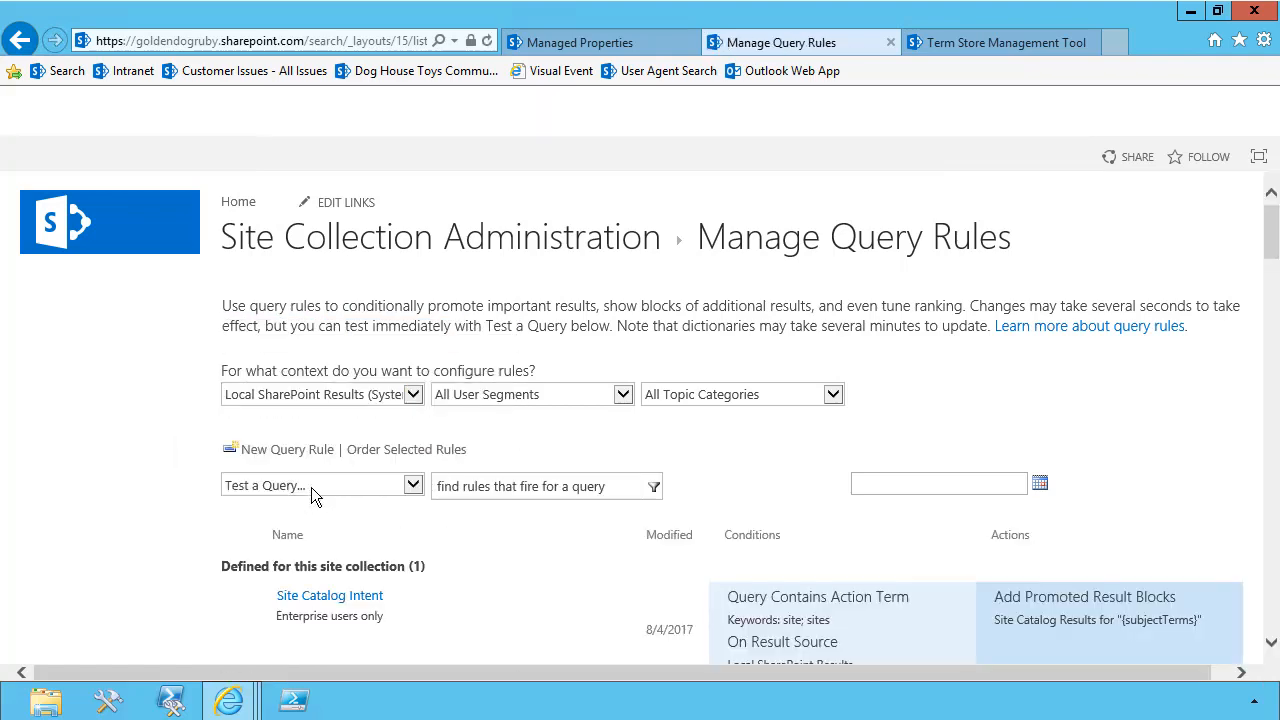
Start a new query rule and name it "Sites by Department"
left_click(306, 452)
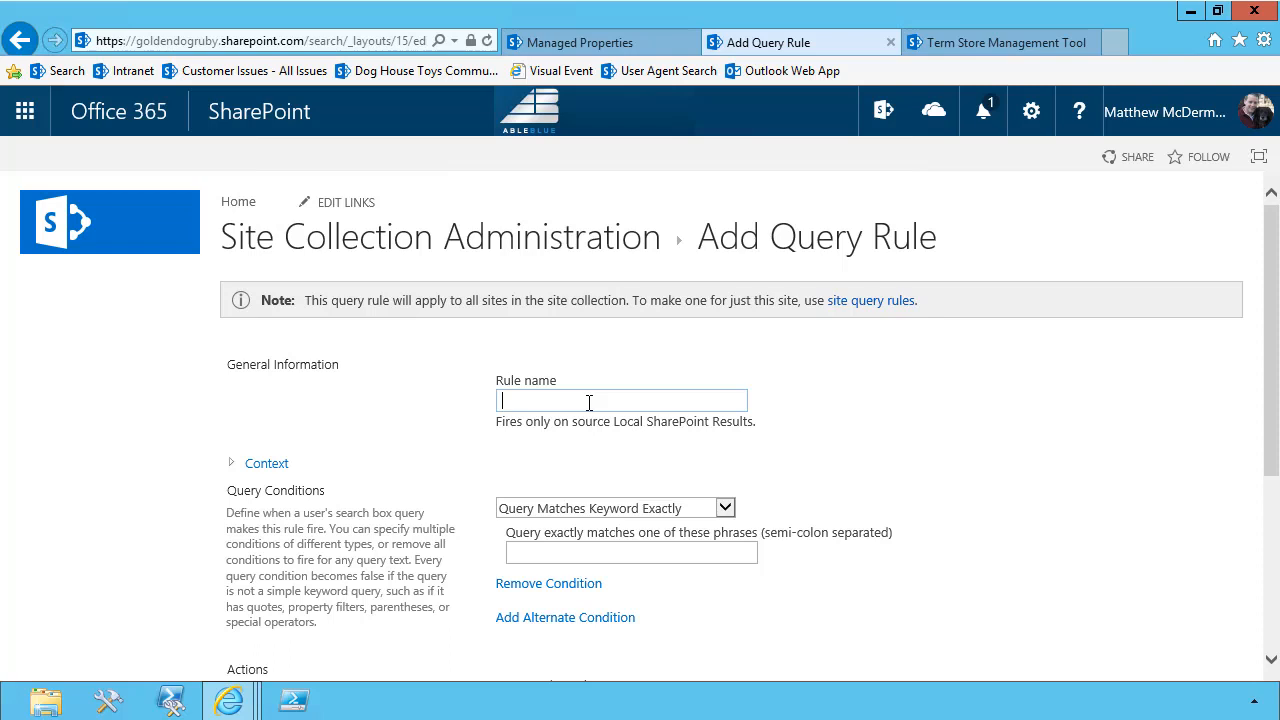
type("Sites by Department")
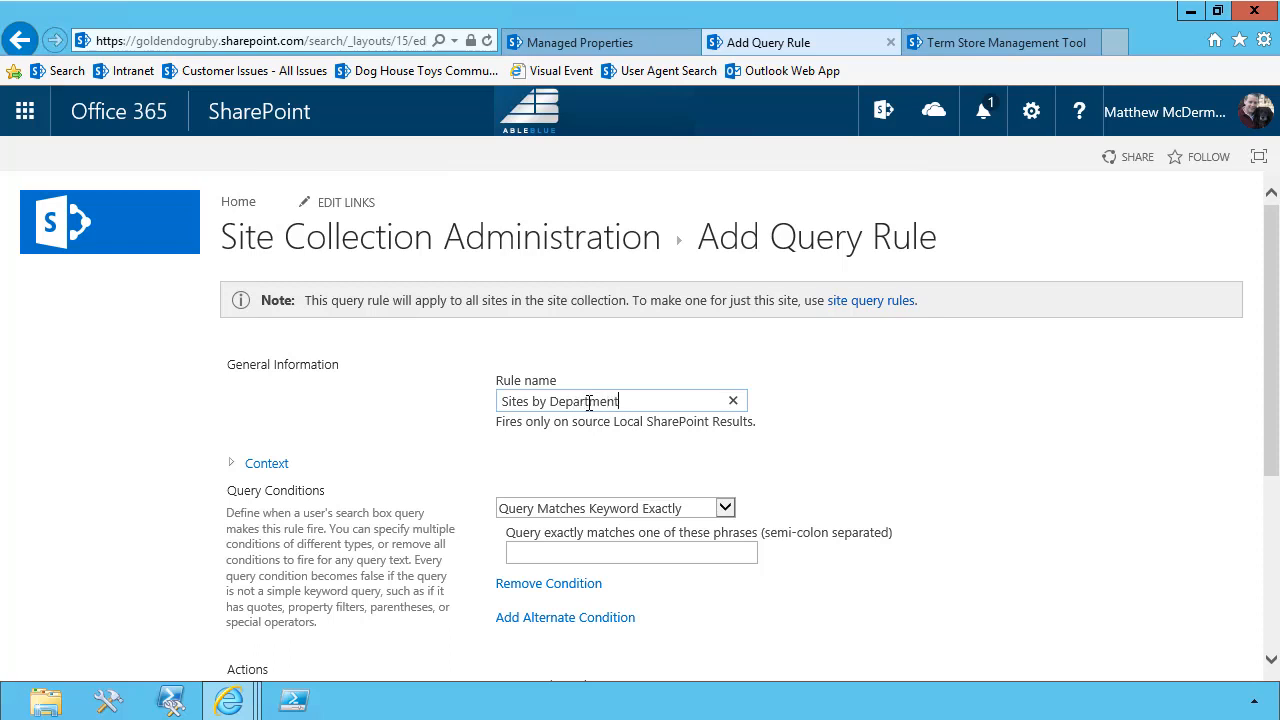
Set the rule's query condition to Query Matches Dictionary Exactly and check which dictionaries are available
left_click(616, 510)
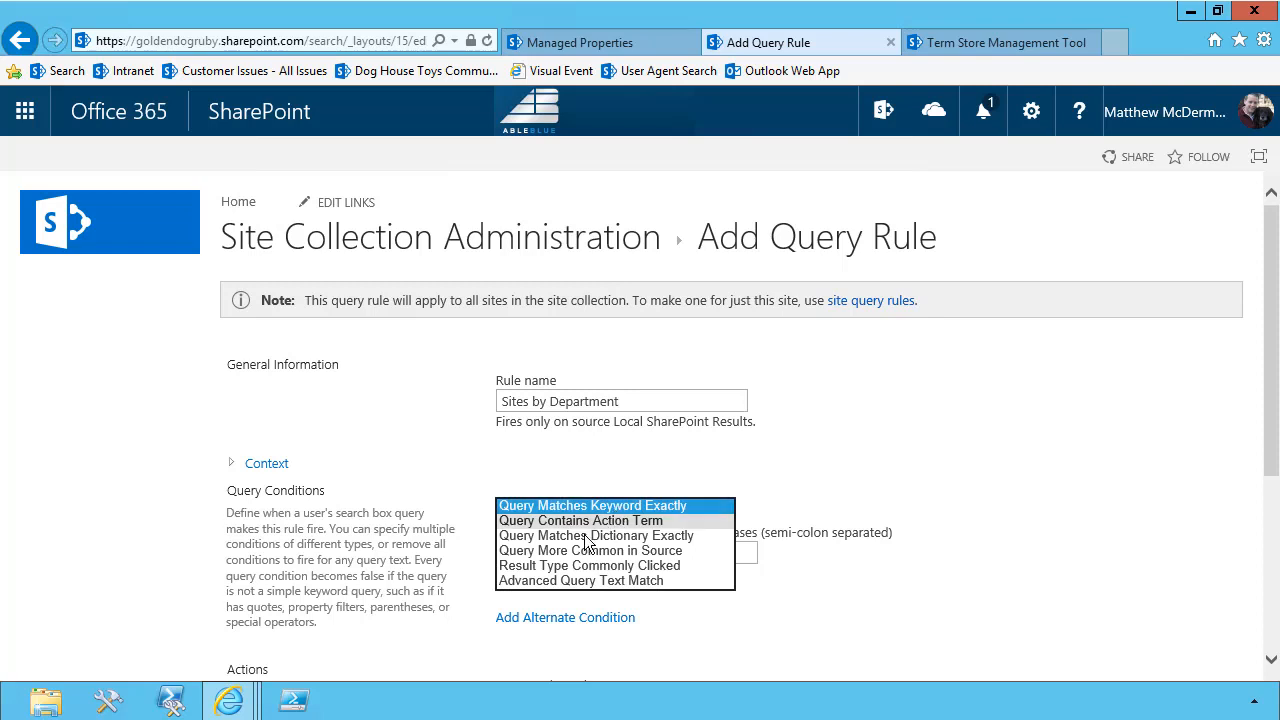
left_click(610, 535)
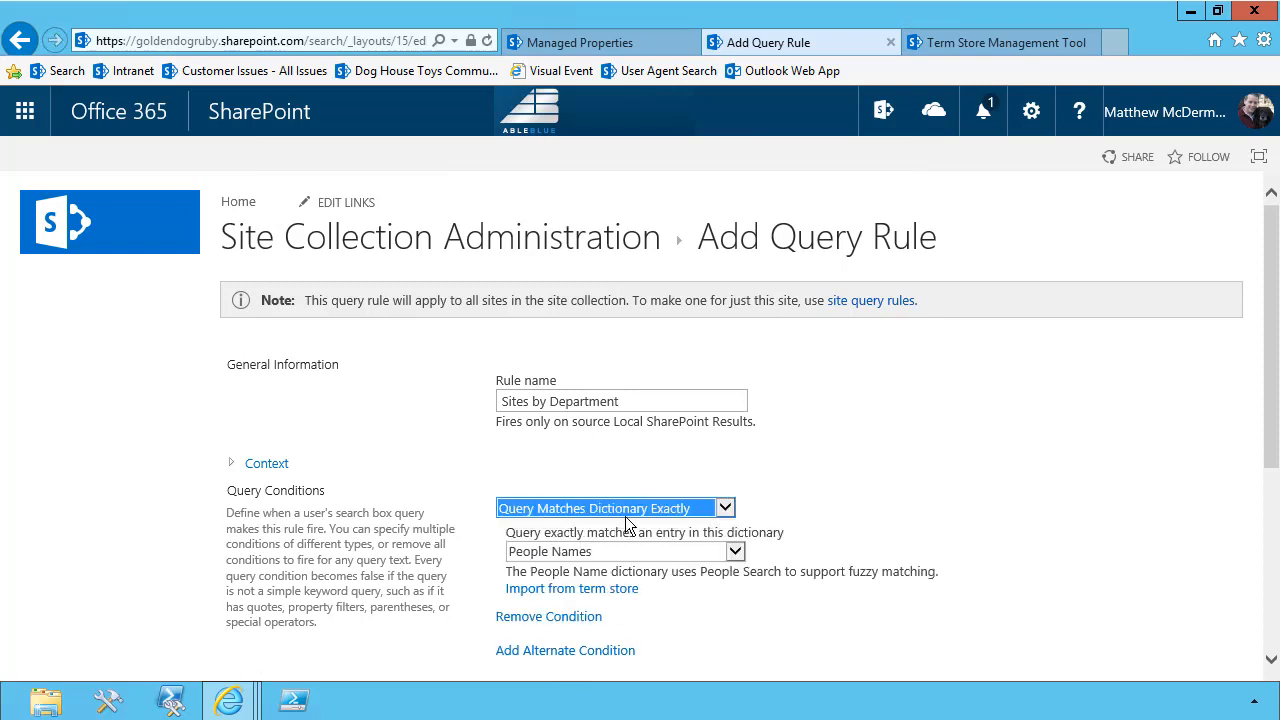
left_click(624, 553)
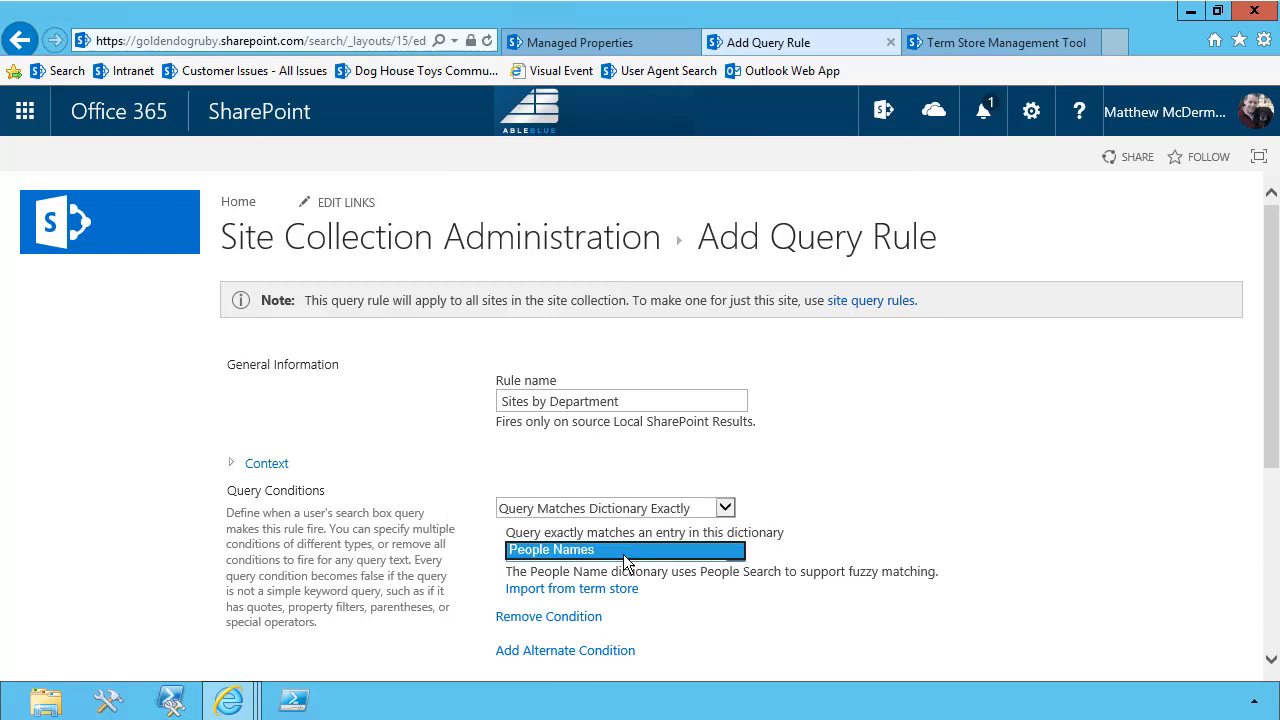
Import the Site Department term set from the term store's Site Classification group as the condition's dictionary
left_click(621, 592)
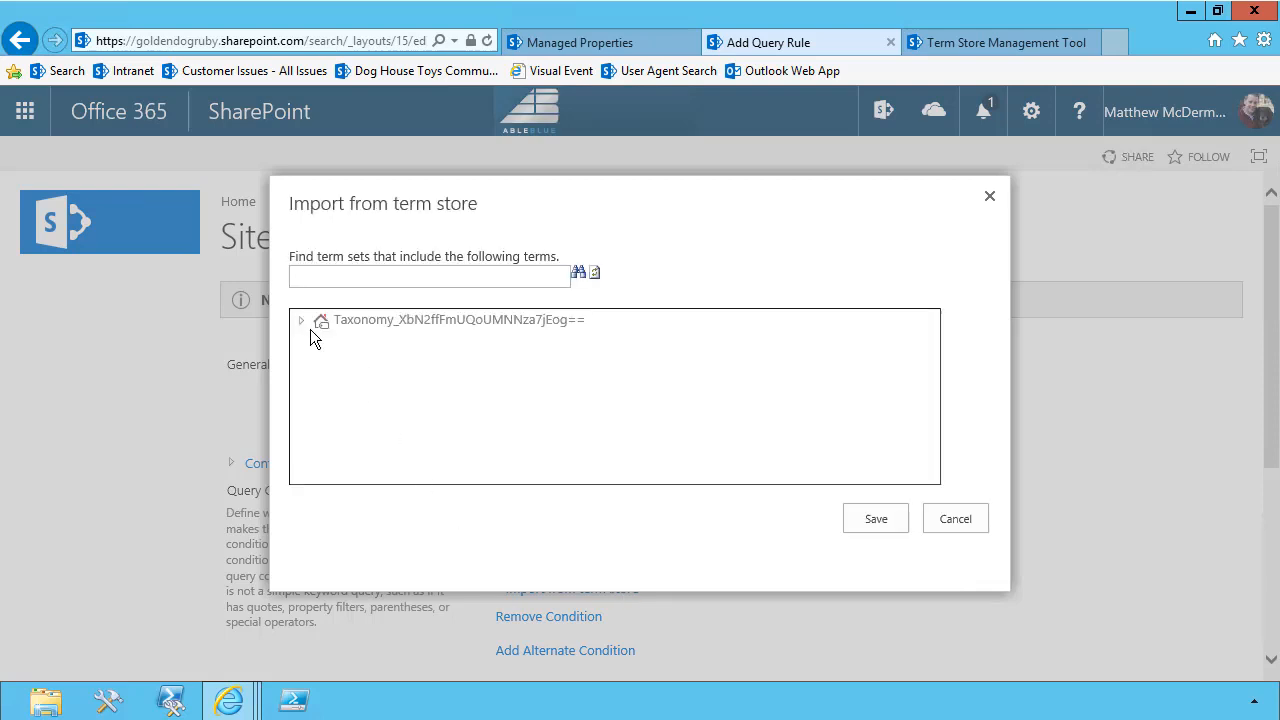
left_click(300, 320)
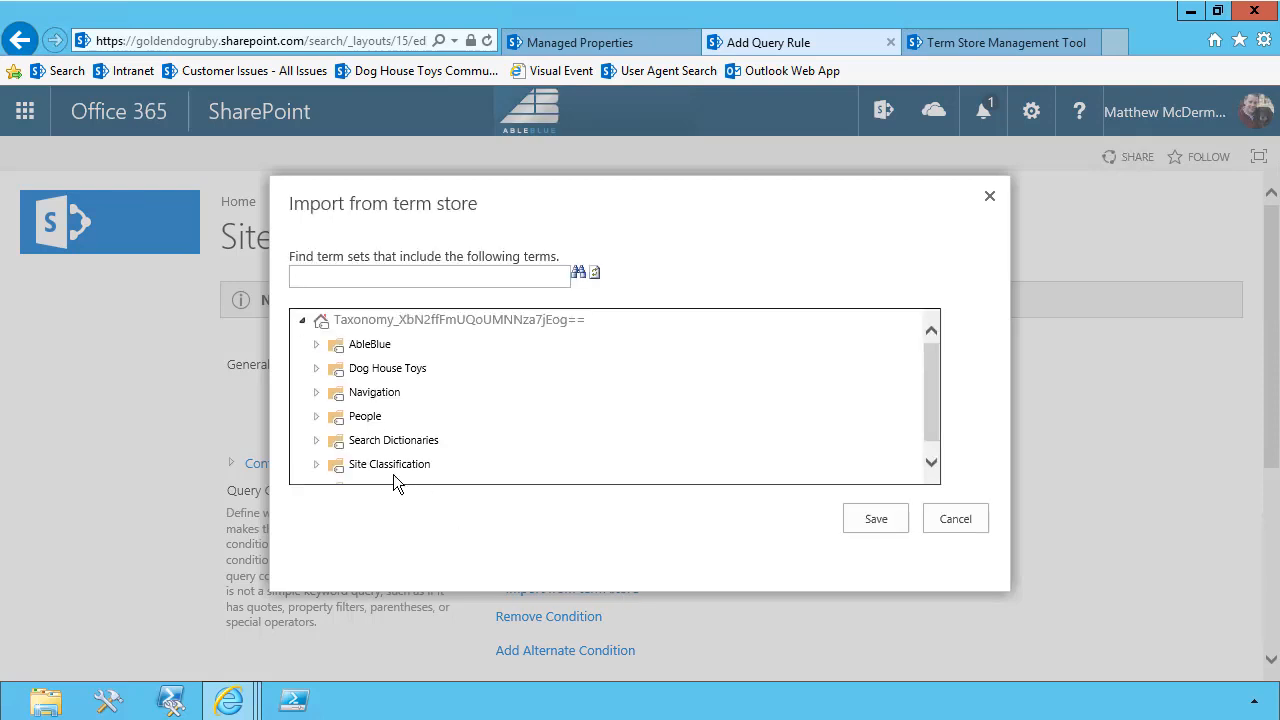
left_click(316, 464)
scroll(457, 427, "down", 2)
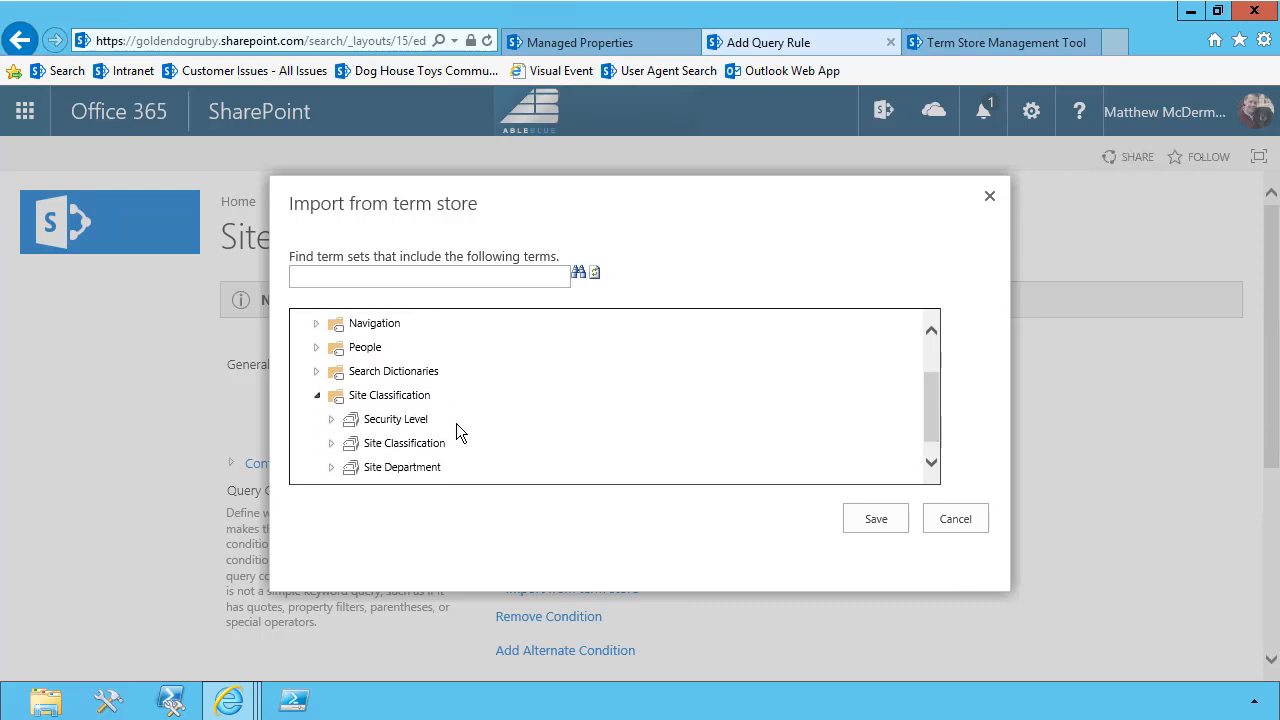
left_click(402, 448)
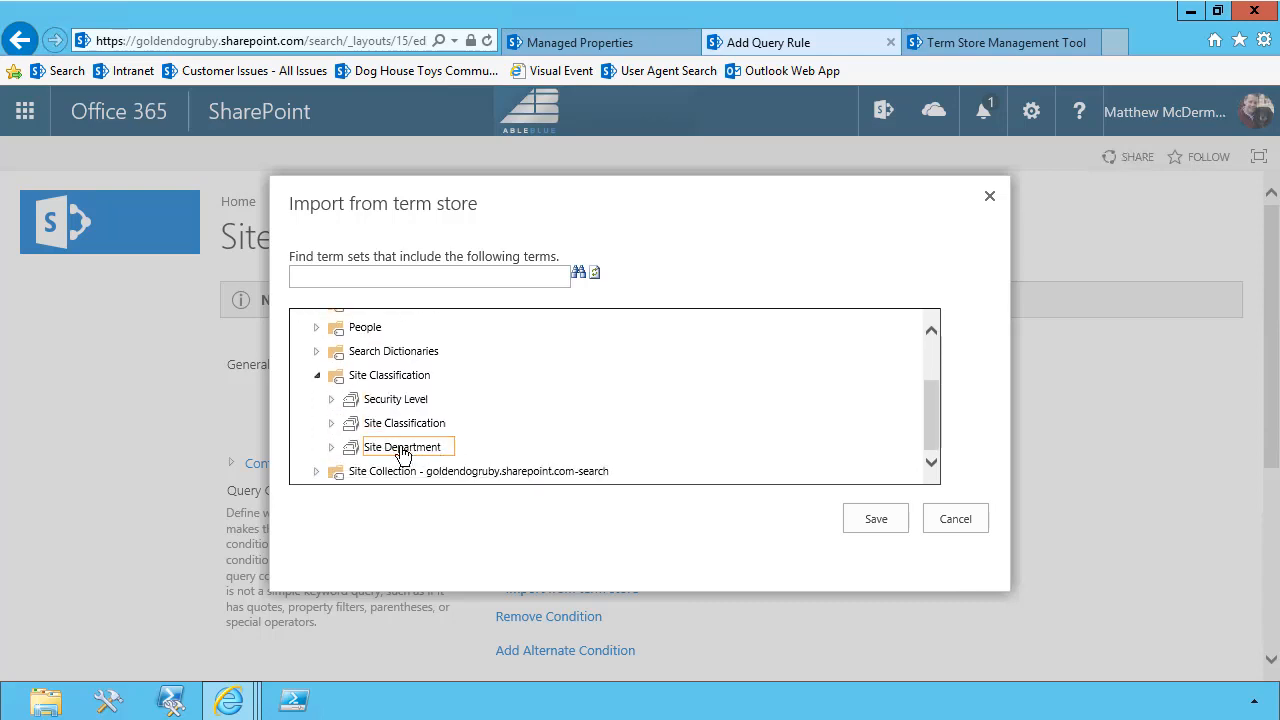
left_click(401, 448)
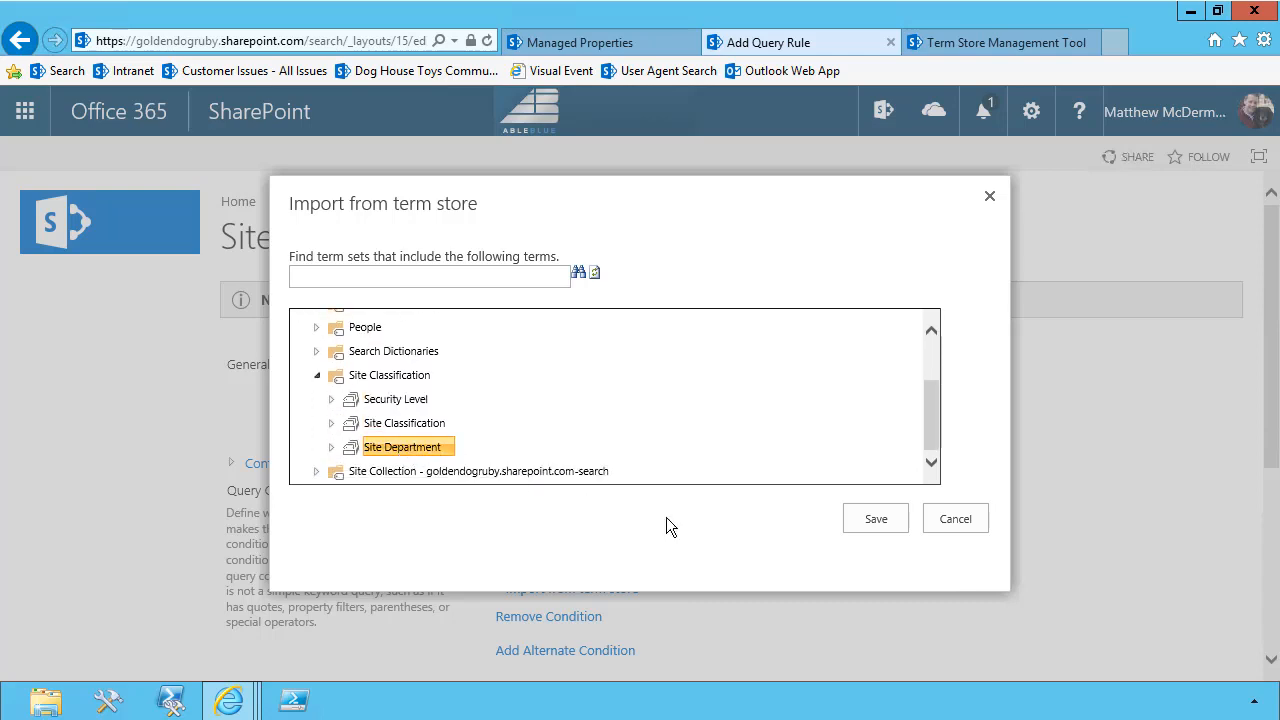
left_click(876, 520)
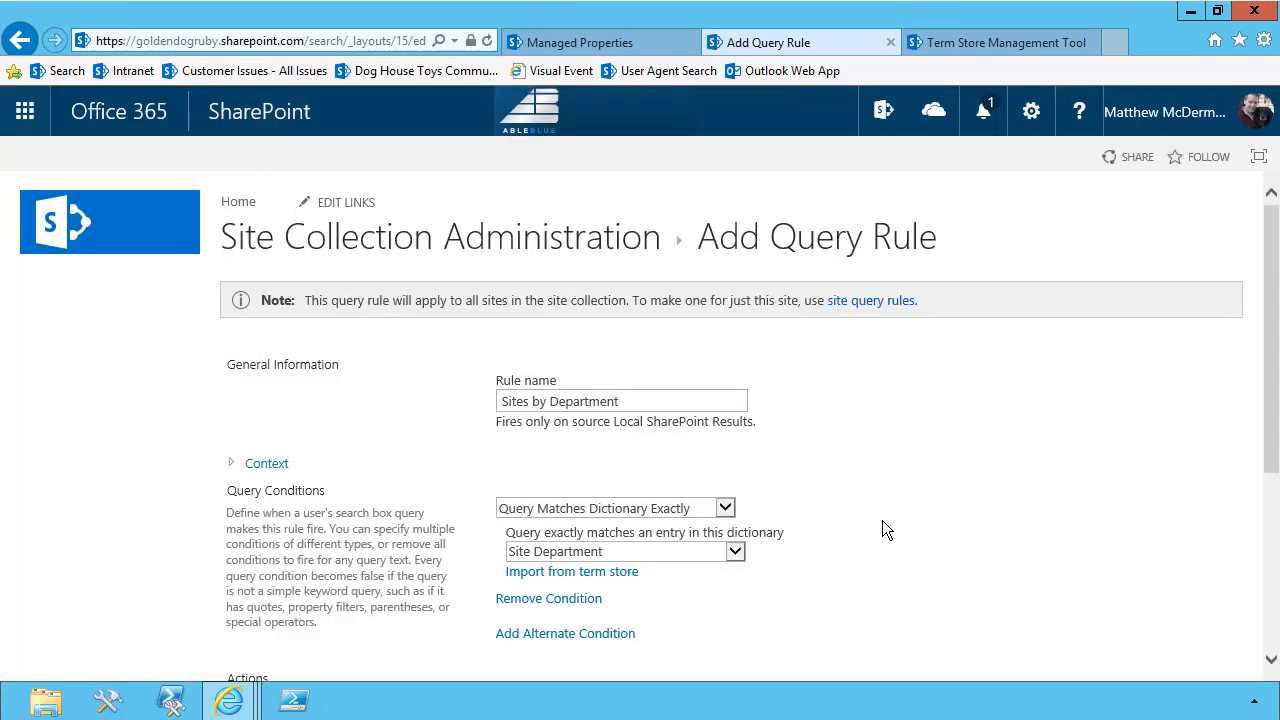
Add a result block to the rule and title it Site Catalog Results for "{subjectTerms}"
scroll(883, 521, "down", 3)
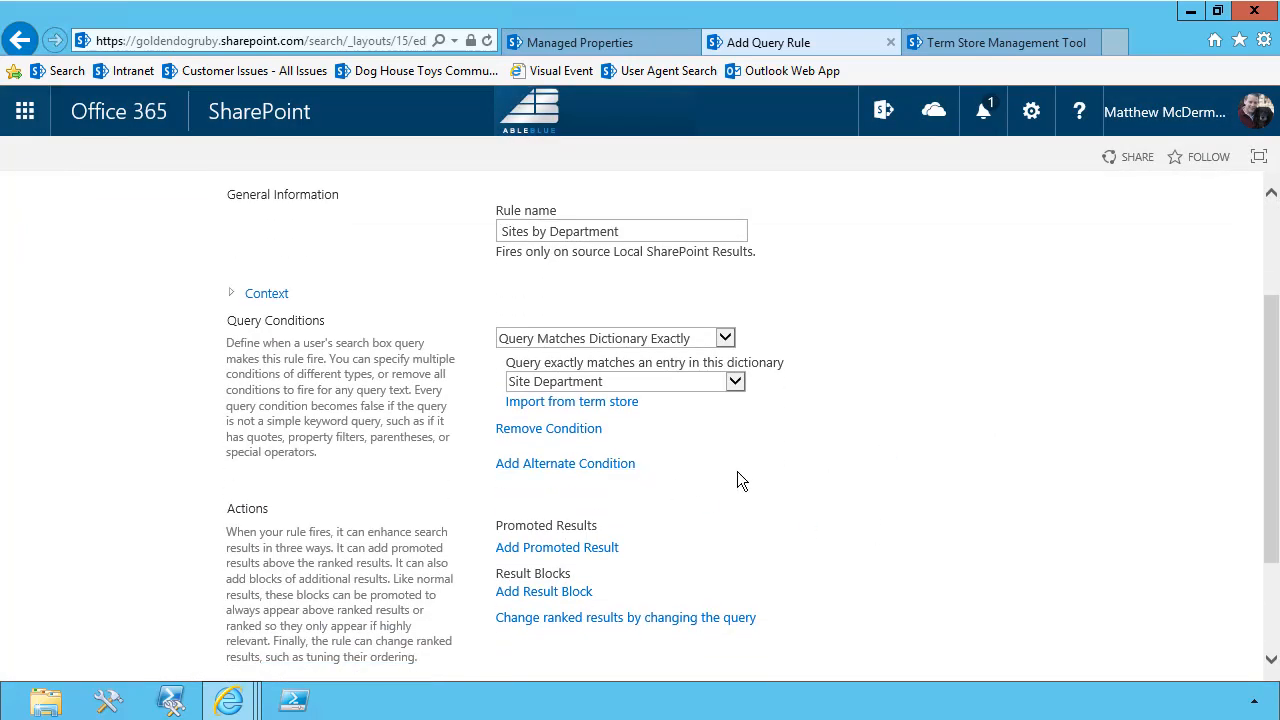
scroll(737, 471, "down", 3)
left_click(514, 436)
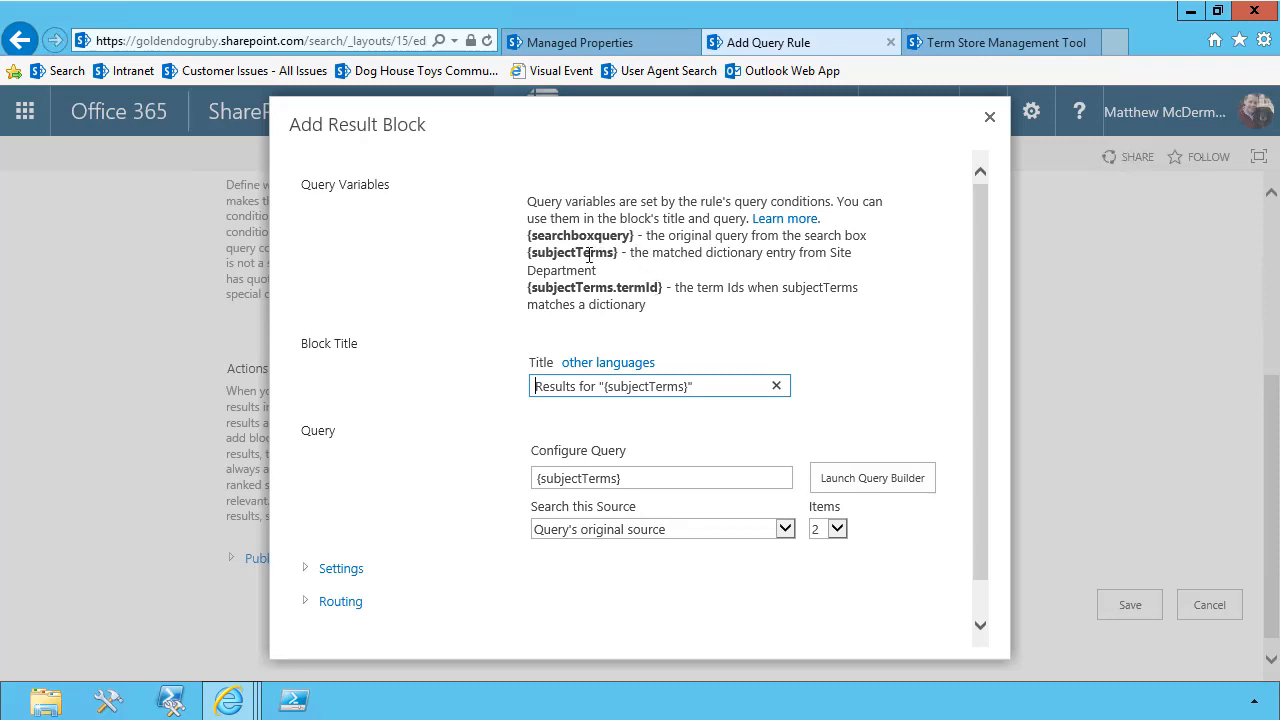
left_click(536, 387)
type("Site Ca")
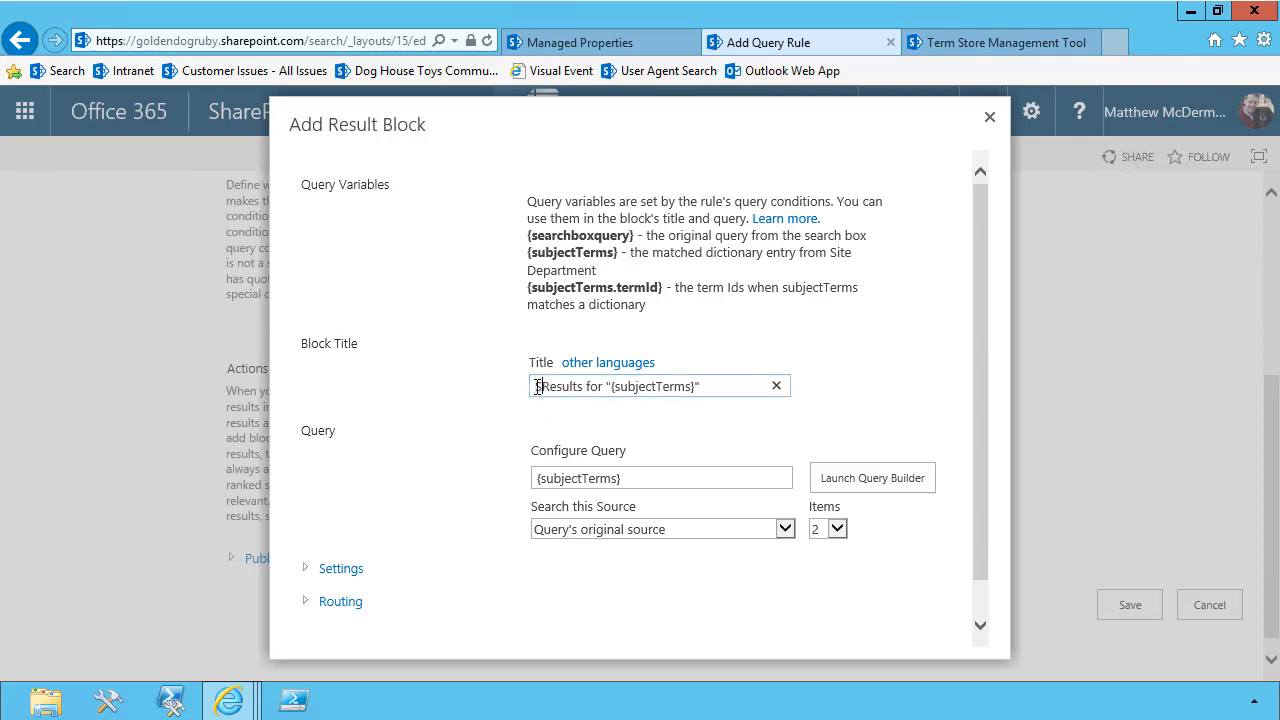
type("talog")
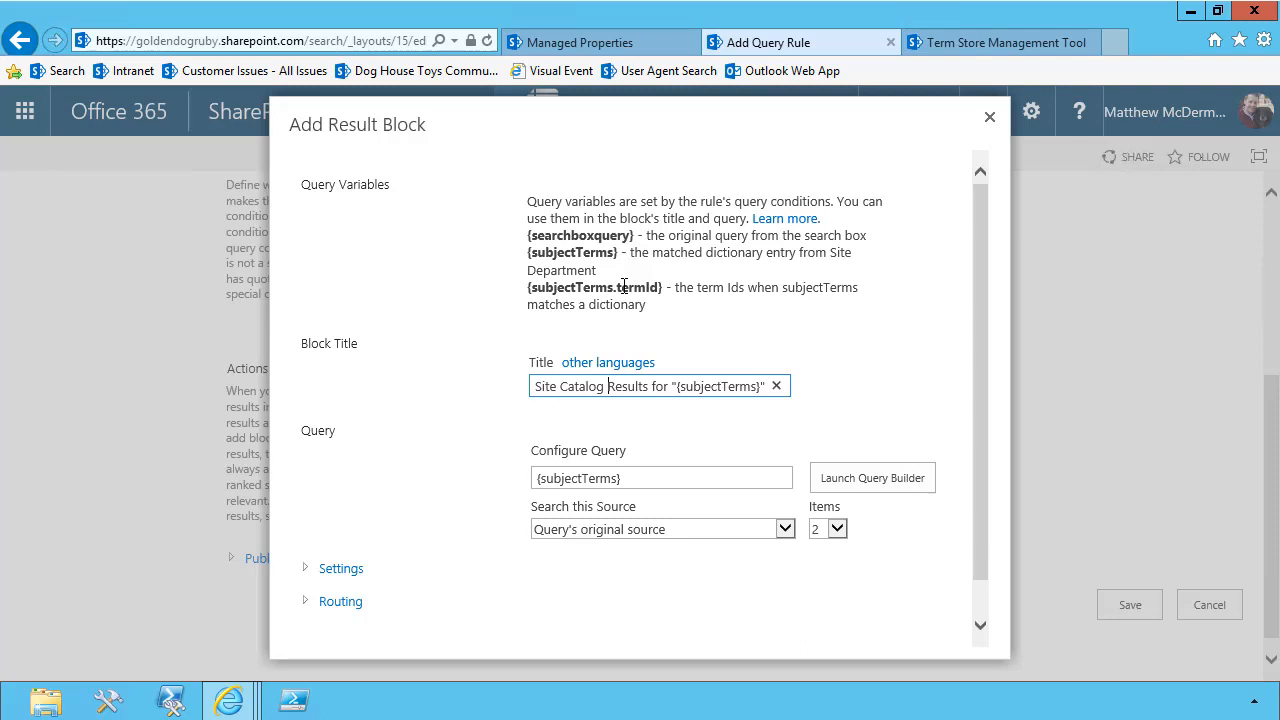
Open the query builder for the result block and select Site Catalog Item as the result source
left_click(834, 481)
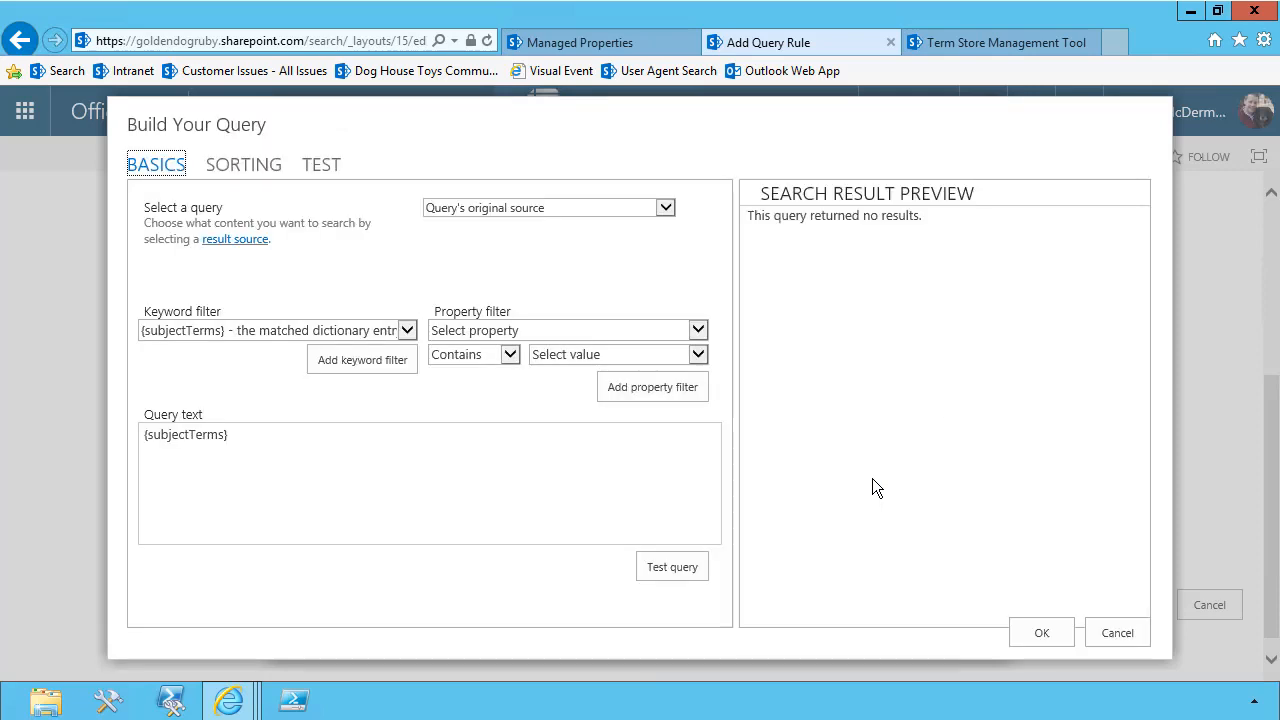
left_click(451, 210)
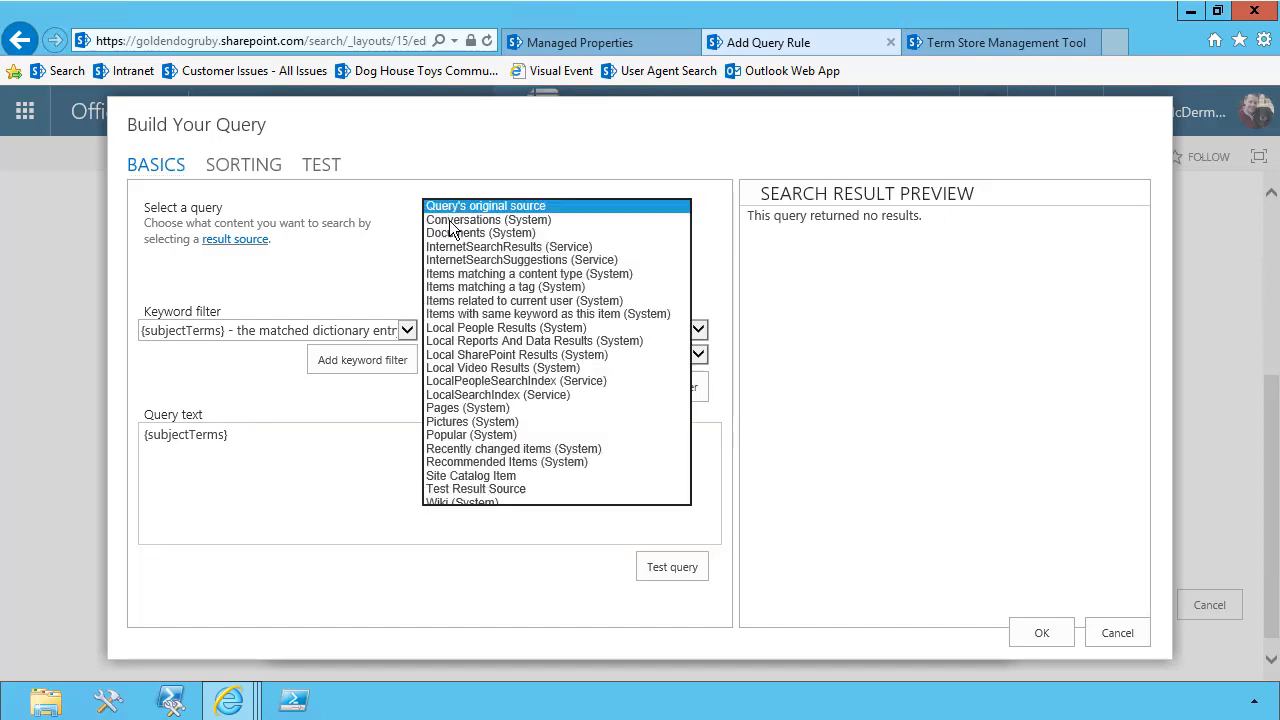
left_click(466, 476)
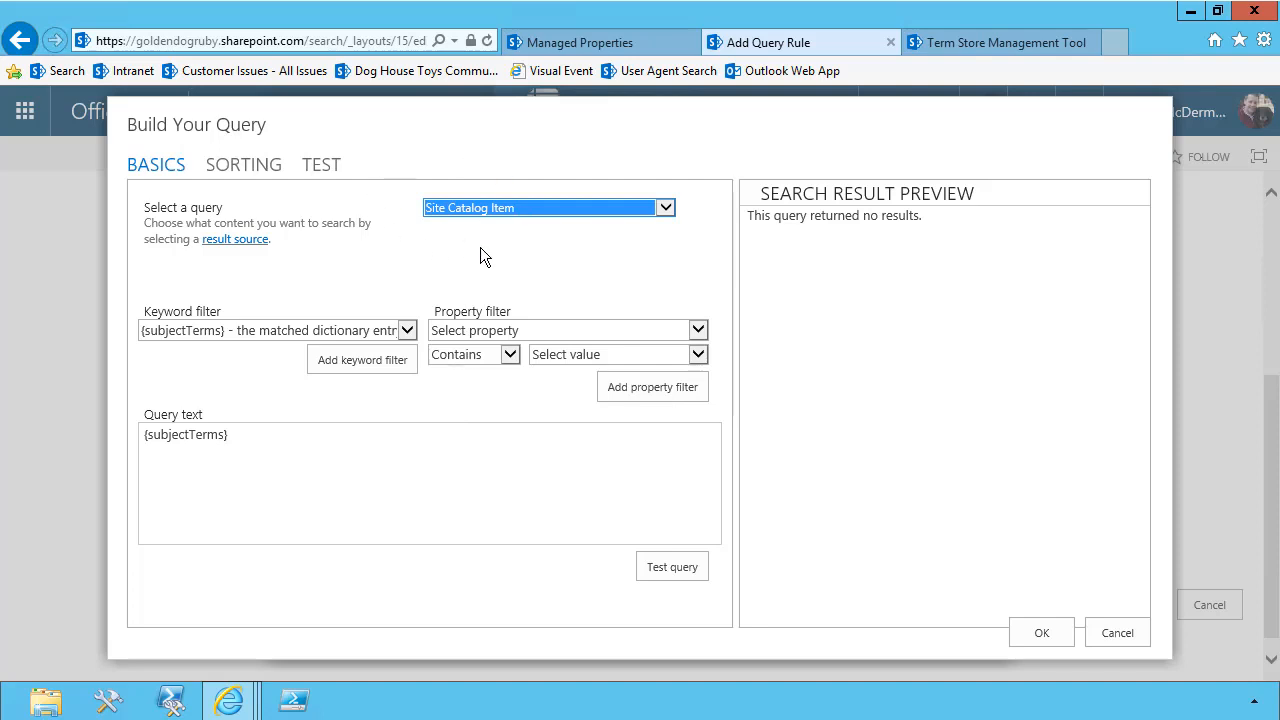
List all managed properties in the property filter and choose RefinableString04 as the property
left_click(248, 437)
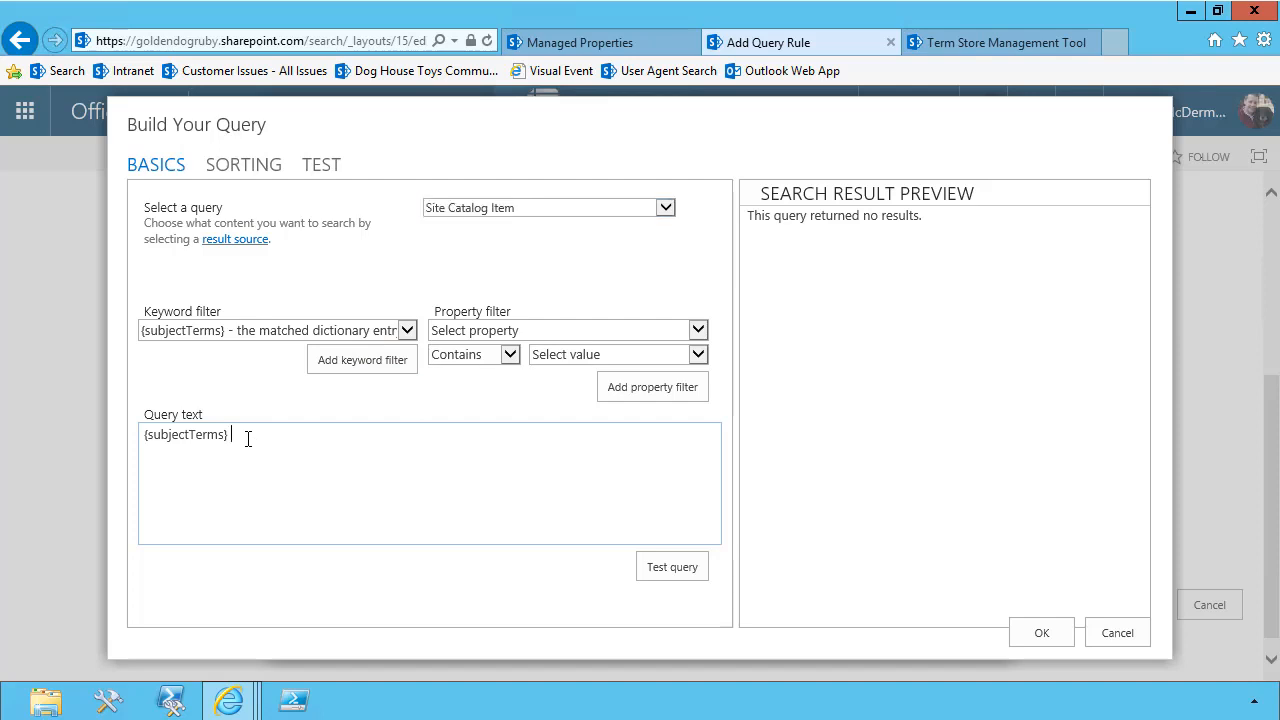
left_click(464, 336)
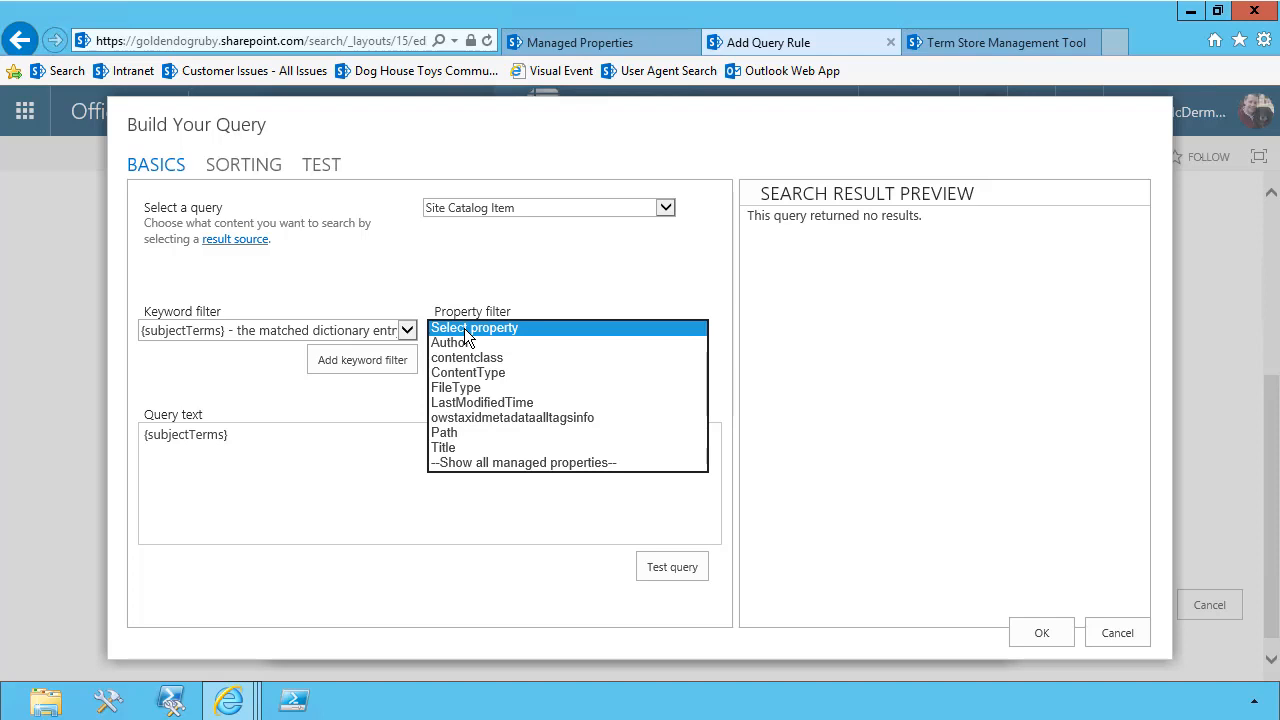
left_click(471, 462)
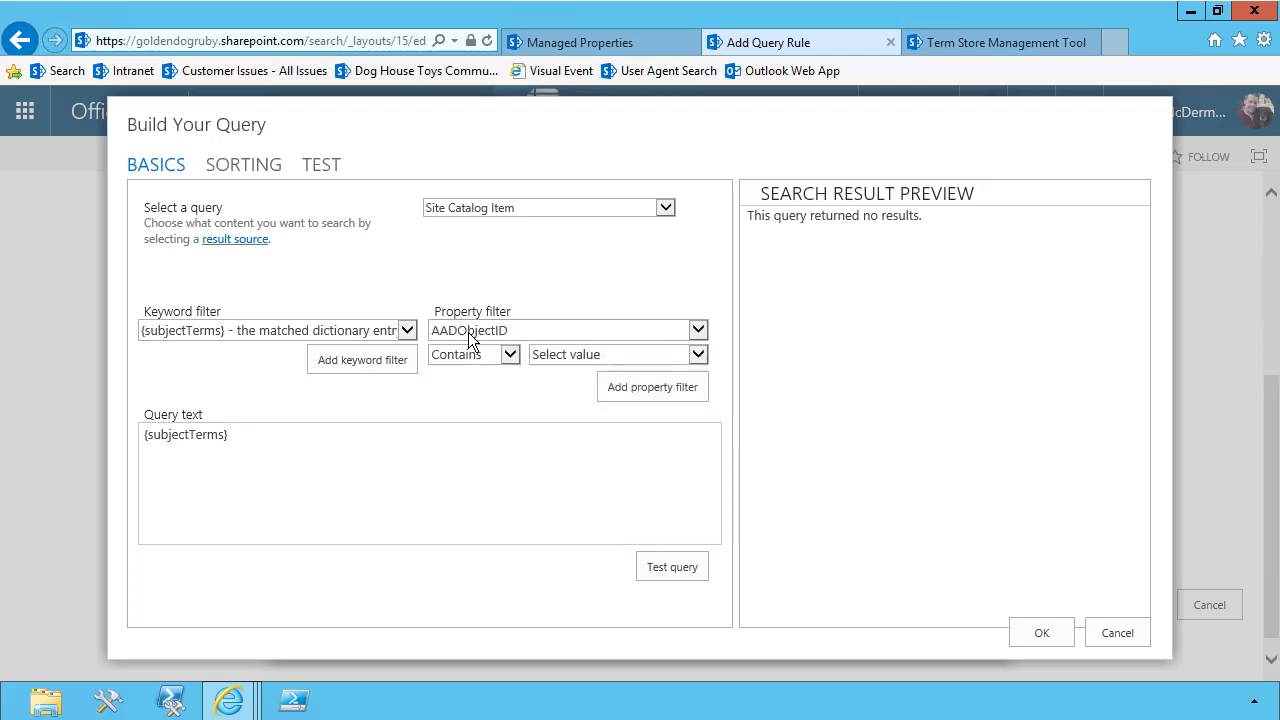
left_click(470, 340)
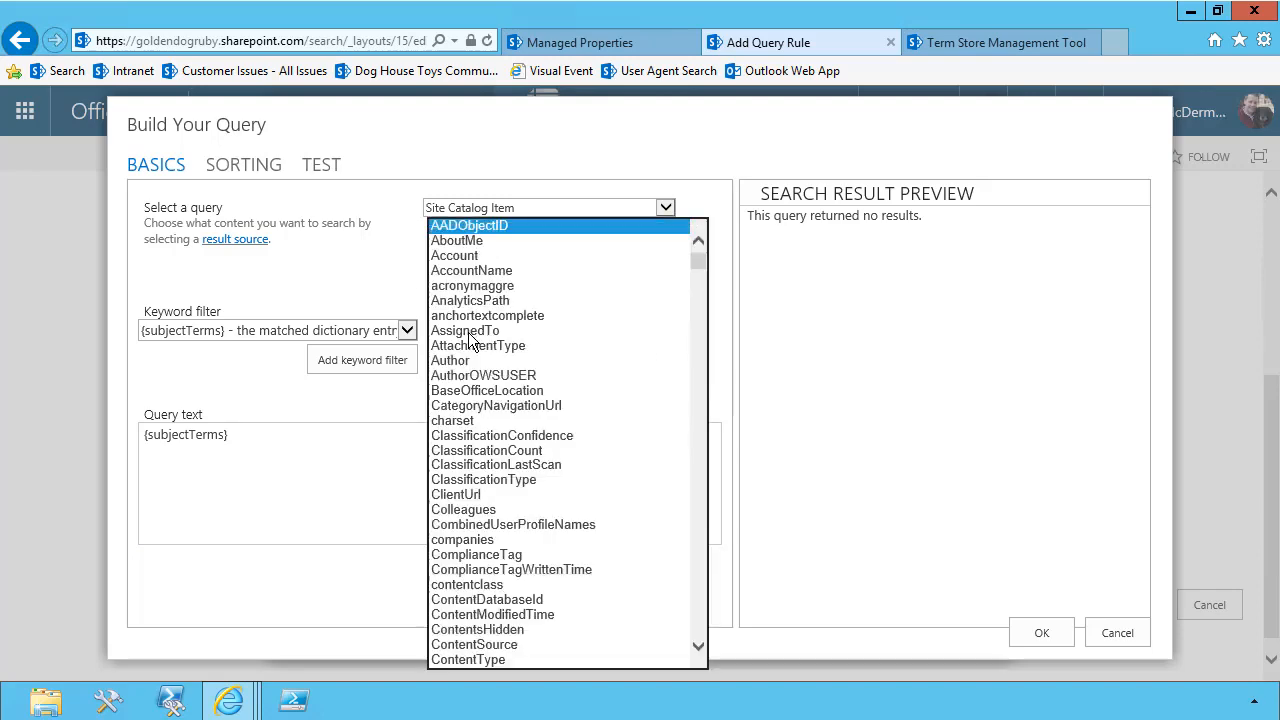
scroll(470, 345, "down", 20)
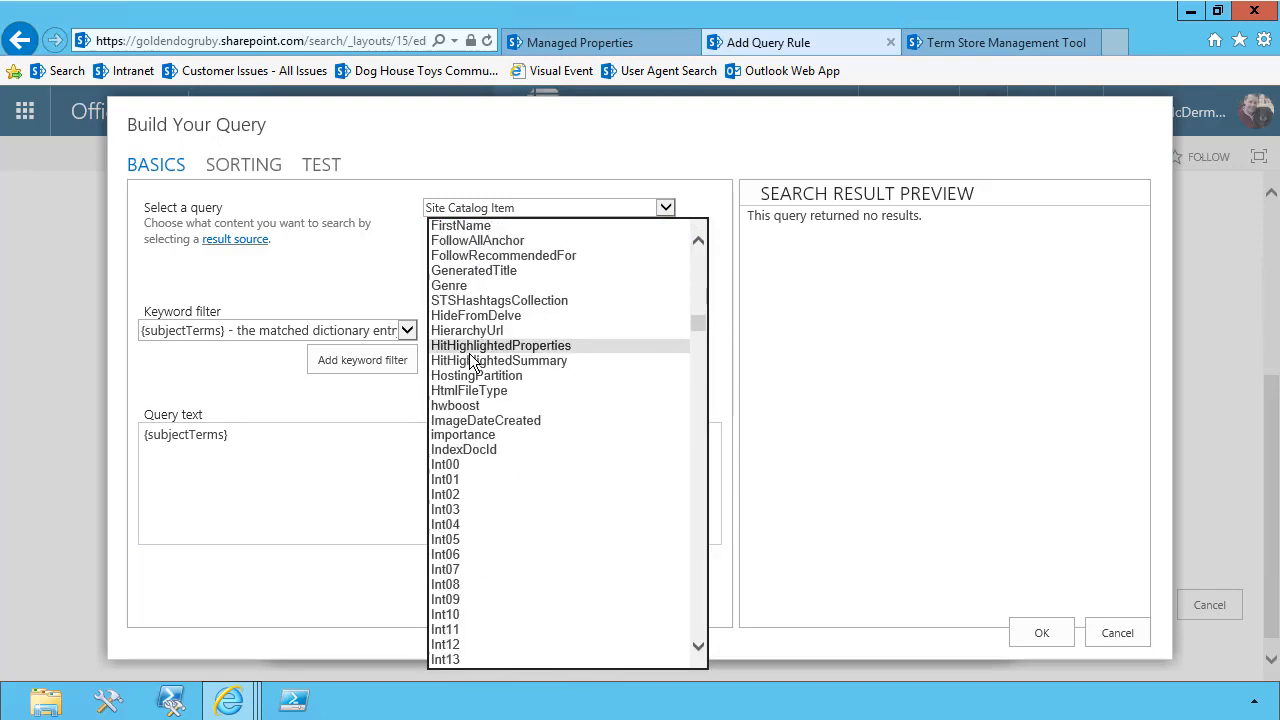
scroll(469, 353, "down", 20)
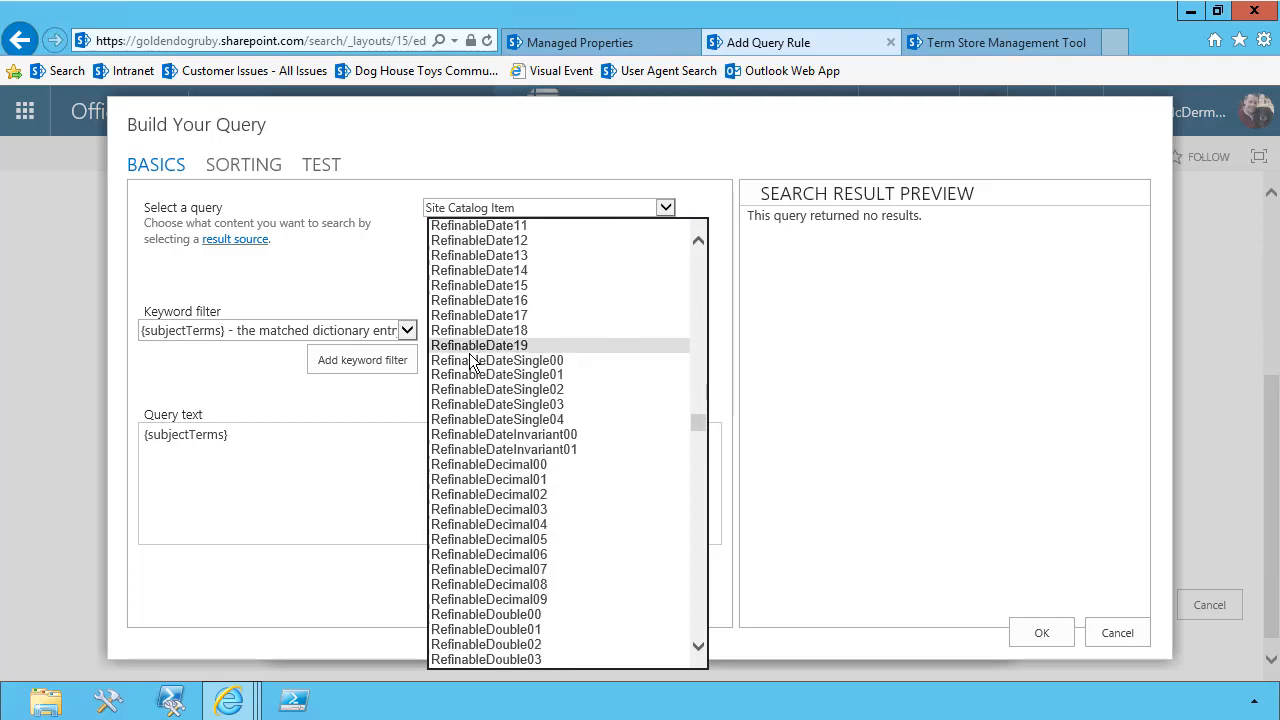
scroll(470, 360, "down", 20)
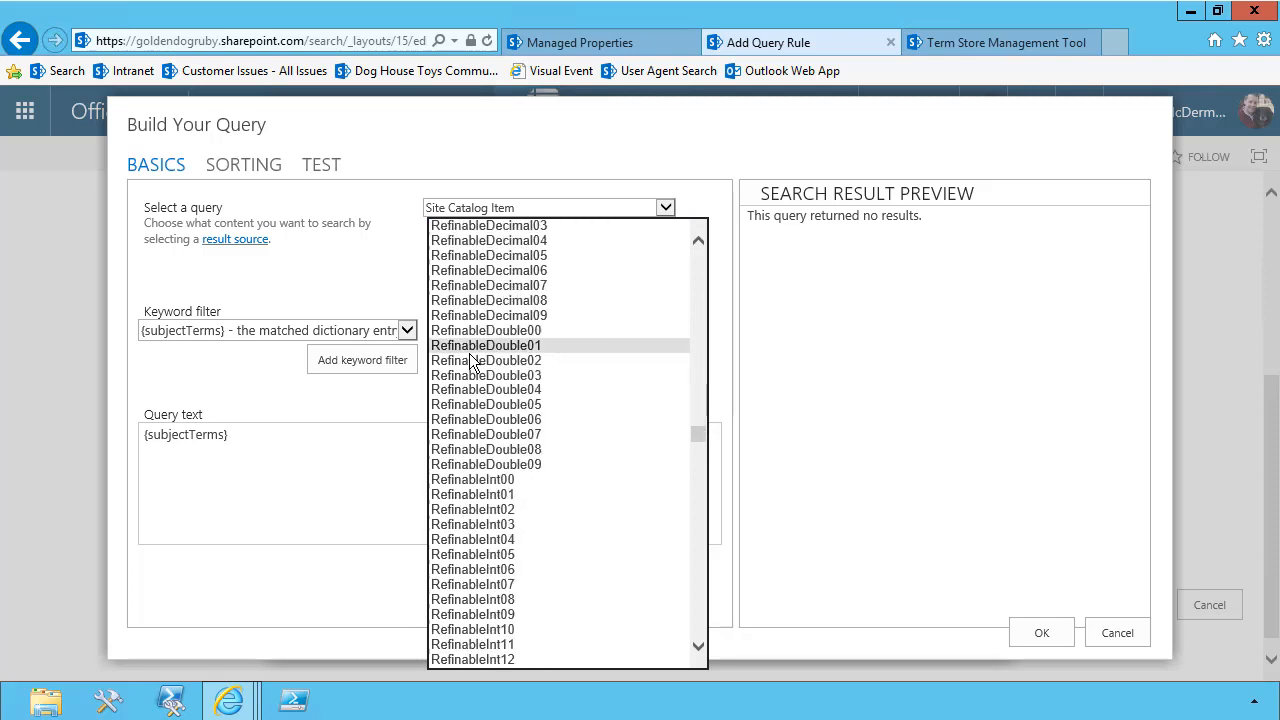
scroll(470, 360, "down", 7)
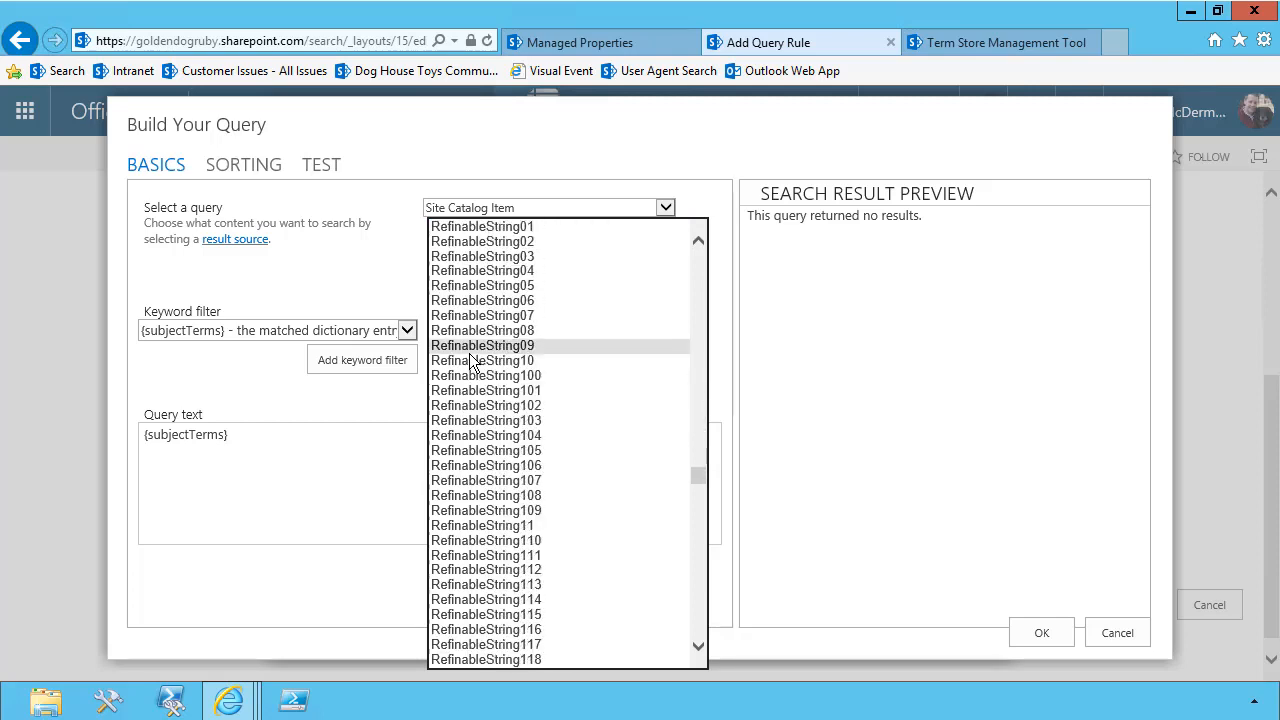
left_click(504, 276)
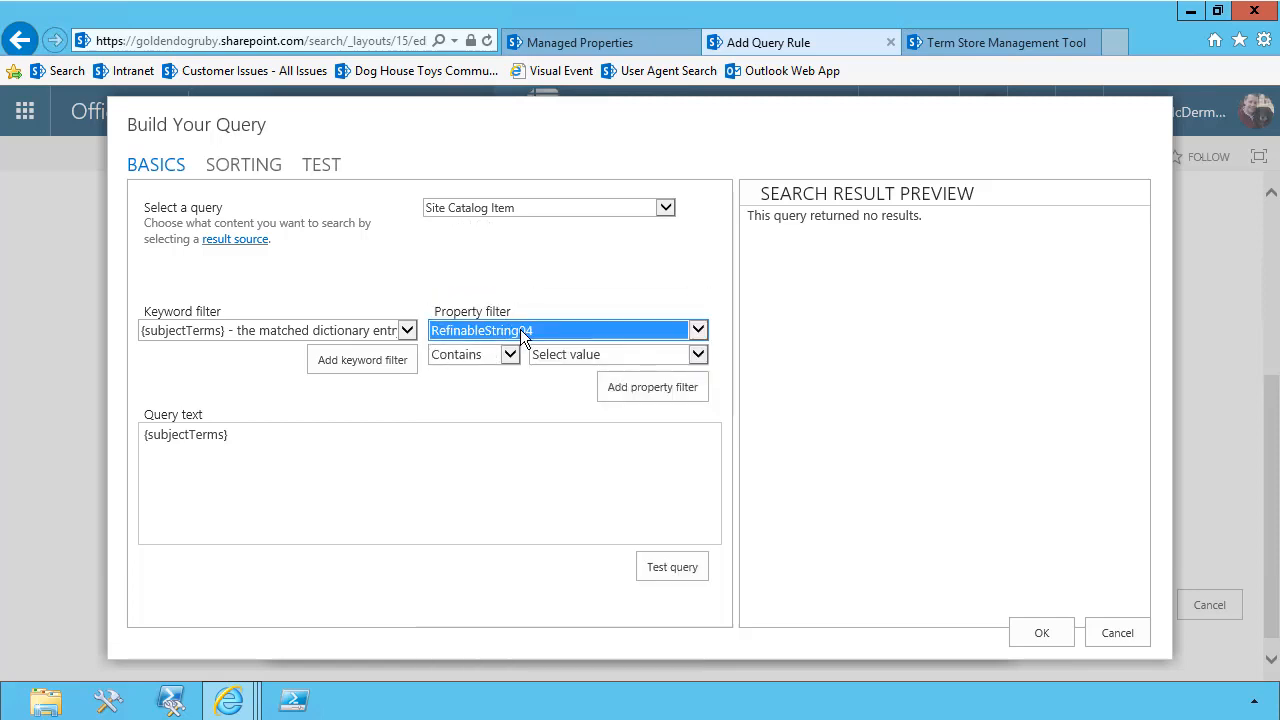
Set the RefinableString04 filter to Equals the matched dictionary entry {subjectTerms} and add it to the query text
left_click(510, 355)
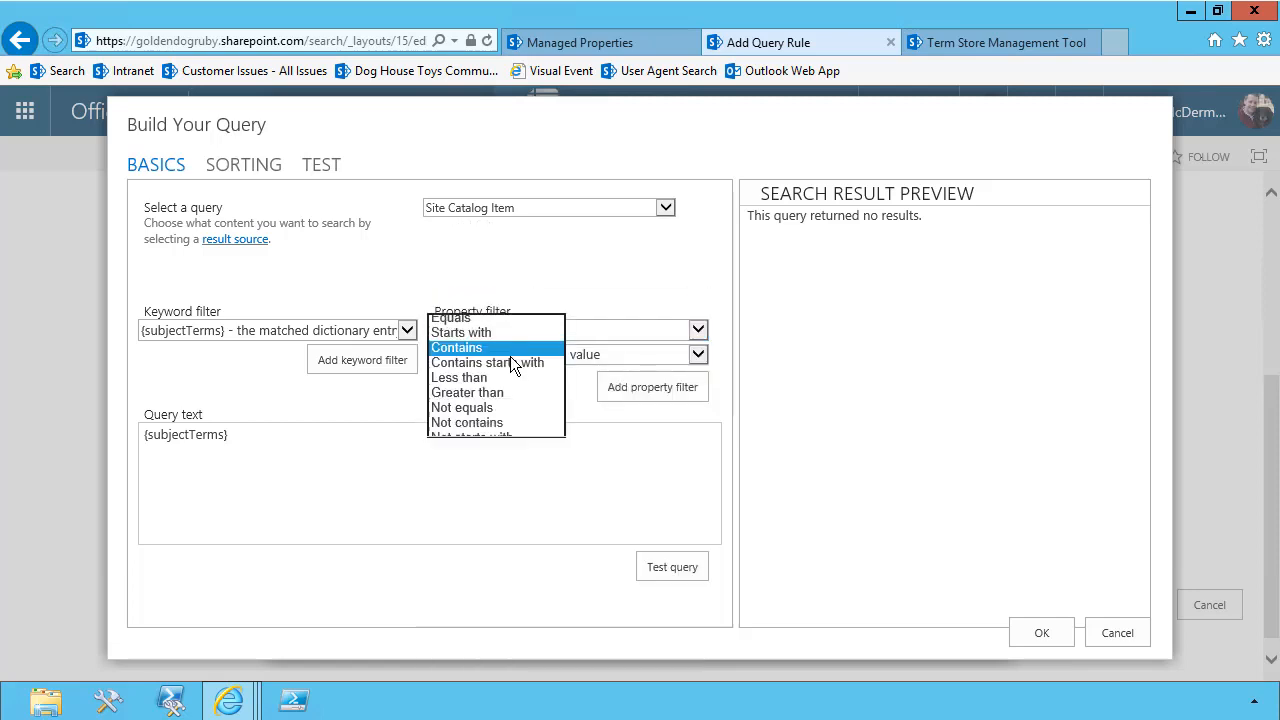
left_click(455, 397)
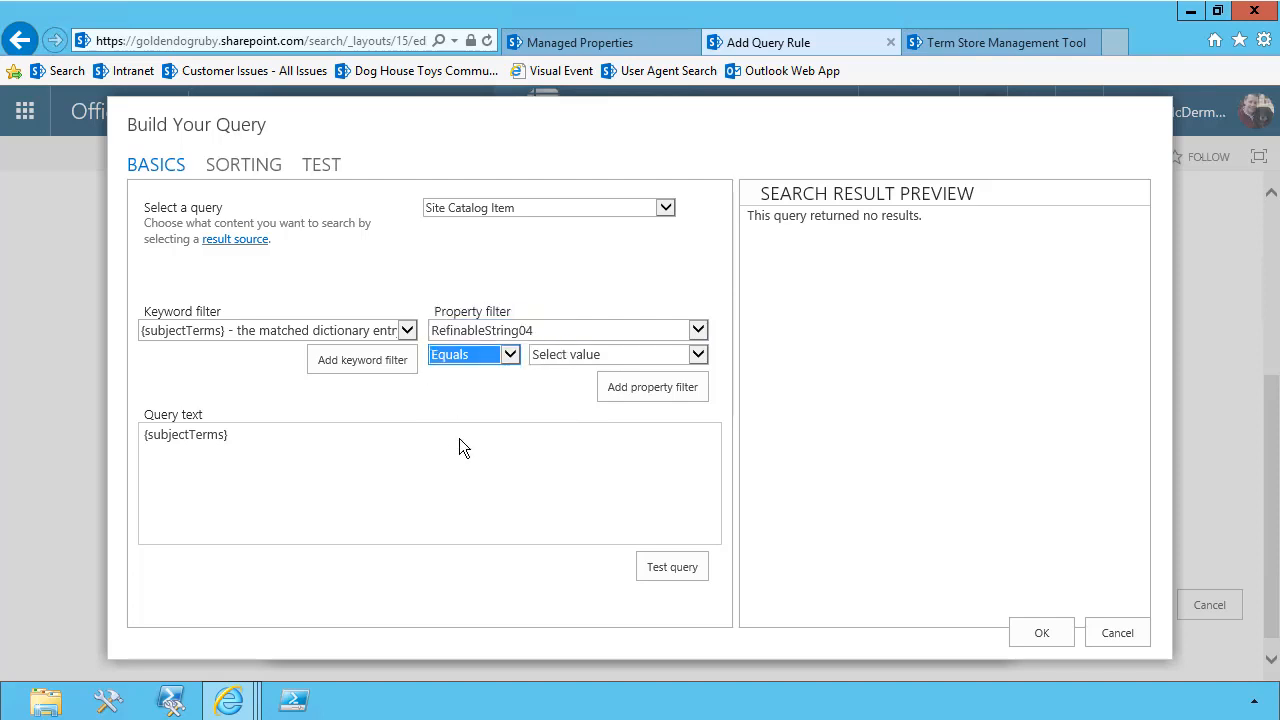
left_click(548, 356)
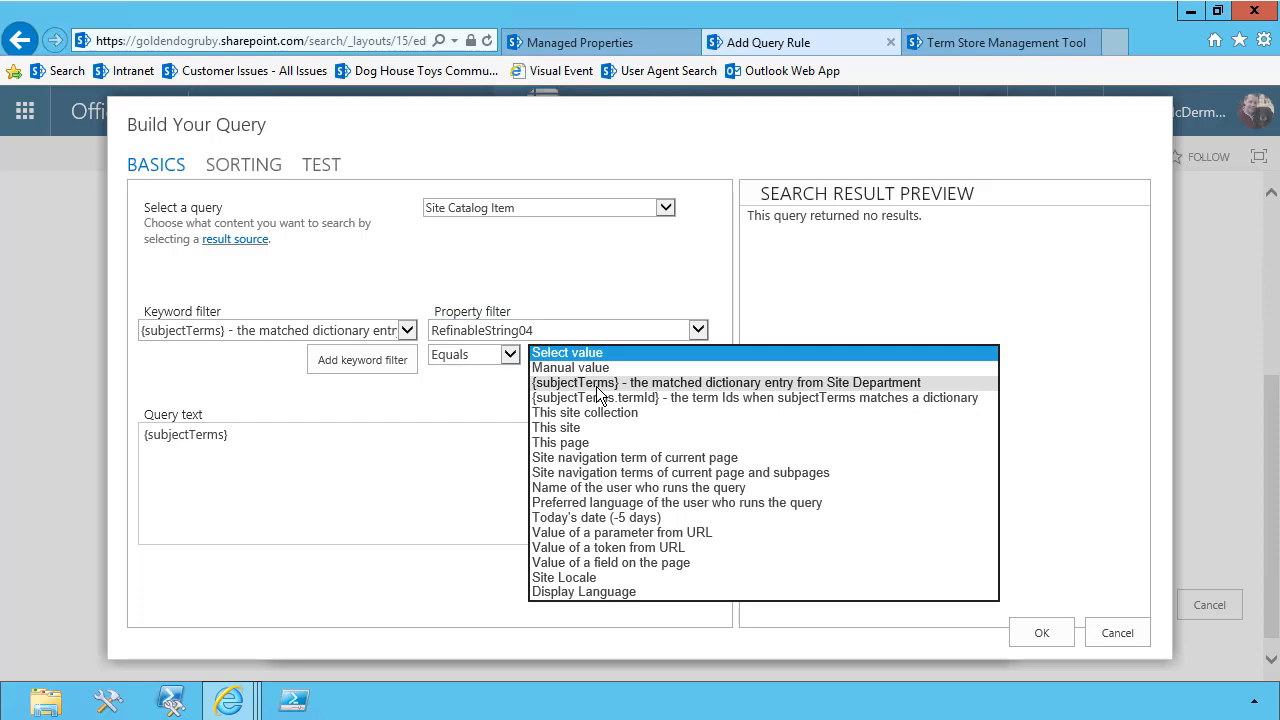
left_click(597, 384)
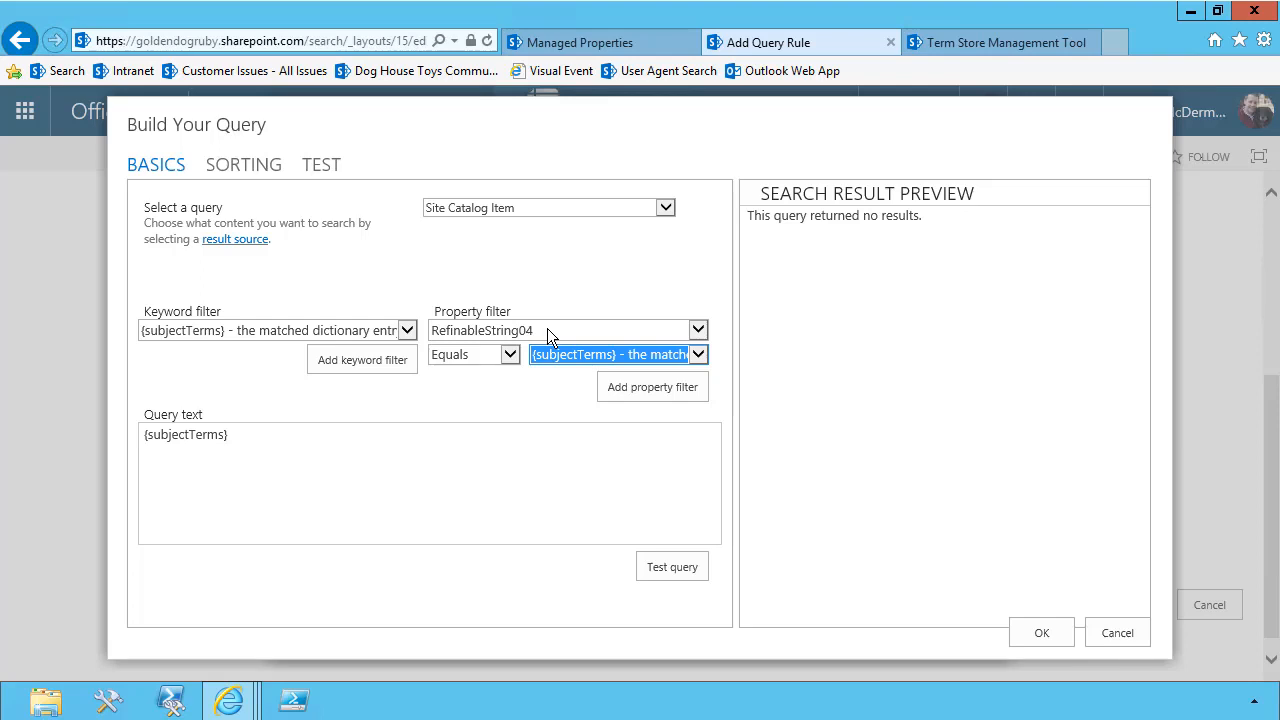
left_click(560, 354)
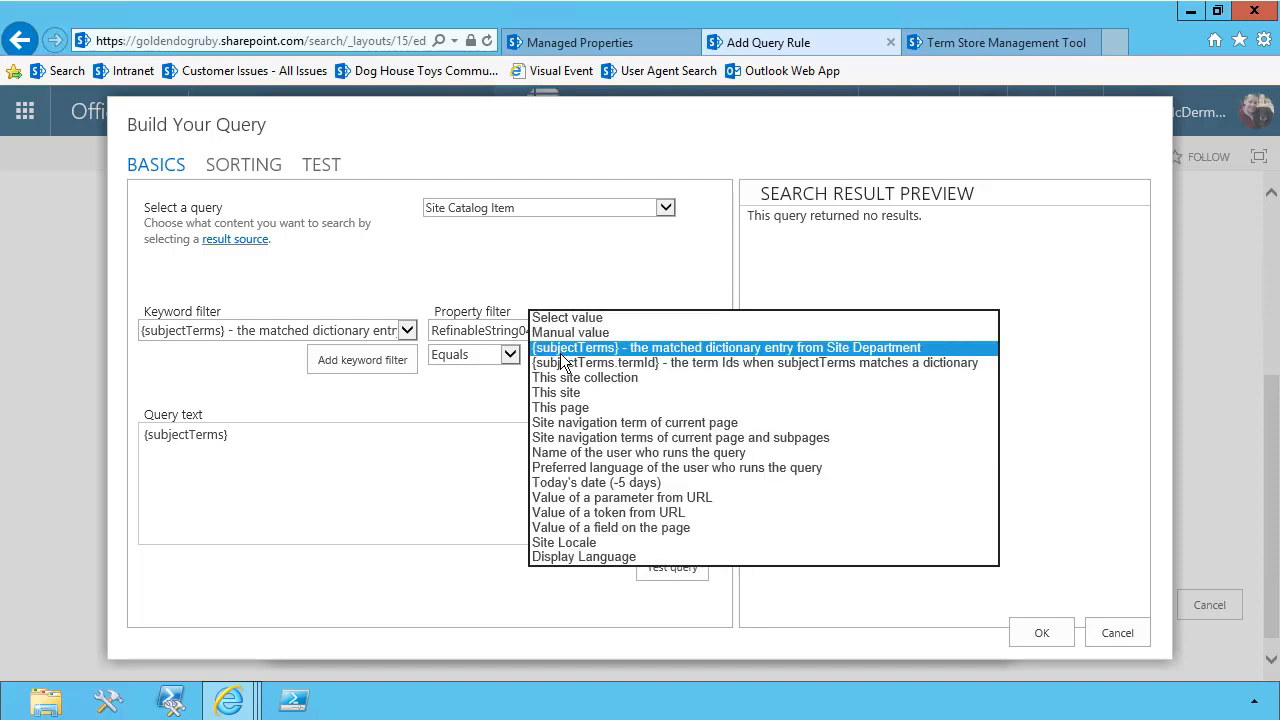
left_click(620, 347)
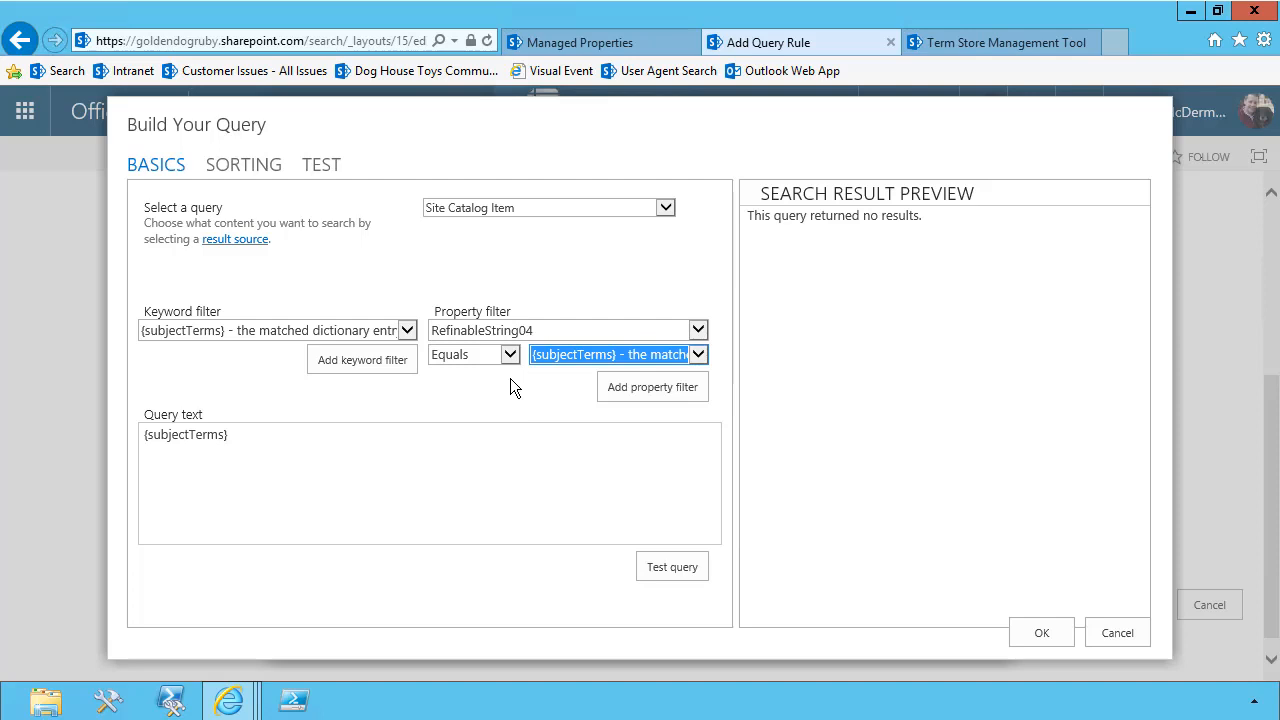
left_click(636, 396)
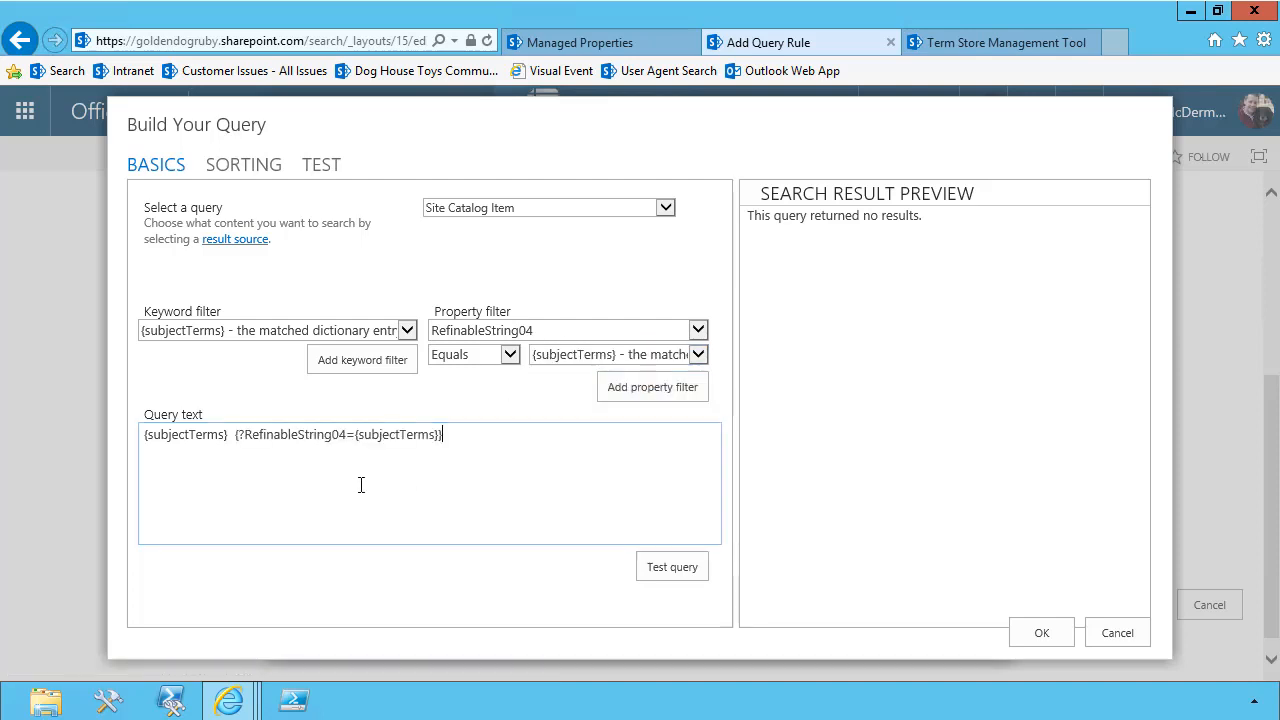
Test the query template with the {subjectTerms} variable set to Charity
left_click(320, 166)
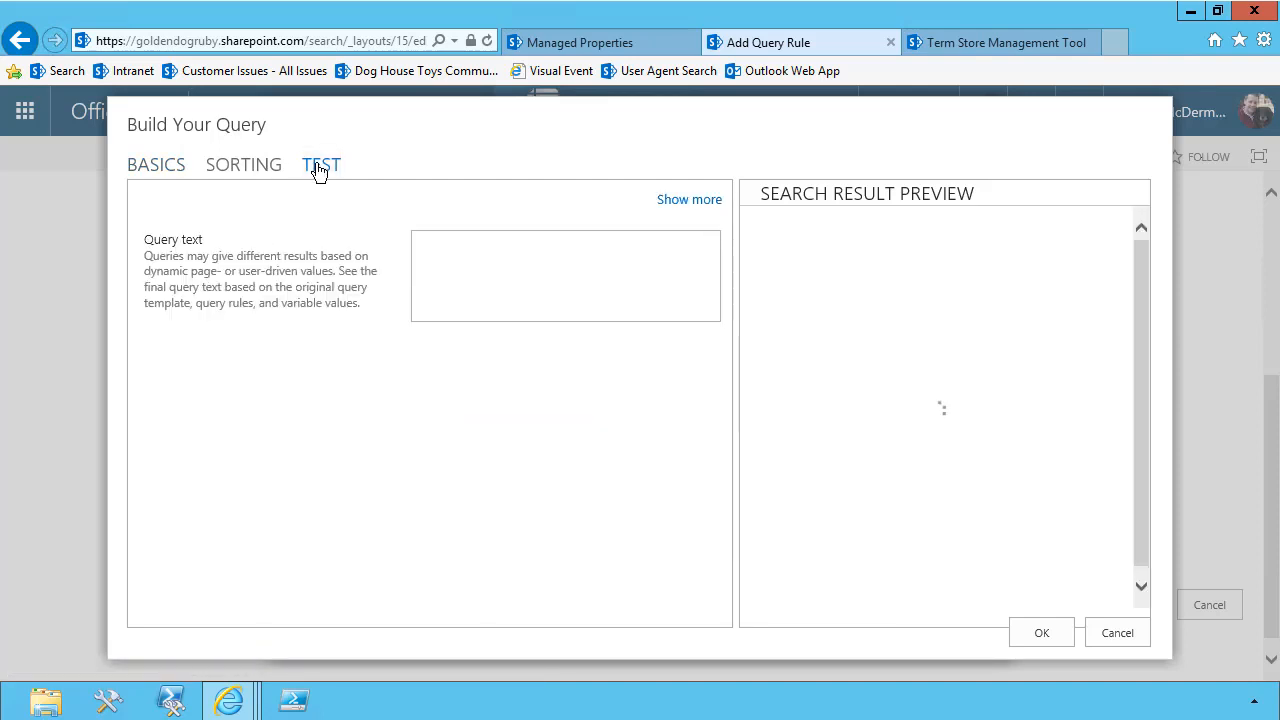
left_click(676, 203)
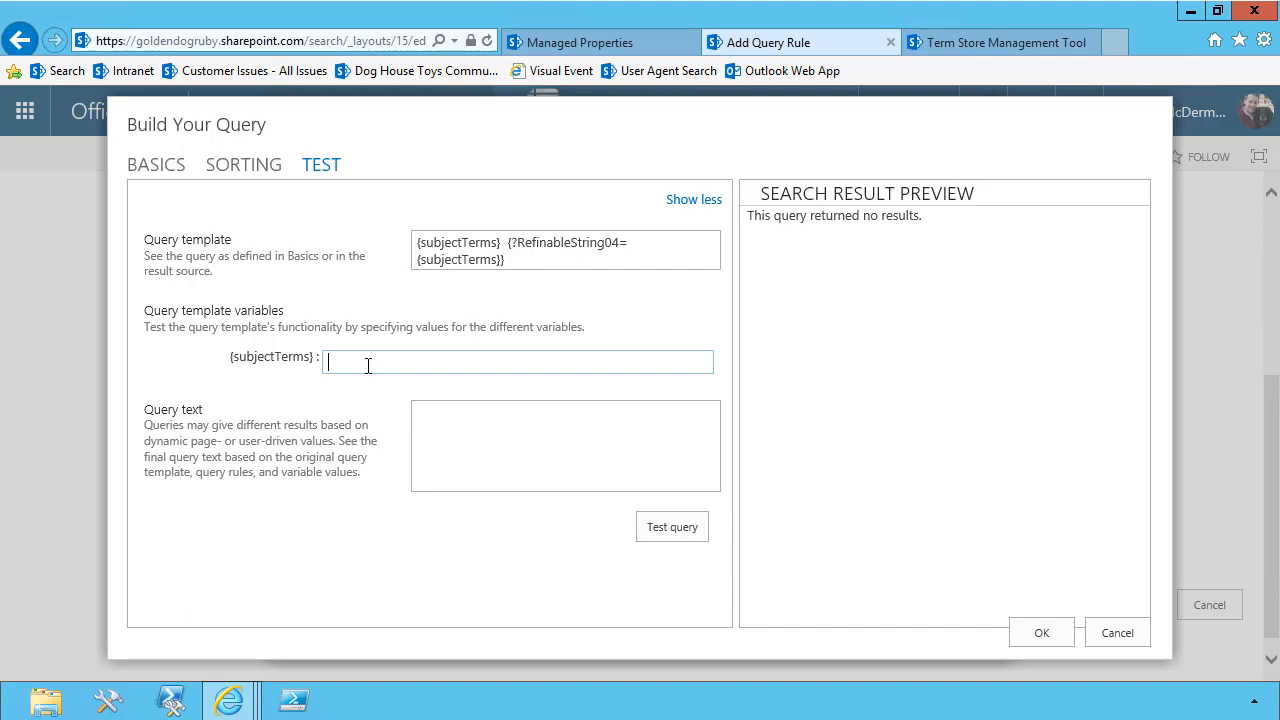
type("Charity")
left_click(677, 526)
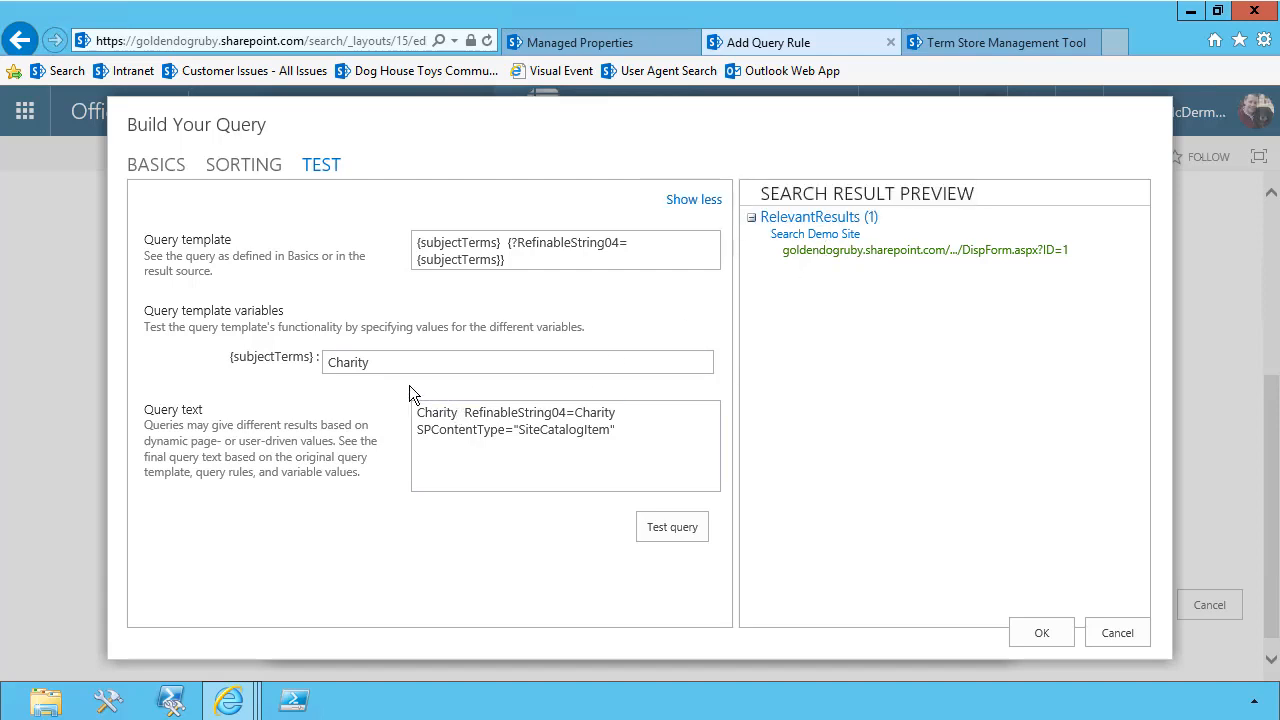
Test the query with {subjectTerms} set to Client Services and check the Site Department terms in the term store
left_click_drag(386, 361, 285, 363)
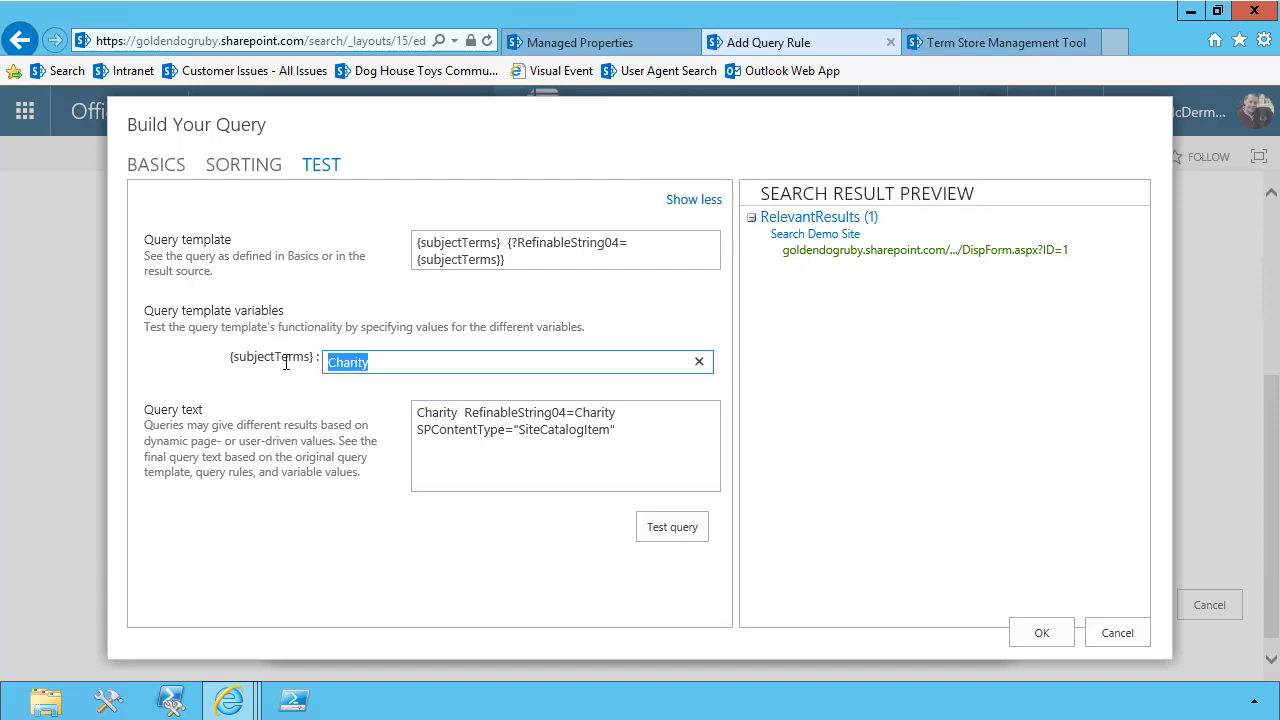
type("Client Services")
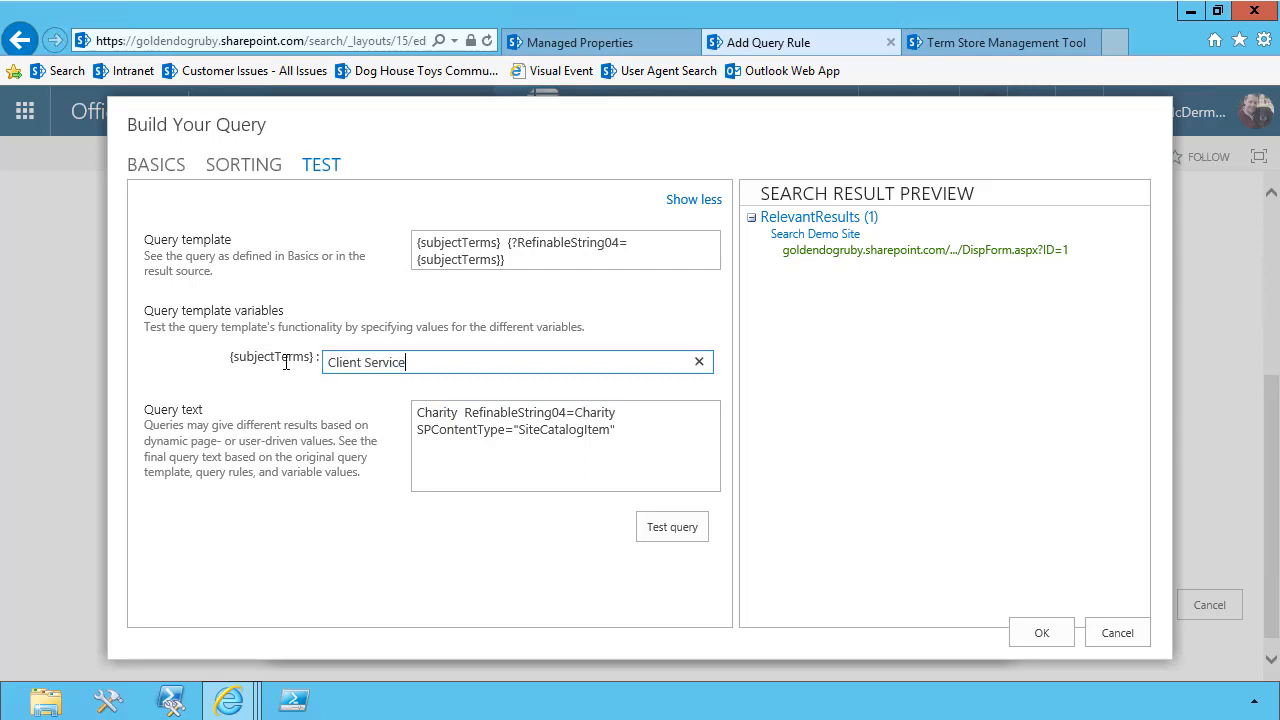
left_click(646, 524)
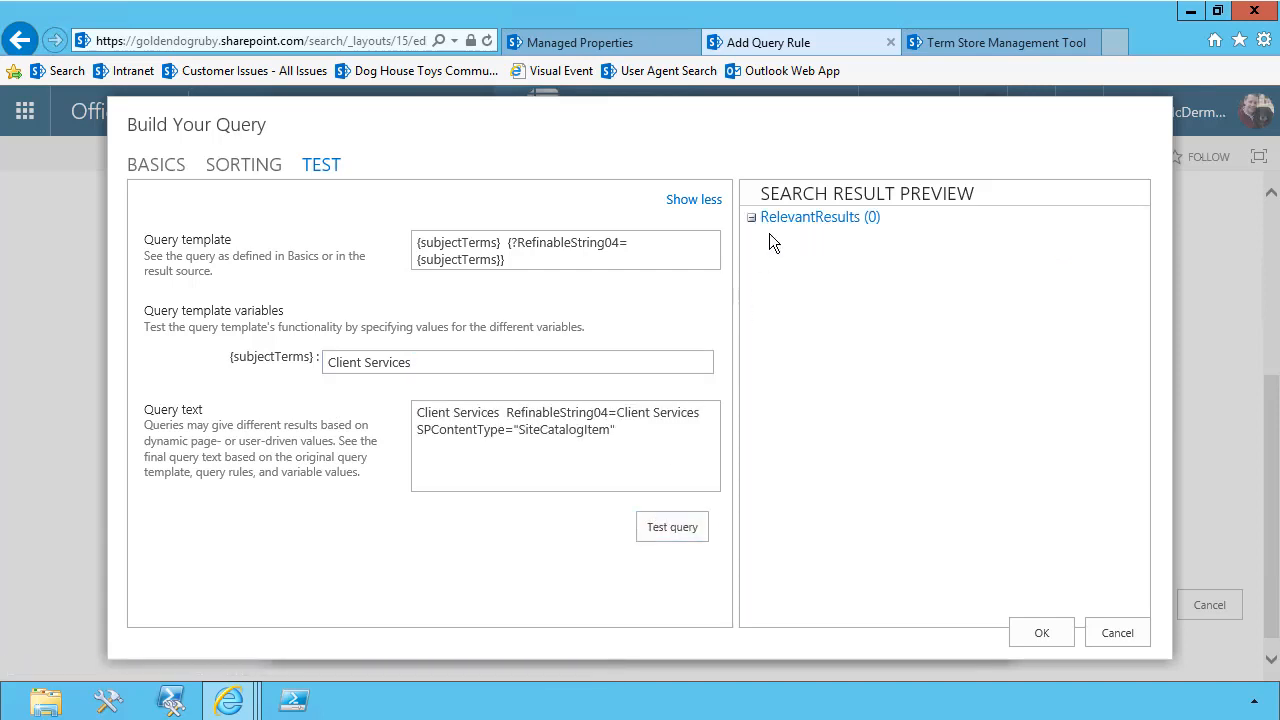
left_click(943, 45)
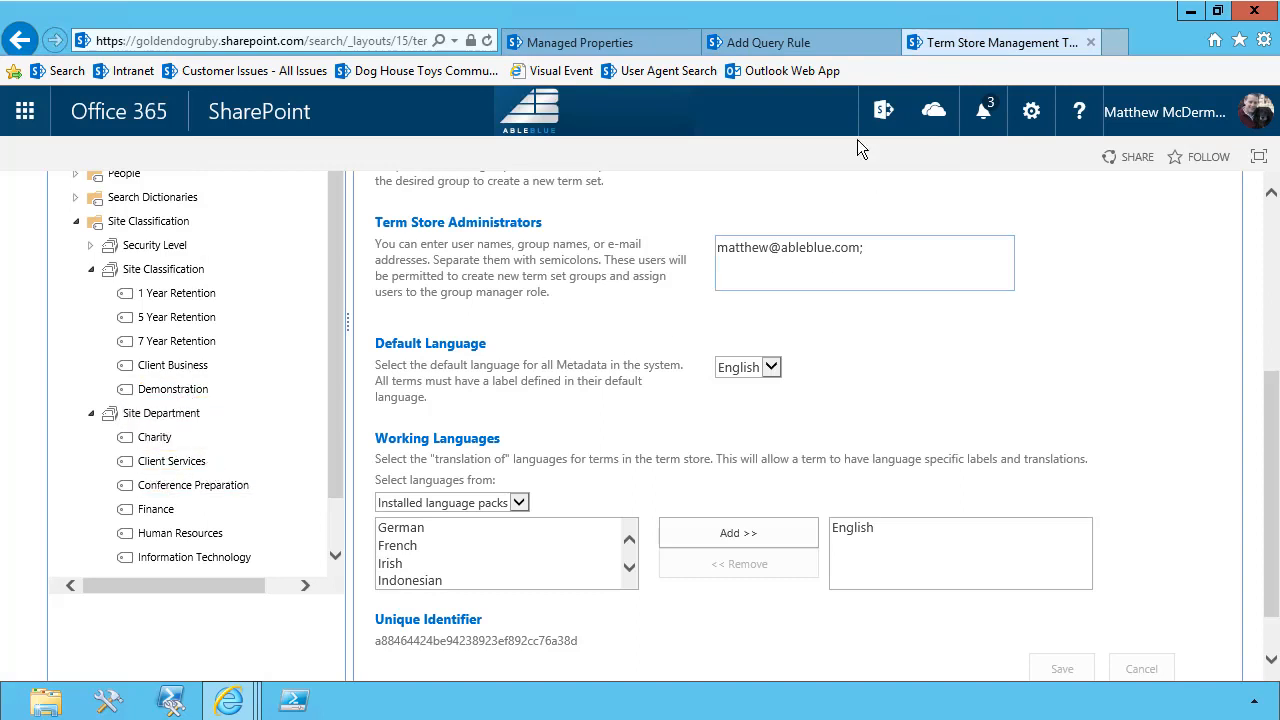
left_click(763, 46)
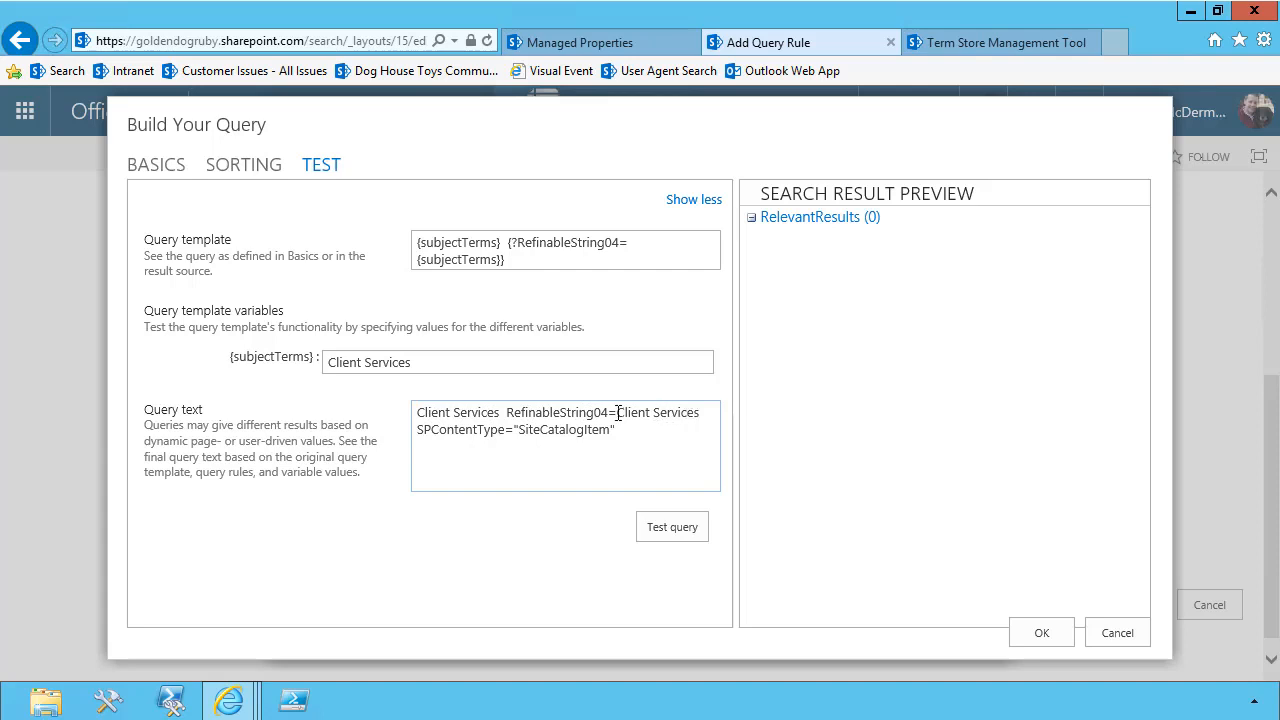
Put quotes around {subjectTerms} in the property filter and remove the leading keyword term, leaving {?RefinableString04="{subjectTerms}"} as query text
left_click(160, 165)
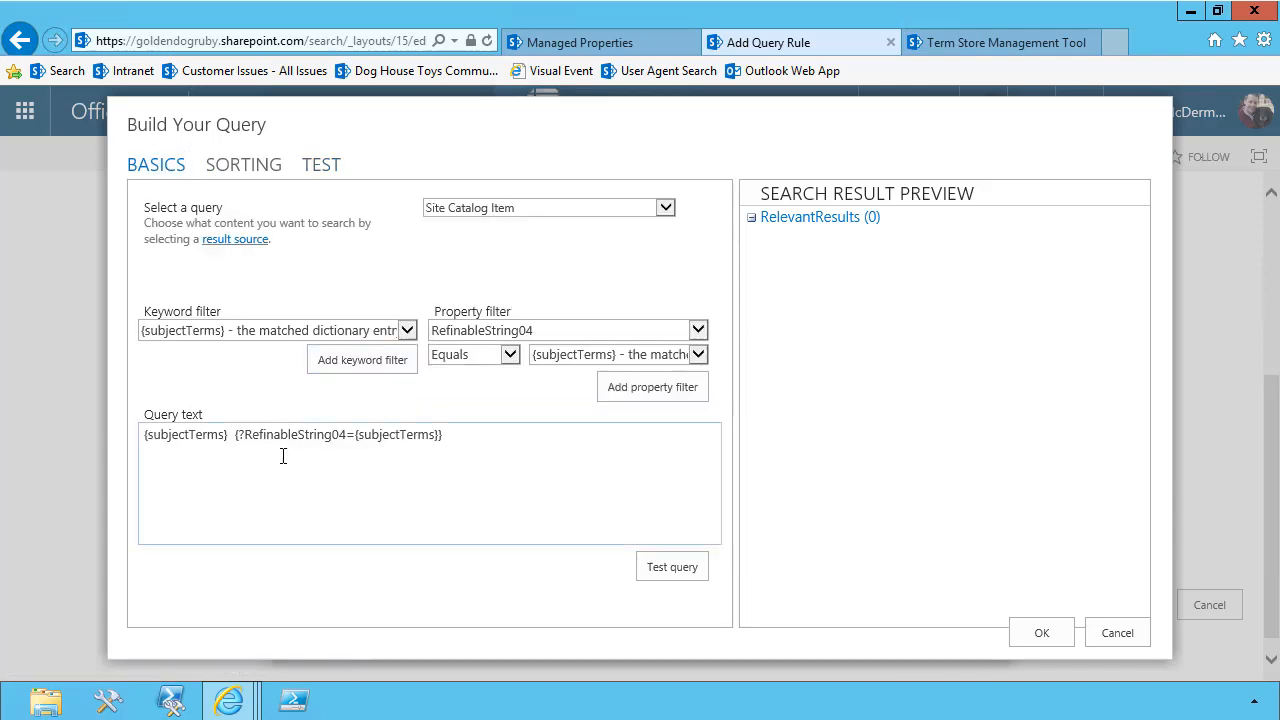
left_click(356, 436)
type("\"")
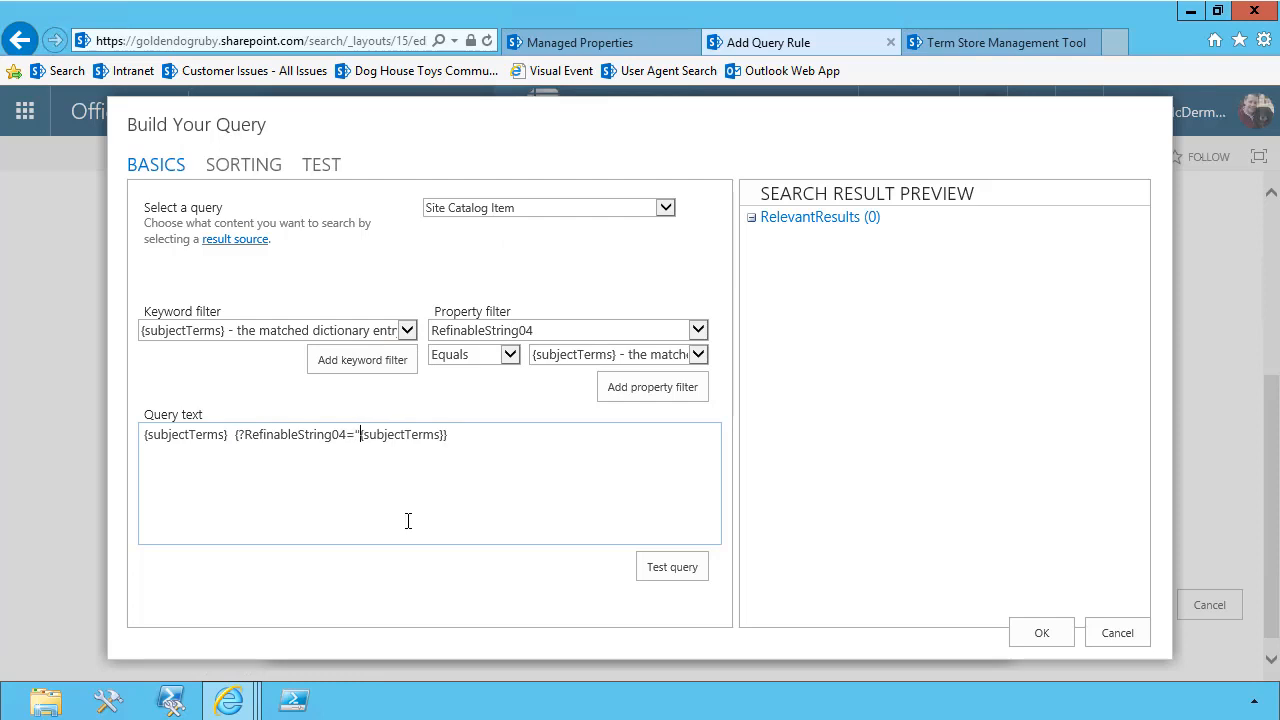
key("Left")
type("\"")
key("ctrl+shift+Right")
key("shift+Right")
key("shift+Right")
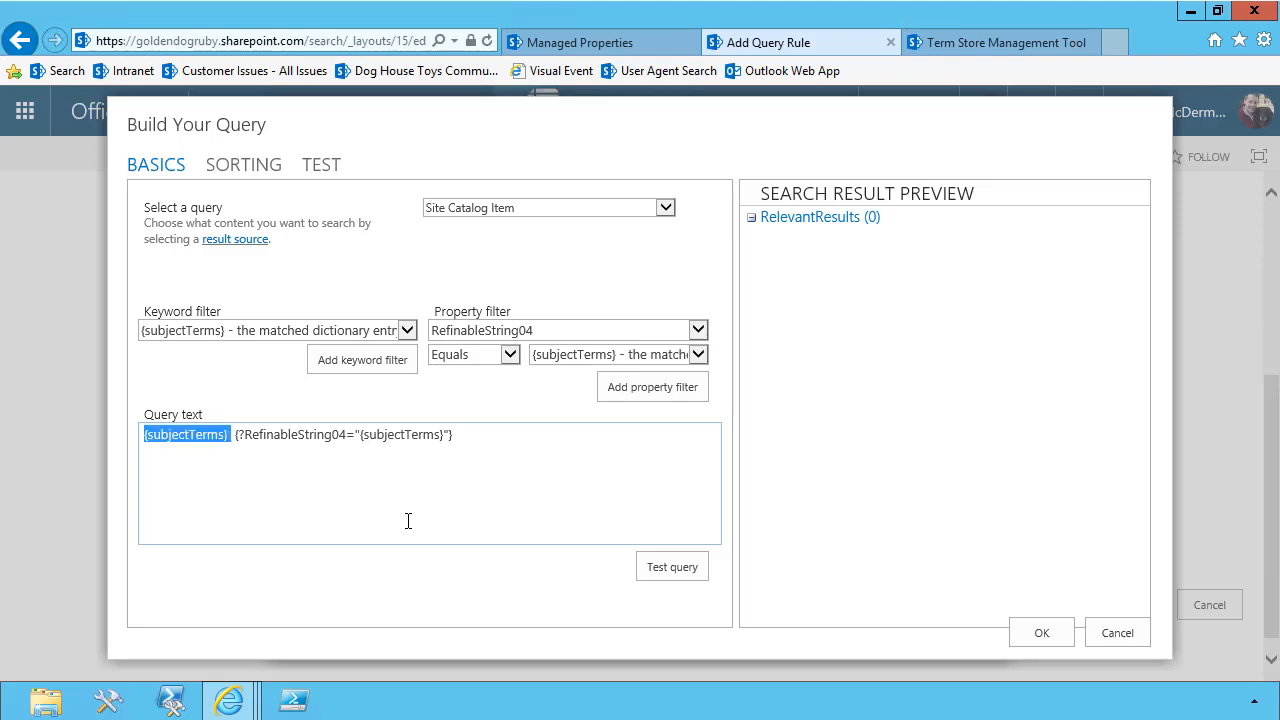
key("shift+Right")
key("Delete")
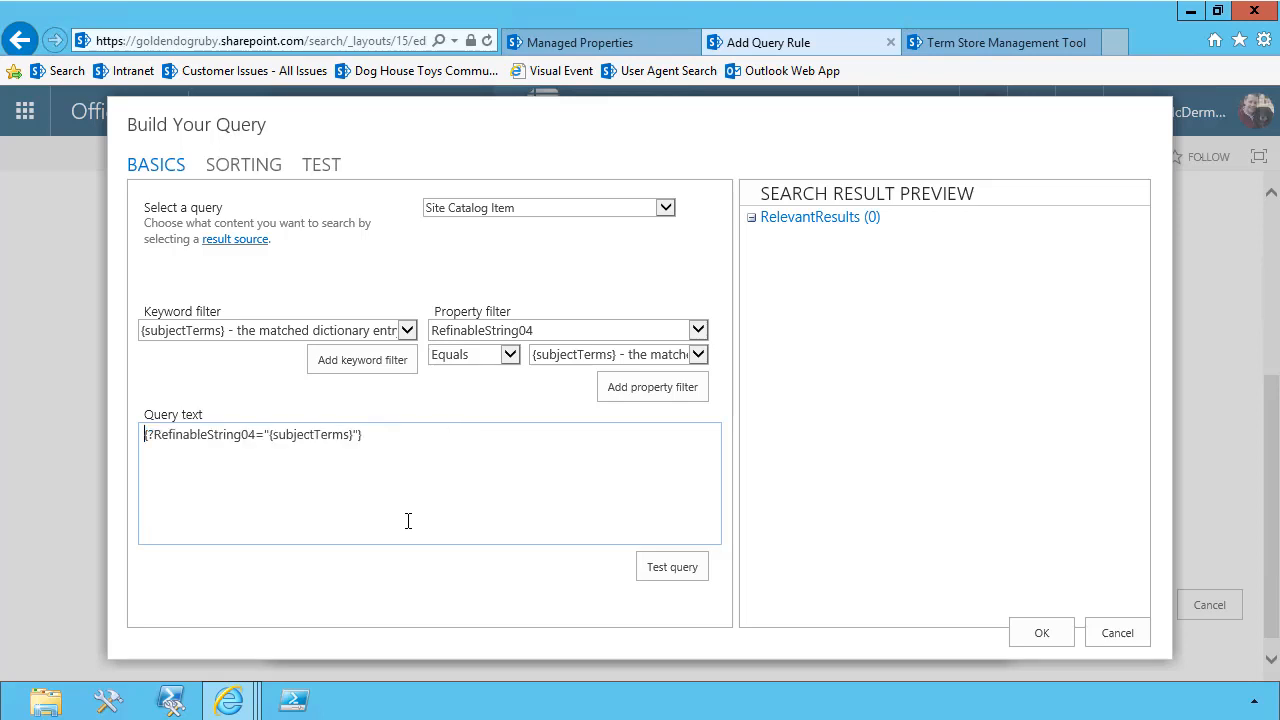
Test the revised query template with {subjectTerms} set to Charity
left_click(321, 166)
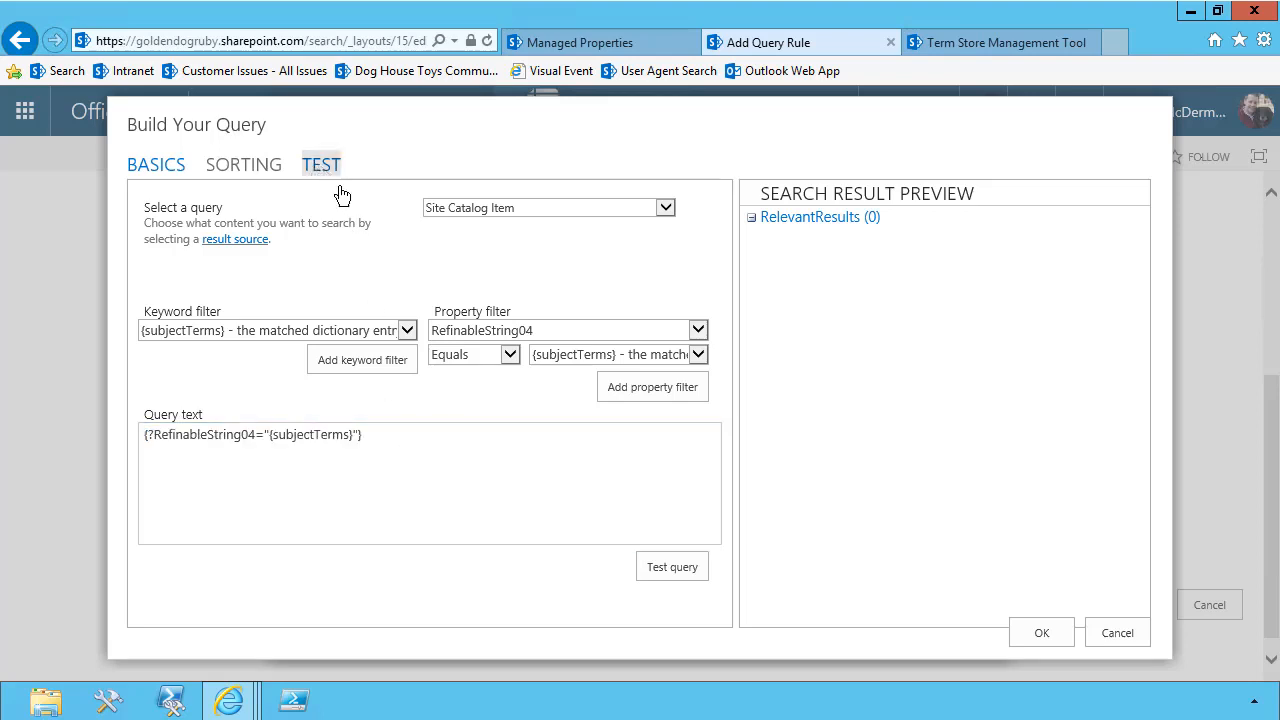
left_click(690, 201)
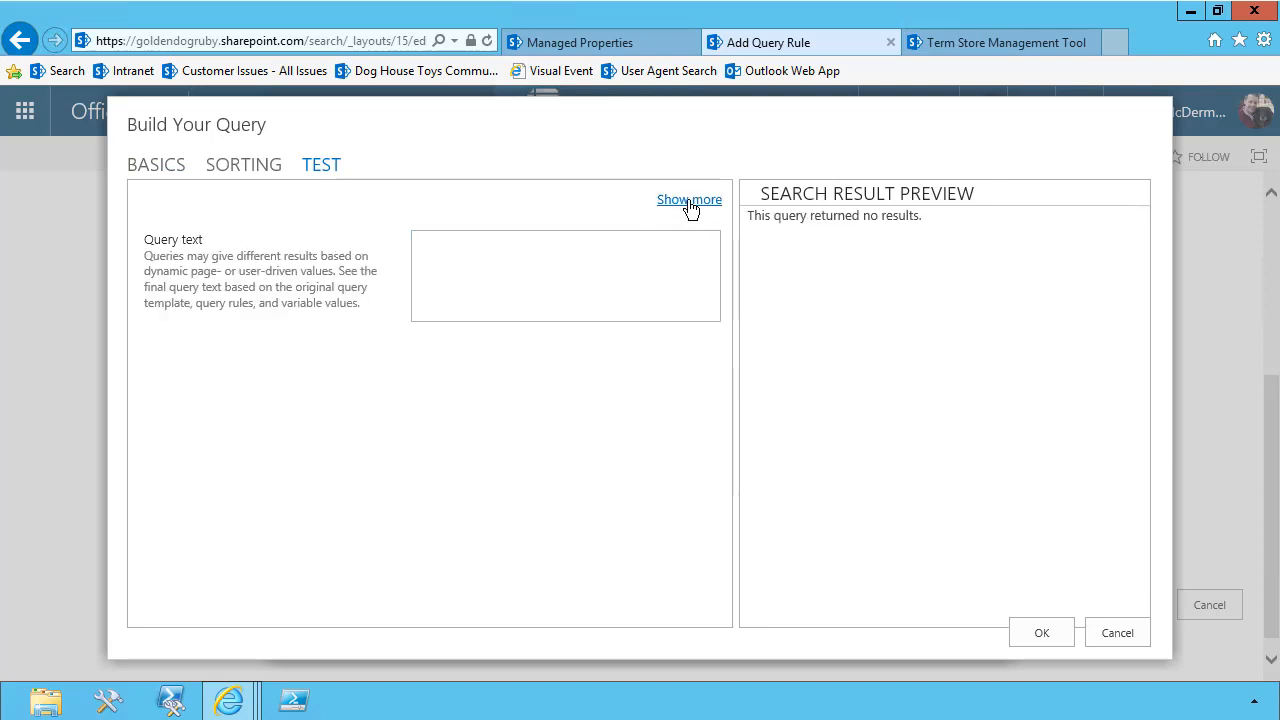
left_click(690, 199)
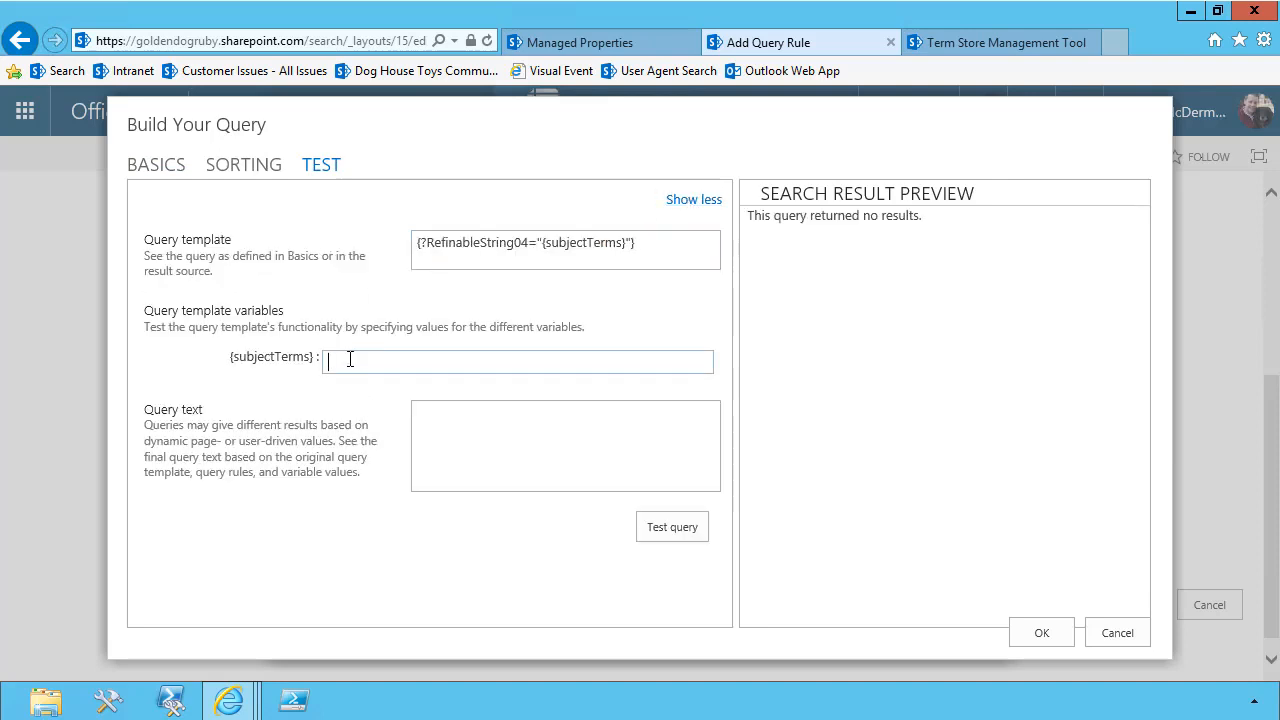
type("Charity")
left_click(695, 530)
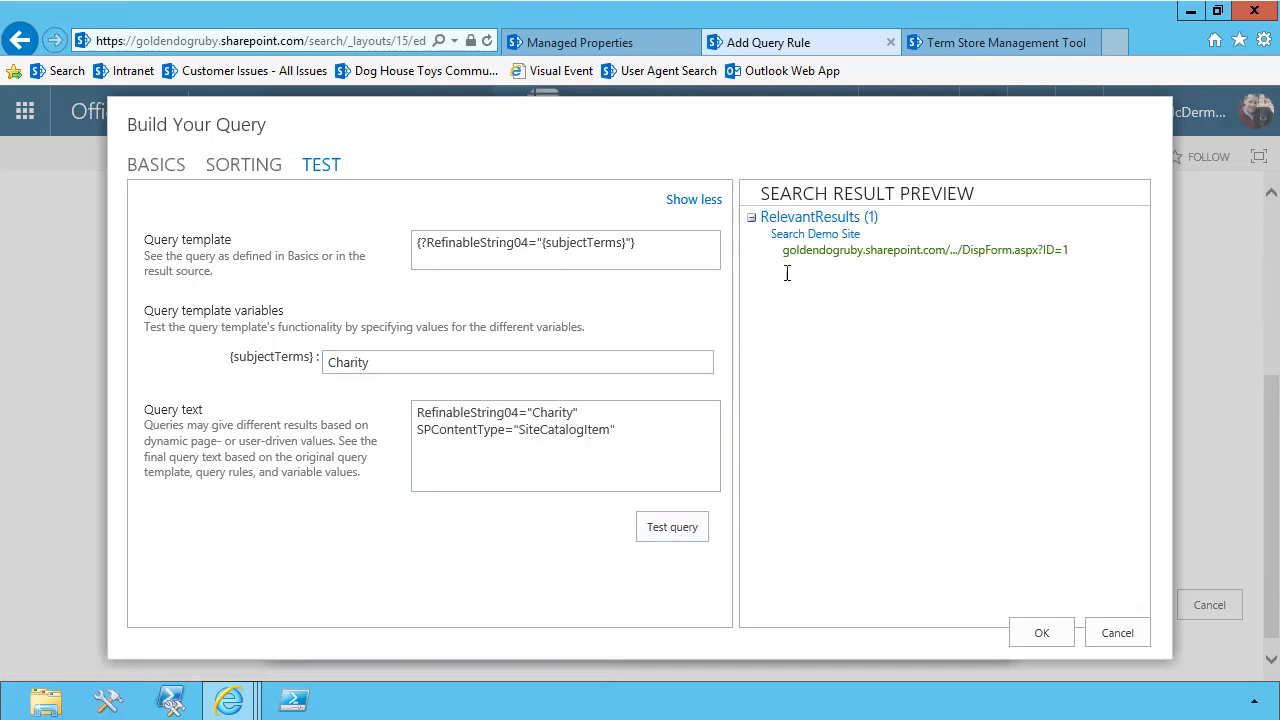
Test the revised query with {subjectTerms} set to Client Services and accept the query for the result block
double_click(431, 361)
type("Client")
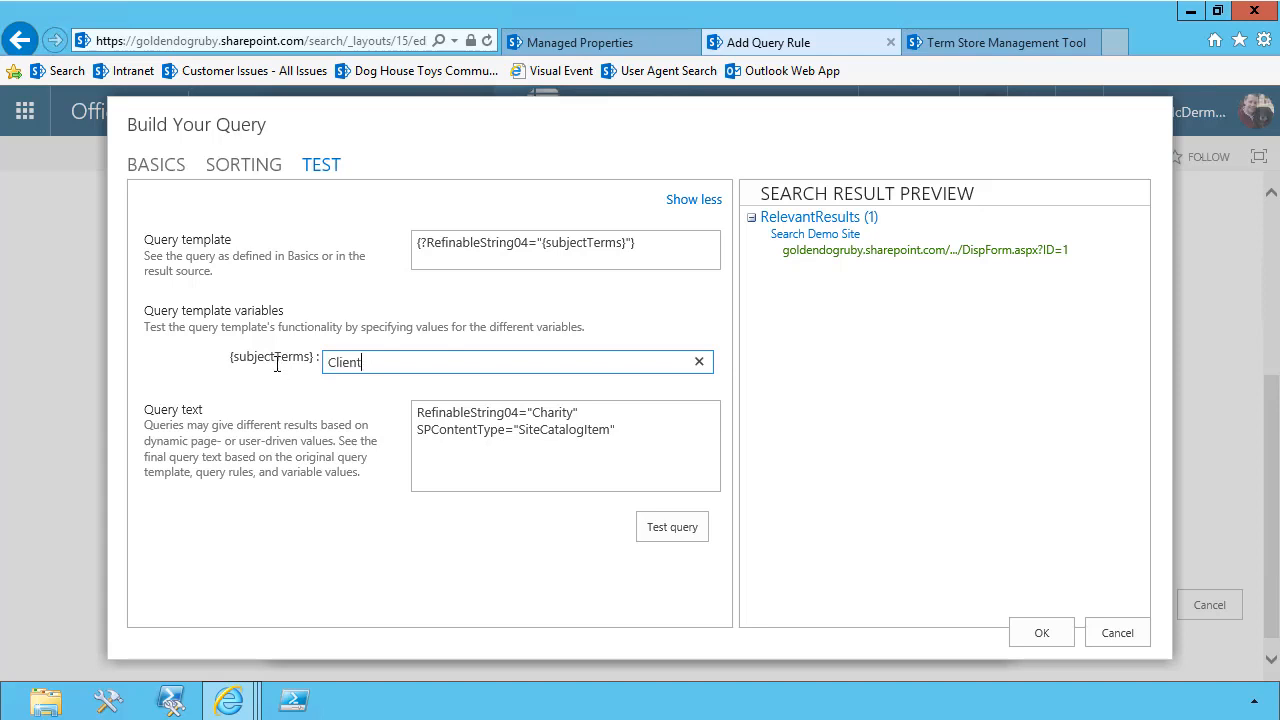
type(" Services")
left_click(671, 529)
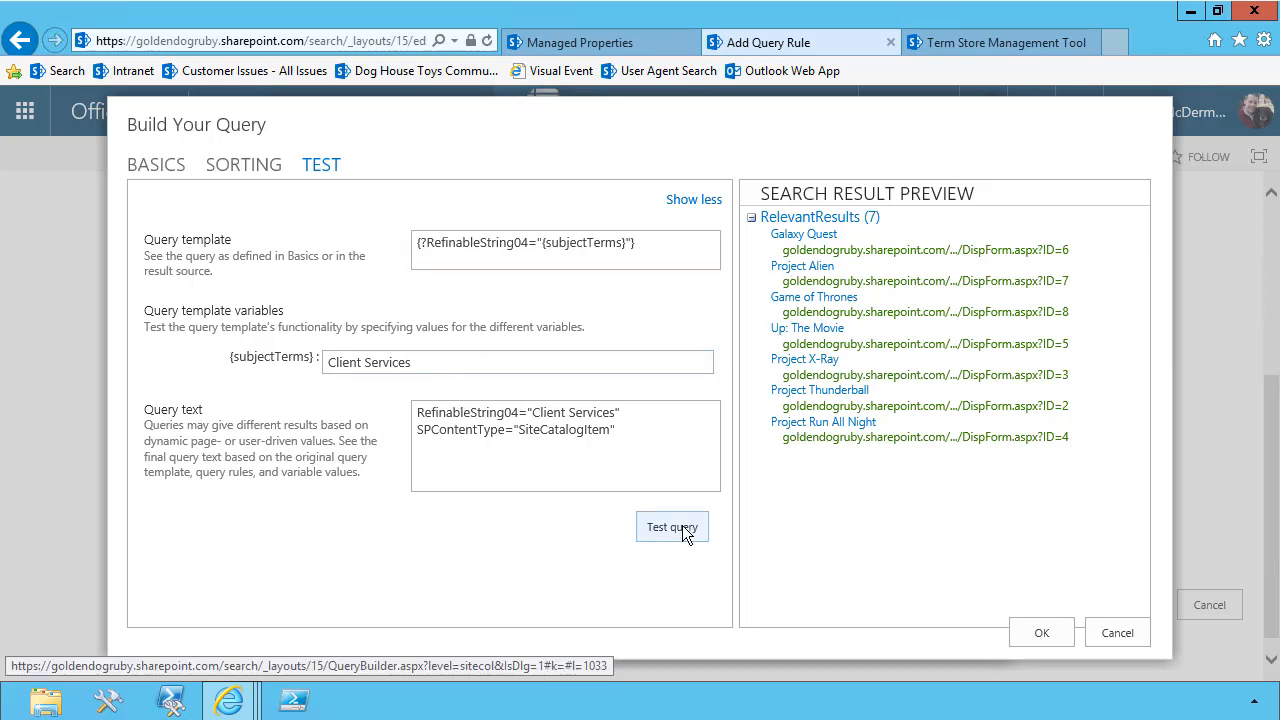
left_click(1041, 632)
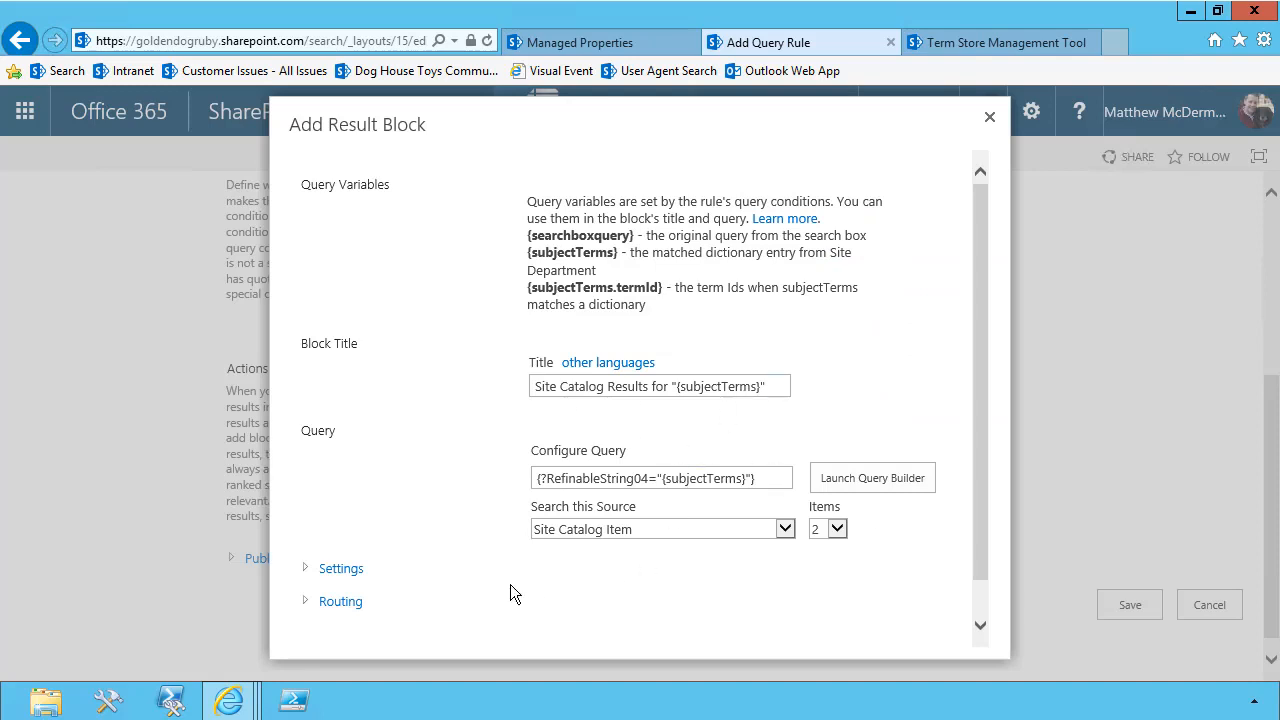
Set the result block to always show above core results, accept the block, and save the query rule
left_click(313, 570)
scroll(414, 479, "down", 3)
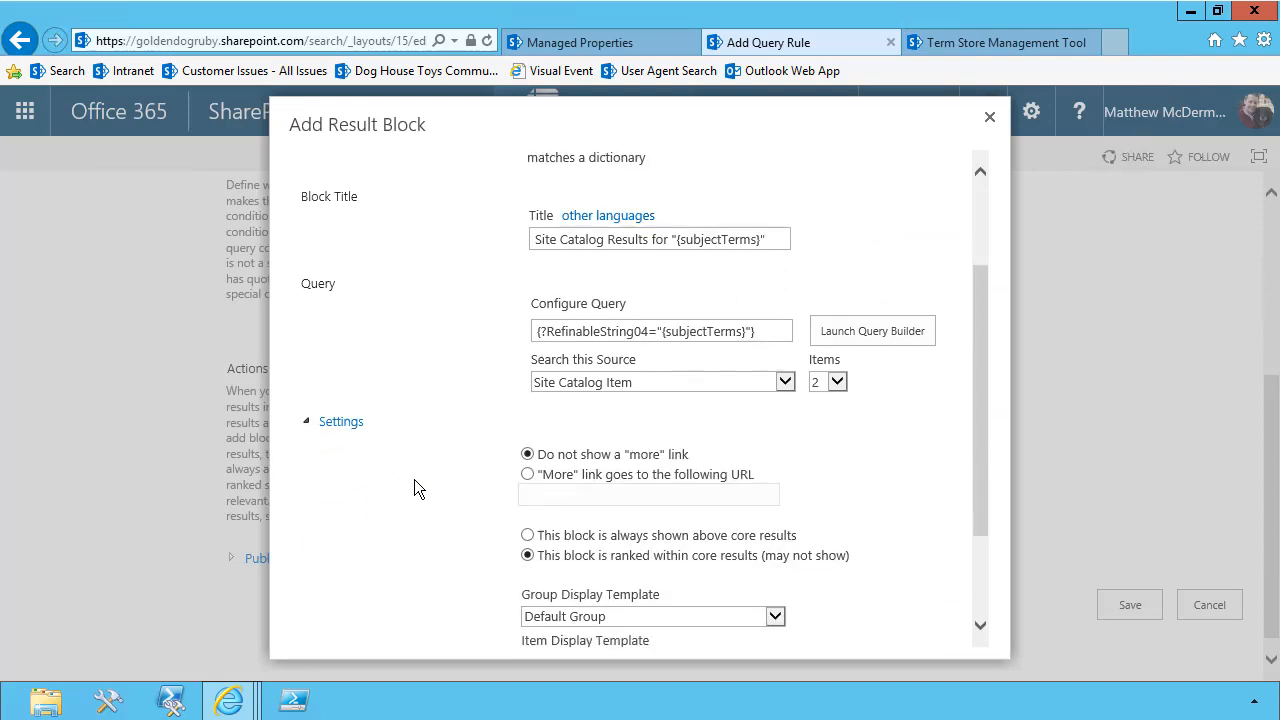
left_click(527, 435)
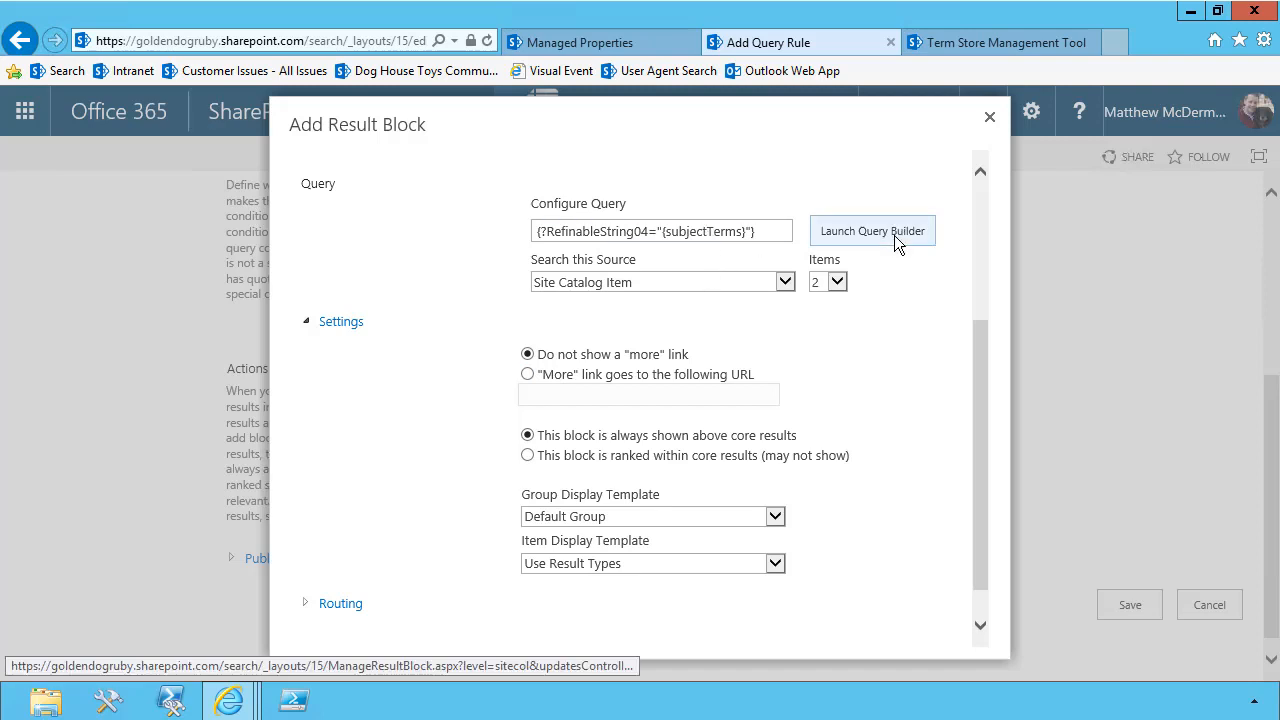
left_click_drag(985, 563, 978, 607)
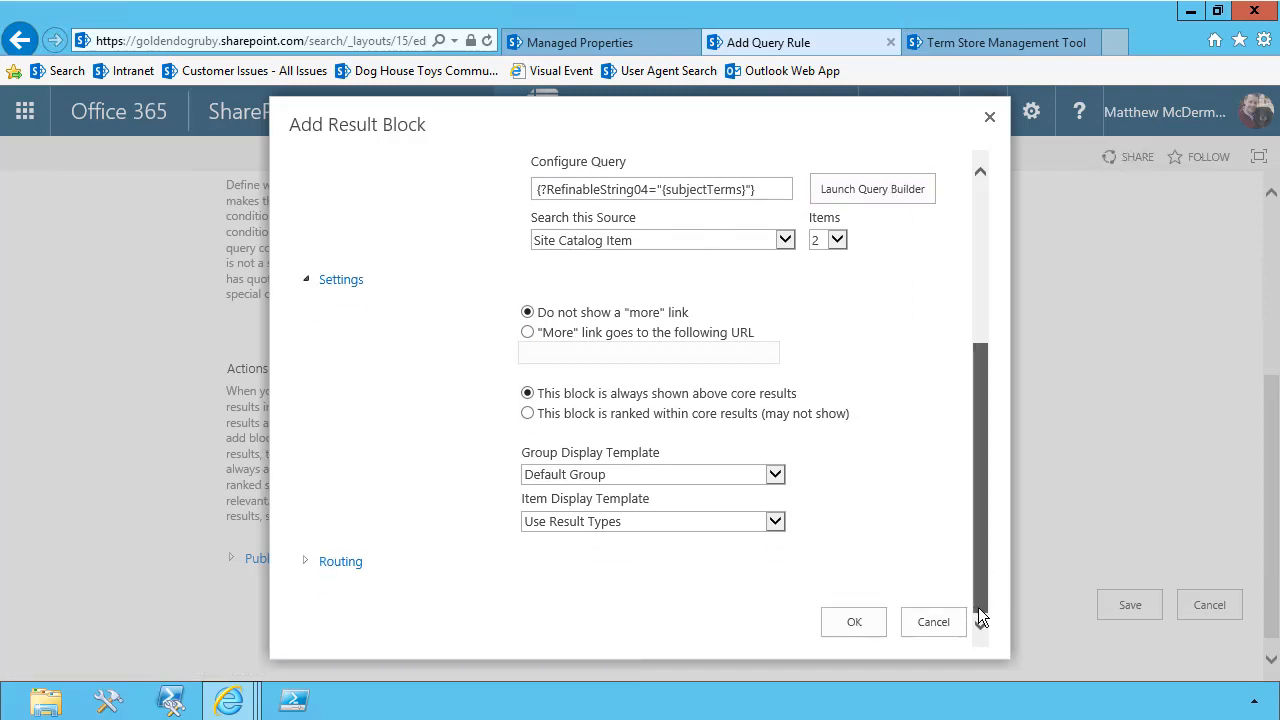
left_click(855, 622)
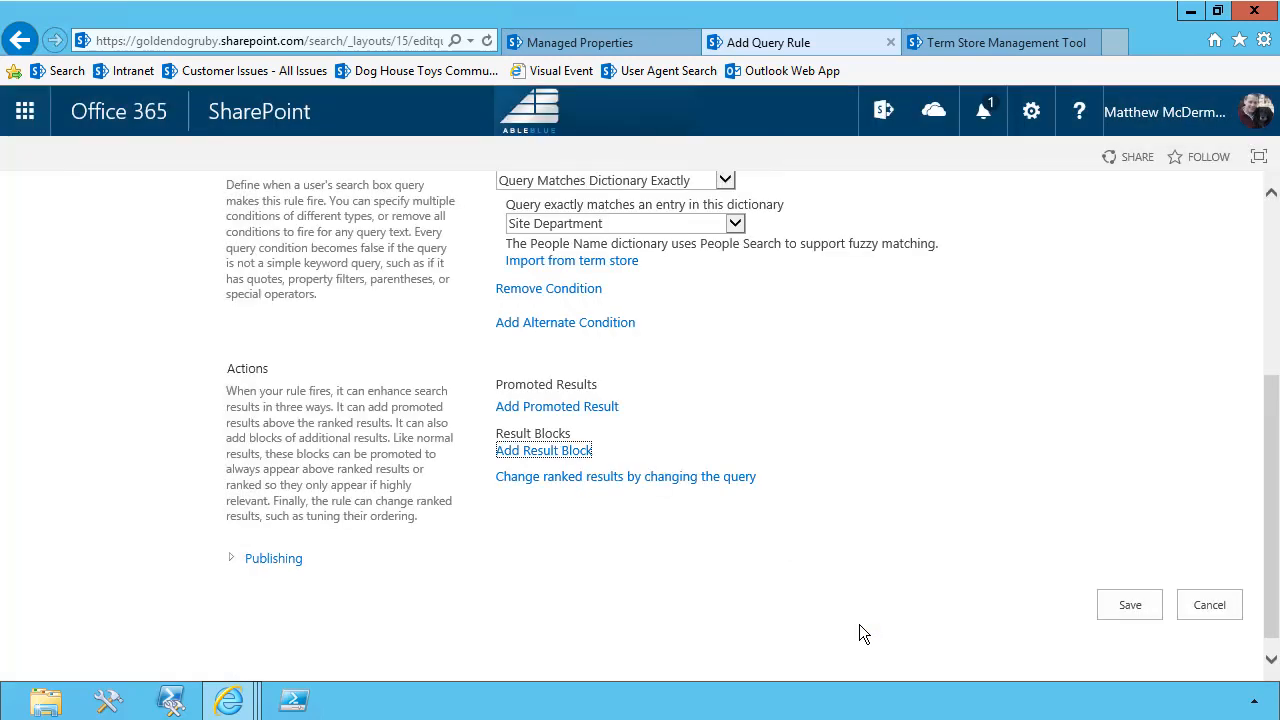
left_click(1125, 607)
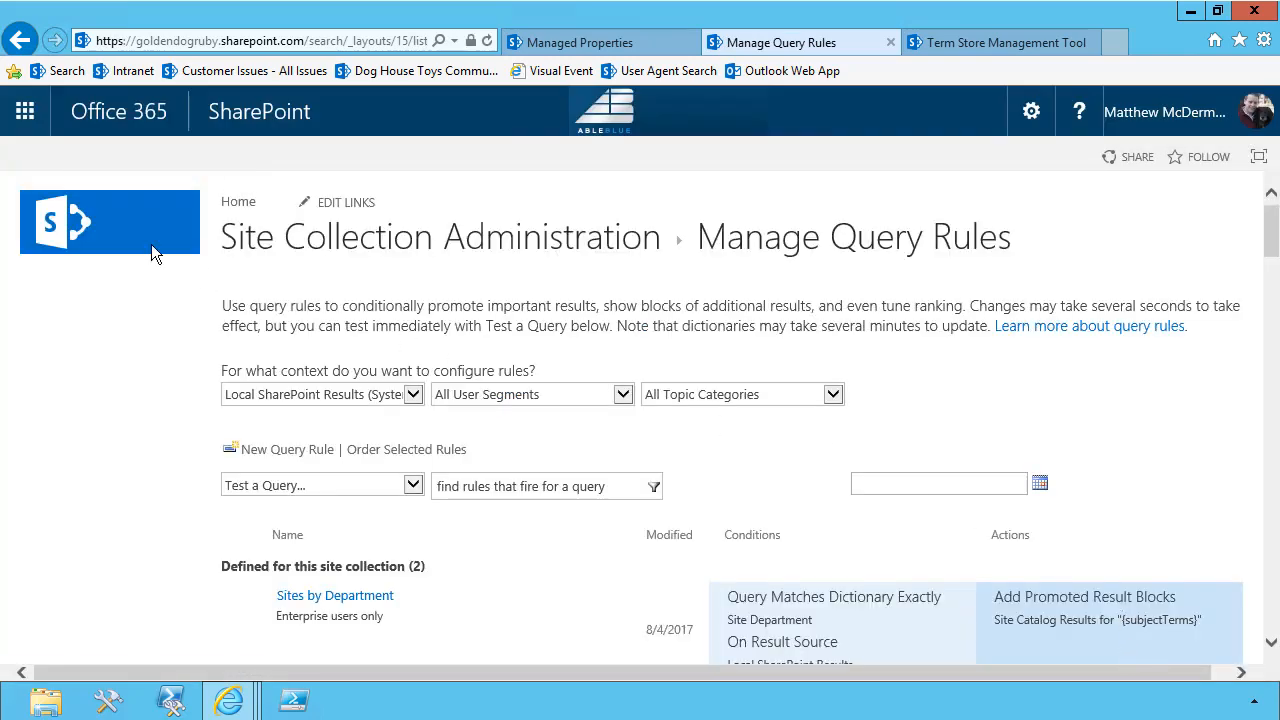
Search for Charity from the search center home page and reload the results to check the promoted block
left_click(132, 246)
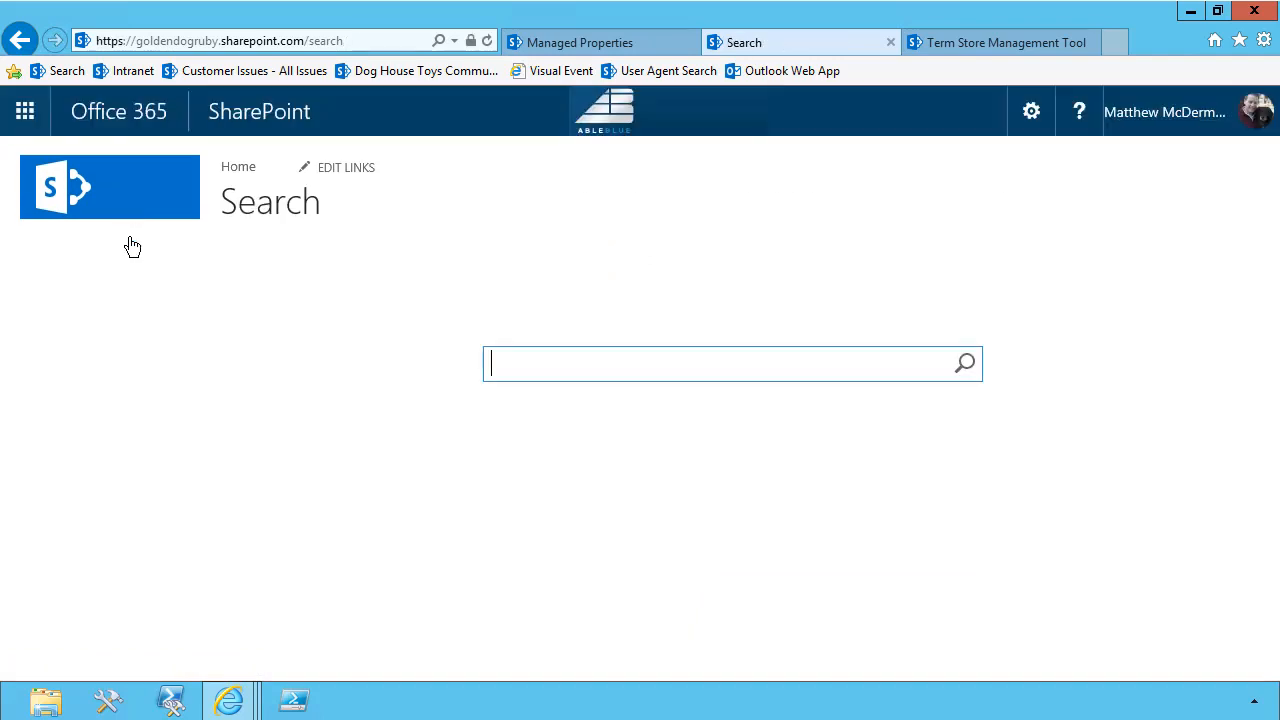
type("Charit")
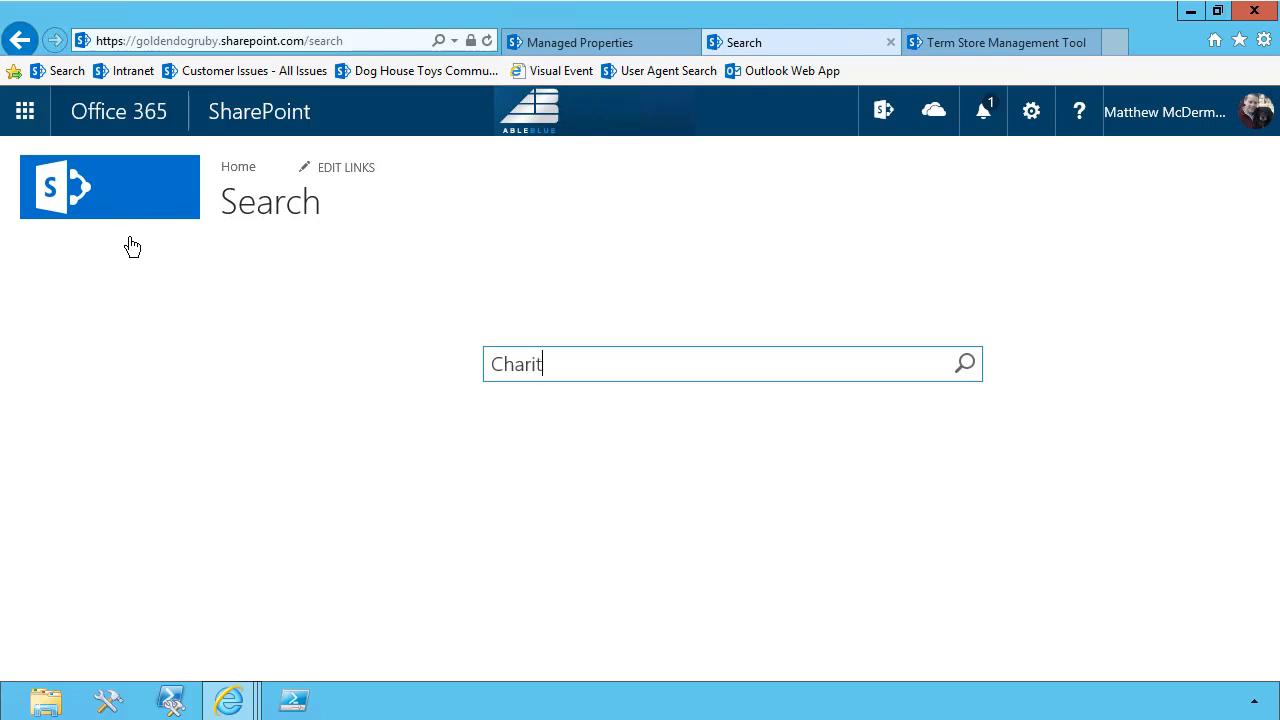
type("y")
left_click(965, 370)
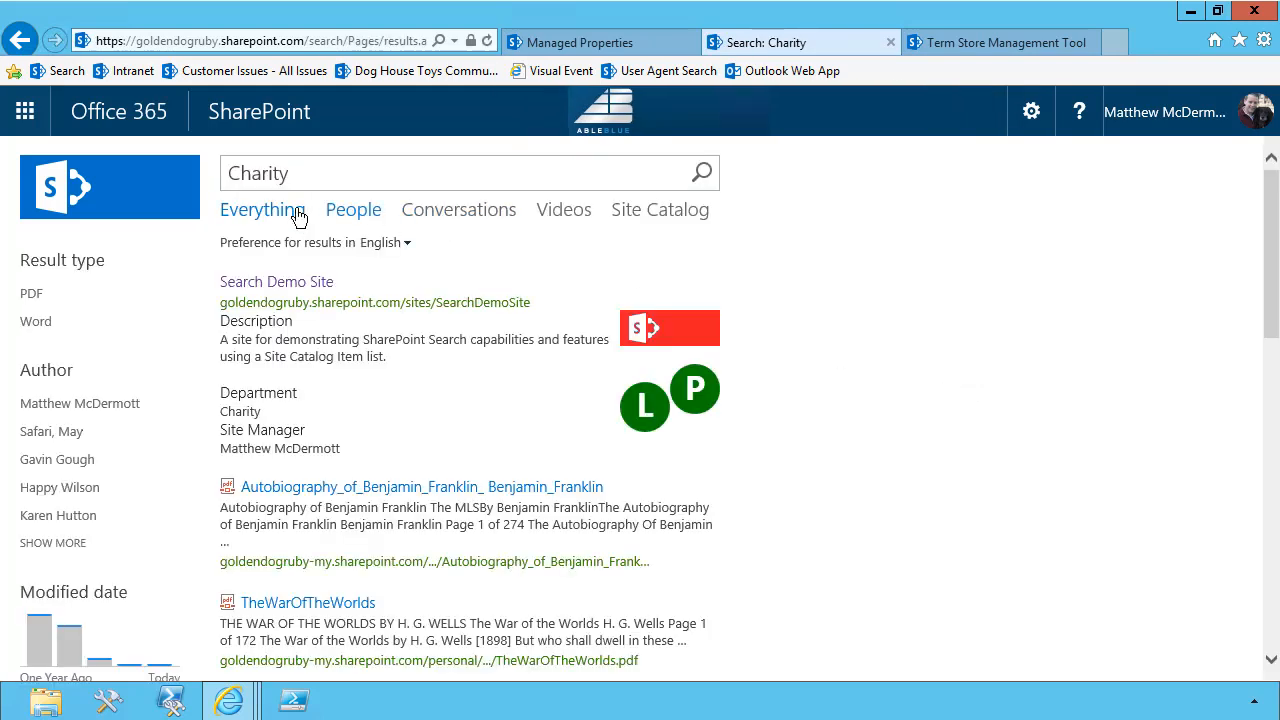
mouse_move(308, 340)
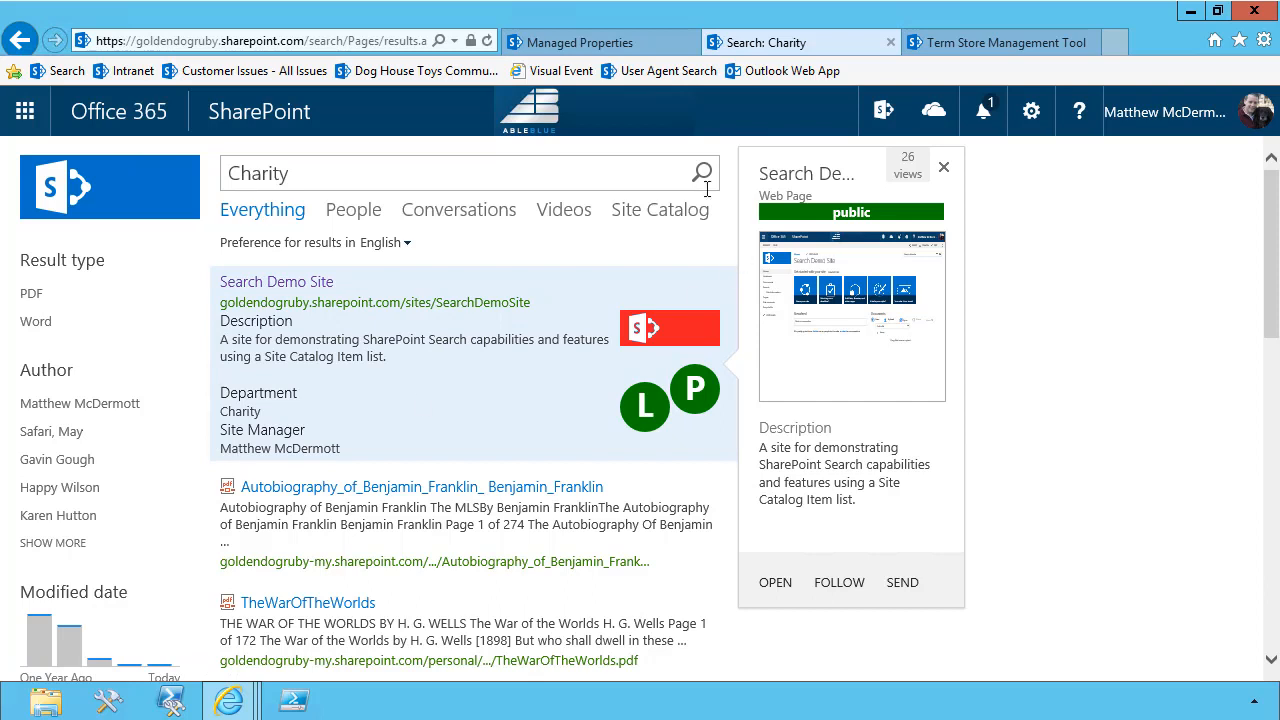
left_click(488, 38)
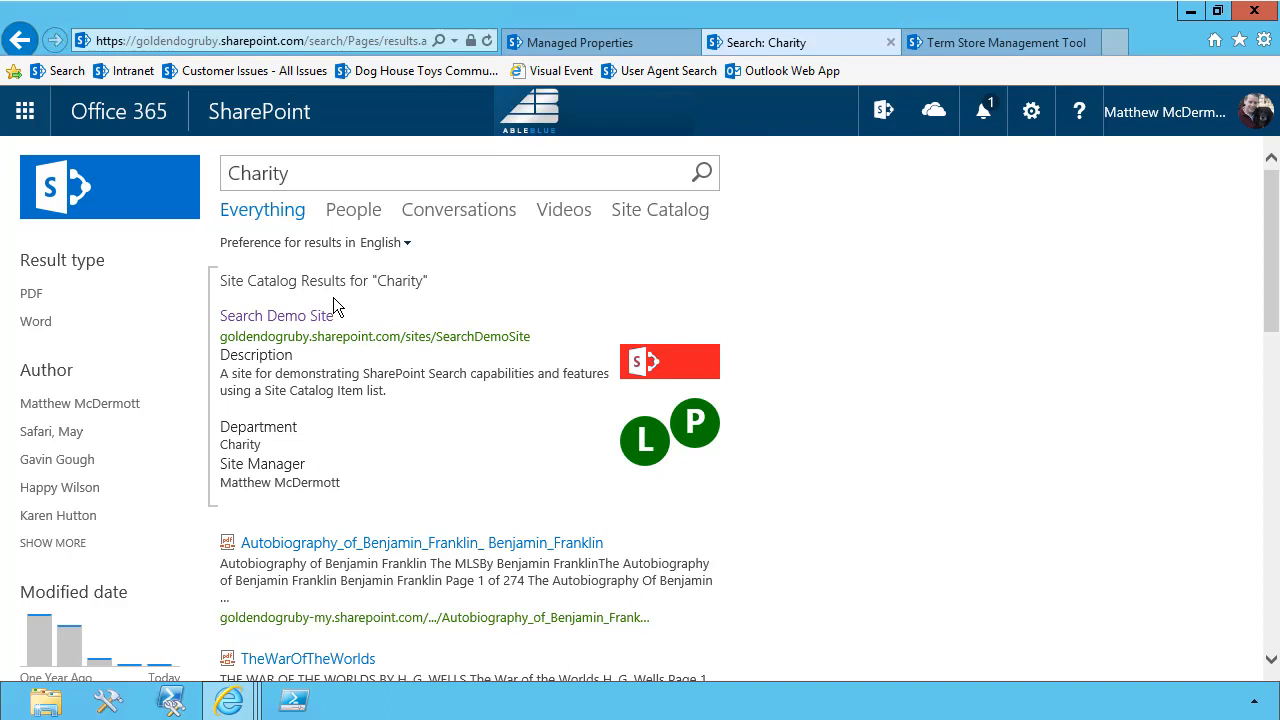
Search for Client Services and examine the Site Catalog result block above the core results
left_click_drag(312, 180, 205, 168)
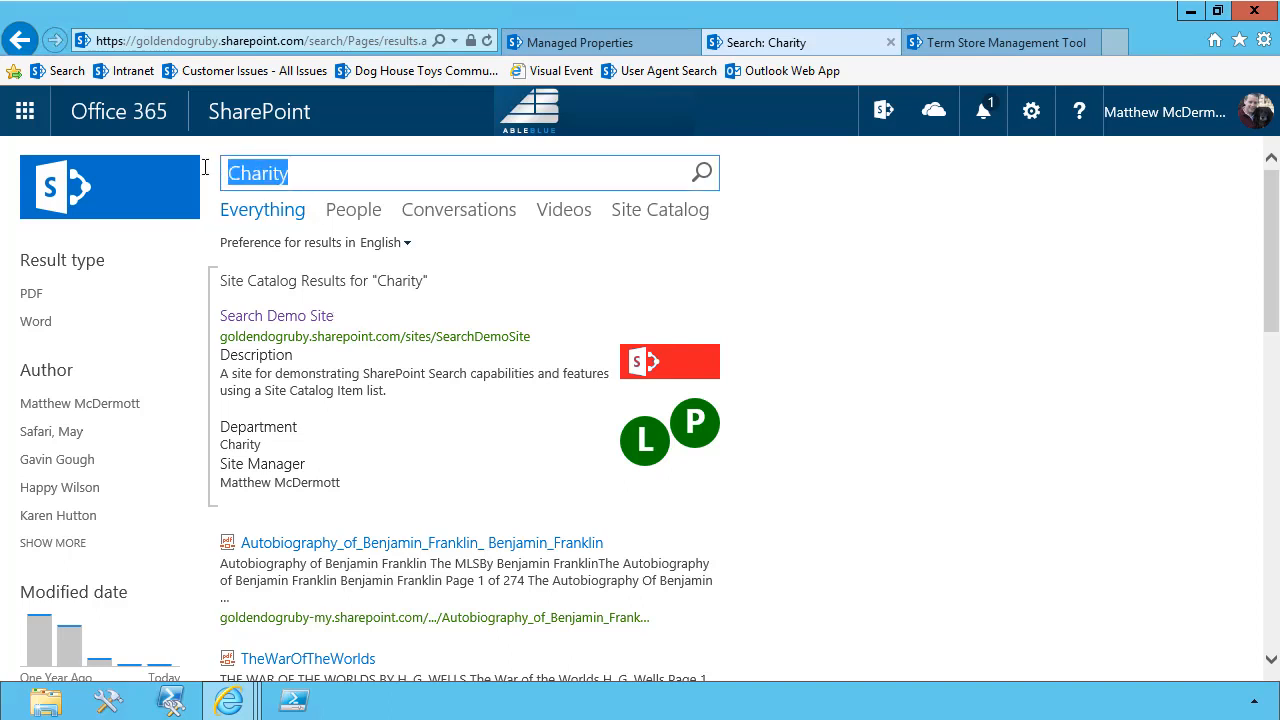
type("C")
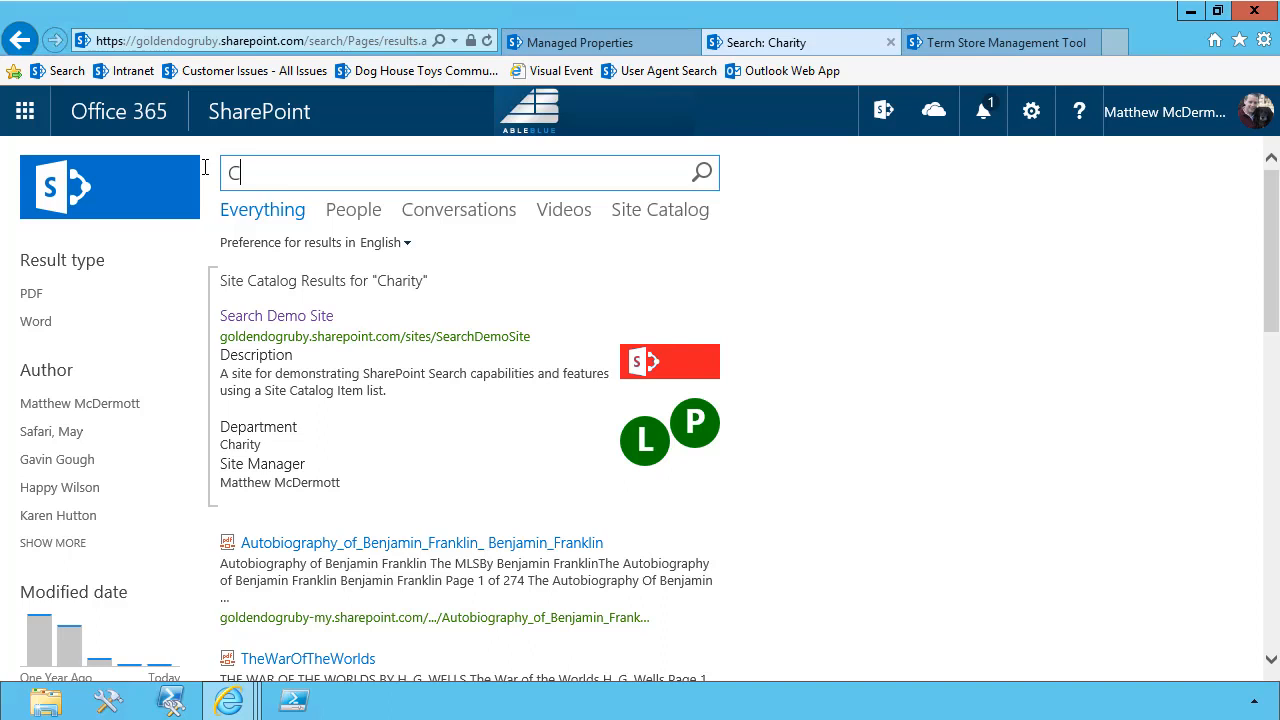
type("lient Services")
left_click(703, 175)
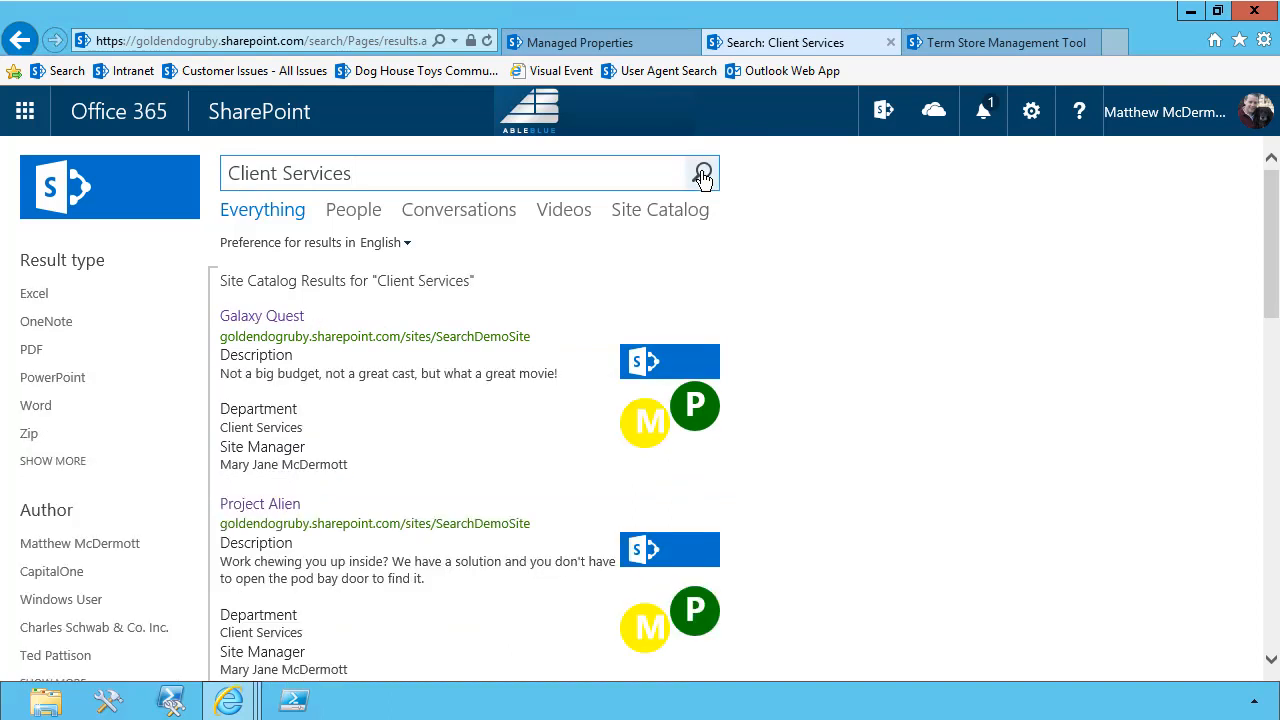
mouse_move(412, 390)
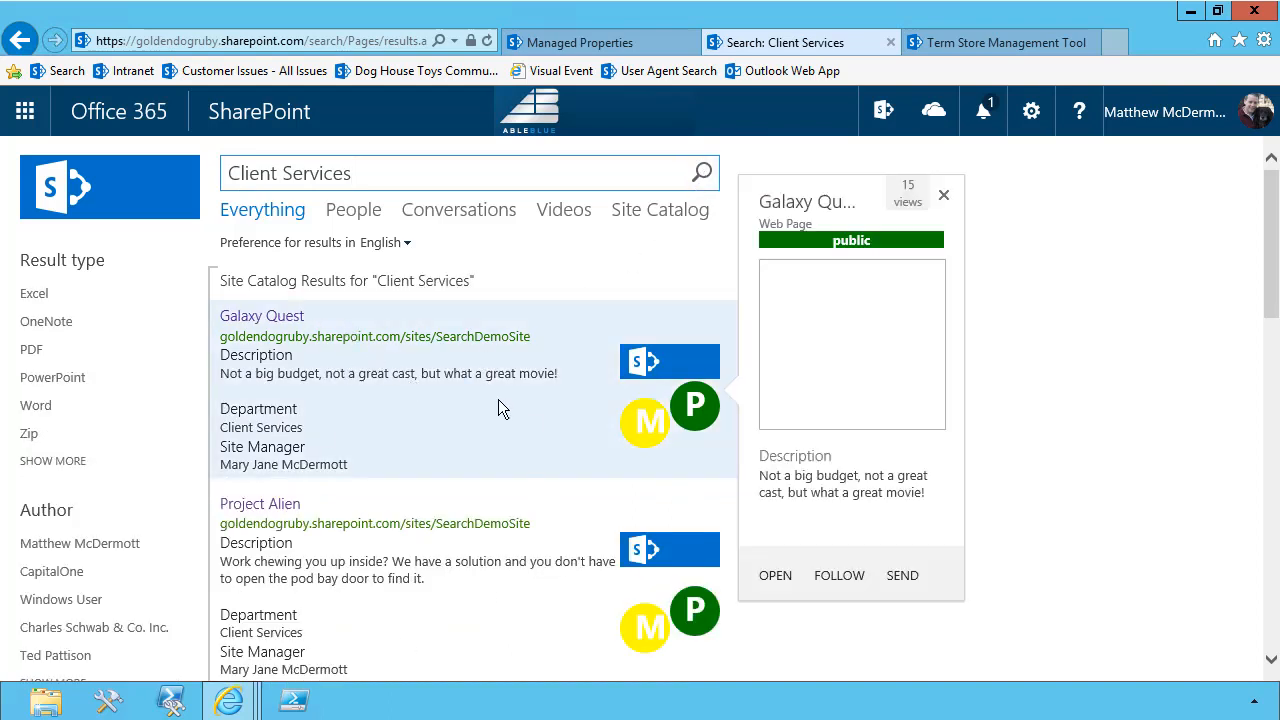
scroll(358, 420, "down", 1)
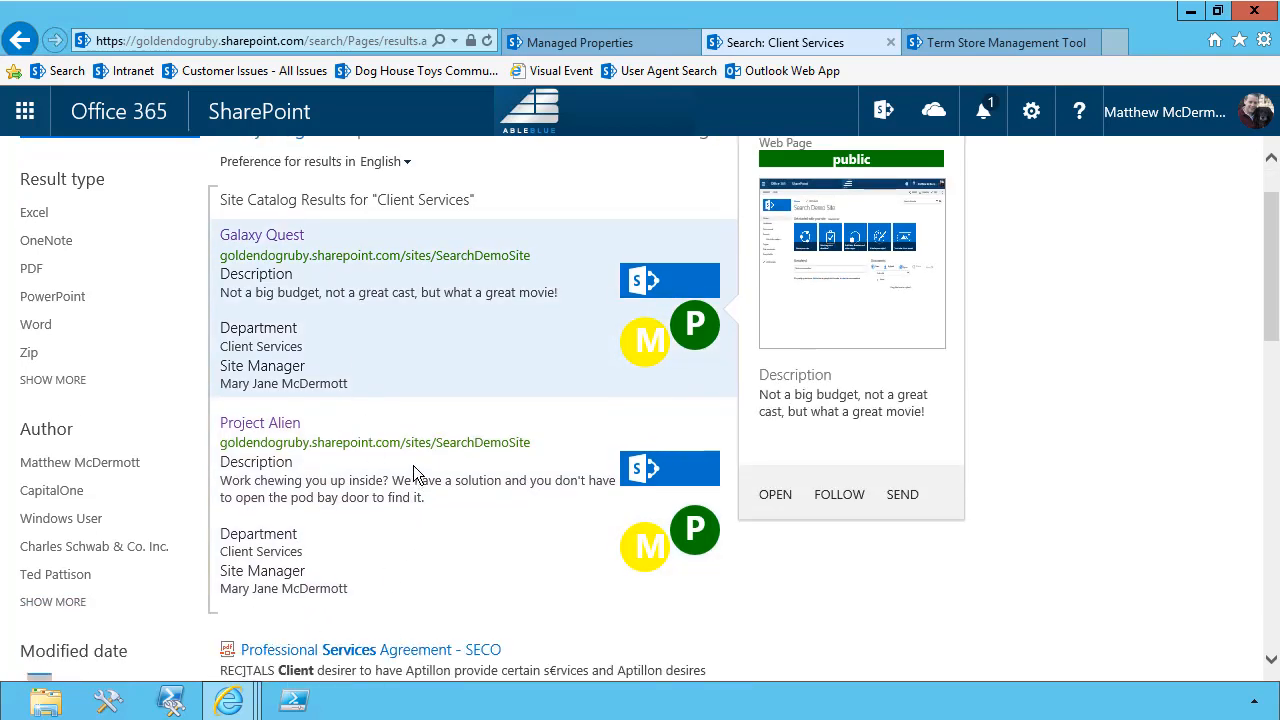
scroll(466, 375, "up", 1)
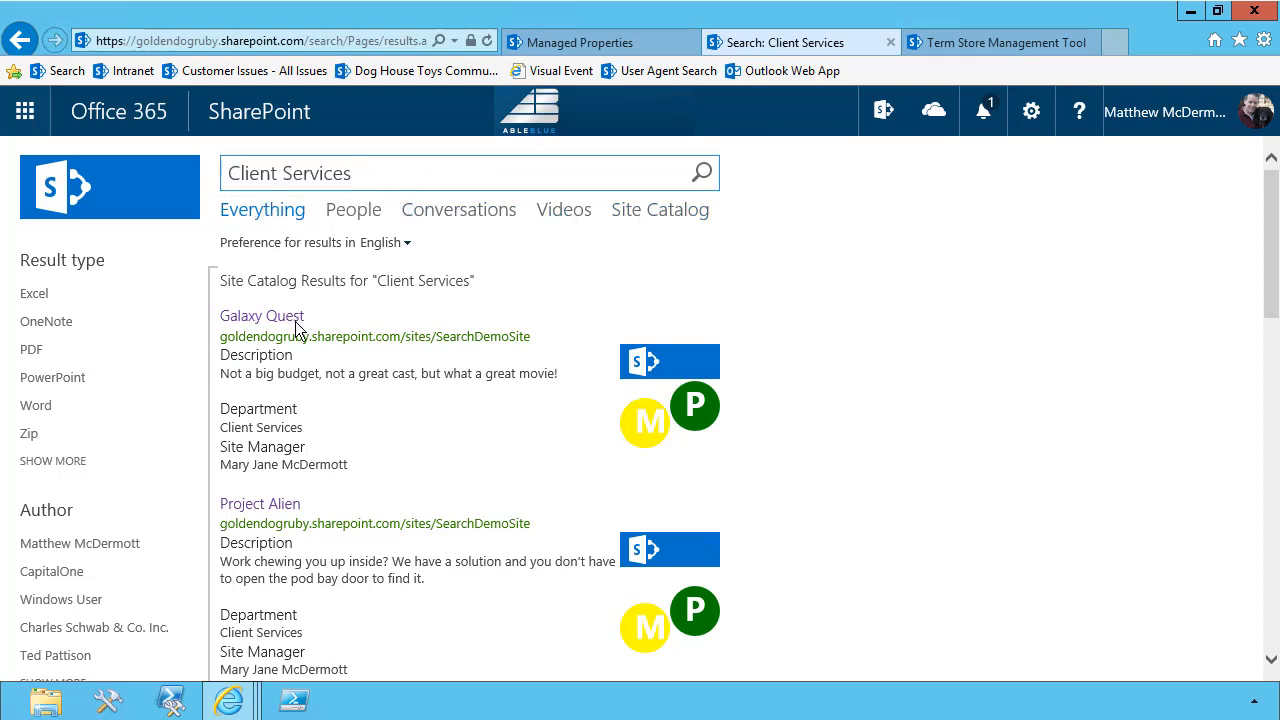
mouse_move(459, 446)
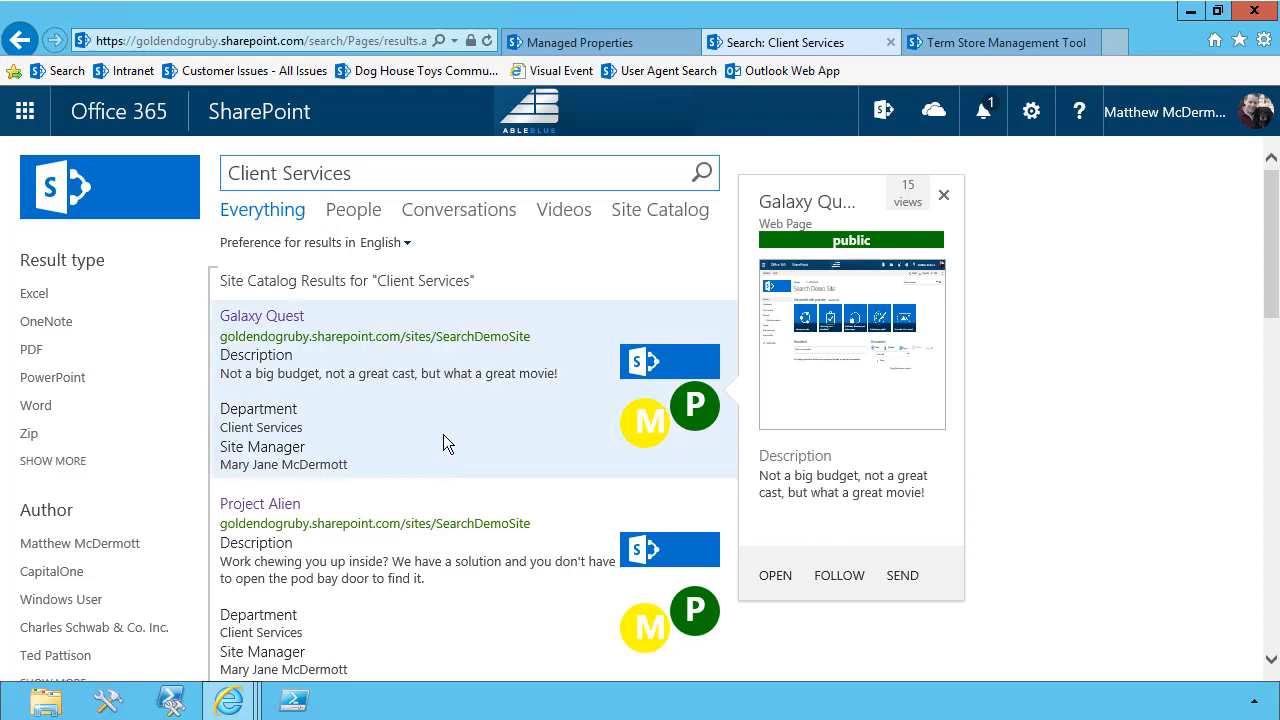